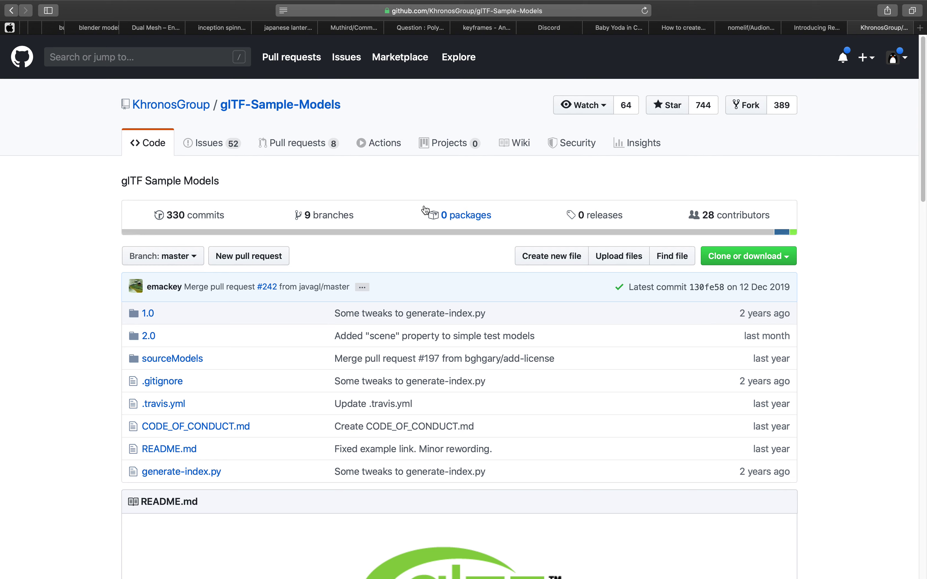
scroll(431, 247, down, 5)
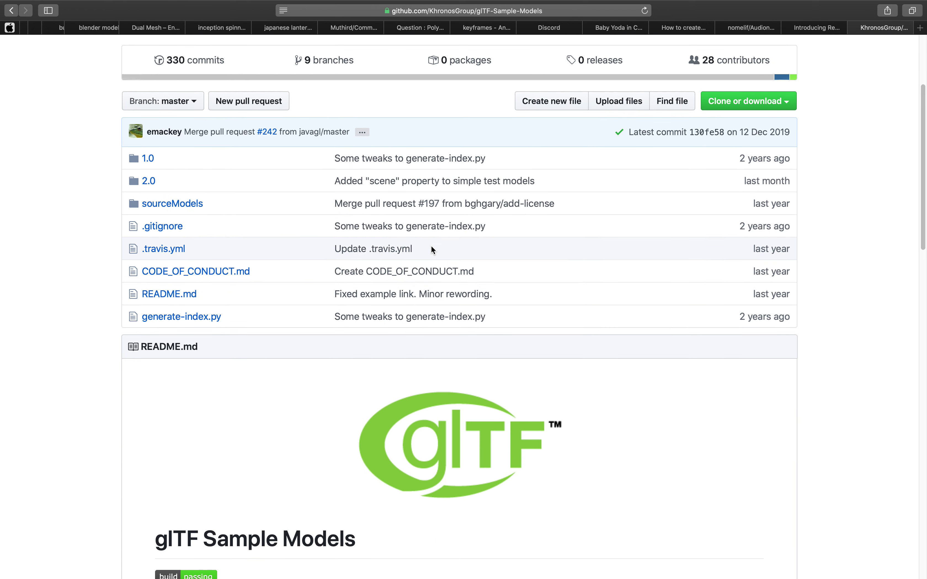
scroll(432, 246, up, 3)
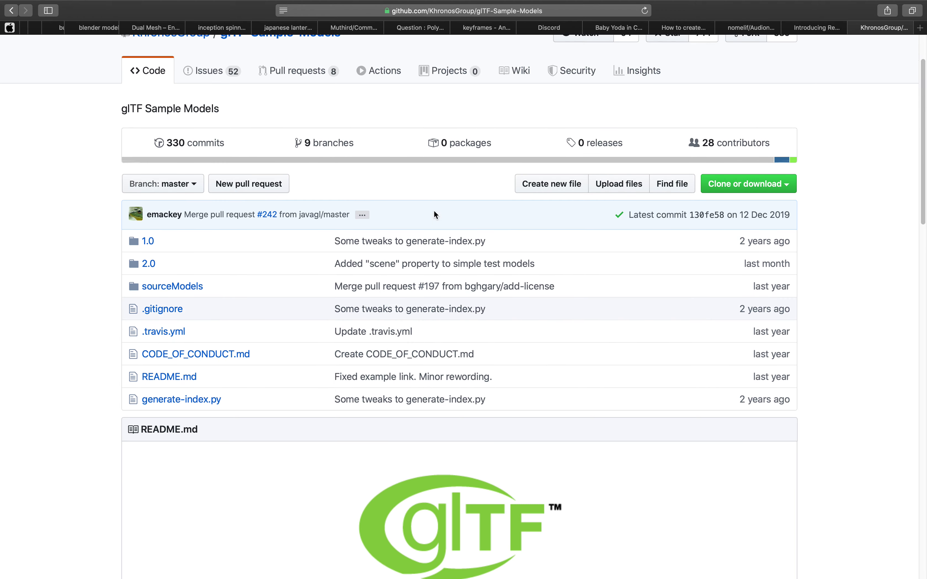
scroll(434, 210, up, 2)
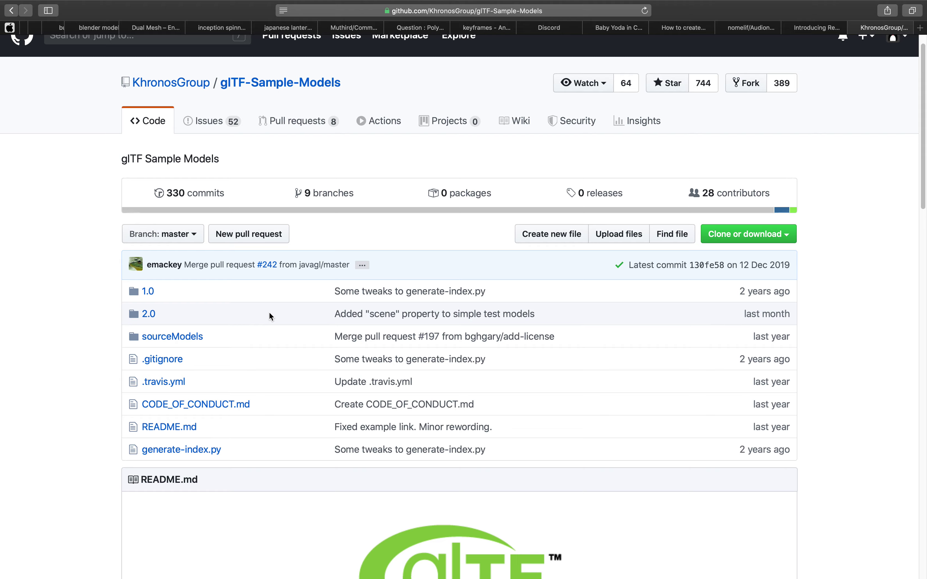
- Switch to Finder, show the sourceModels folder of the glTF sample models as a list, and expand its Duck folder
key(ctrl+Left)
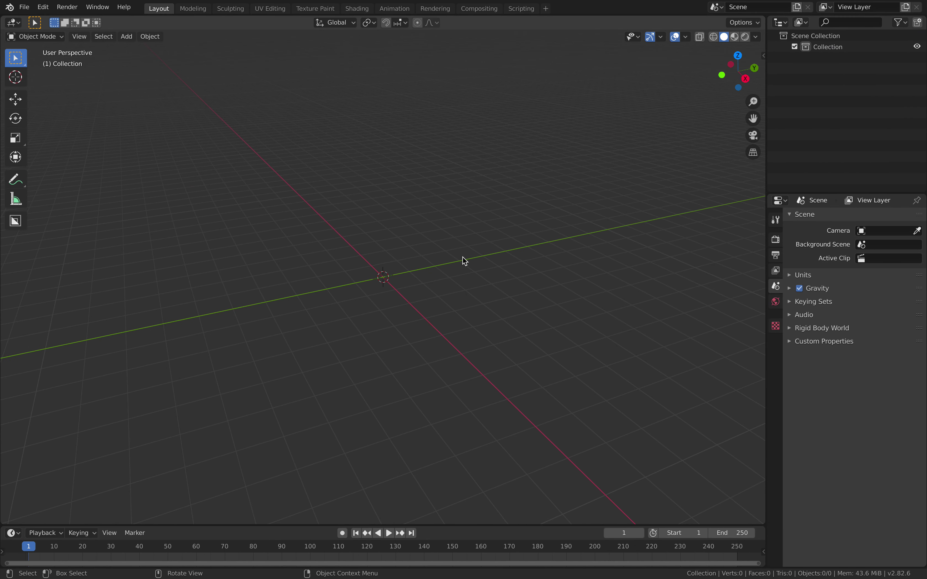
key(ctrl+Left)
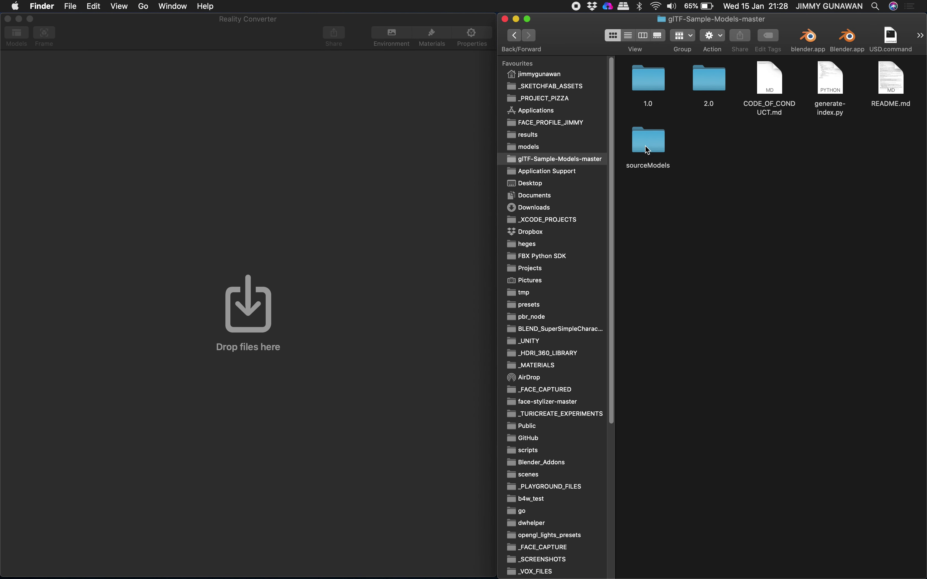
click(651, 142)
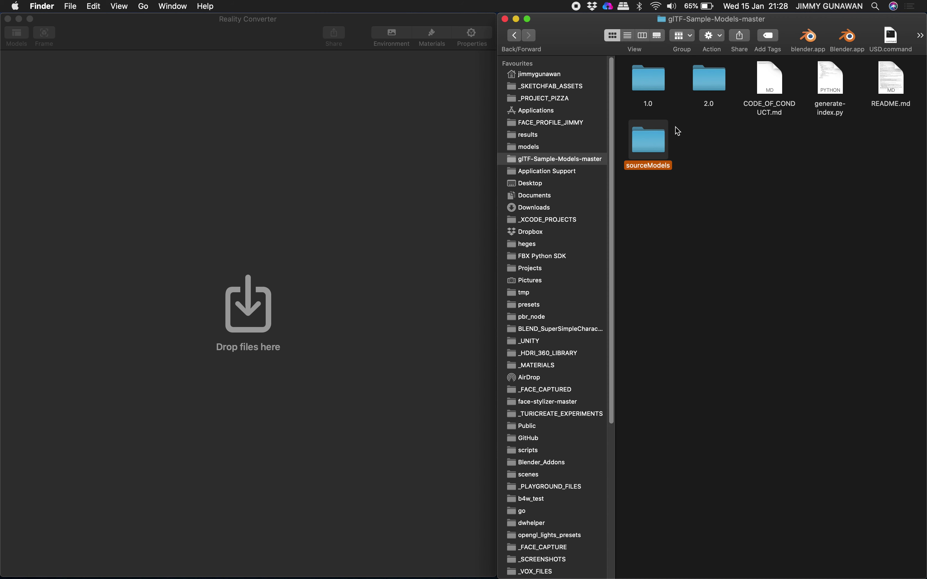
double_click(656, 144)
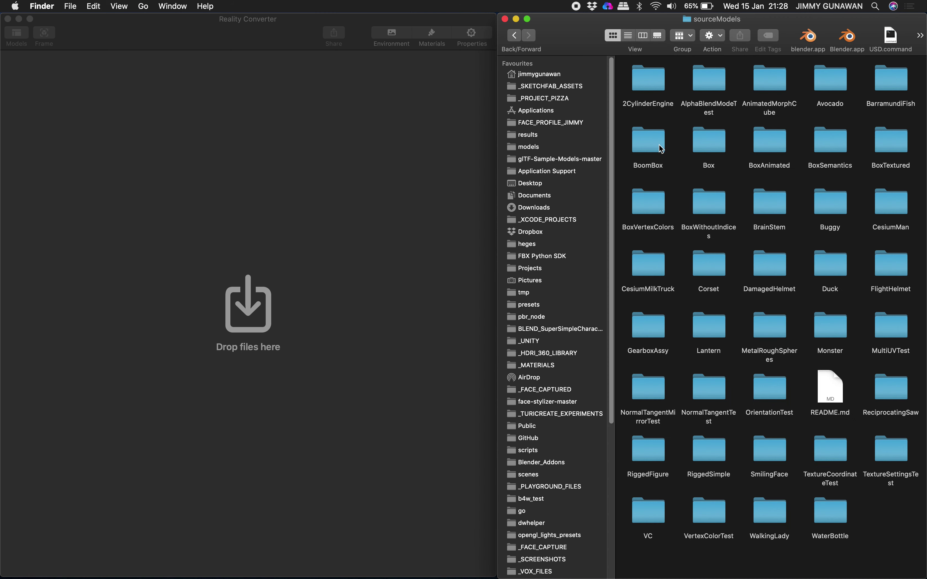
click(629, 36)
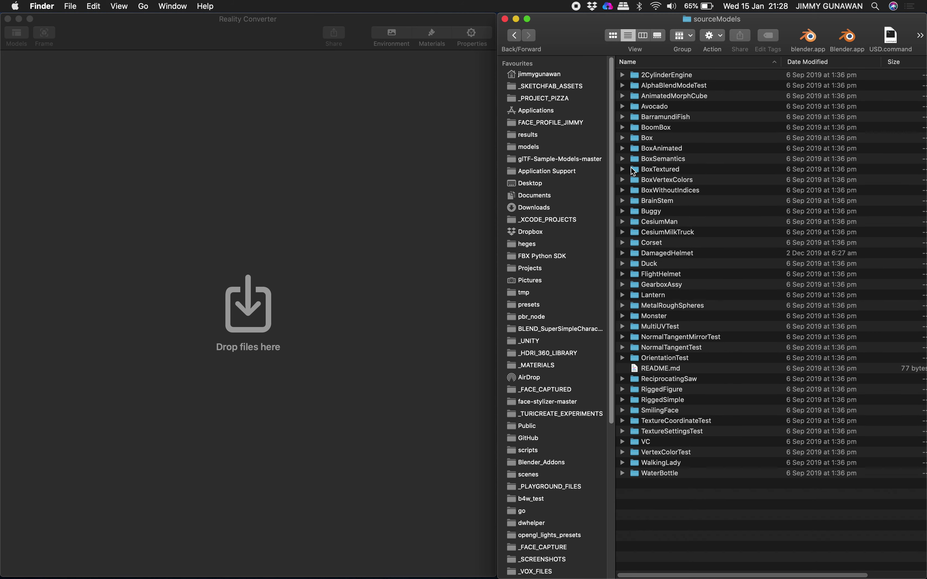
click(625, 265)
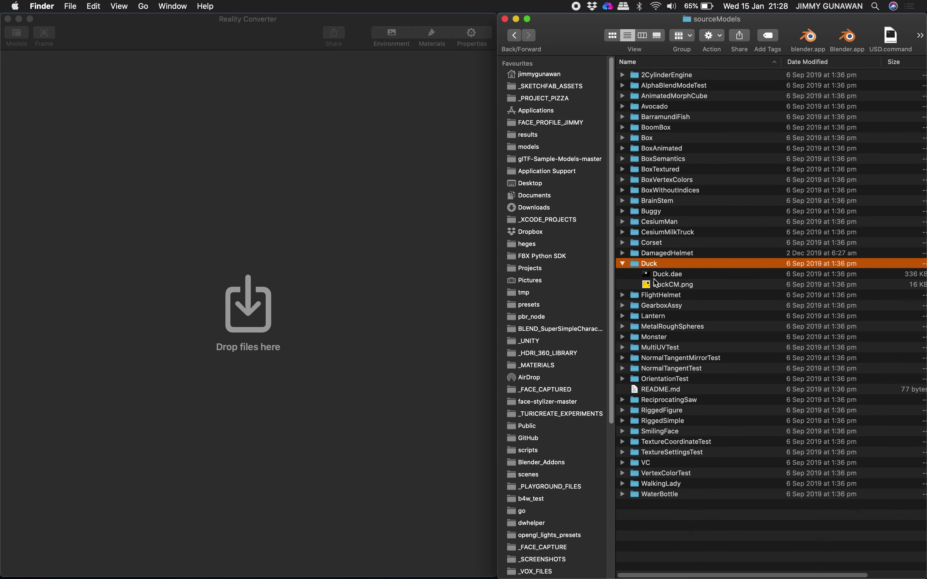
- Try to load Duck.dae from the Duck folder into Reality Converter
click(663, 274)
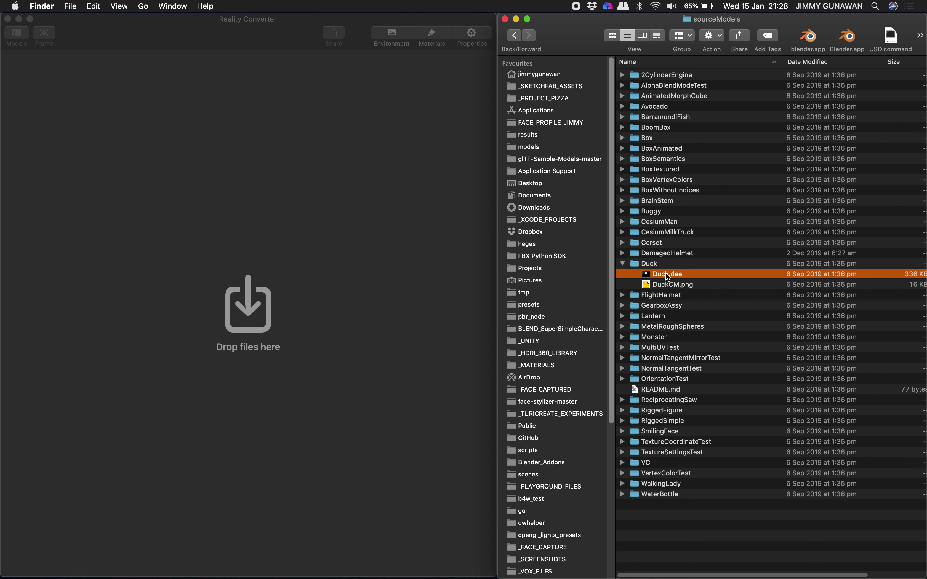
drag(297, 258, 297, 257)
drag(646, 281, 237, 188)
- Switch to Blender and import Duck.dae from the sourceModels/Duck folder as a Collada file
key(ctrl+Right)
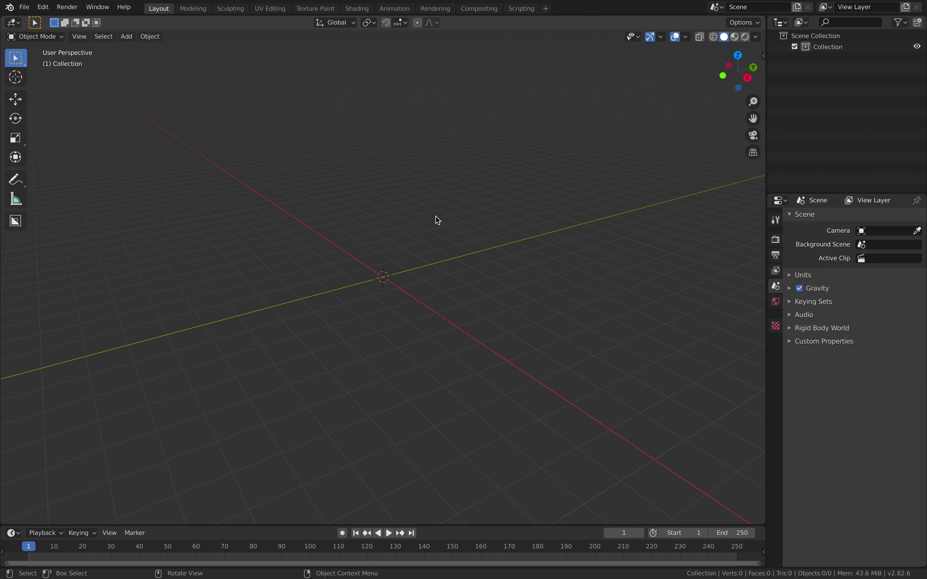
scroll(436, 217, right, 2)
click(24, 6)
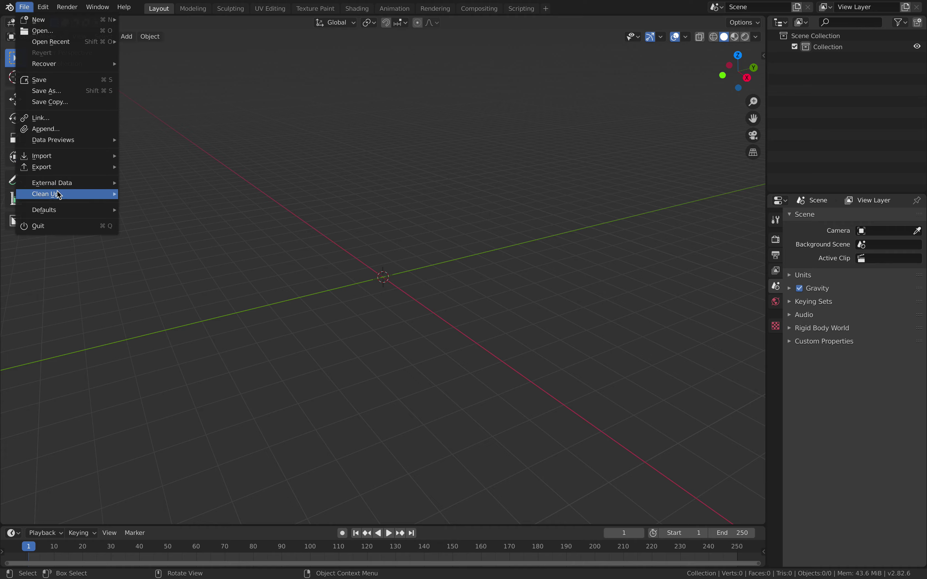
mouse_move(66, 158)
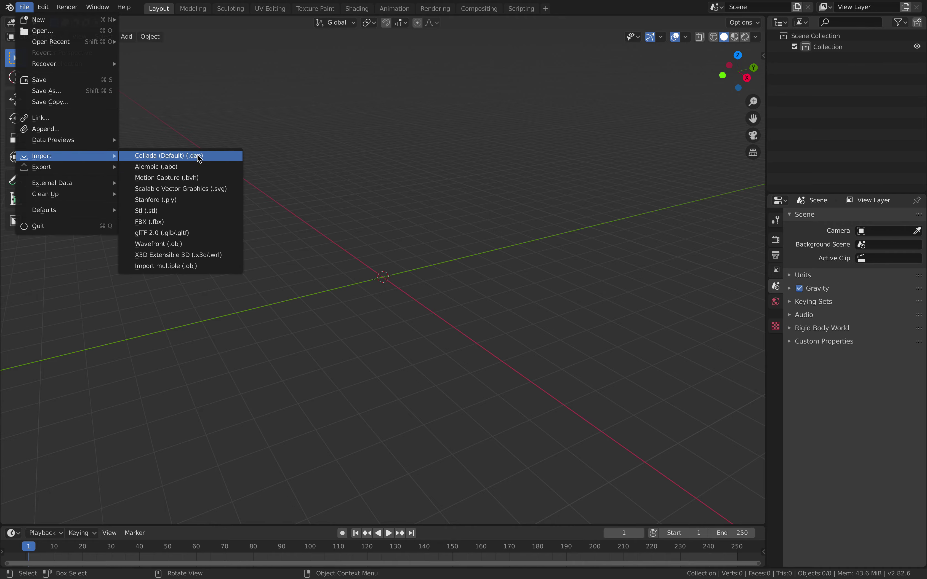
click(169, 156)
key(ctrl+Left)
drag(675, 274, 742, 331)
key(ctrl+Right)
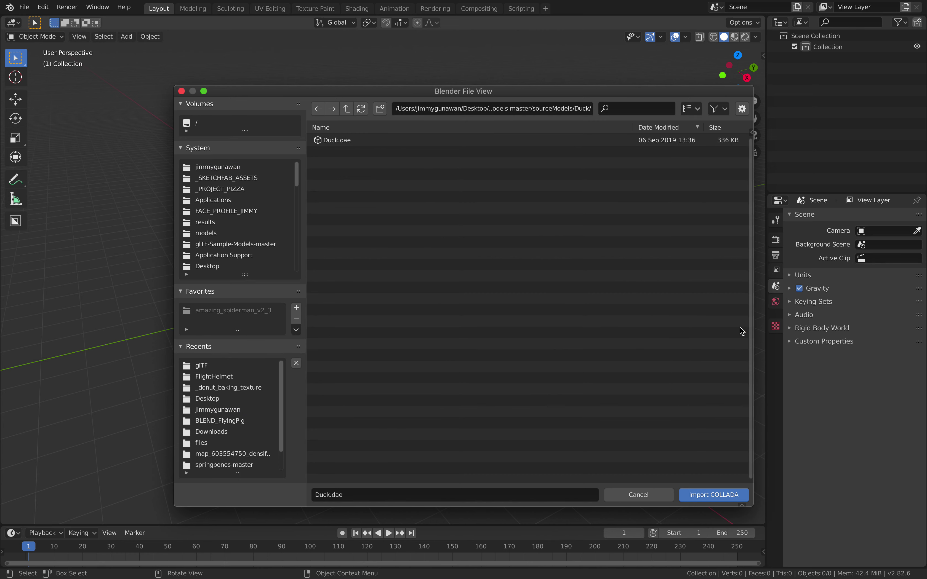
click(345, 140)
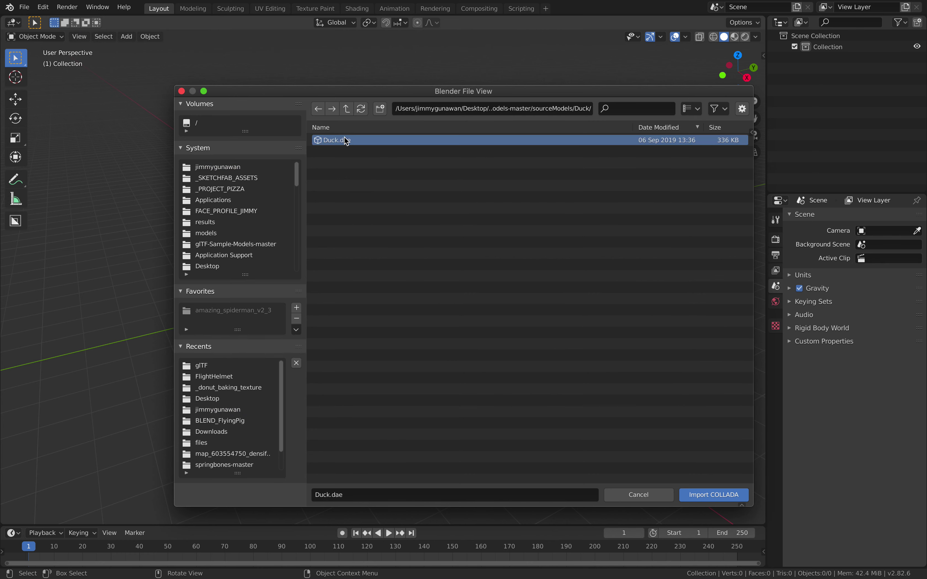
click(709, 498)
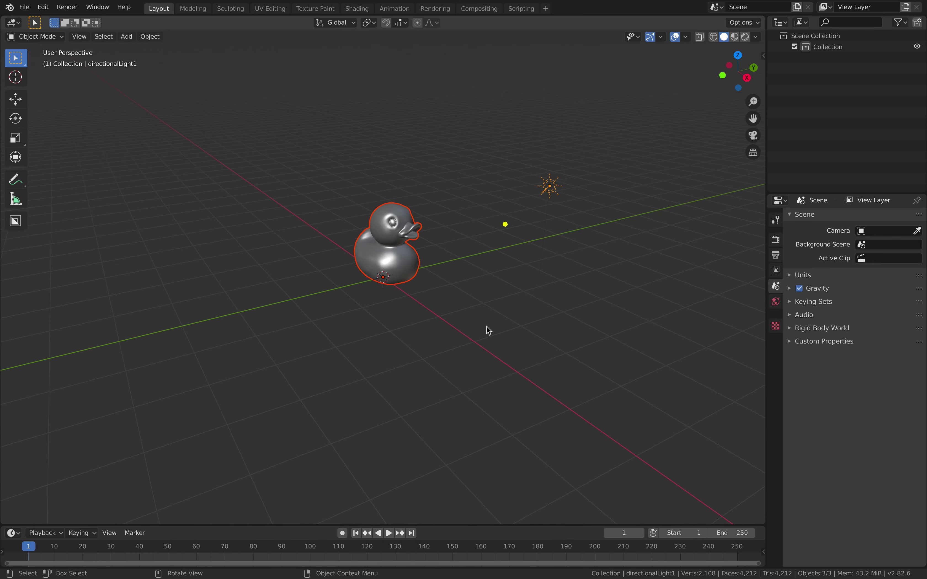
- Split the 3D viewport horizontally into two areas and change the upper one to the Shader Editor
scroll(487, 327, up, 4)
scroll(486, 327, right, 10)
shift+scroll(486, 327, up, 5)
drag(764, 18, 690, 232)
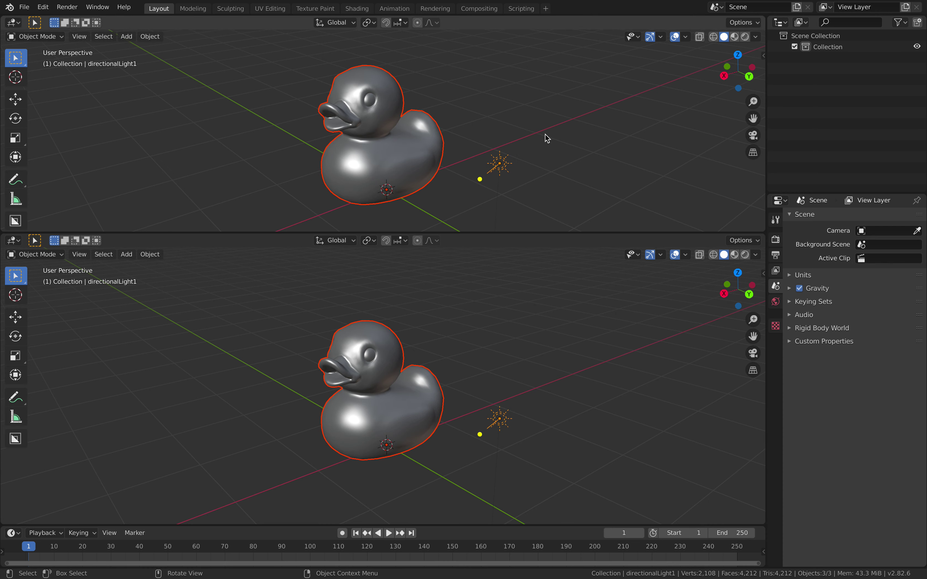
click(14, 22)
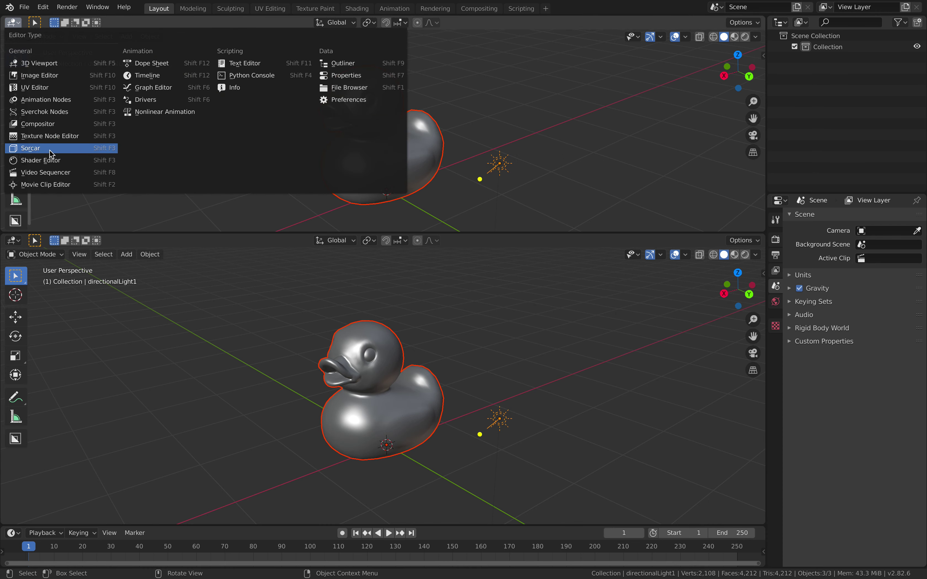
click(53, 160)
- Select only the duck mesh and frame its blinn3 material nodes in the Shader Editor
middle_drag(357, 352, 381, 351)
key(alt+a)
click(390, 352)
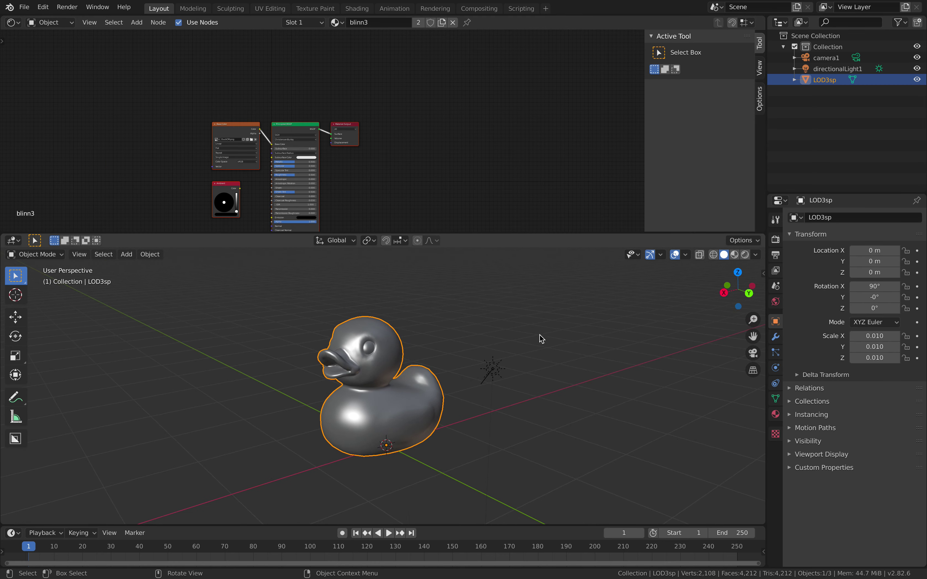
key(Home)
scroll(433, 171, up, 3)
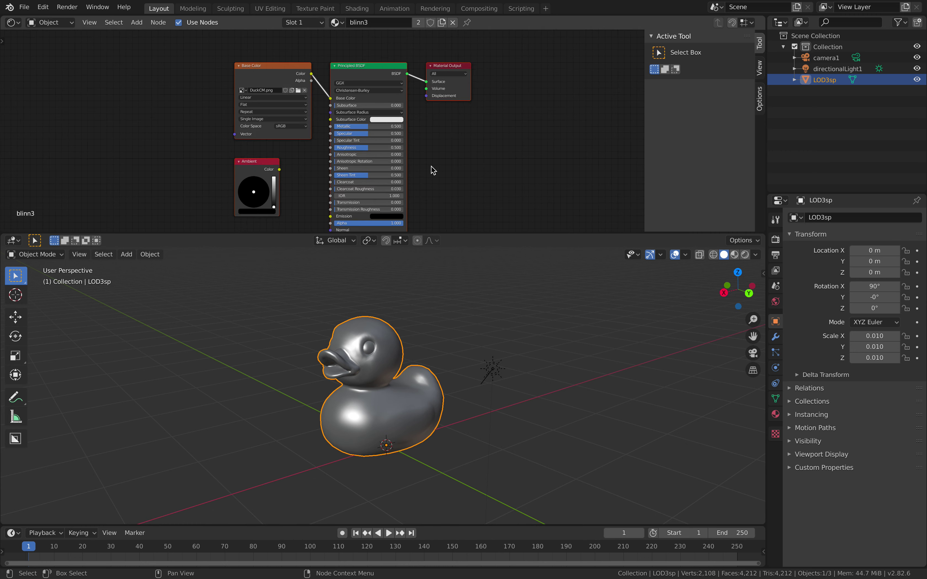
scroll(433, 163, down, 1)
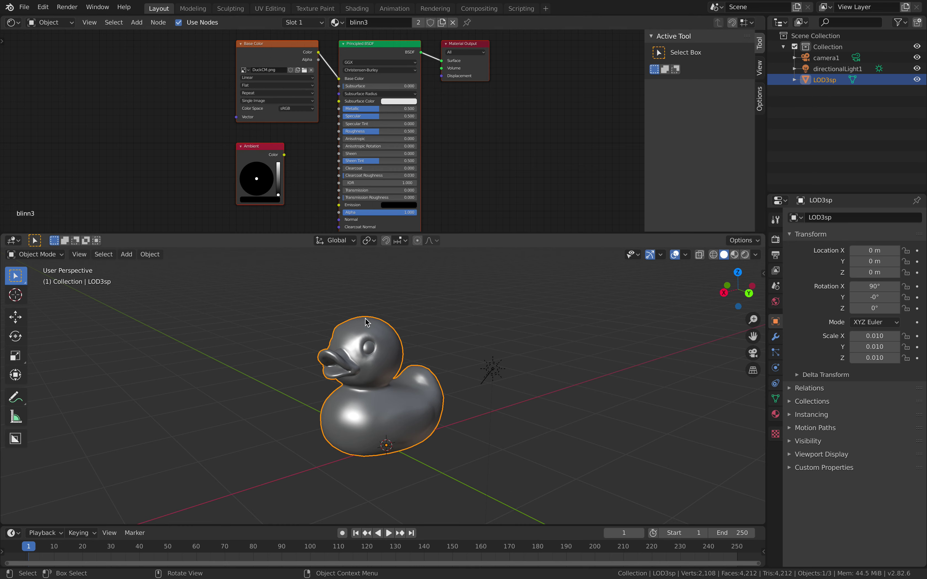
- Display the duck with Material Preview shading and view it from another angle
click(735, 254)
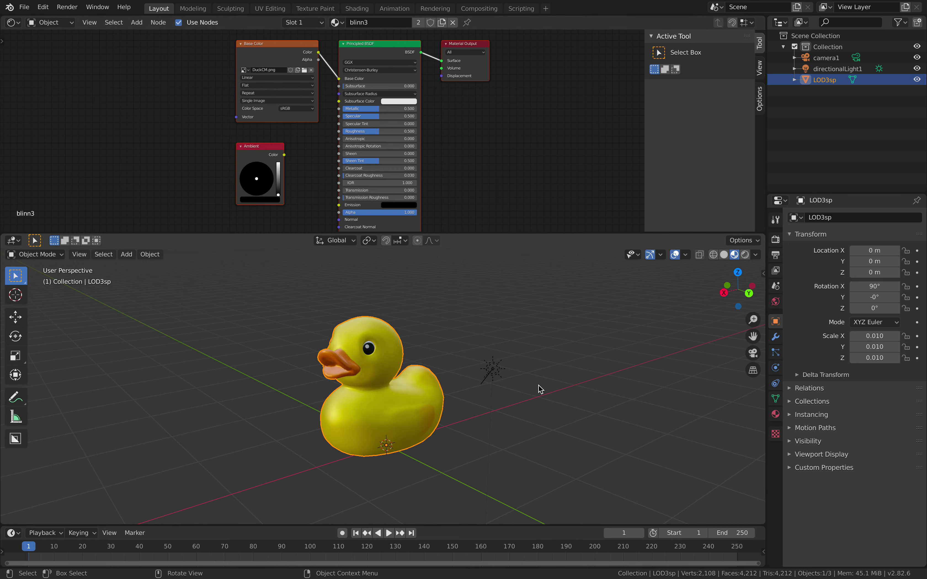
middle_drag(527, 369, 437, 350)
middle_drag(383, 340, 414, 337)
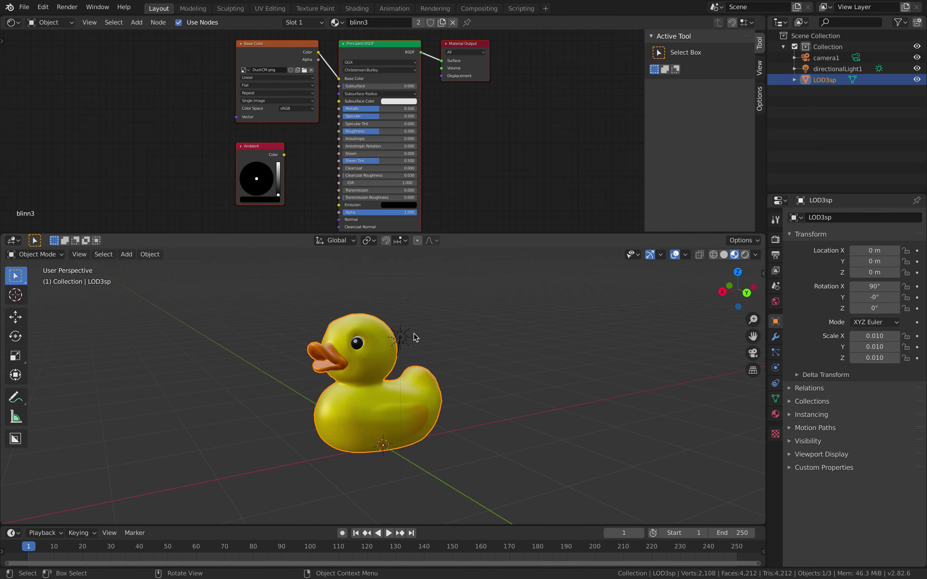
- Export the scene as glTF 2.0 in glTF Binary (.glb) format to the Desktop, with the file name duck_export
click(30, 10)
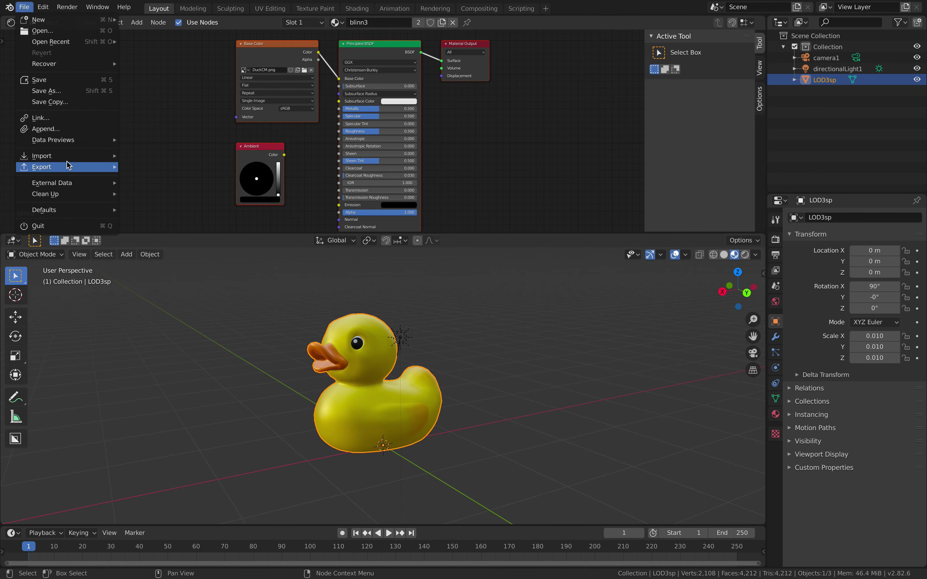
mouse_move(67, 167)
click(184, 247)
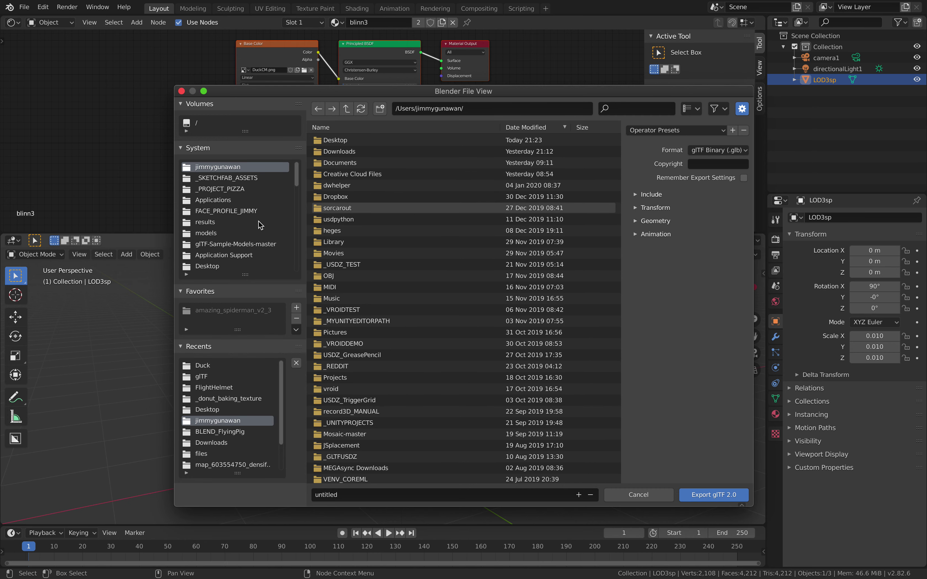
click(242, 266)
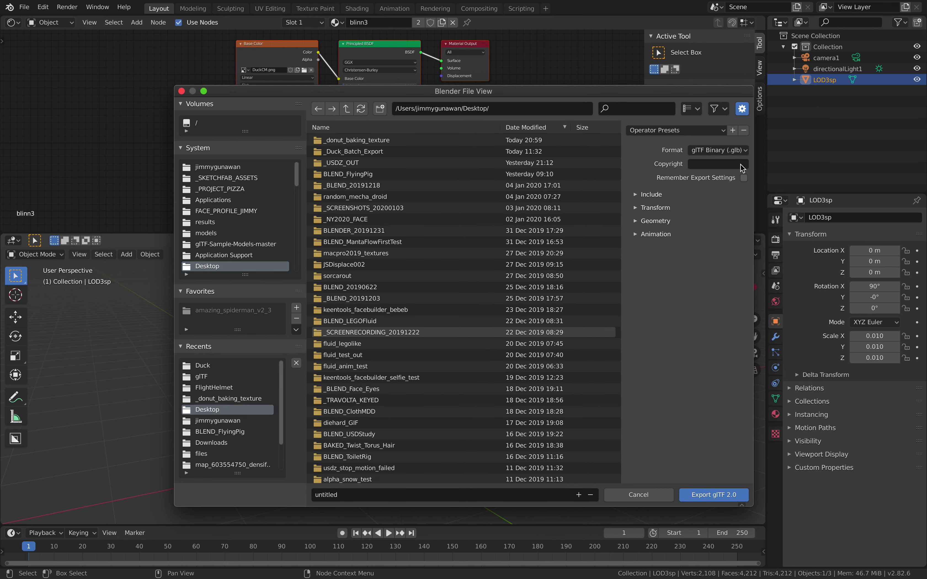
click(363, 491)
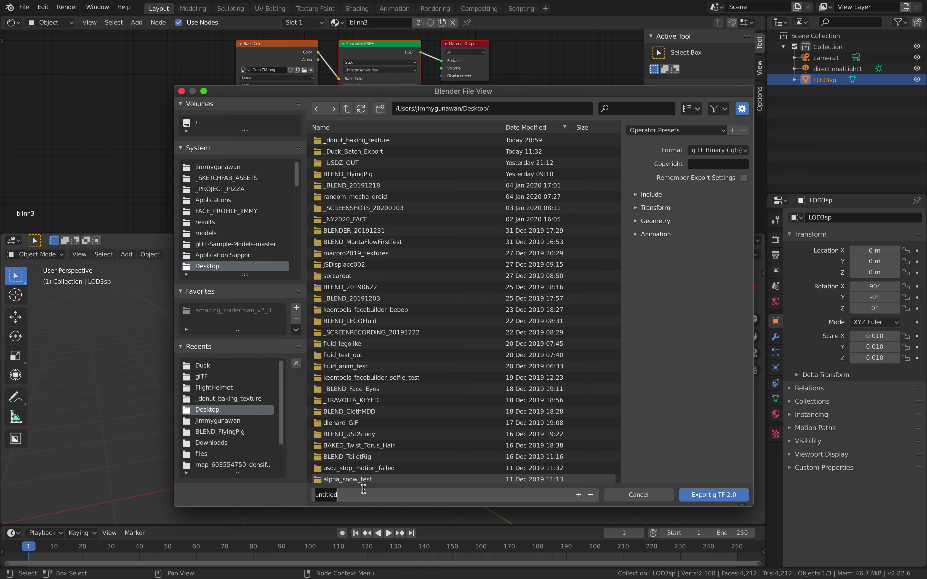
text(duck)
key(ctrl+Left)
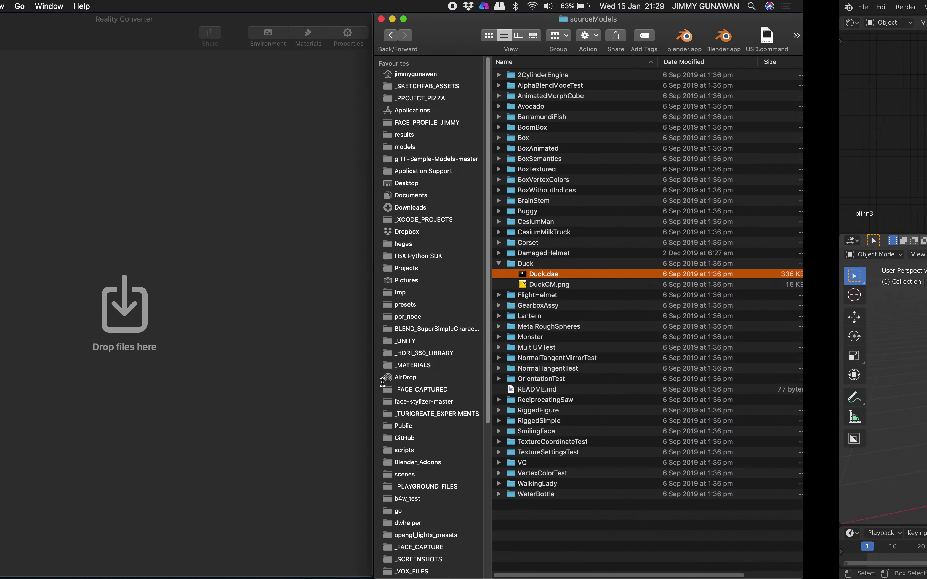
key(ctrl+Right)
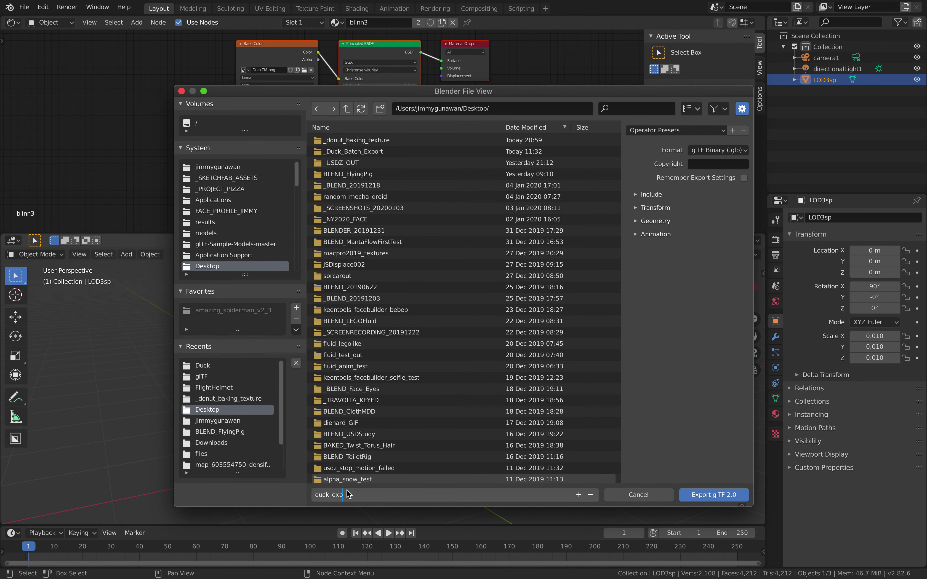
key(Return)
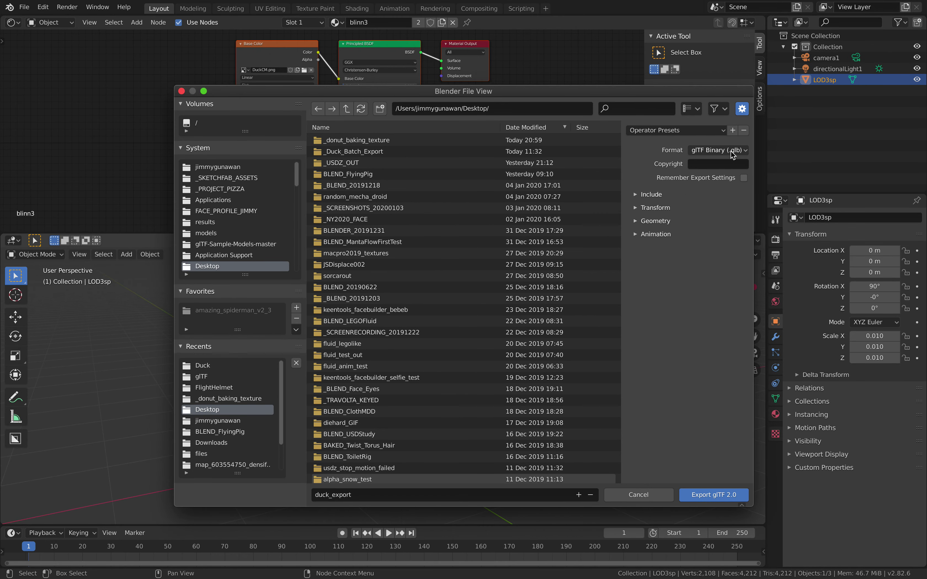
click(715, 494)
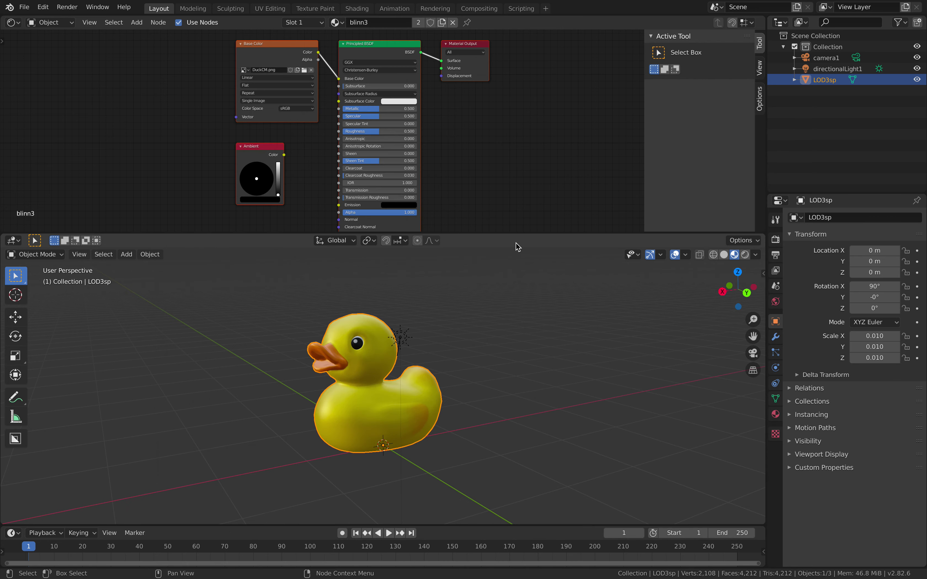
- Switch to Finder and load duck_export.glb from the Desktop into Reality Converter
key(ctrl+Left)
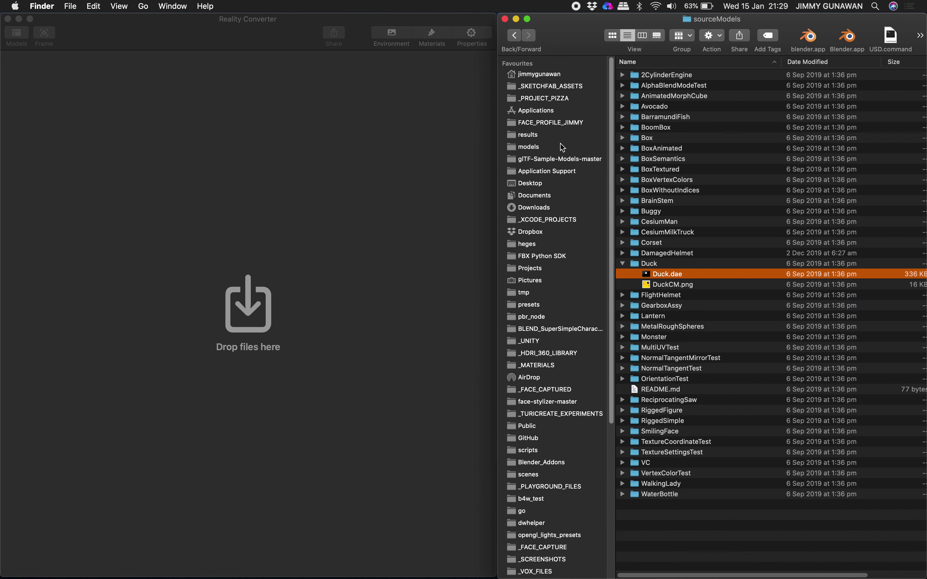
click(551, 182)
drag(679, 79, 283, 265)
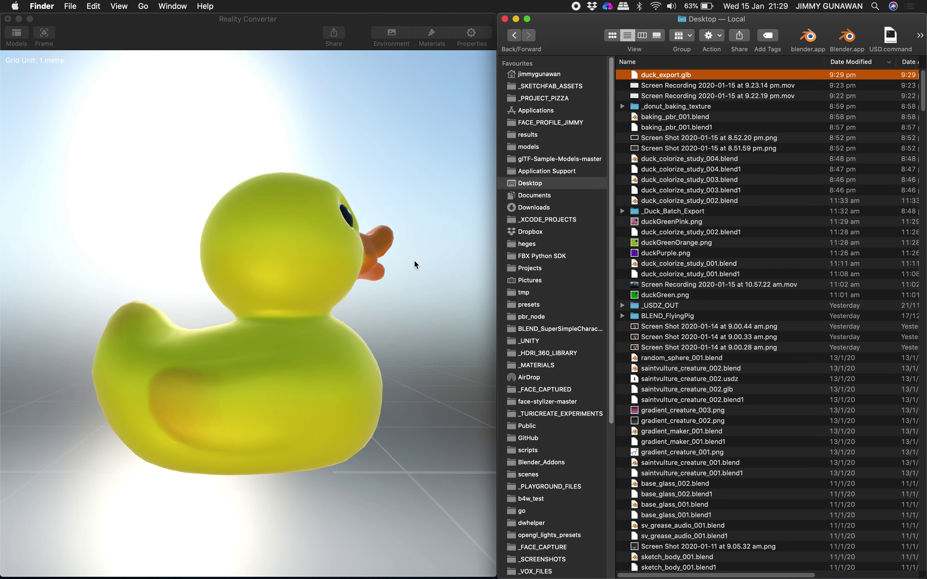
- Orbit the duck in Reality Converter to show its face and widen the window to the full screen width
click(410, 266)
drag(291, 264, 193, 187)
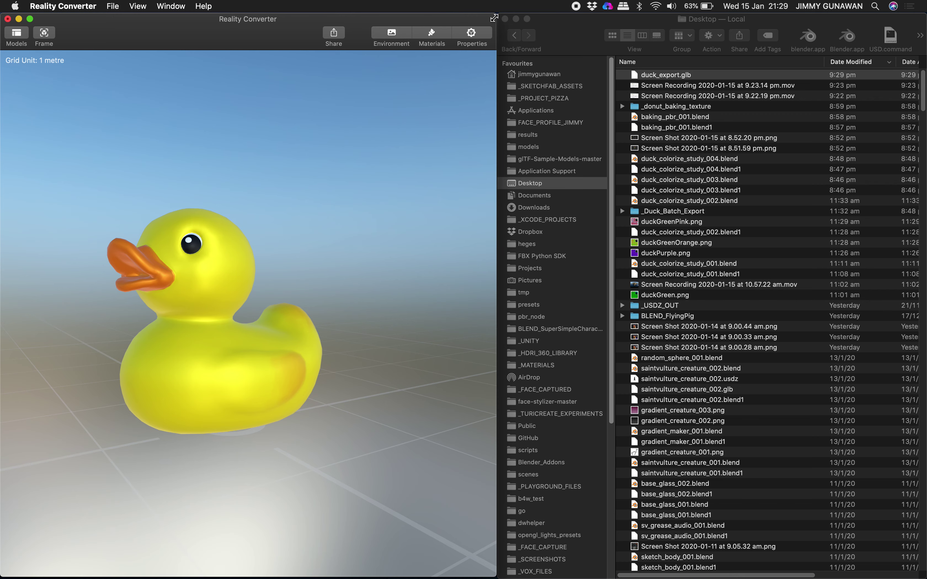
drag(497, 19, 926, 18)
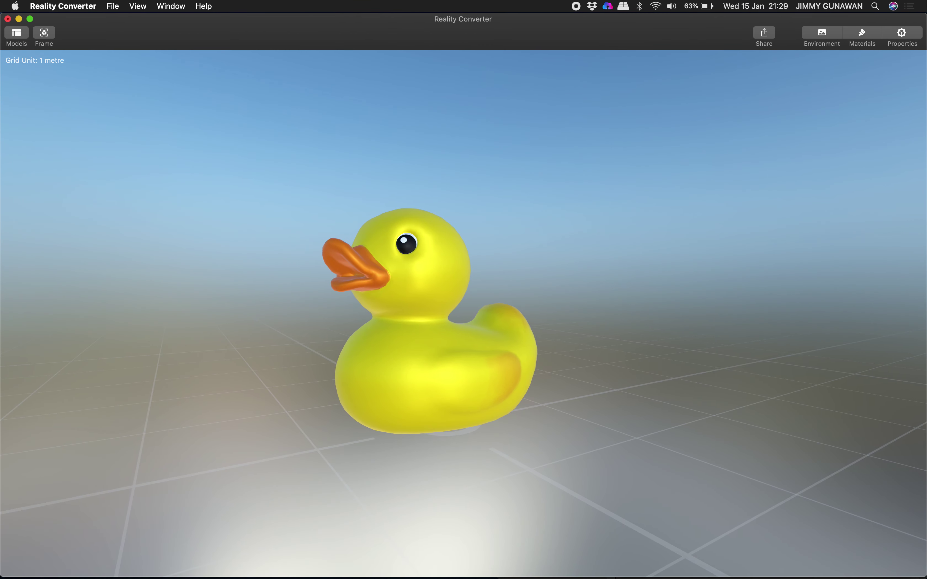
- Show the list of loaded models, frame the duck in the view and orbit around it
click(21, 36)
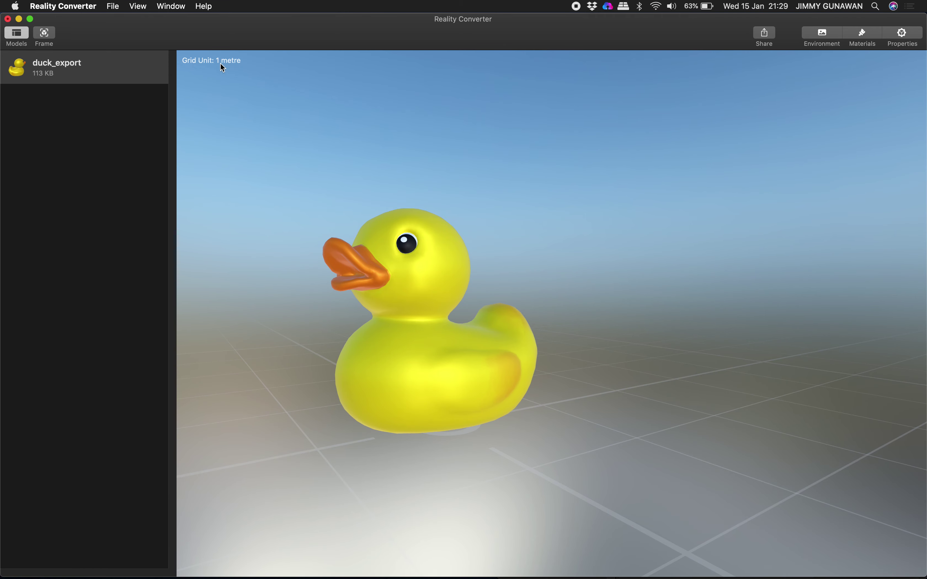
click(53, 33)
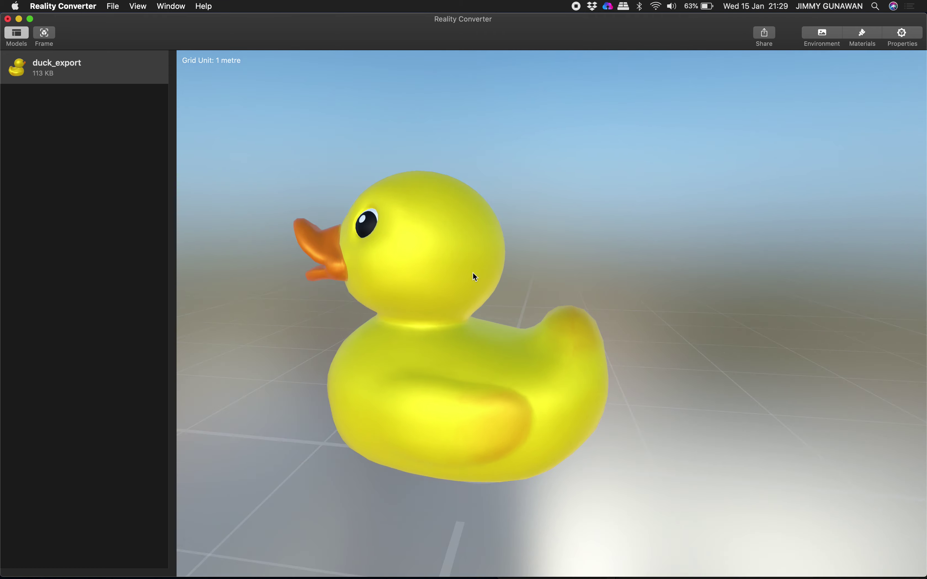
drag(476, 276, 519, 227)
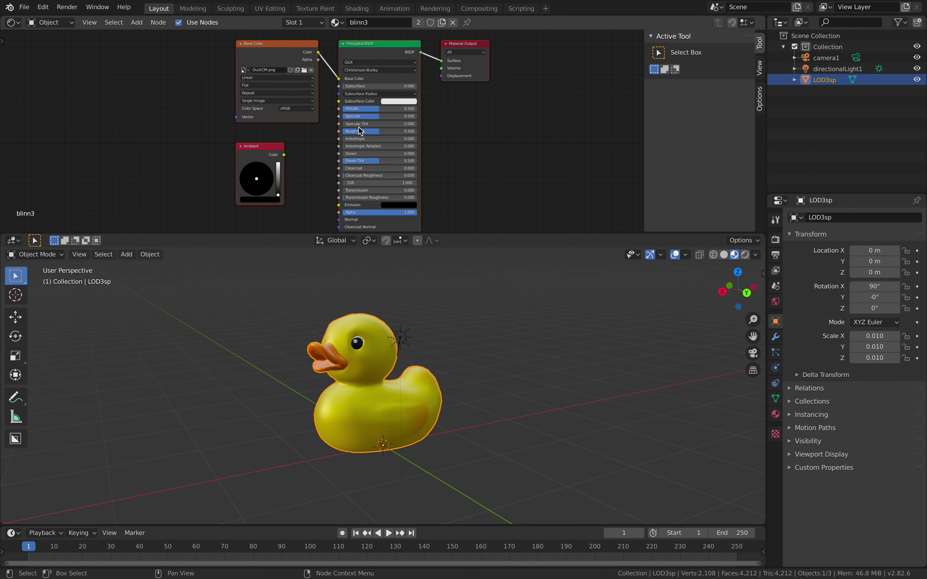
- Switch to Blender and set the duck material's Metallic to 0.282 and Roughness to 0.143 on the Principled BSDF
scroll(359, 127, up, 2)
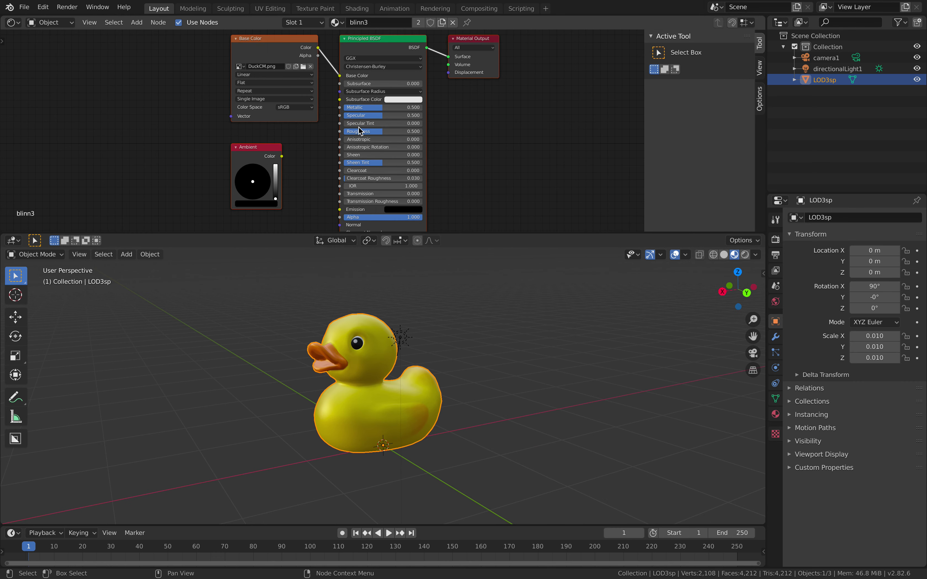
mouse_move(388, 105)
mouse_down()
mouse_move(363, 105)
mouse_move(378, 105)
mouse_move(401, 132)
mouse_move(347, 131)
mouse_move(418, 106)
mouse_move(377, 107)
mouse_up()
middle_drag(395, 230, 392, 196)
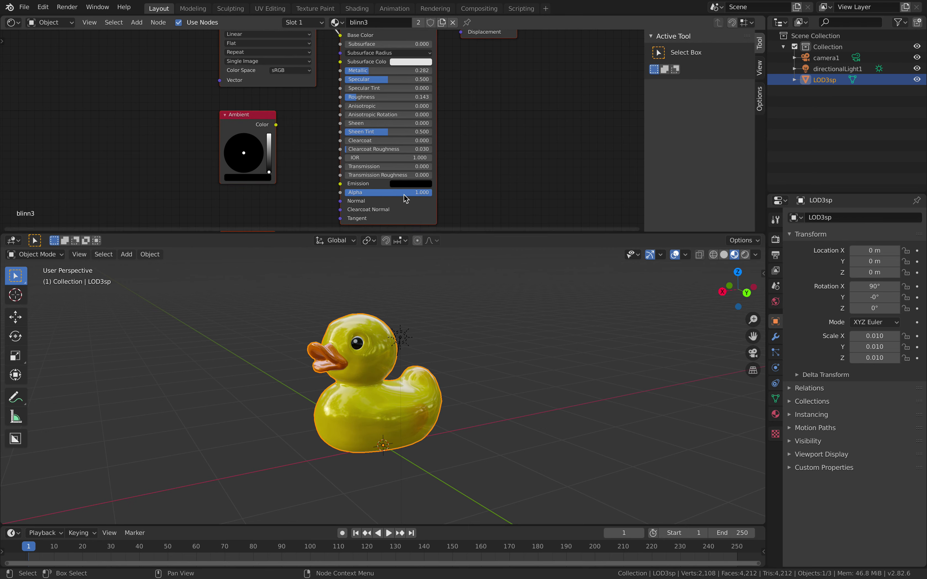
- Switch to Reality Converter, try several environments on the duck and apply the one with night lights
key(ctrl+Left)
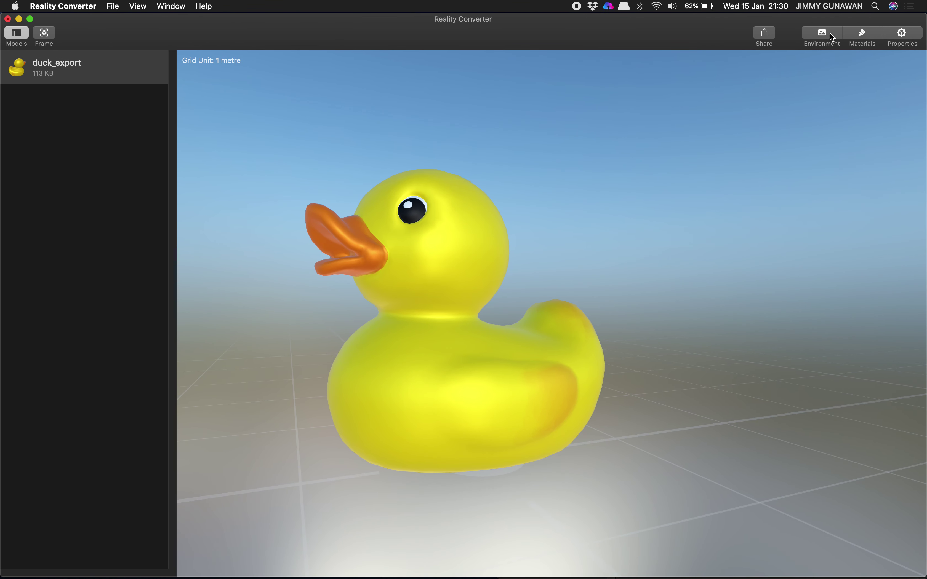
click(833, 37)
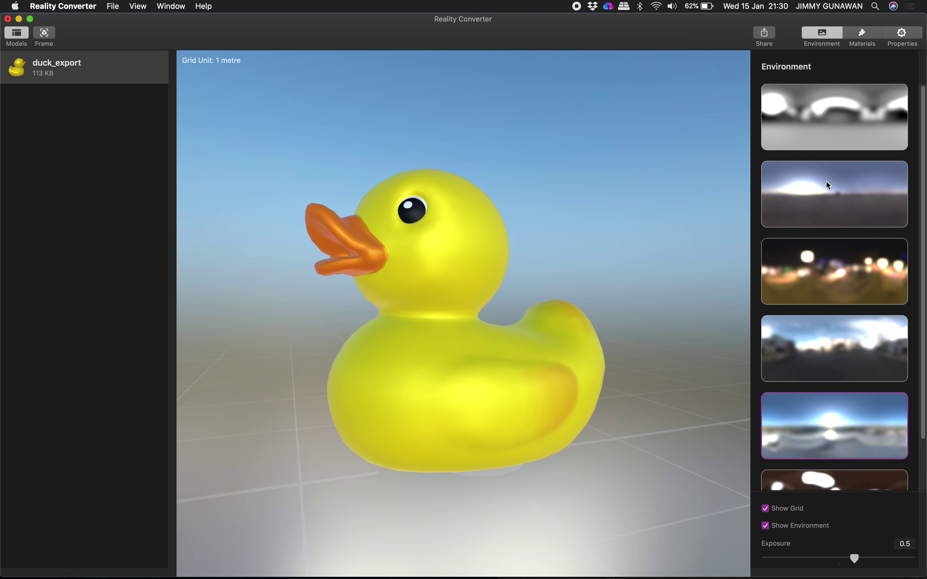
click(829, 186)
click(824, 277)
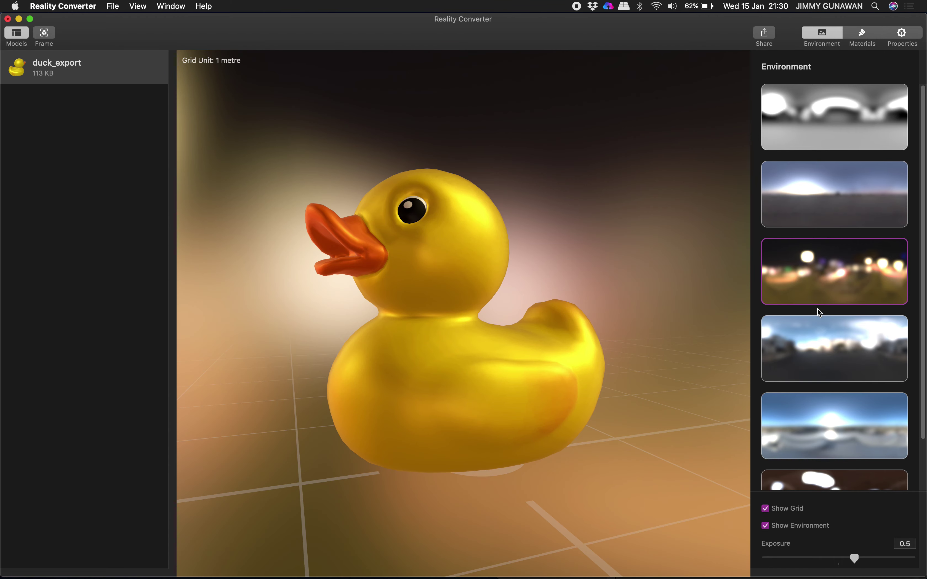
click(816, 353)
click(790, 405)
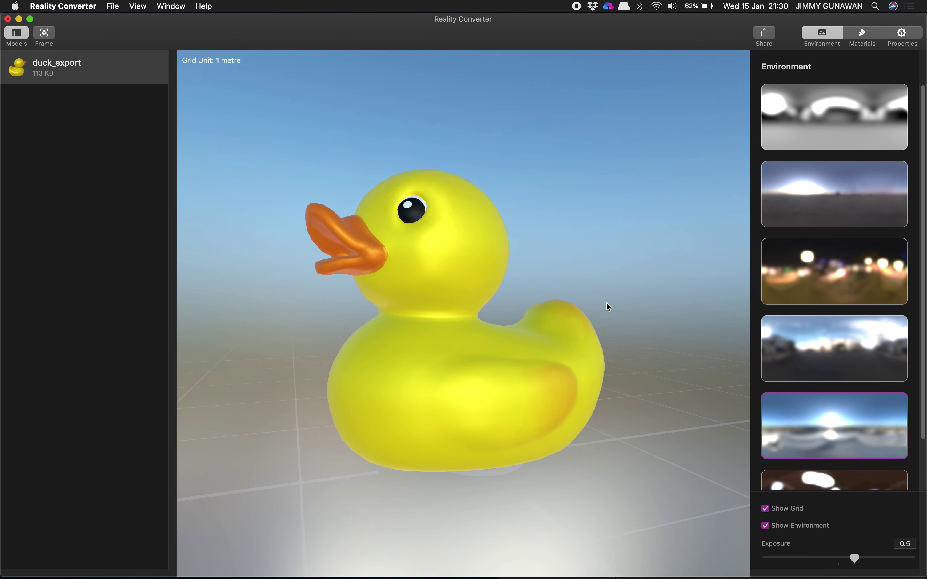
drag(604, 306, 643, 305)
scroll(837, 466, down, 2)
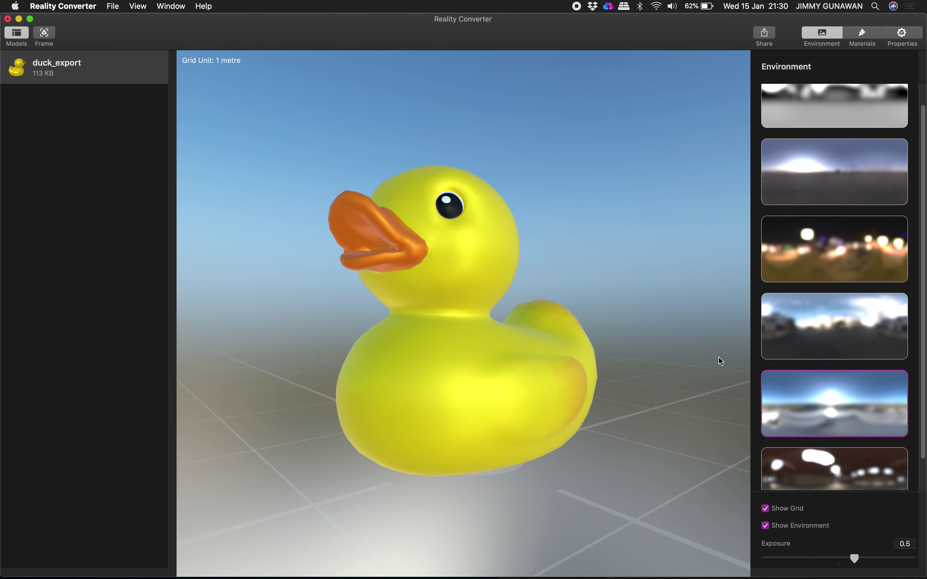
key(Down)
click(824, 256)
drag(630, 266, 557, 210)
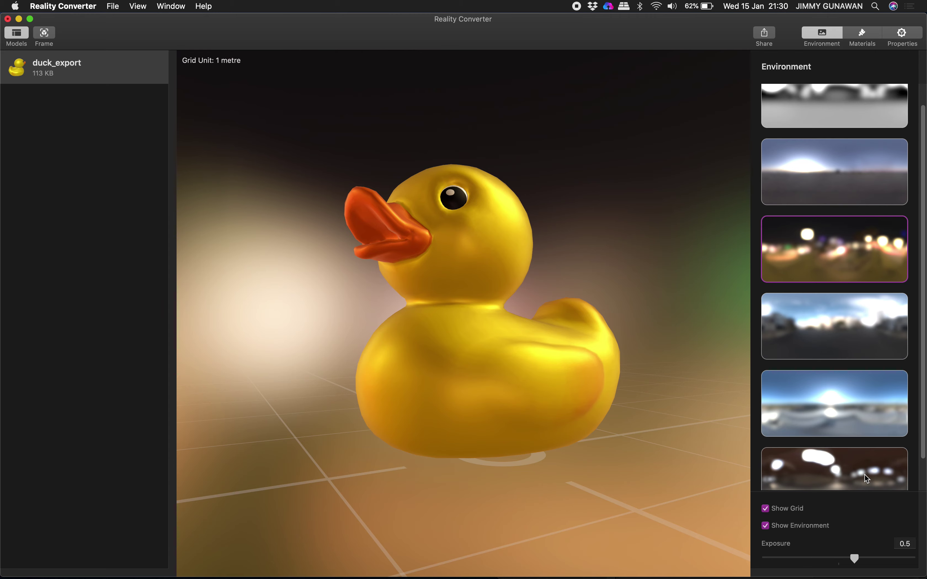
- Toggle the environment's grid off and on again, and set the exposure to 0.6
scroll(867, 478, down, 3)
click(773, 512)
click(774, 511)
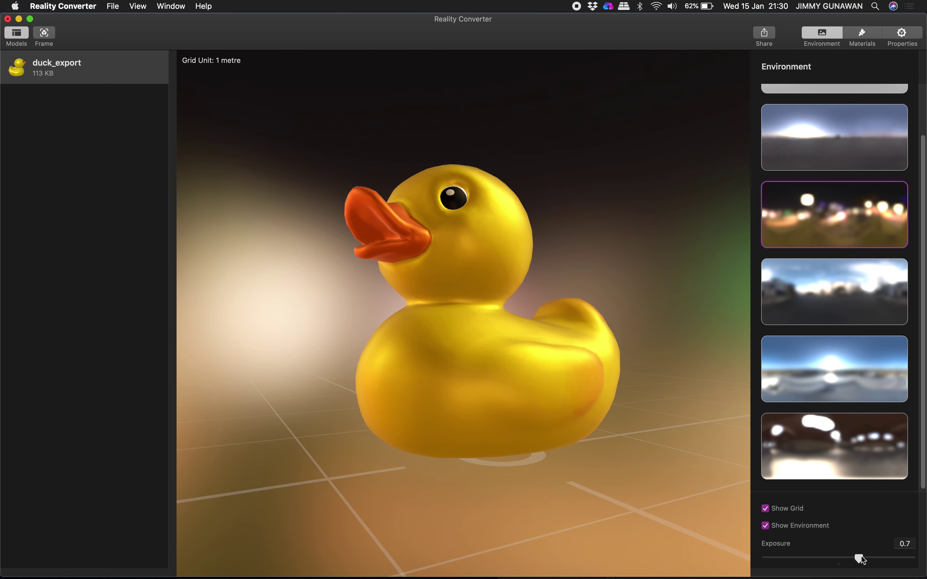
mouse_move(861, 556)
mouse_down()
mouse_move(846, 555)
mouse_move(877, 559)
mouse_move(855, 556)
mouse_up()
scroll(826, 330, up, 4)
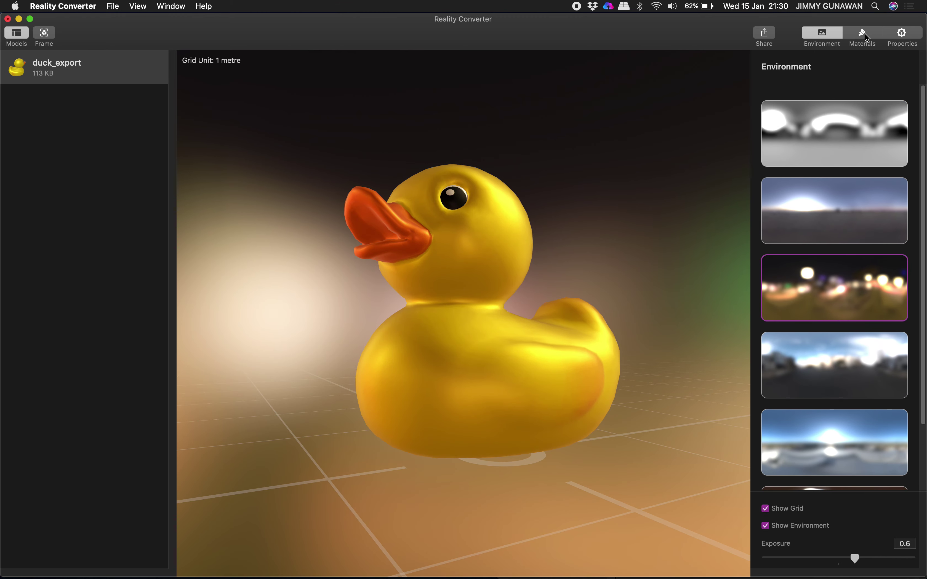
- Display the texture slots of the duck's blinn3 material
click(865, 36)
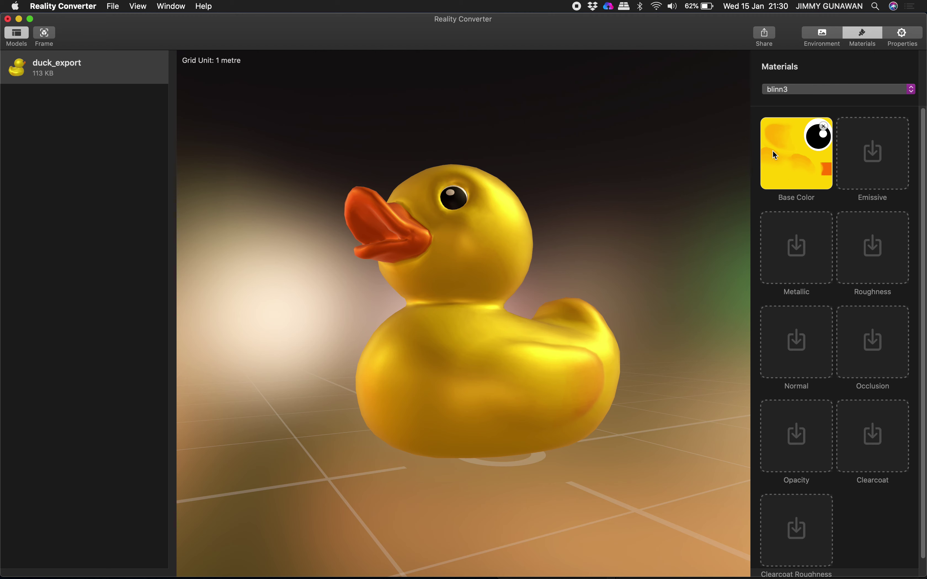
scroll(518, 186, down, 3)
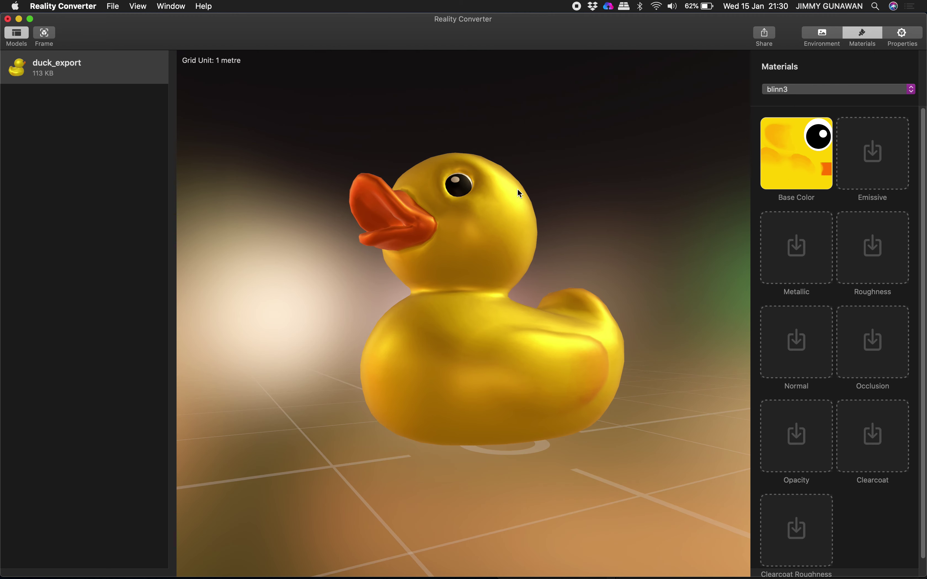
scroll(518, 186, up, 3)
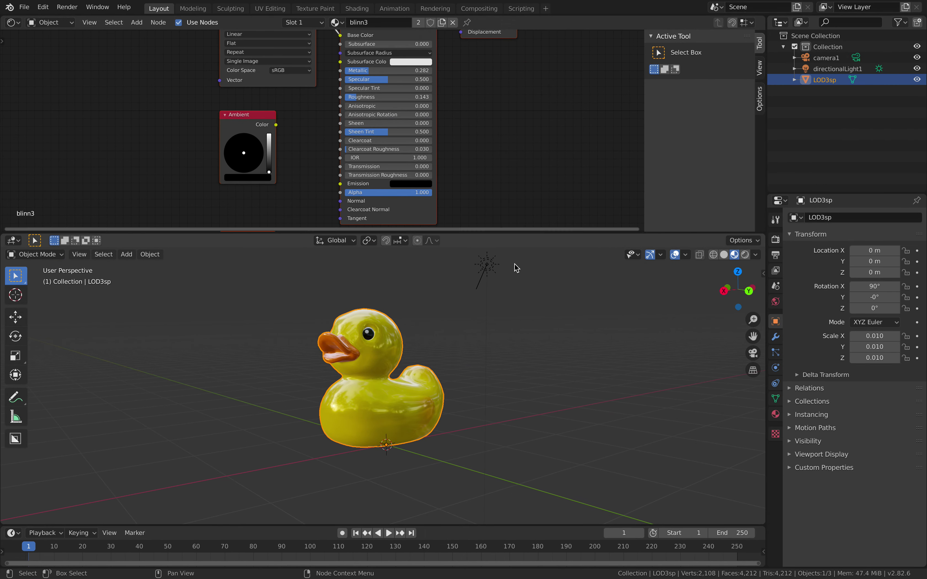
- Switch to Blender and move the Base Color node slightly further away from the Principled BSDF node
scroll(512, 279, up, 3)
scroll(474, 124, up, 5)
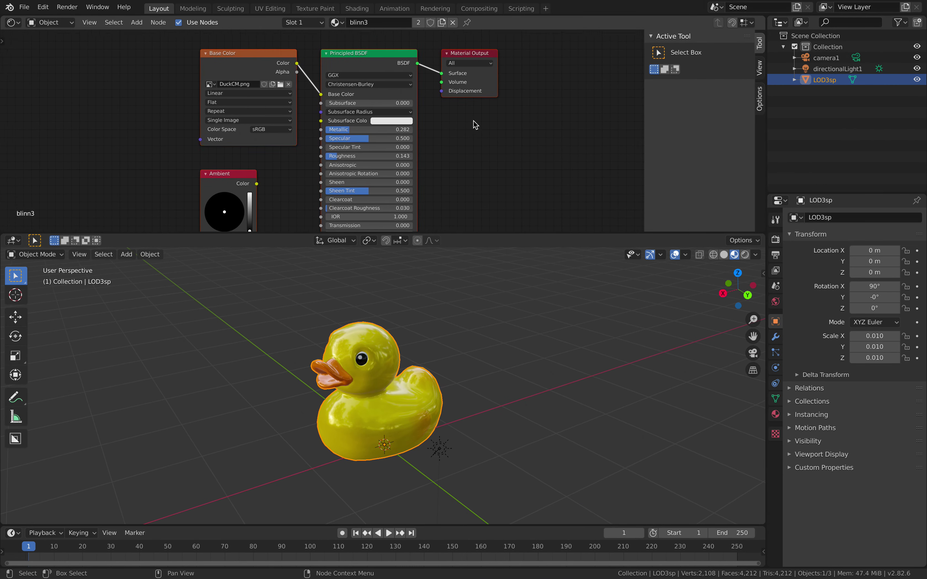
scroll(226, 69, right, 1)
click(156, 64)
drag(209, 64, 199, 62)
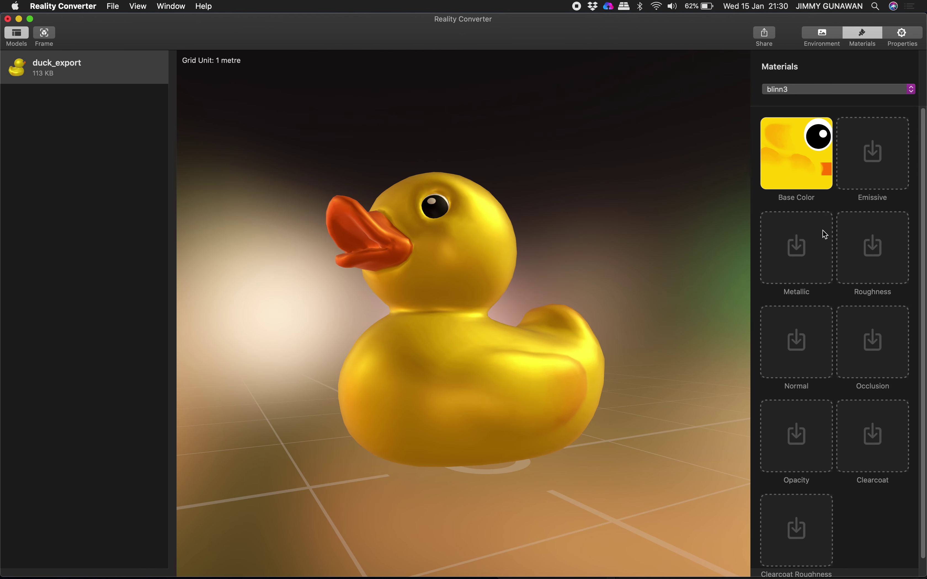
- Switch to Reality Converter and examine blinn3's texture slots, opening the Emissive texture picker and cancelling it
mouse_move(786, 182)
scroll(830, 483, down, 2)
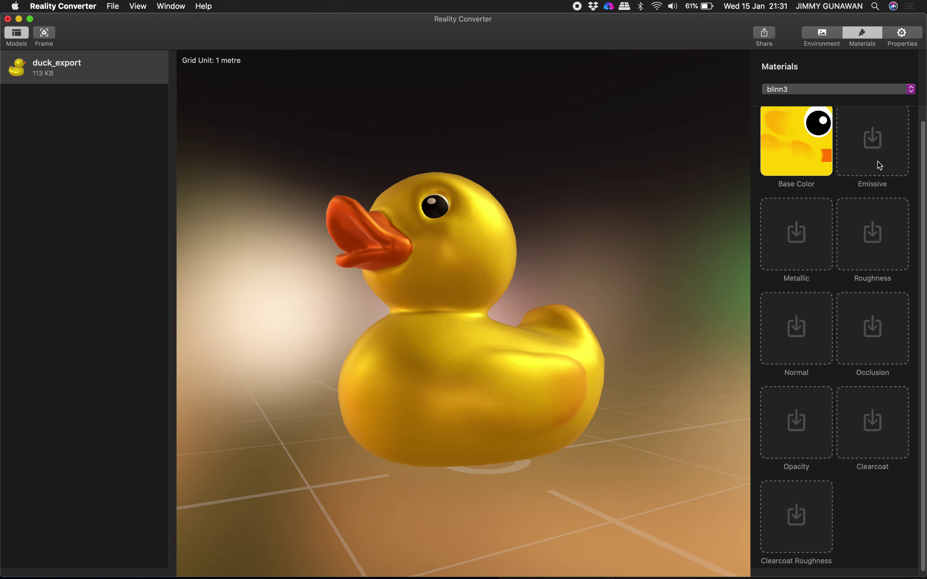
click(873, 141)
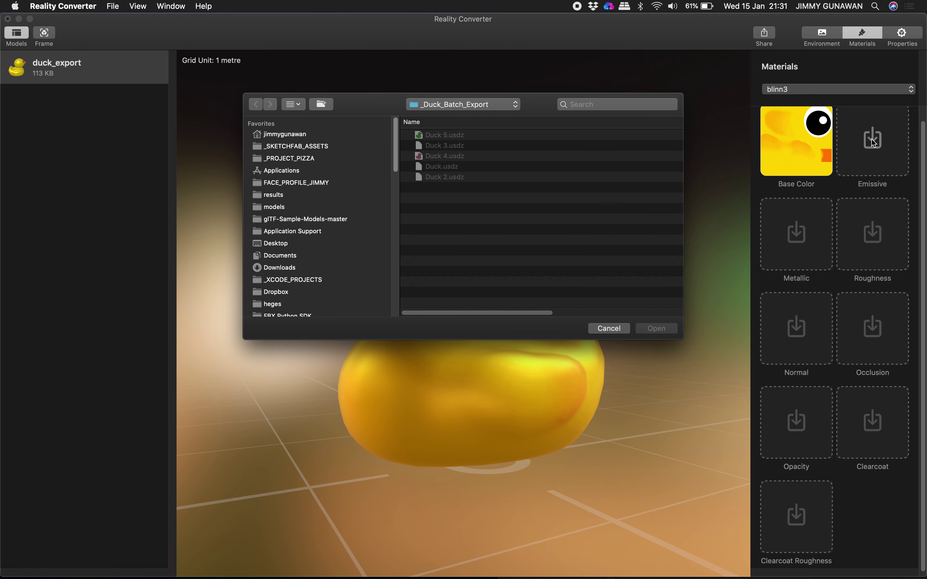
click(609, 329)
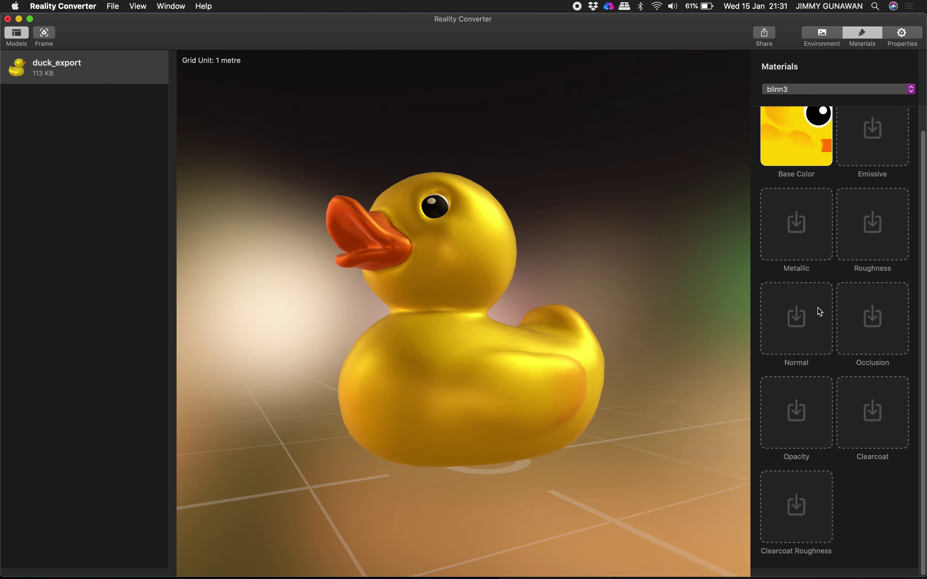
scroll(818, 309, down, 2)
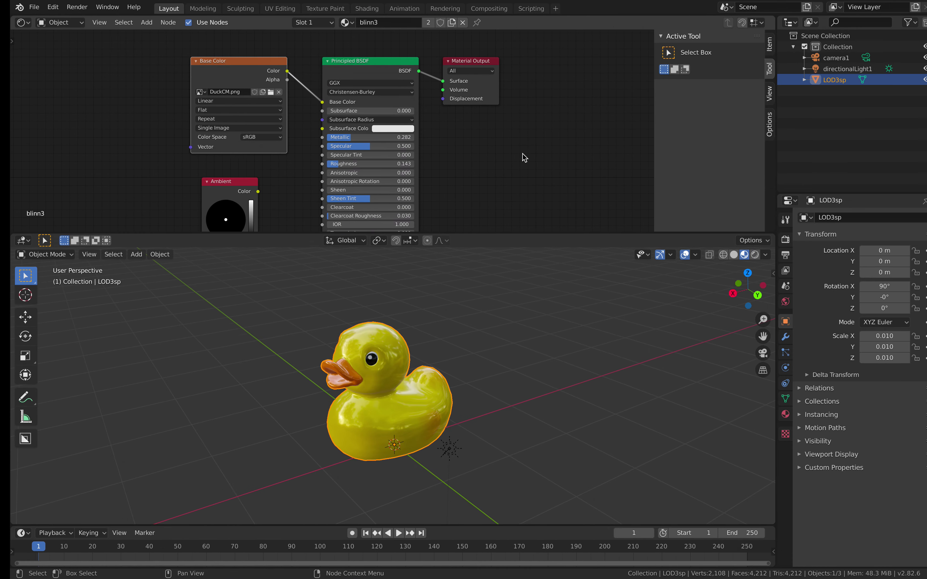
- Set the duck material's Metallic to 0.357 in Blender, and review the Base Color texture details in Reality Converter
mouse_move(352, 139)
mouse_down()
mouse_move(385, 138)
mouse_move(335, 138)
mouse_move(349, 140)
mouse_up()
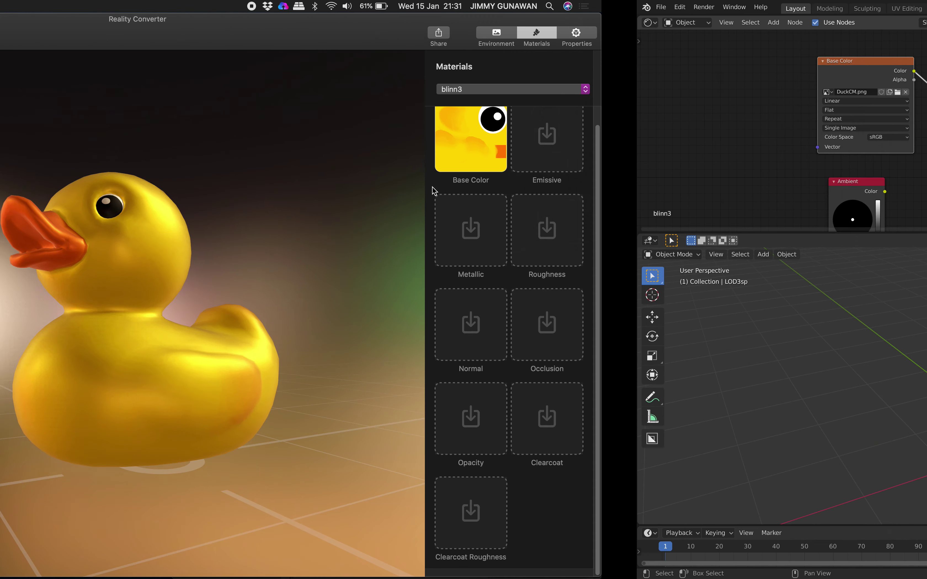
scroll(792, 160, down, 2)
scroll(792, 161, down, 3)
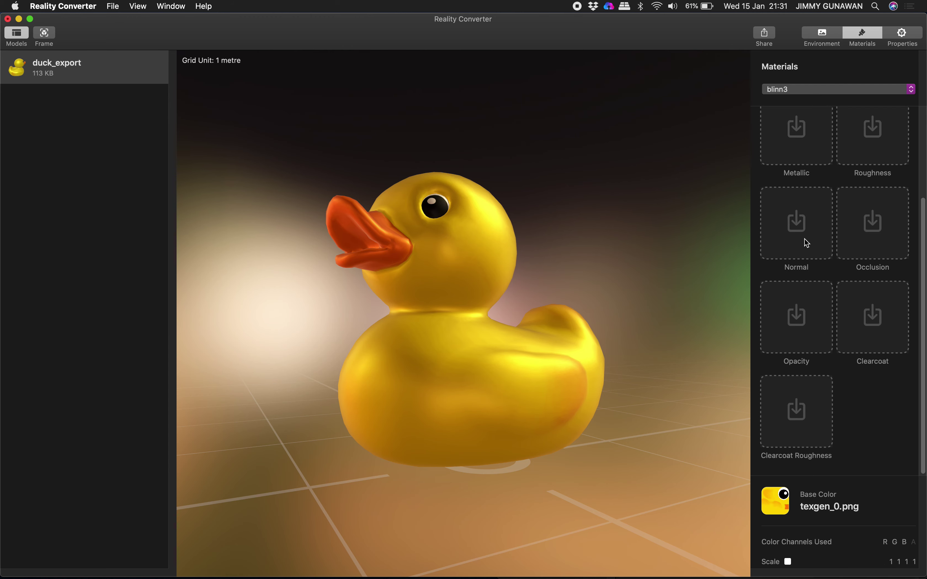
- Set the model's copyright to Ducky and check the available base units, keeping Meters
click(907, 34)
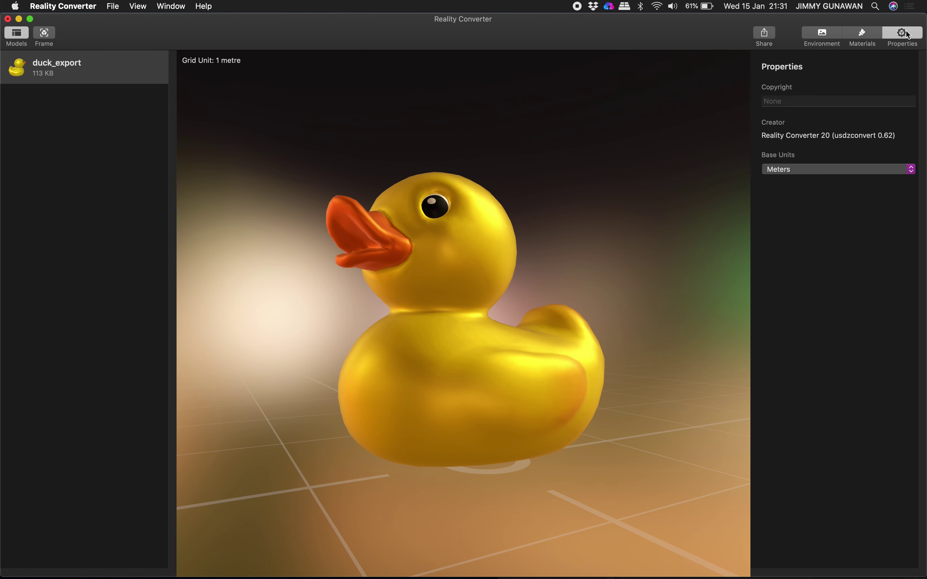
click(805, 98)
text(Ducky)
key(Return)
click(800, 166)
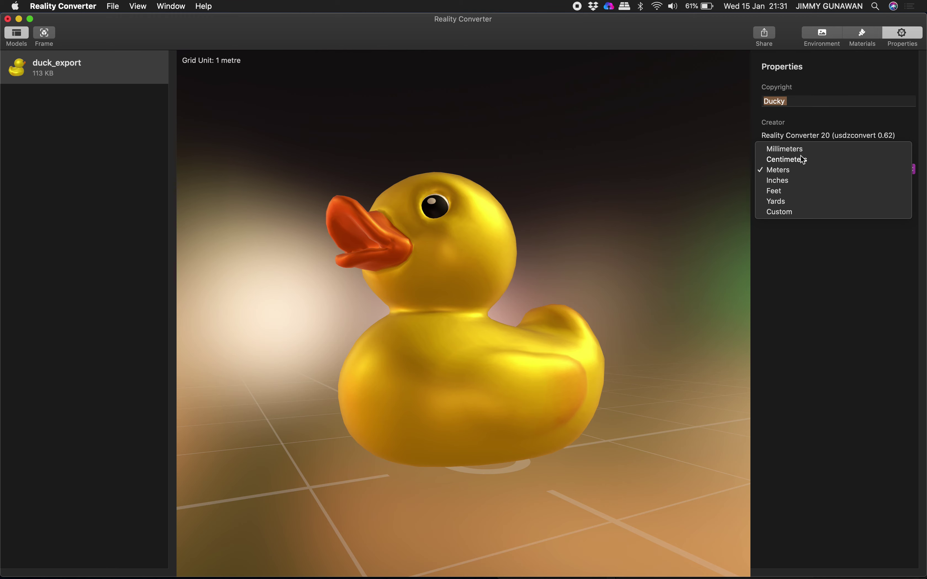
click(818, 290)
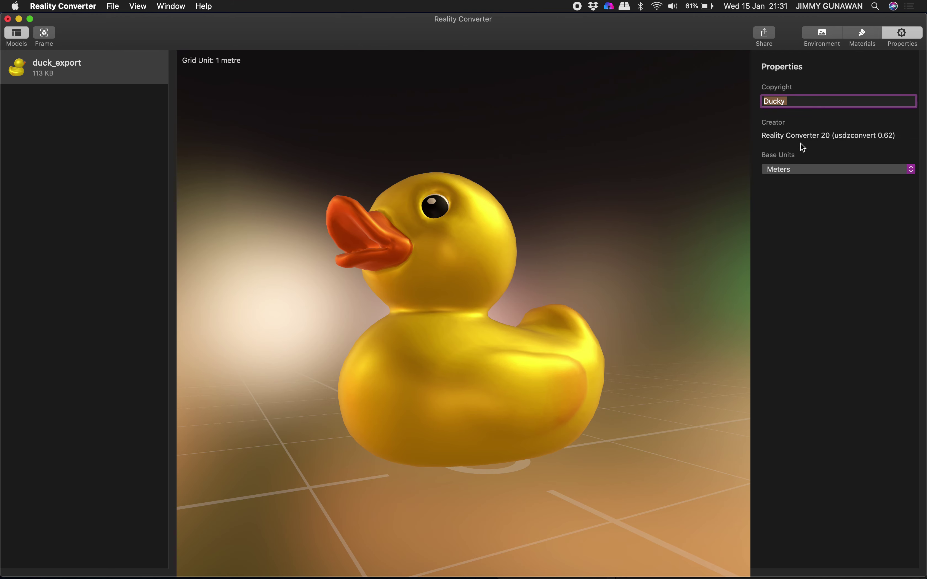
- Export the duck to the Desktop as duck_export.usdz
click(113, 6)
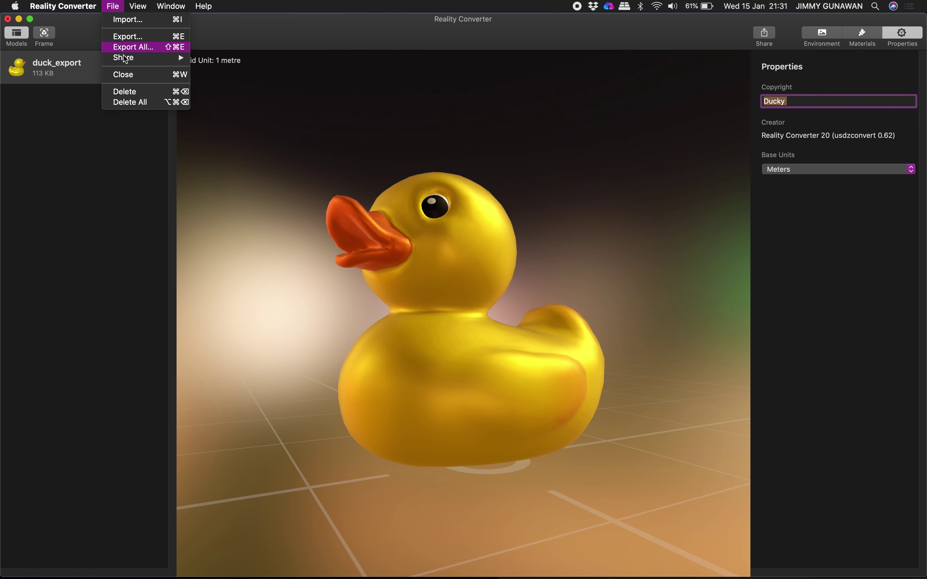
click(136, 37)
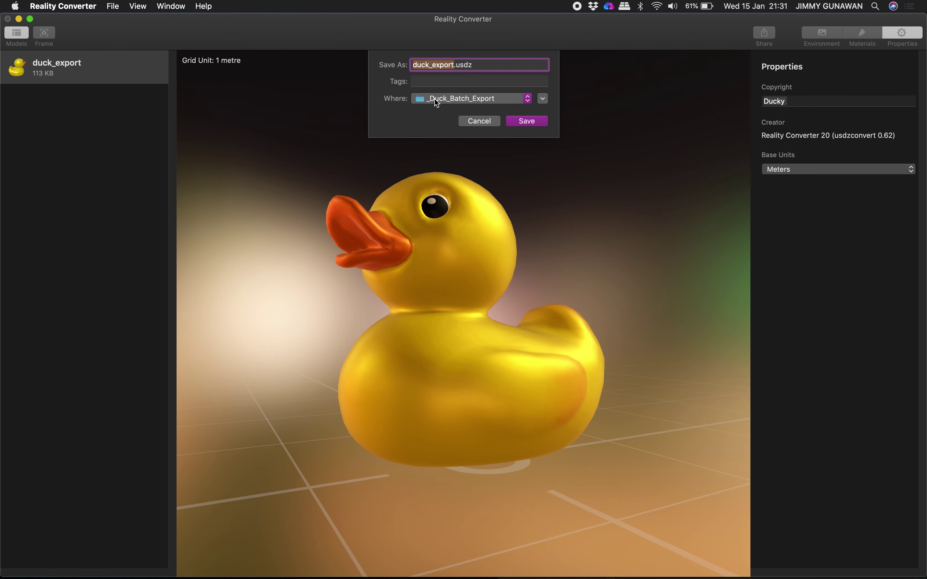
click(466, 99)
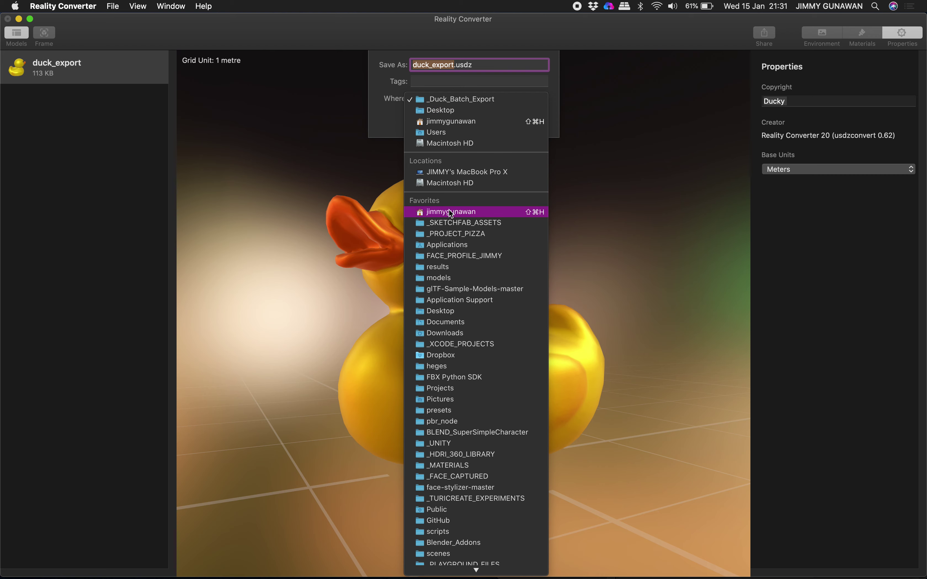
click(452, 109)
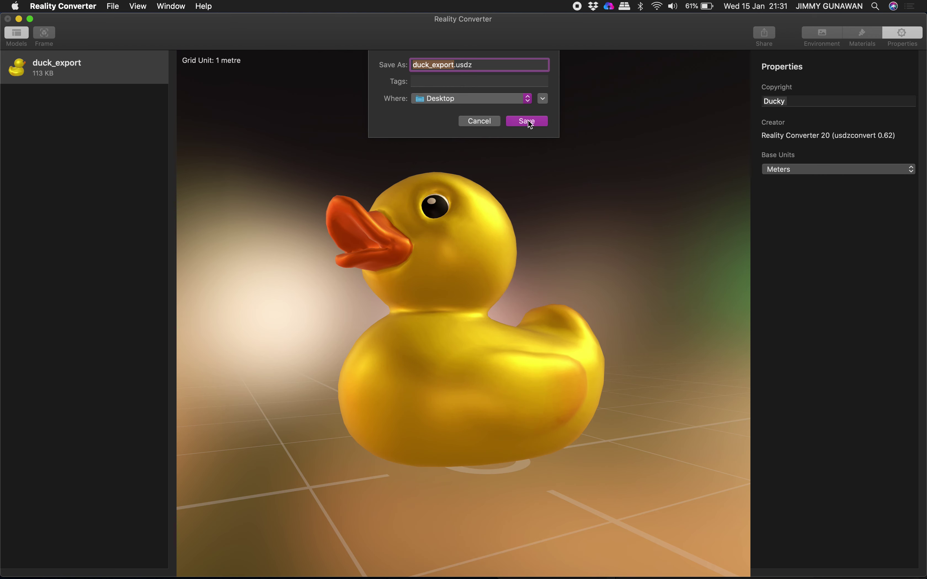
click(528, 121)
- Narrow the window to reveal the Desktop folder, and replace blinn3's Base Color texture with duckGreenPink.png from there
drag(923, 18, 587, 2)
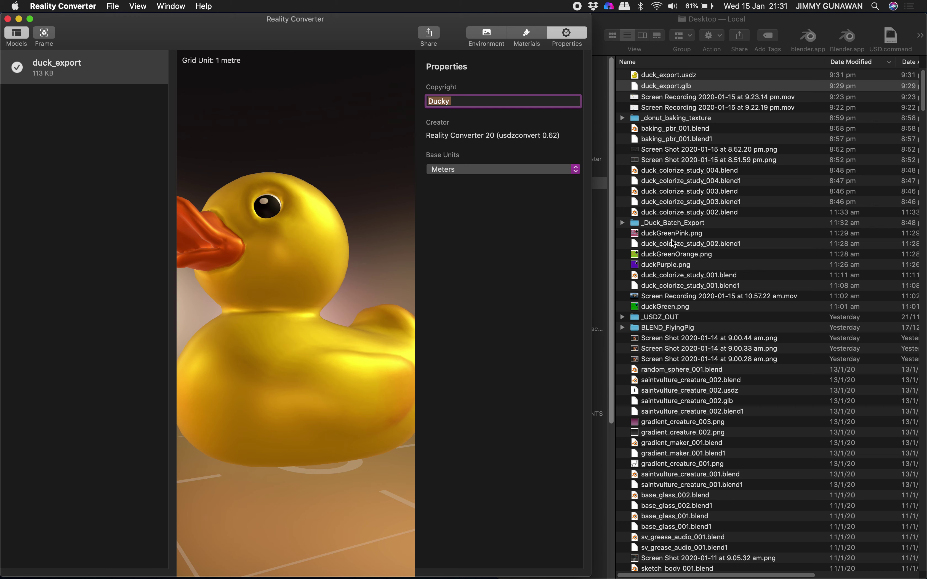
click(528, 39)
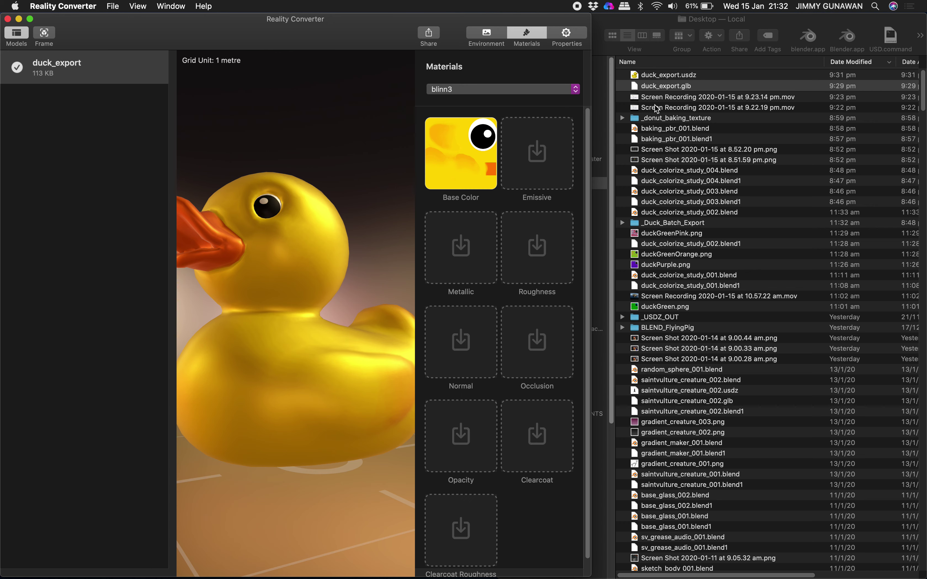
drag(662, 239, 460, 150)
drag(346, 223, 368, 227)
- Replace blinn3's Base Color texture with duckGreenOrange.png from the Desktop, check the duck and switch to Blender
drag(672, 255, 460, 149)
drag(349, 208, 330, 237)
drag(360, 318, 316, 300)
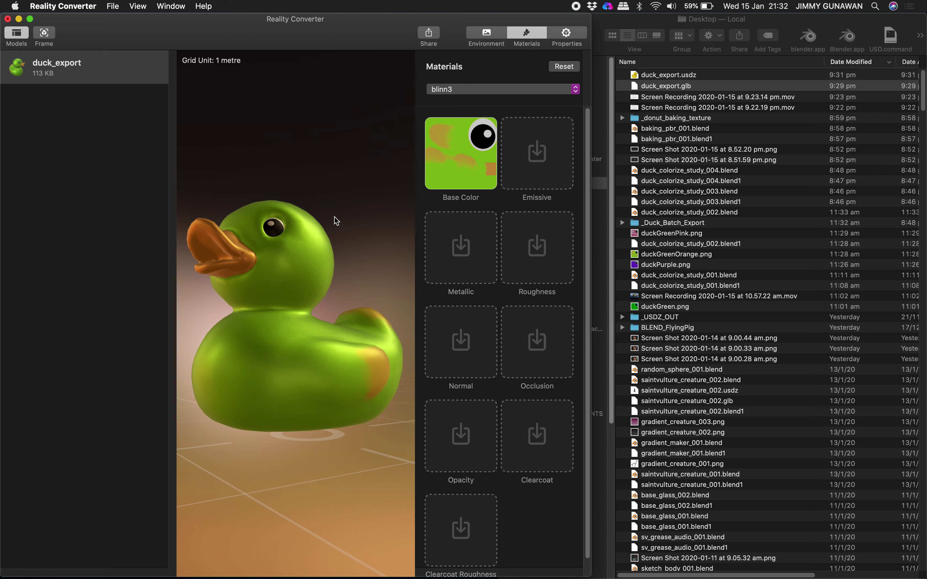
key(ctrl+Right)
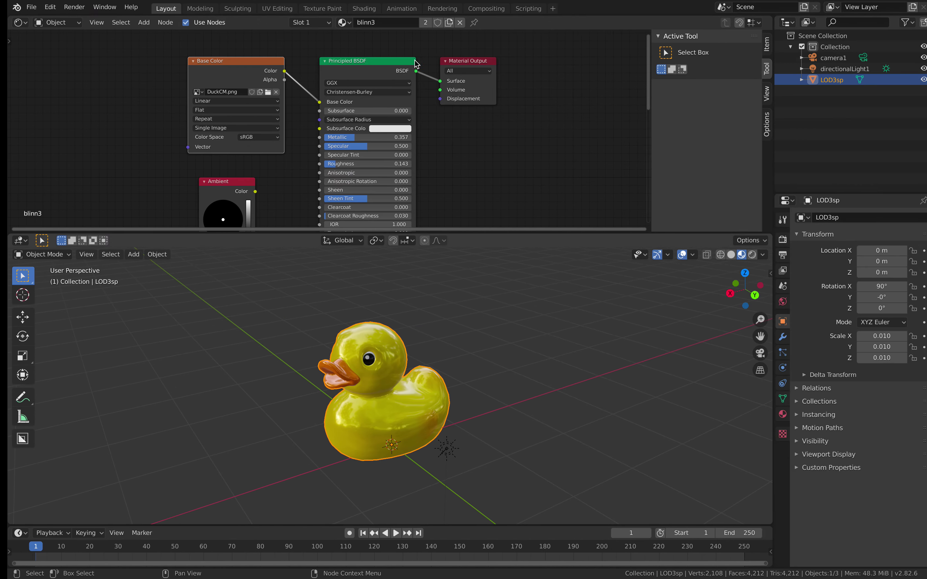
- Switch to Finder and show the sourceModels folder inside glTF-Sample-Models-master as a list
key(ctrl+Left)
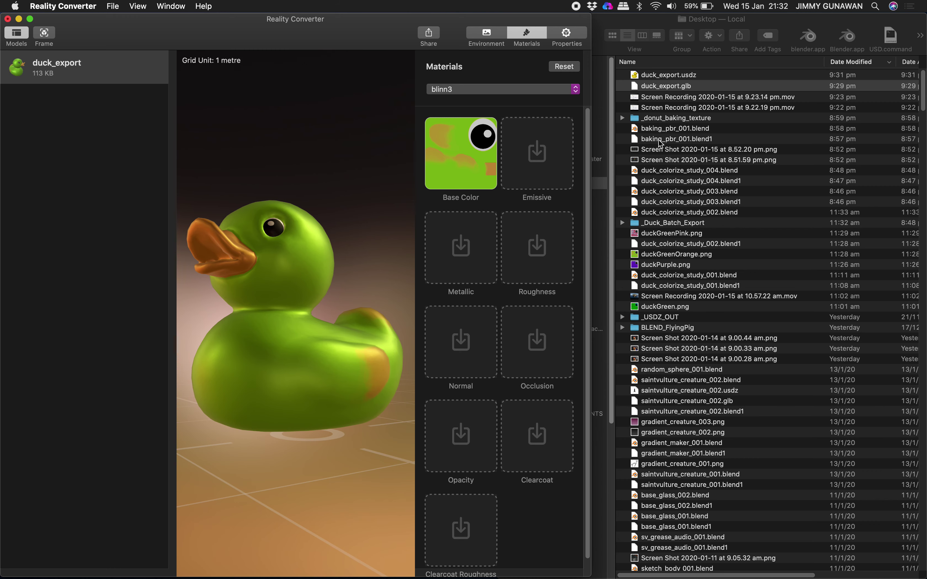
click(656, 19)
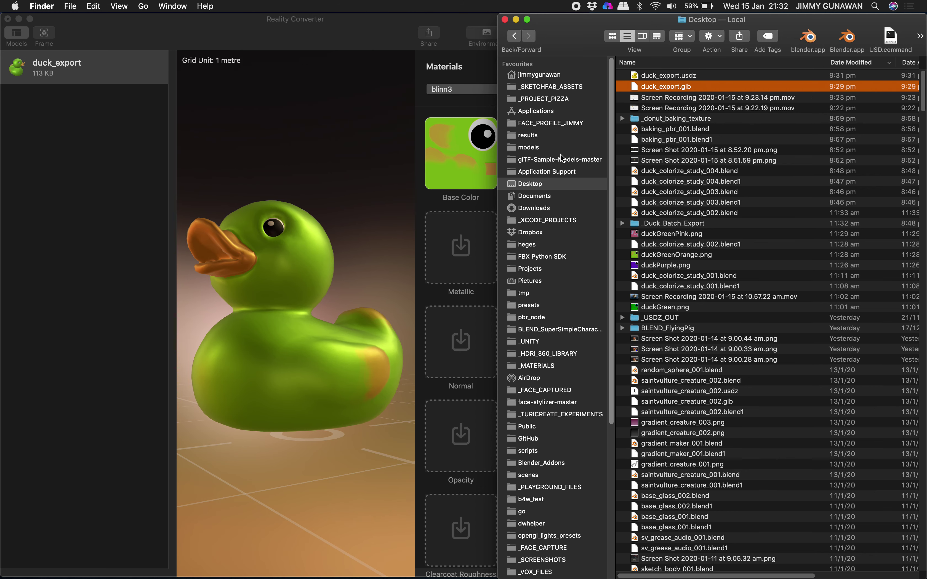
click(552, 160)
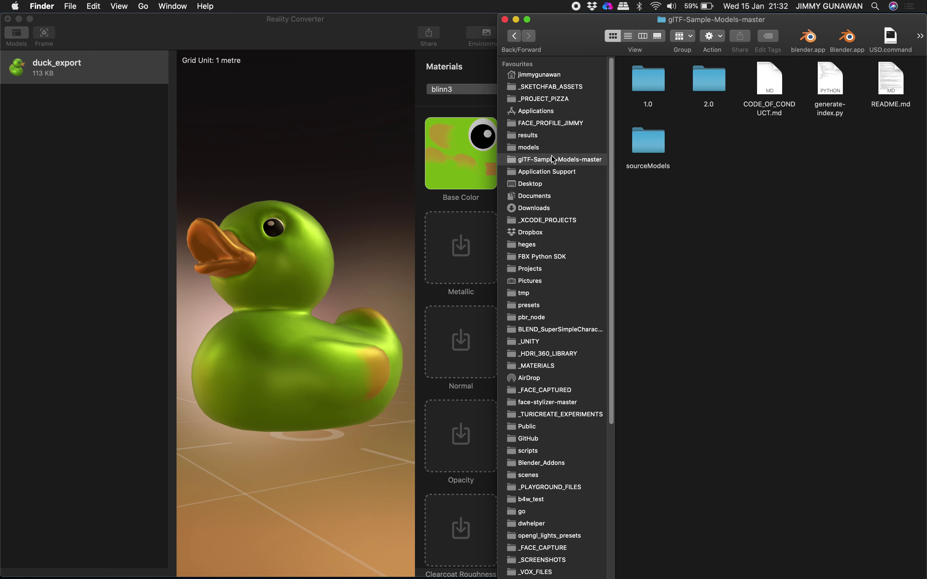
double_click(648, 140)
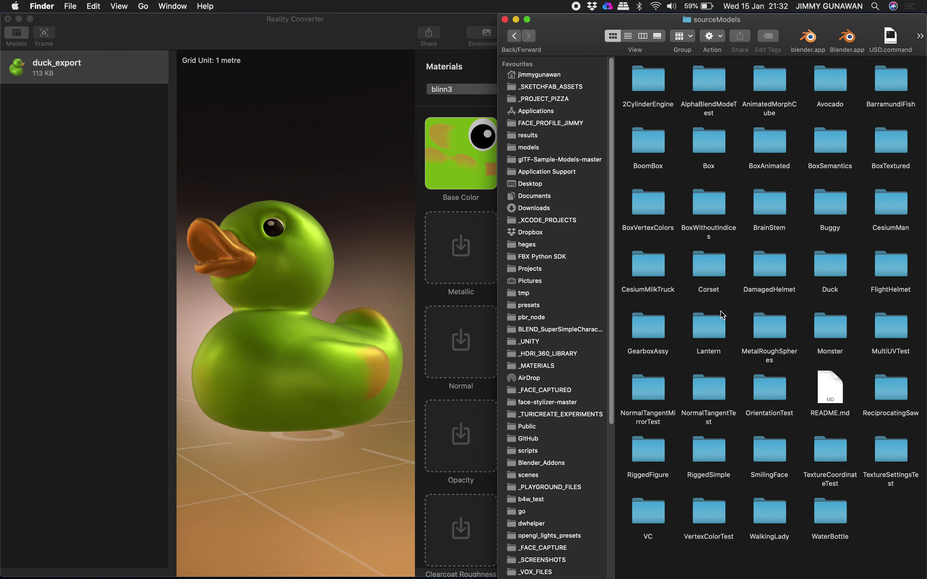
click(516, 36)
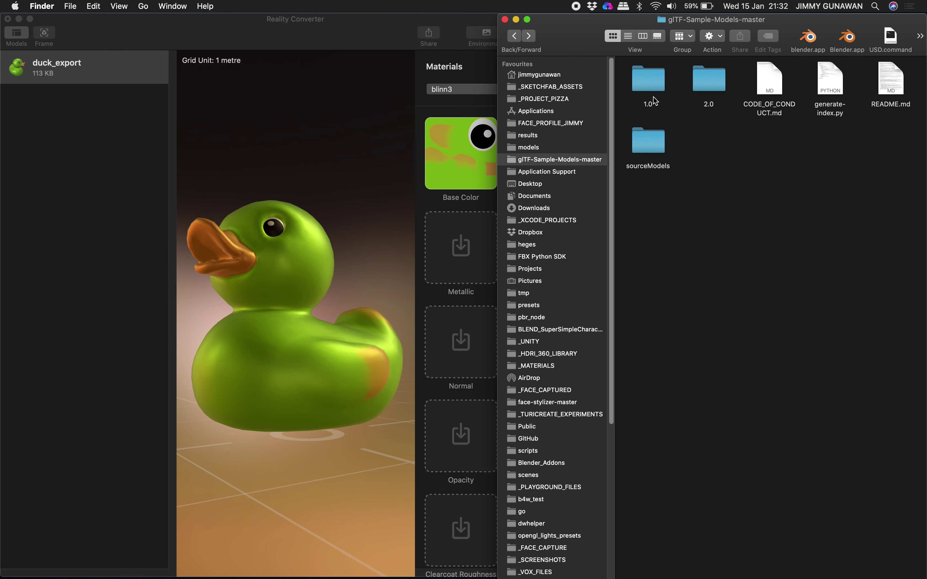
click(711, 88)
double_click(640, 145)
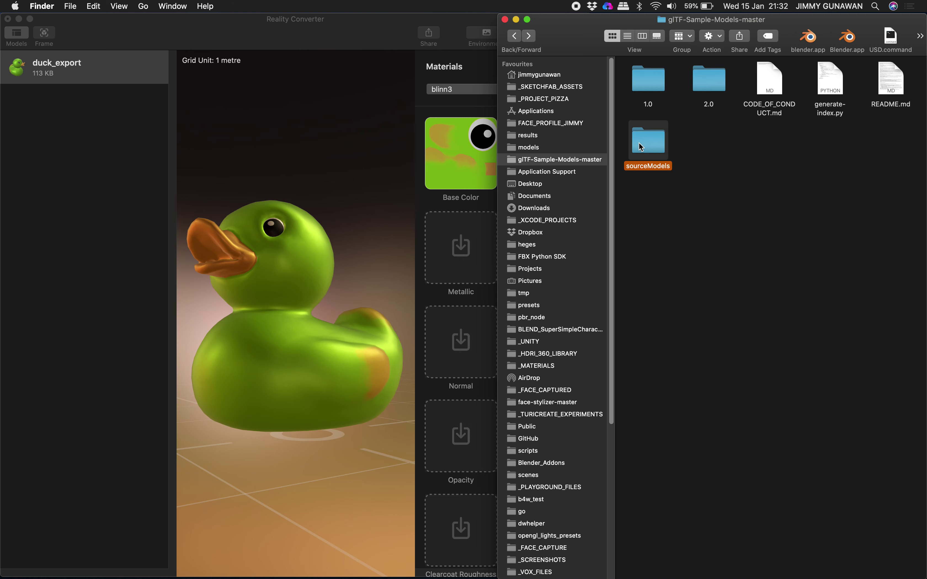
click(628, 35)
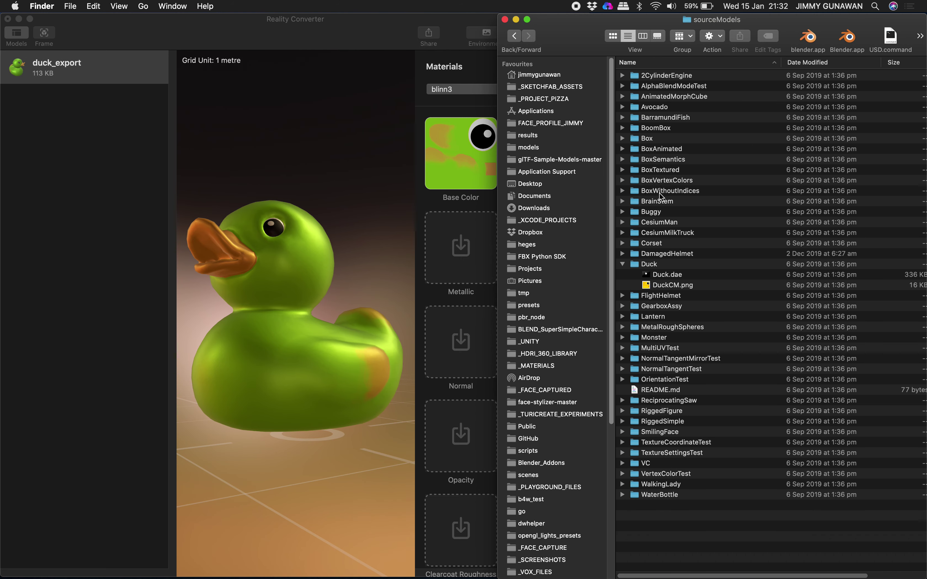
- Expand the FlightHelmet folder in sourceModels and examine its texture and FBX files
click(625, 296)
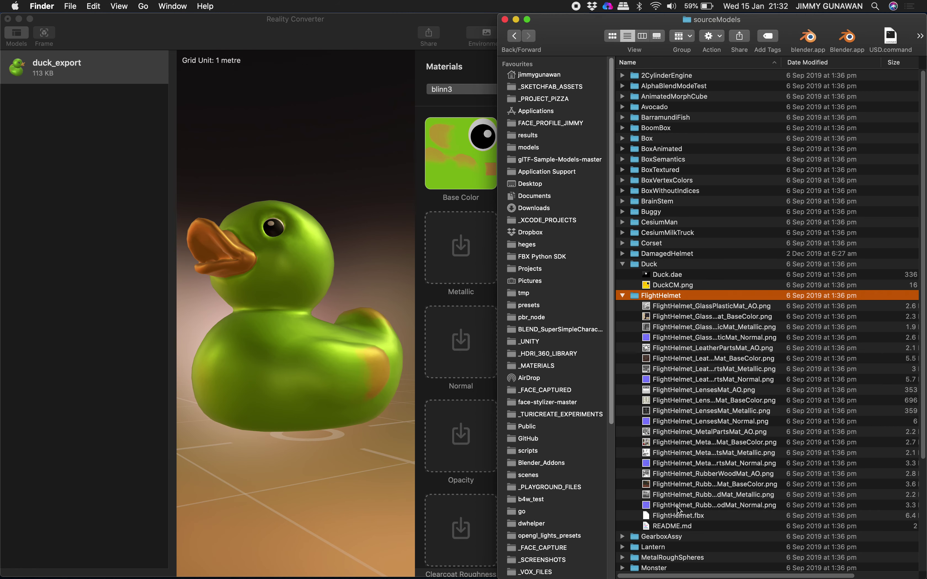
click(694, 517)
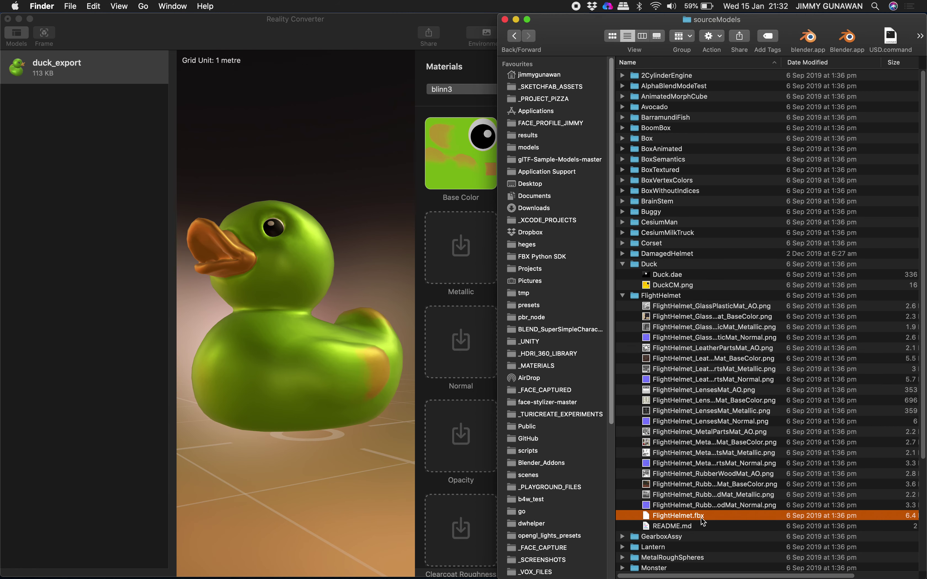
scroll(701, 521, down, 3)
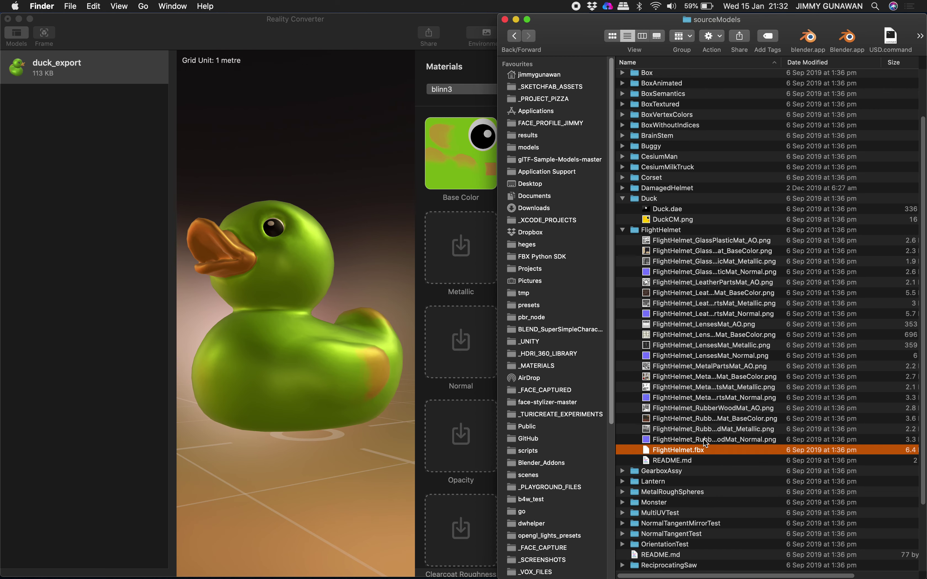
scroll(690, 244, up, 3)
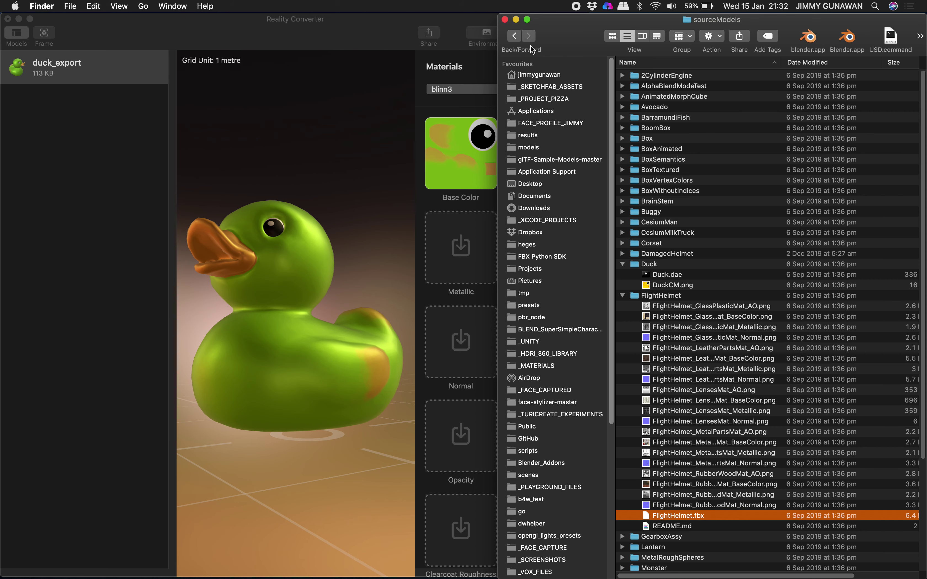
- Show the 2.0 folder of the sample models as a list and expand FlightHelmet's glTF subfolder
click(517, 37)
double_click(710, 86)
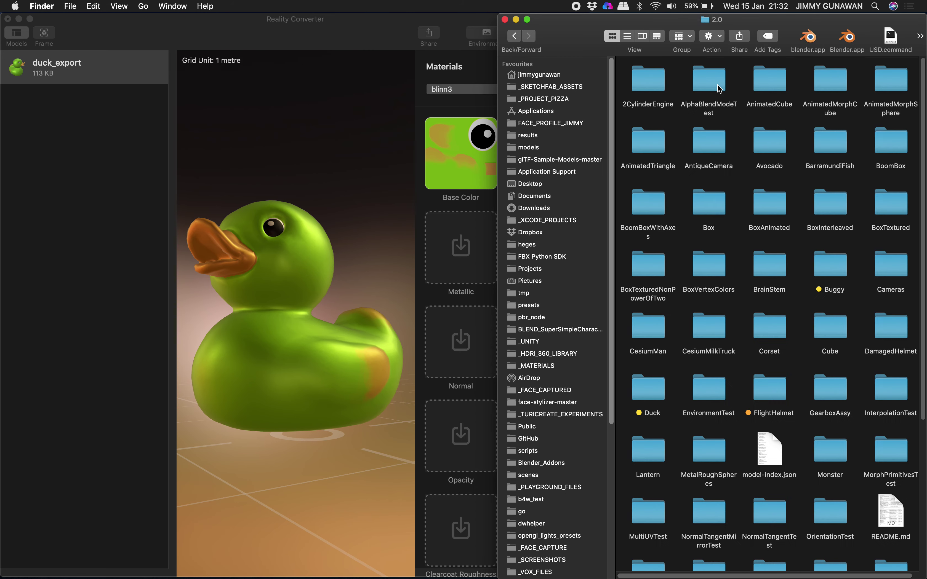
click(628, 36)
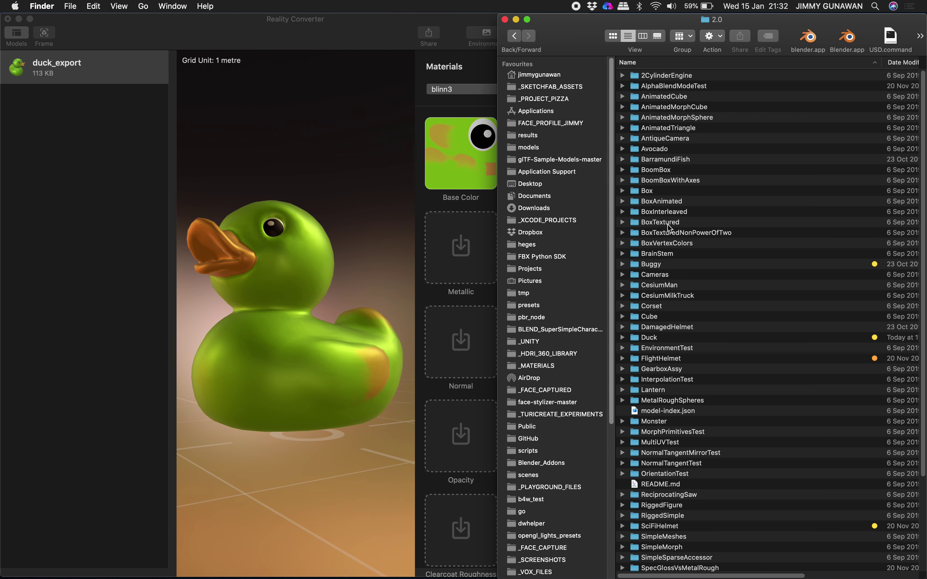
scroll(665, 292, down, 5)
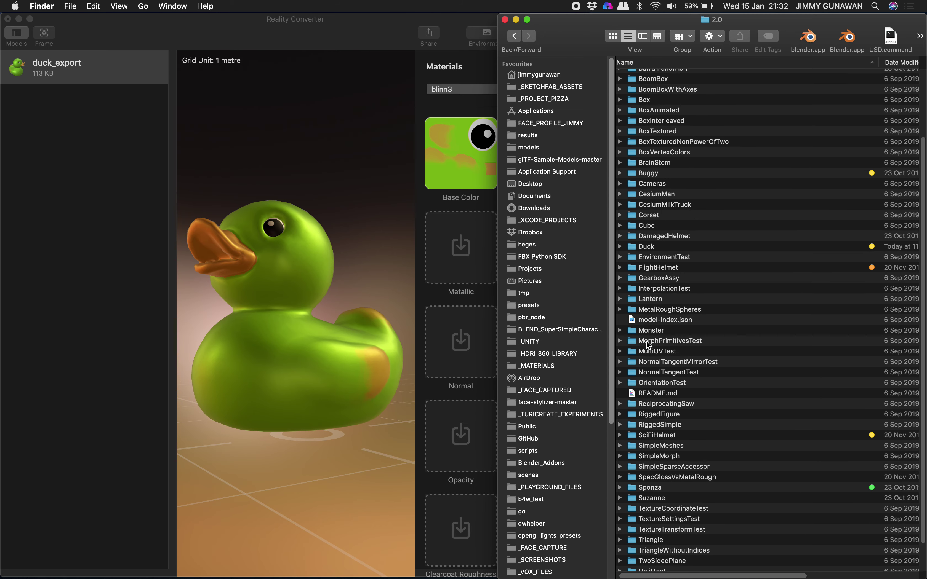
click(620, 270)
click(628, 281)
scroll(647, 330, down, 4)
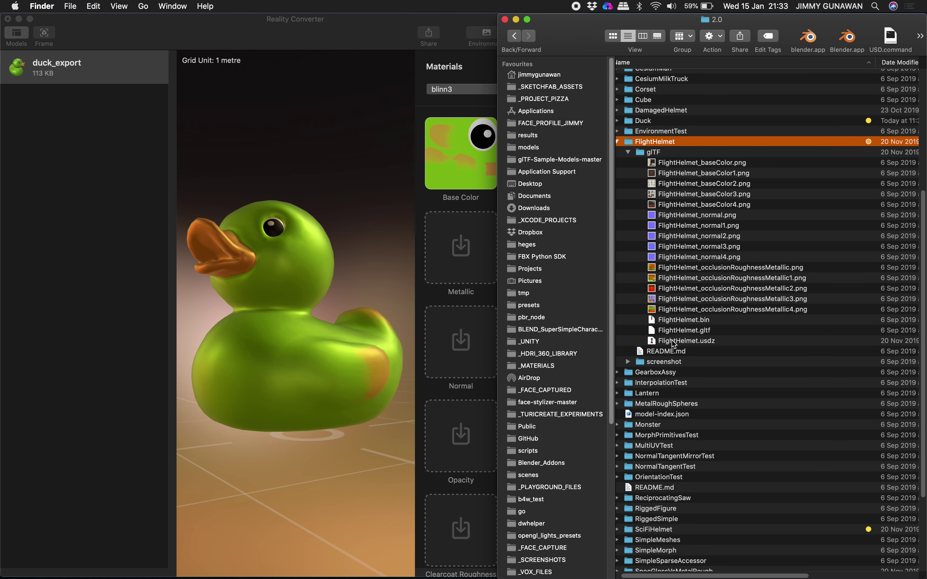
- Preview FlightHelmet.usdz in Quick Look, turn the helmet around and close the preview
click(672, 341)
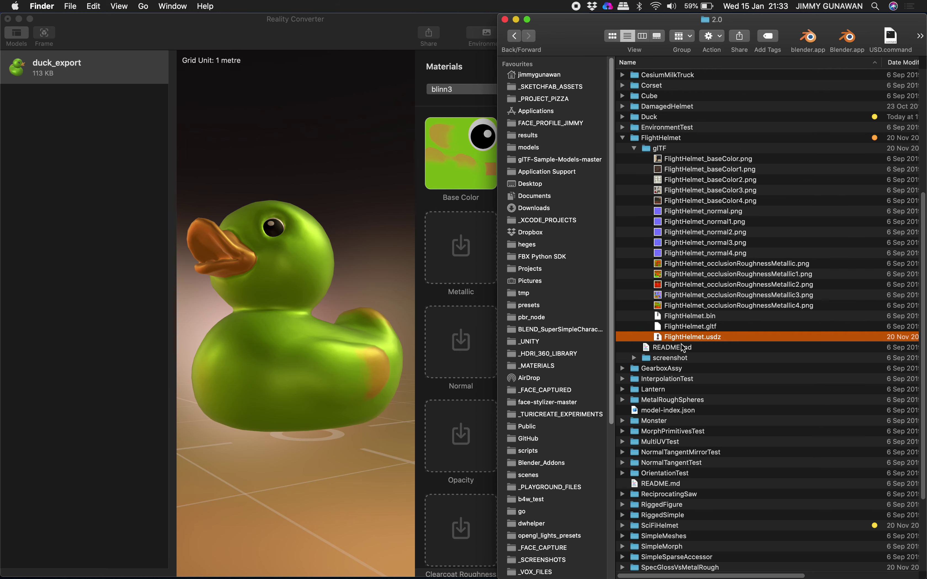
click(700, 329)
click(702, 339)
key(space)
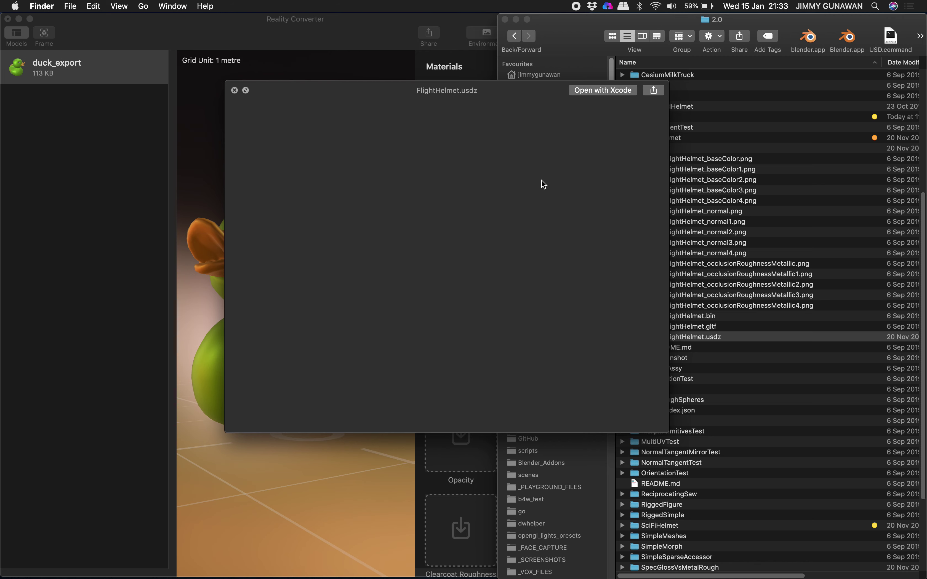
drag(522, 88, 476, 87)
drag(321, 195, 379, 215)
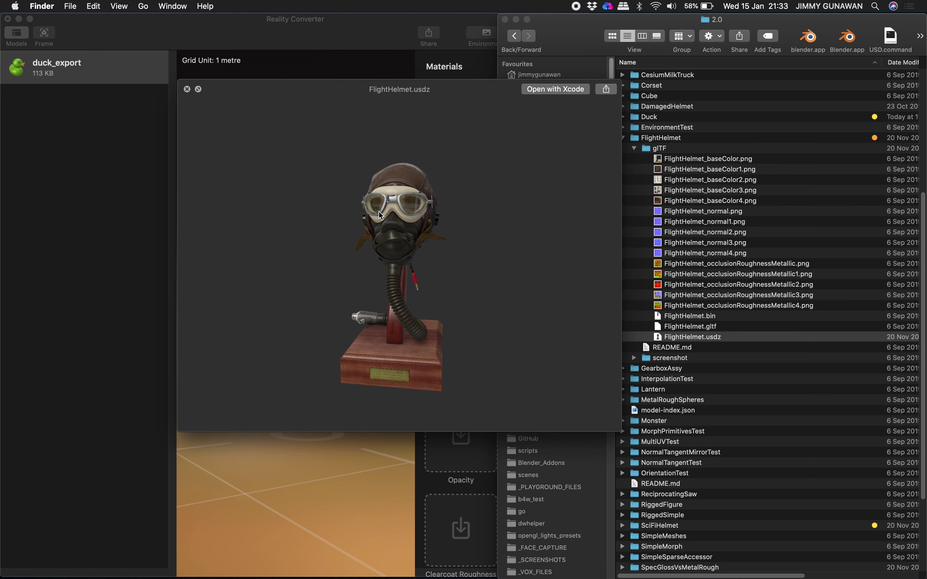
click(188, 89)
- Import FlightHelmet.gltf into Reality Converter together with FlightHelmet.bin and all its texture PNGs from the glTF folder
click(691, 338)
click(715, 327)
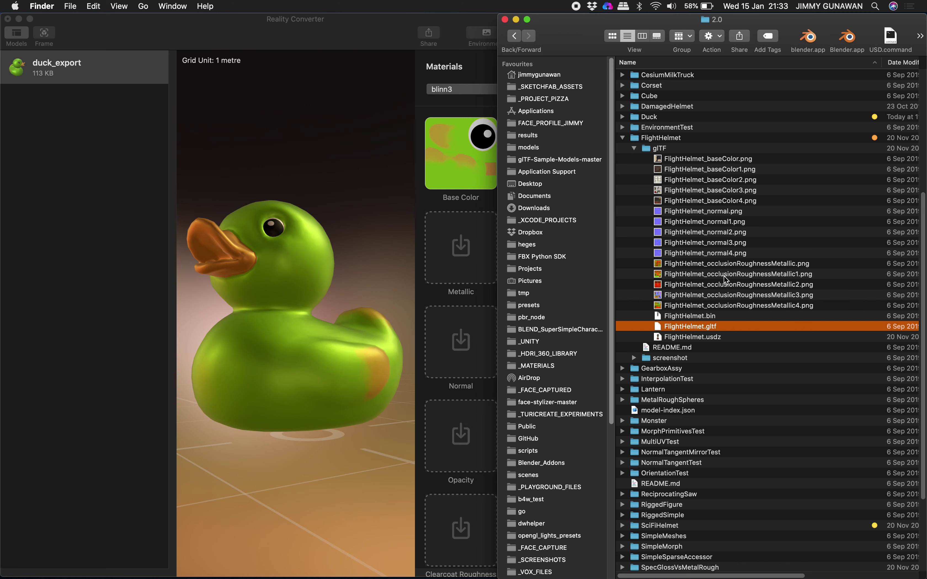
shift+click(720, 159)
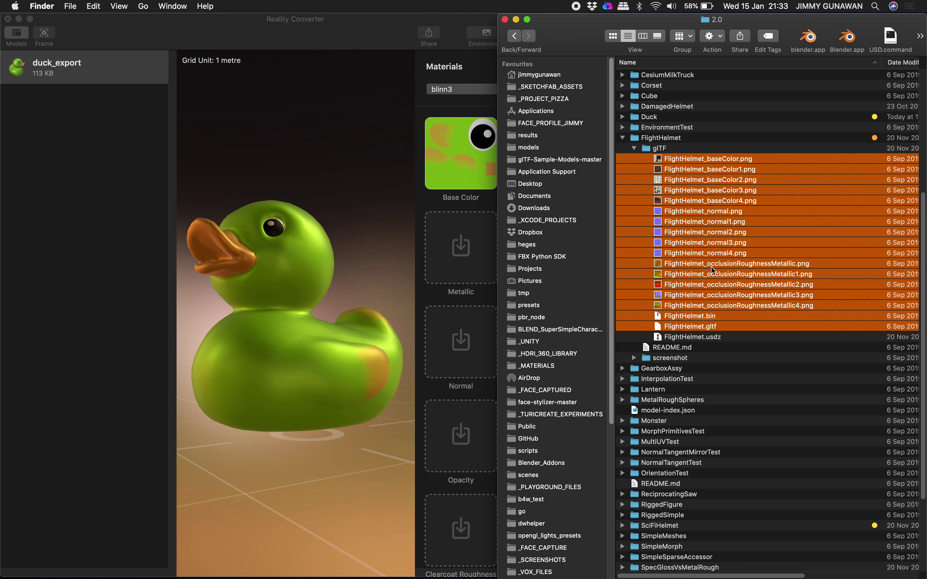
drag(702, 327, 314, 283)
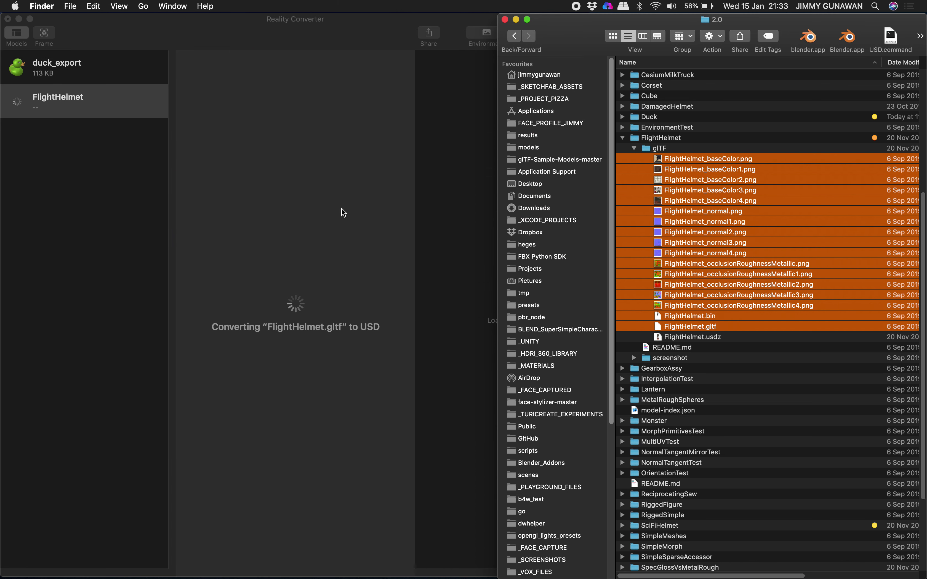
- Switch to Reality Converter, enlarge its window to the full screen width and view the flight helmet from the side
click(463, 21)
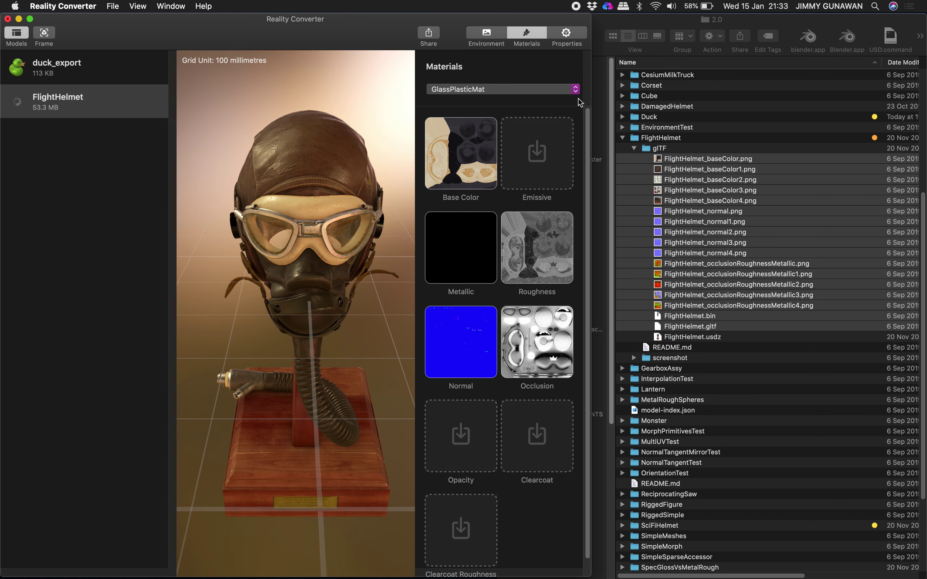
double_click(587, 15)
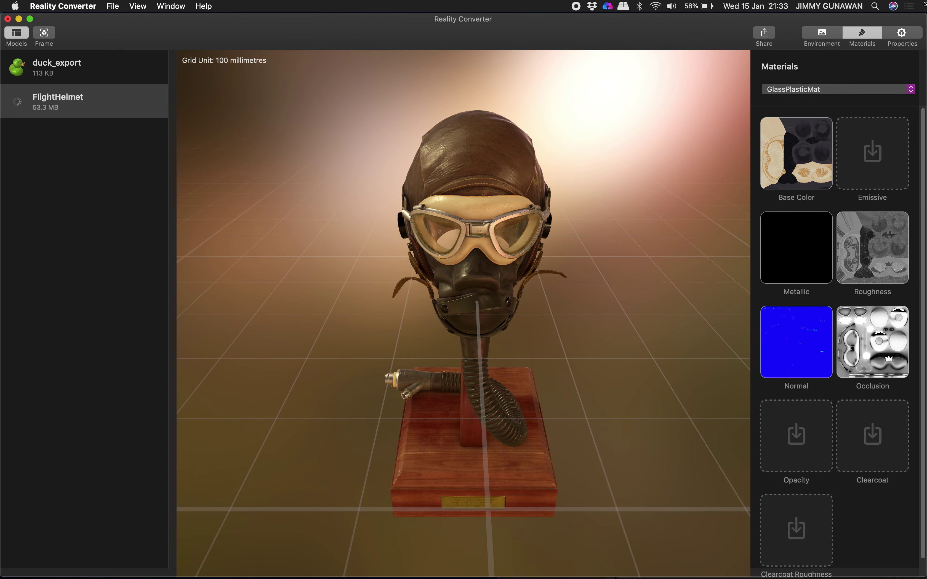
drag(355, 197, 314, 171)
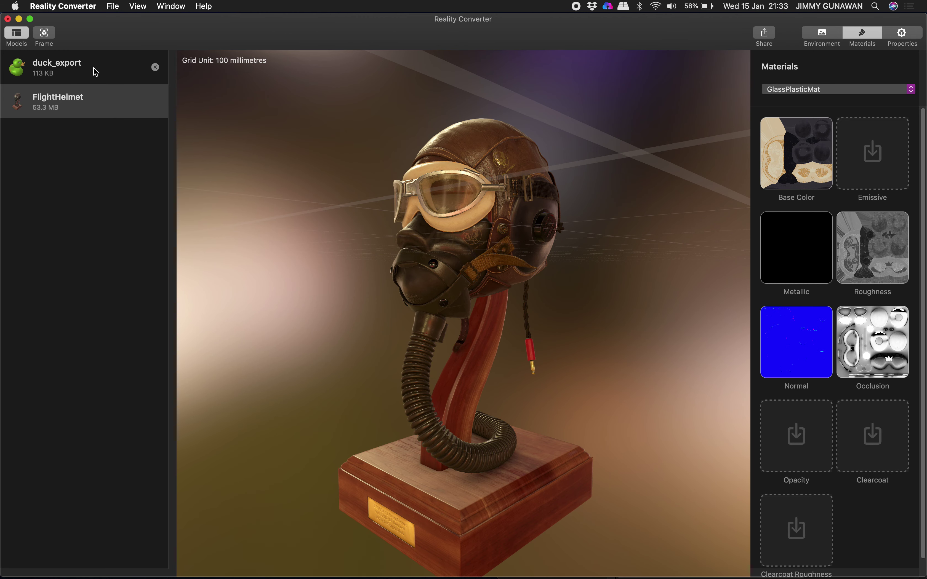
mouse_move(333, 174)
mouse_down()
mouse_move(298, 176)
mouse_move(346, 181)
mouse_up()
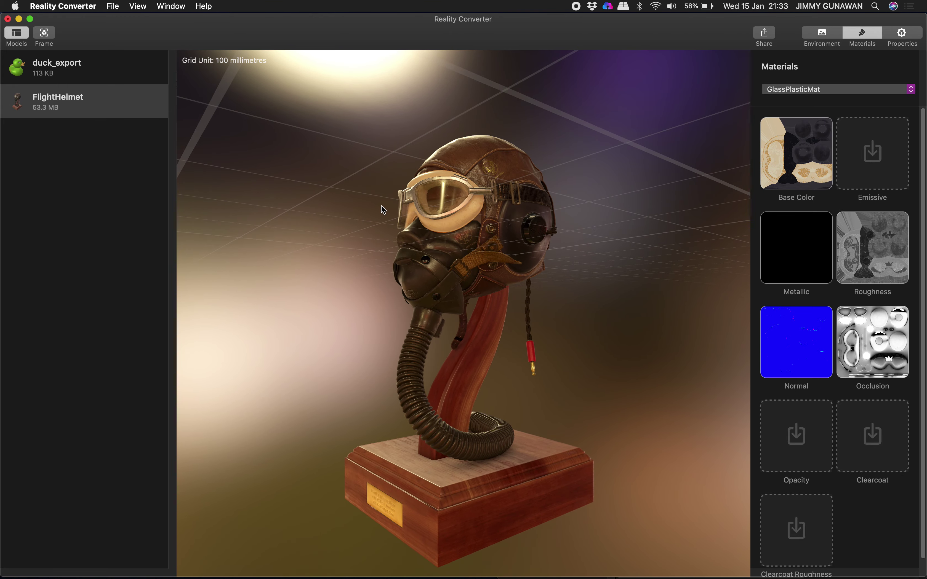
drag(419, 220, 371, 226)
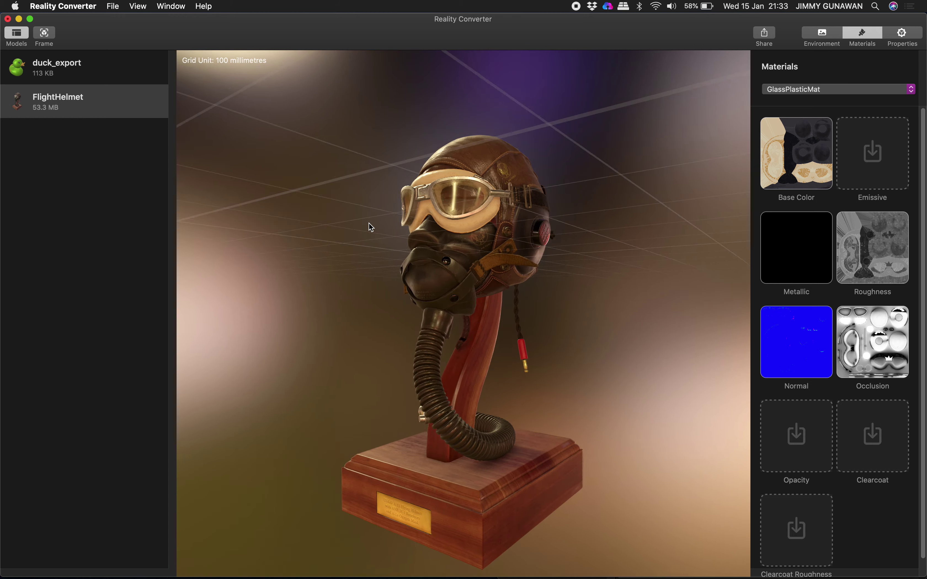
- Check the helmet's list of materials, keep GlassPlasticMat and examine its Base Color, Metallic, Normal and Occlusion maps
click(792, 93)
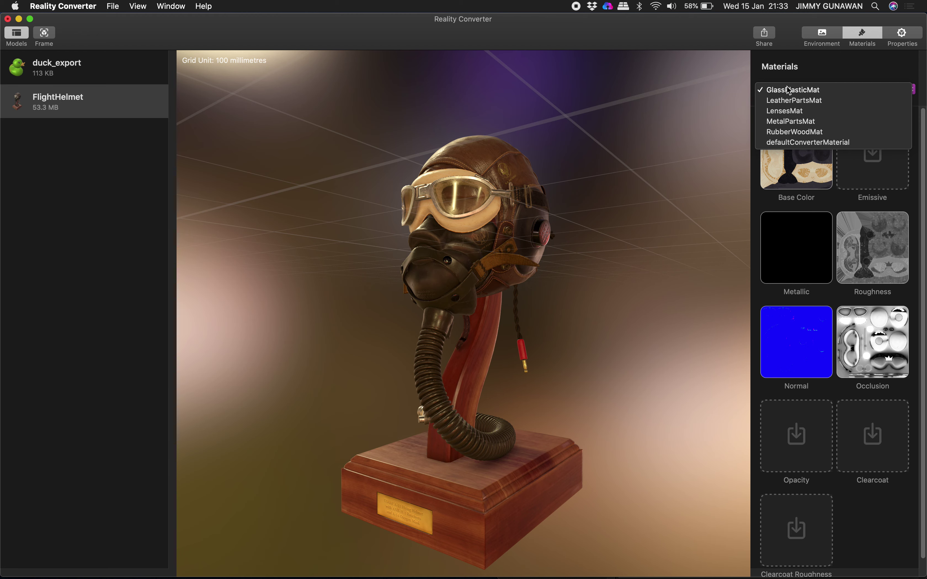
click(772, 90)
drag(675, 185, 664, 190)
mouse_move(765, 176)
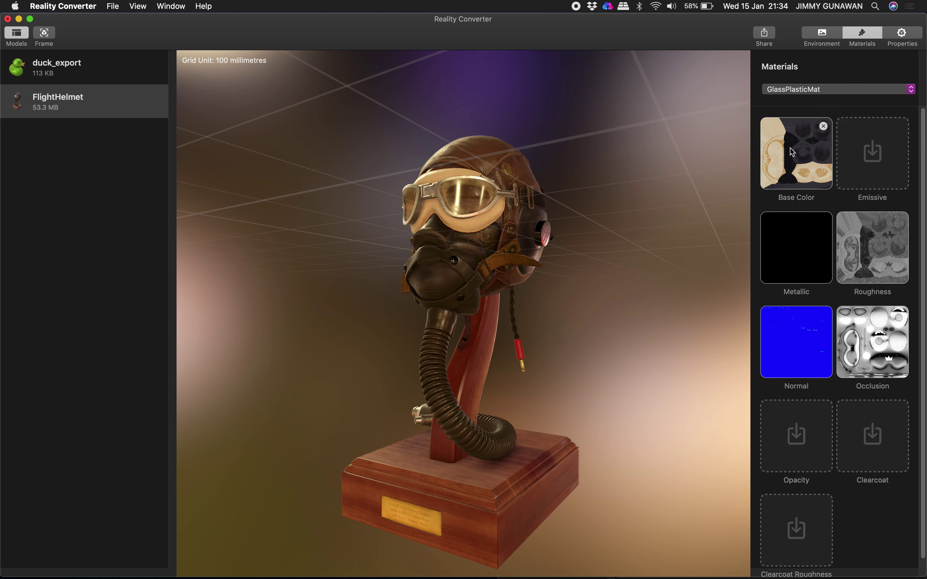
mouse_move(796, 264)
mouse_move(793, 330)
mouse_move(882, 346)
drag(596, 248, 578, 251)
- Review the available helmet materials again without switching, and inspect the goggles and mask close up
click(807, 88)
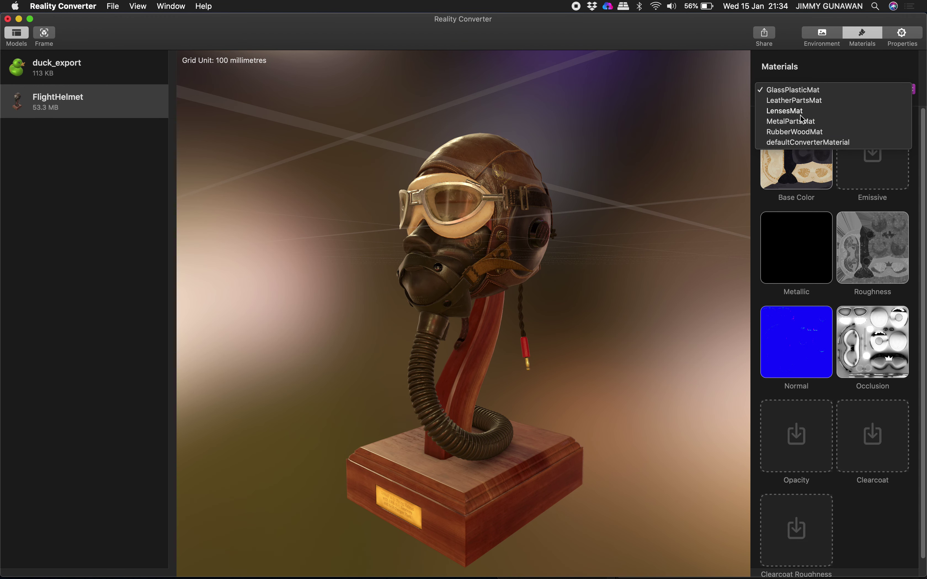
click(631, 200)
drag(630, 200, 665, 202)
scroll(662, 198, up, 10)
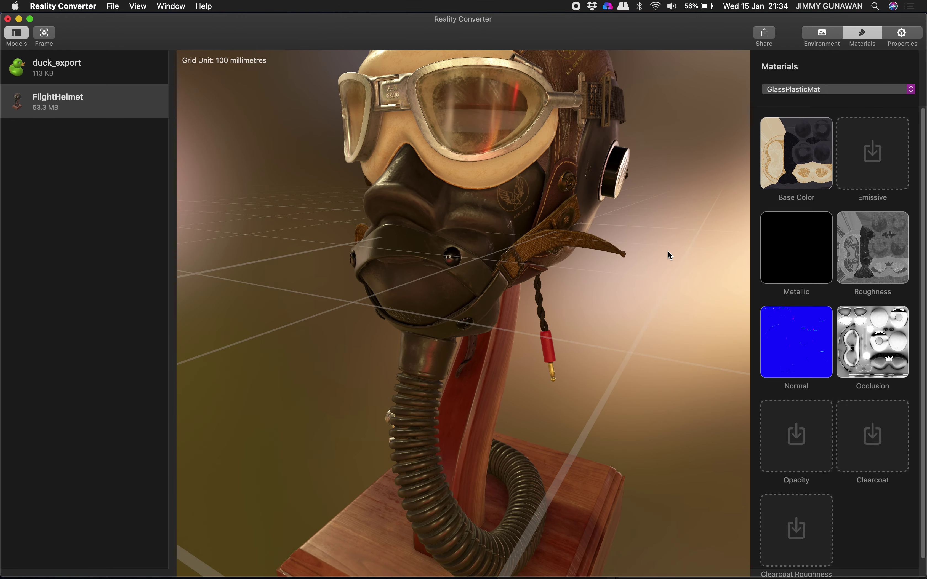
scroll(668, 250, down, 5)
mouse_move(633, 248)
mouse_down()
mouse_move(580, 244)
mouse_move(591, 227)
mouse_move(625, 238)
mouse_up()
- Compare environments on the flight helmet and apply the black-and-white studio one
click(822, 35)
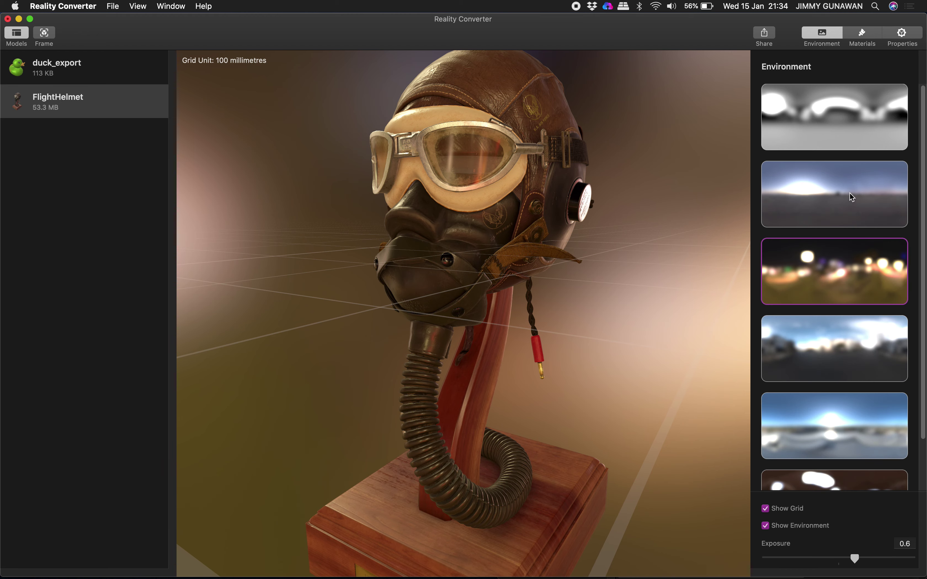
click(849, 132)
drag(642, 164, 648, 187)
click(846, 203)
click(845, 128)
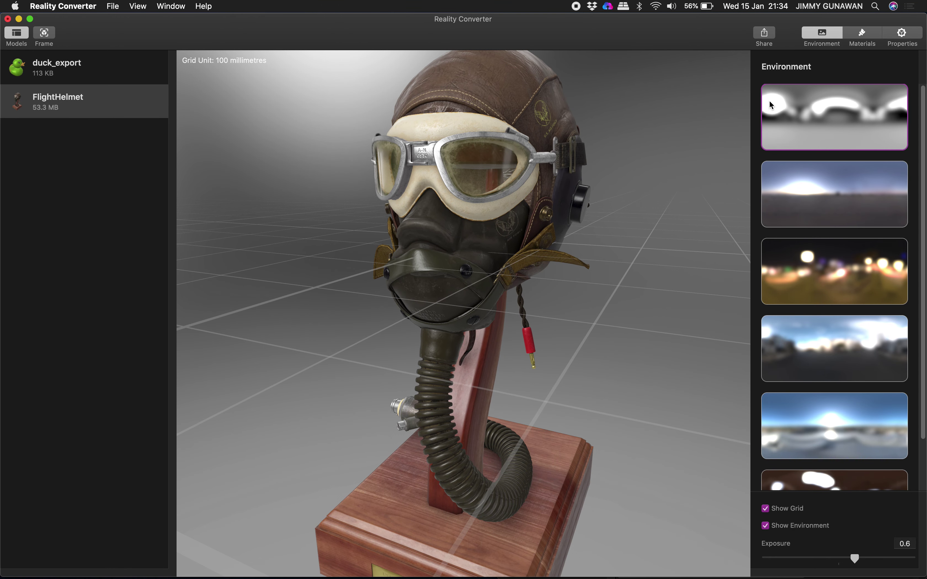
- Return to the GlassPlasticMat texture maps and examine the helmet from its side under the studio lighting
click(873, 34)
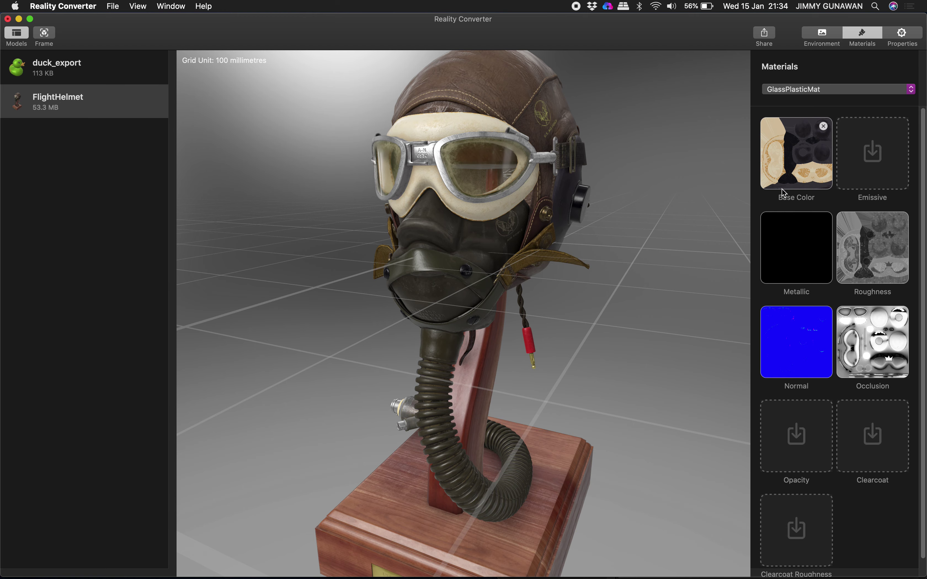
key(ctrl+Right)
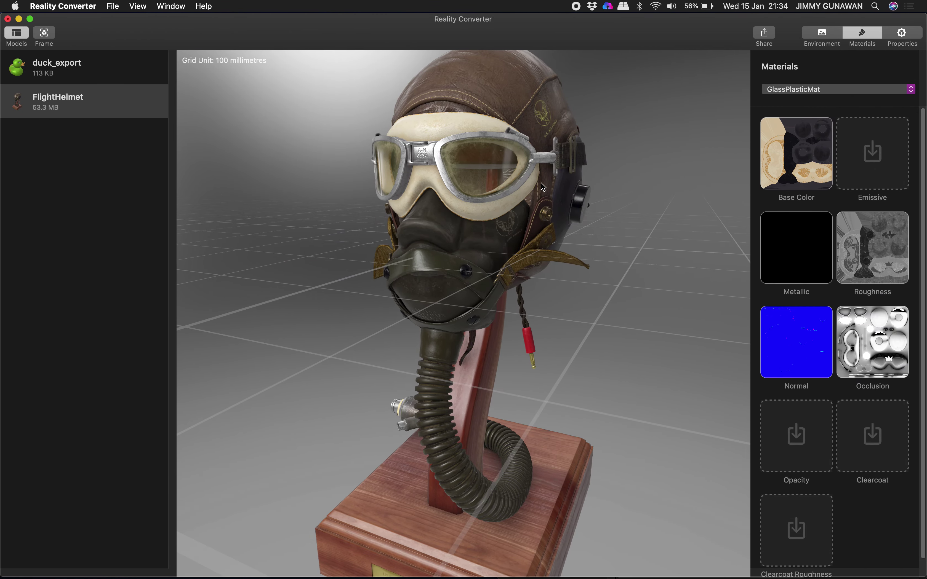
drag(543, 184, 498, 231)
drag(395, 258, 335, 267)
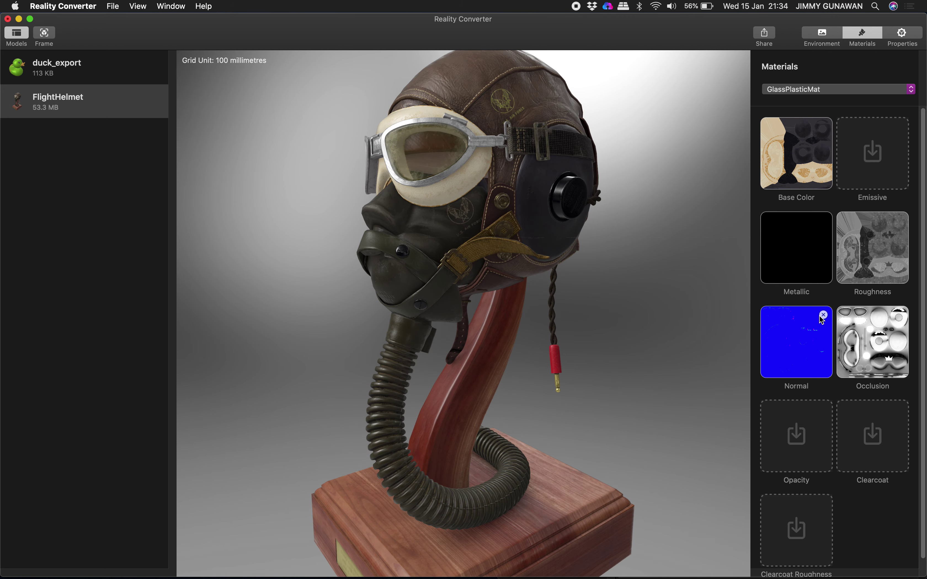
- Examine GlassPlasticMat's Occlusion map, then the texture sets of MetalPartsMat and LensesMat on the flight helmet
click(859, 322)
click(832, 86)
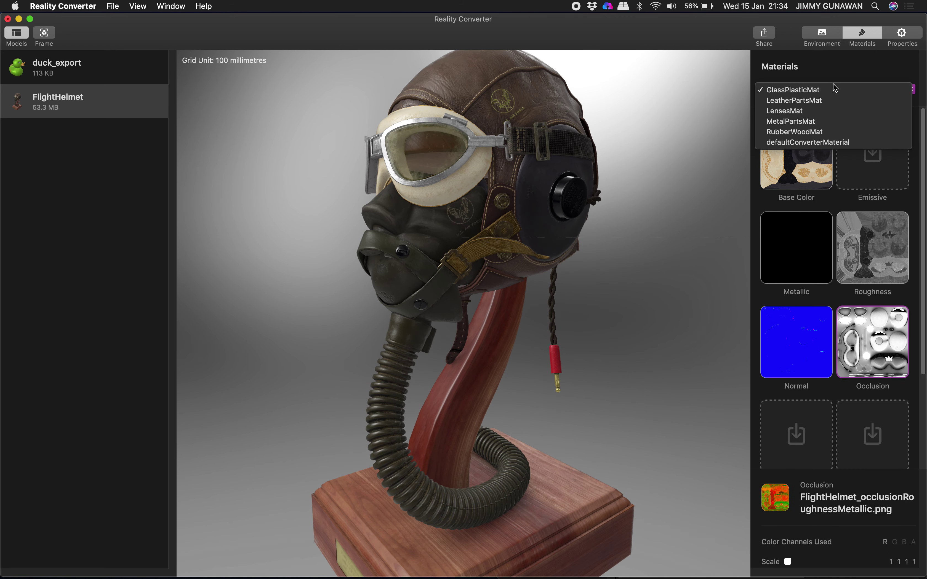
click(815, 123)
click(804, 92)
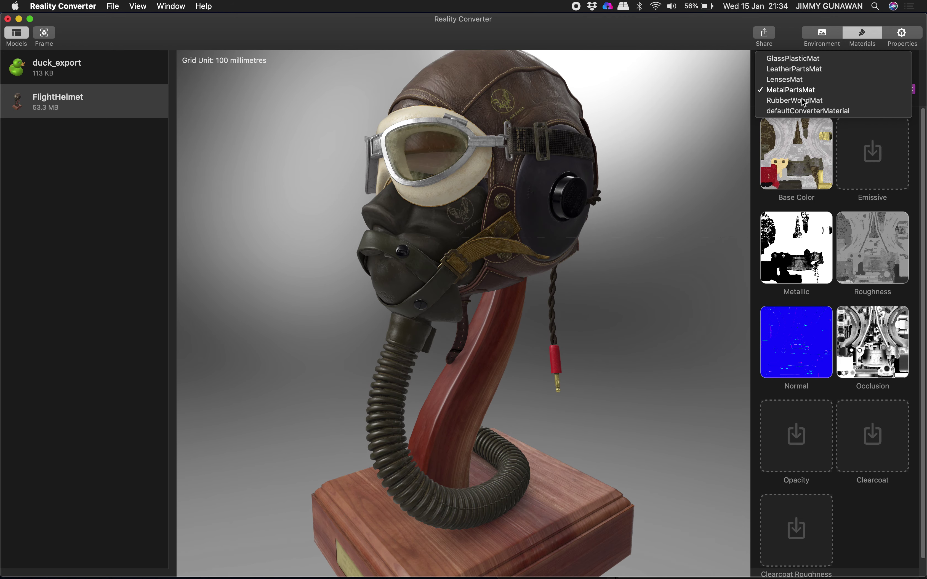
click(785, 80)
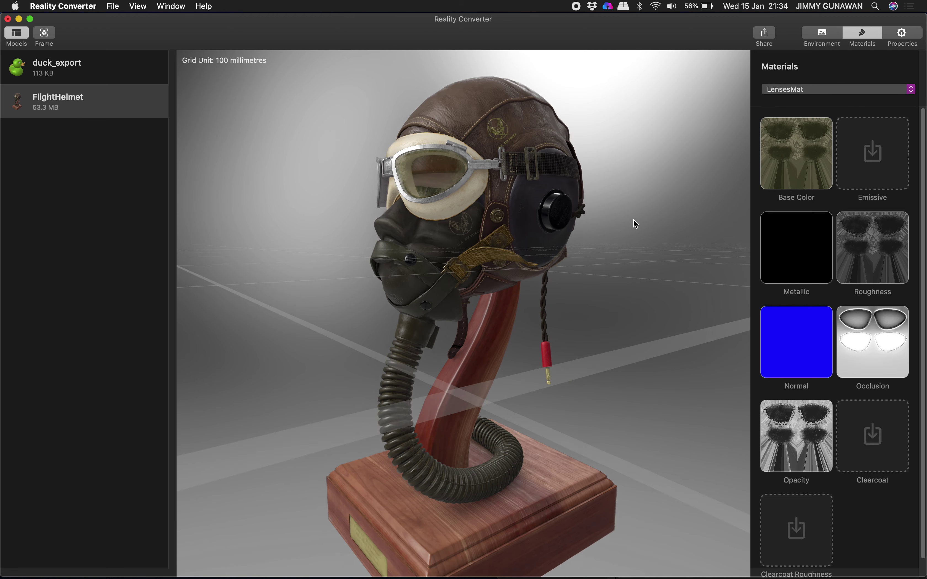
scroll(633, 219, left, 2)
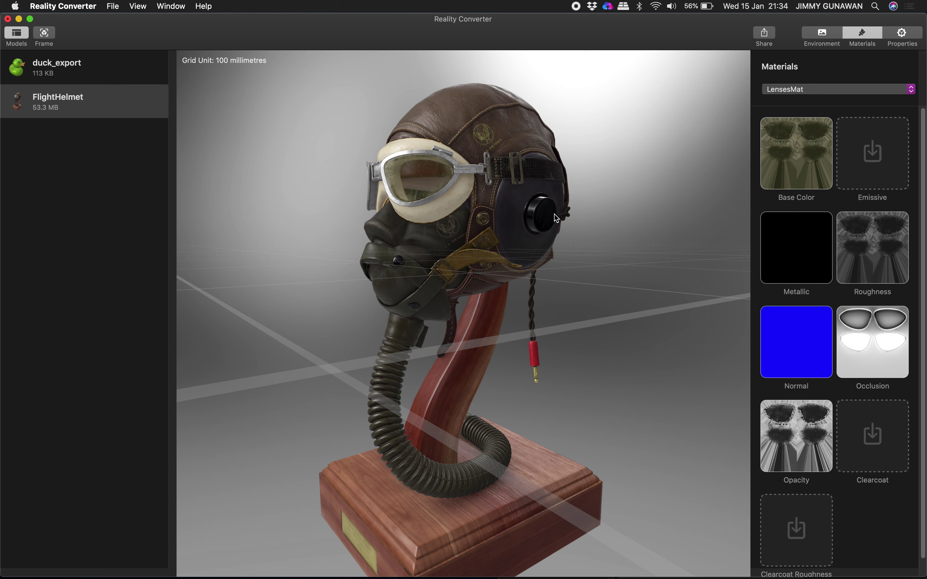
- Switch to Blender and start a new General file without saving the duck scene
key(ctrl+Right)
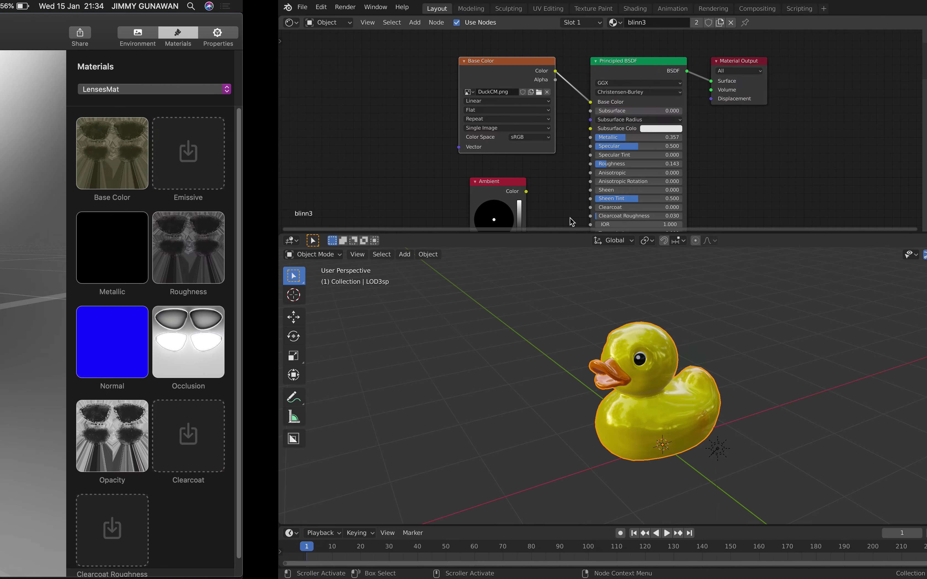
click(25, 7)
click(25, 6)
click(25, 7)
mouse_move(30, 19)
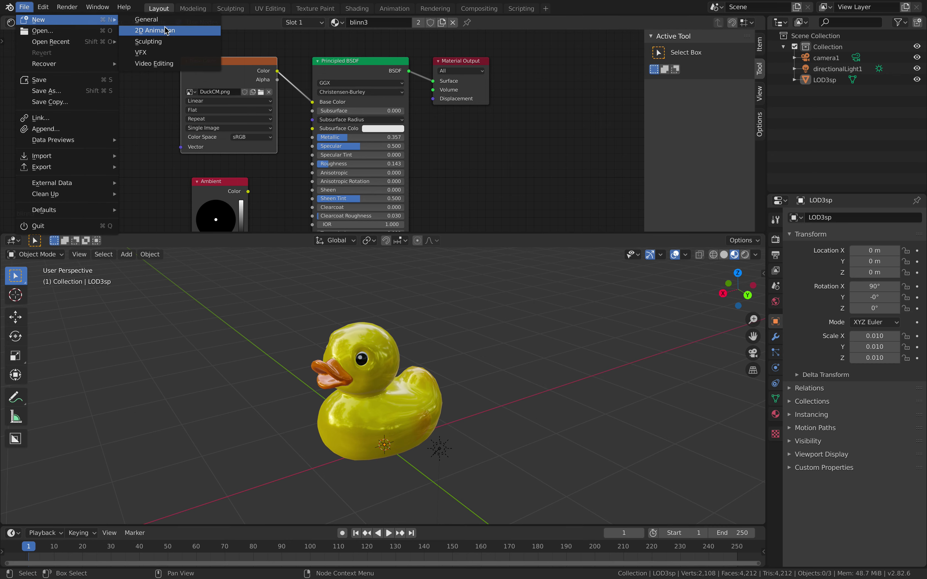
click(167, 24)
click(364, 301)
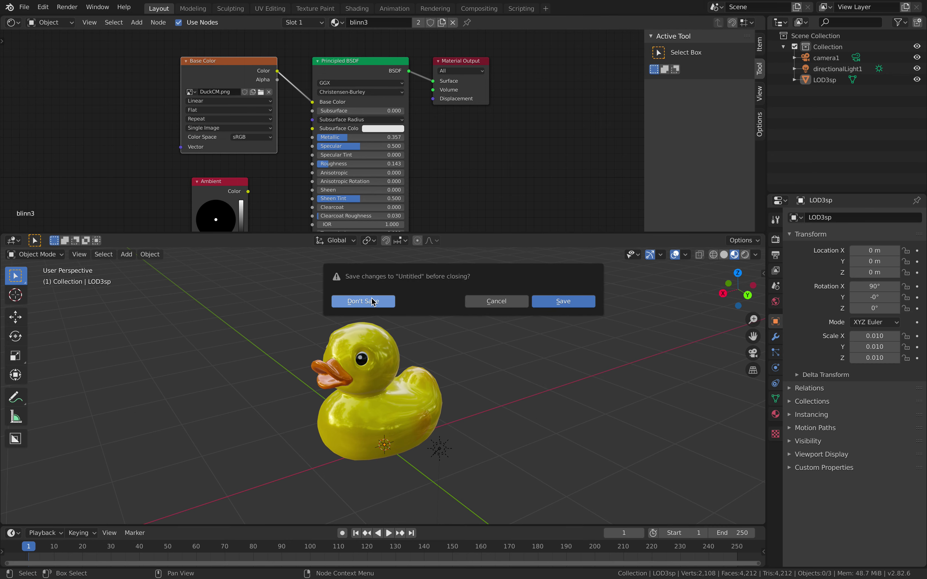
- Delete every default object from the new scene, including the cube, camera and light
key(a)
key(x)
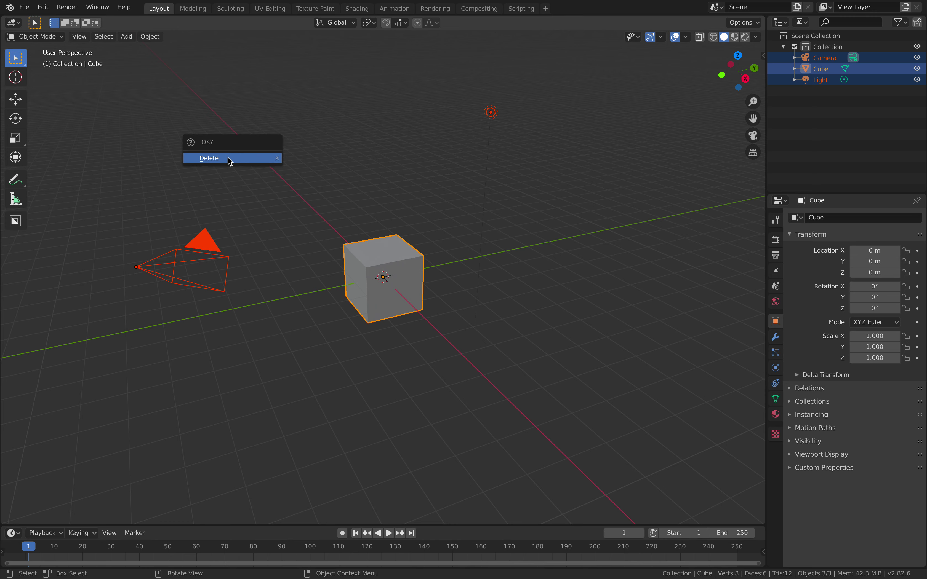
click(228, 157)
- Start a glTF 2.0 import and go to the 2.0 folder inside glTF-Sample-Models-master
click(26, 7)
mouse_move(81, 156)
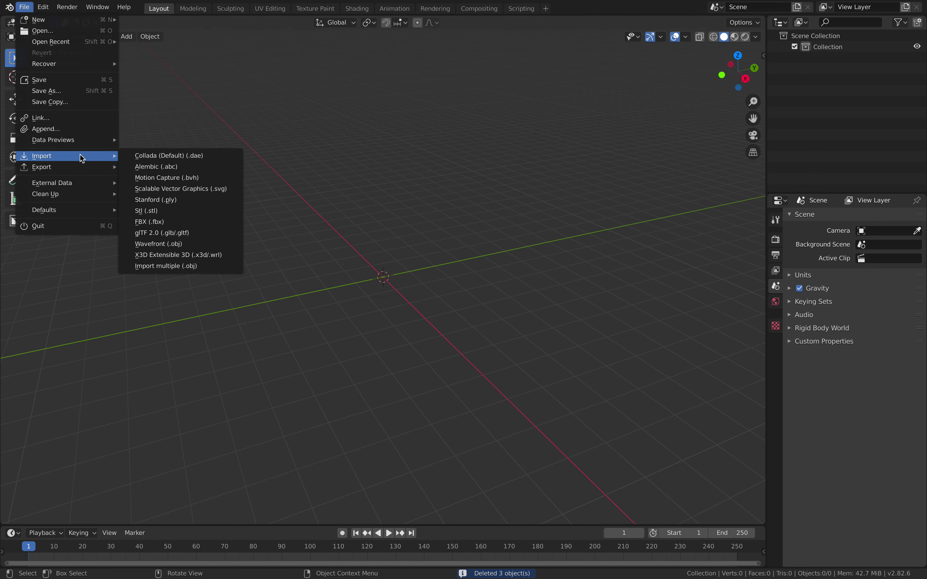
click(198, 233)
click(236, 244)
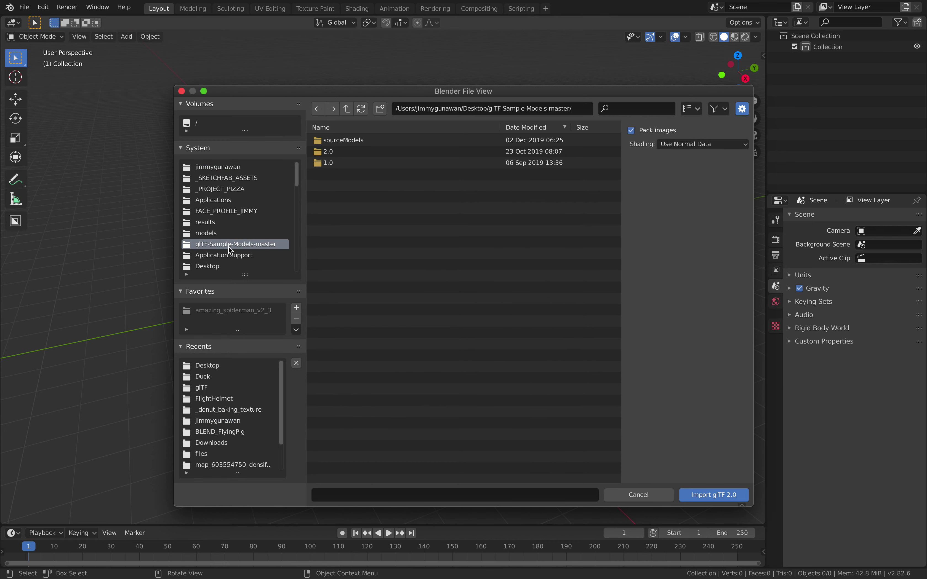
click(359, 152)
double_click(342, 153)
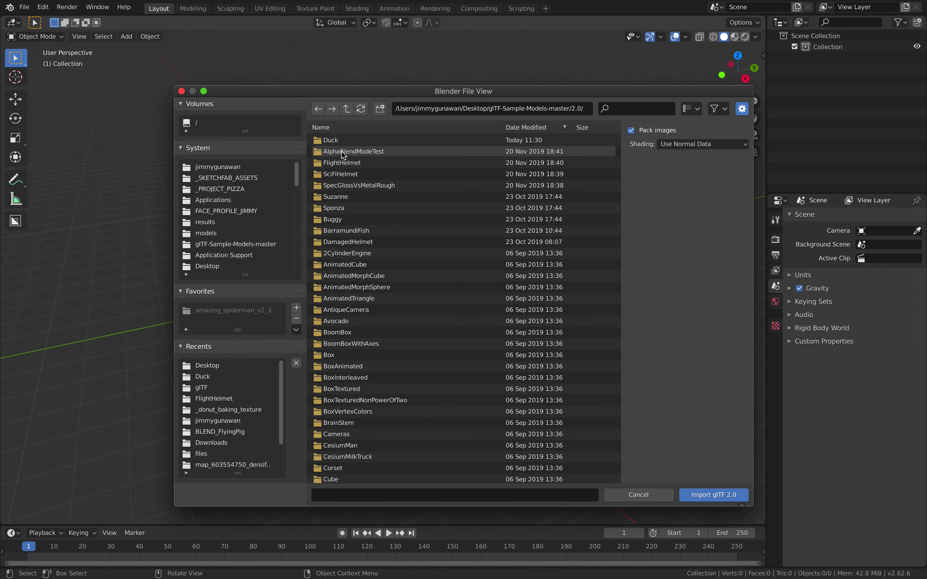
- Sort the sample folders by name and import the FlightHelmet model from its glTF folder
scroll(374, 331, down, 8)
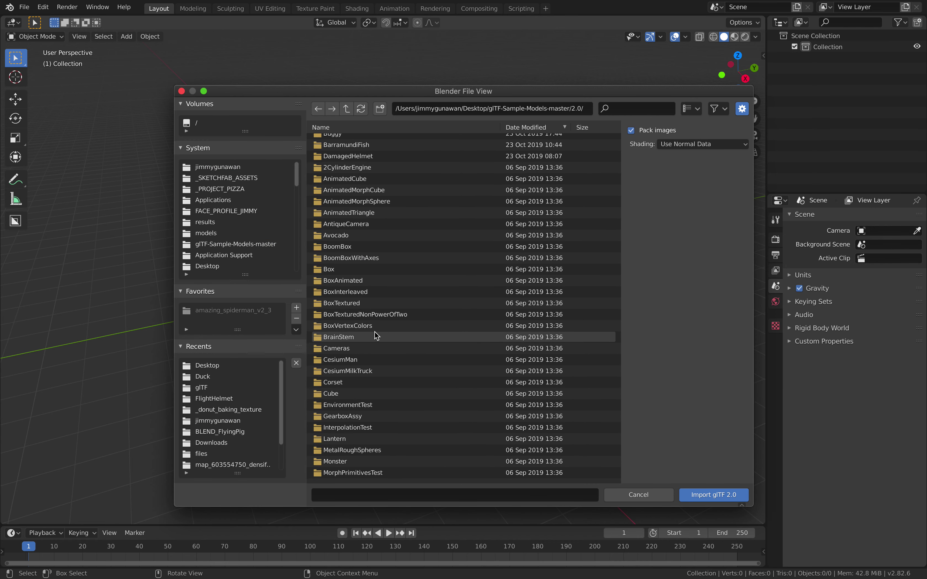
scroll(372, 269, down, 3)
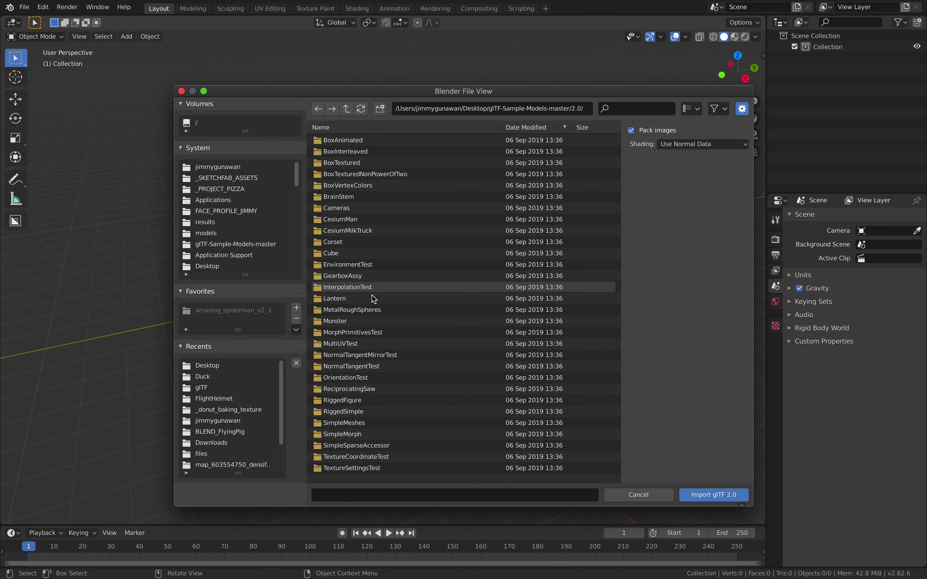
click(398, 128)
scroll(398, 236, up, 2)
double_click(356, 335)
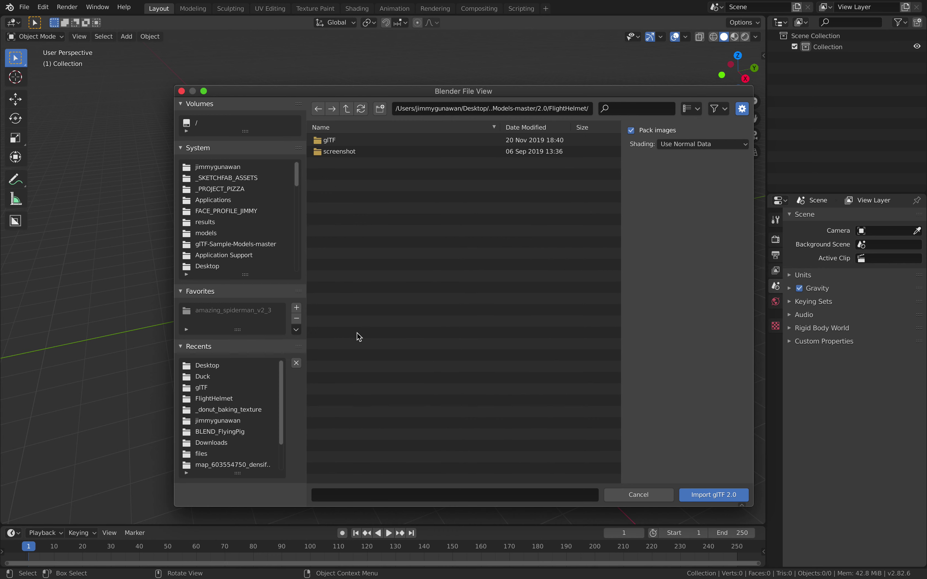
double_click(346, 140)
click(409, 140)
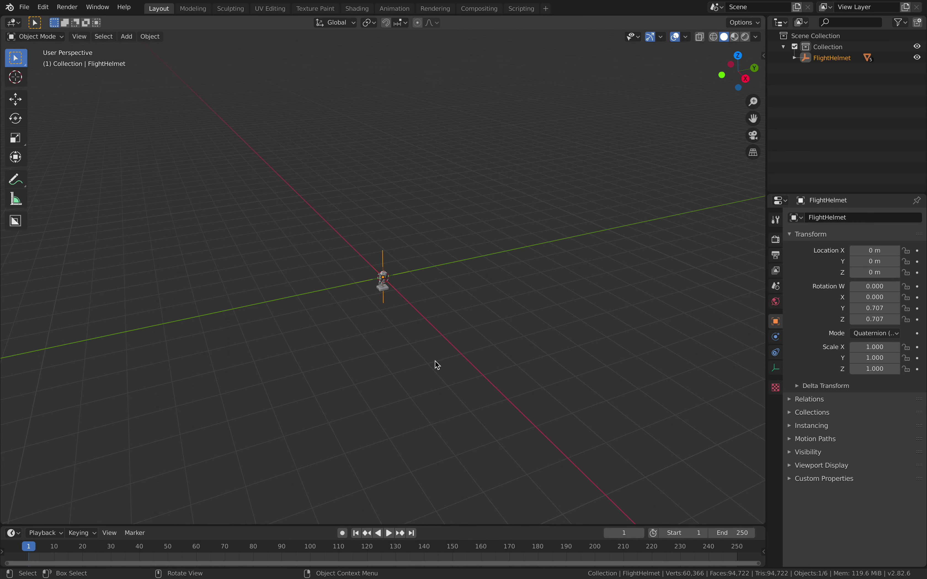
- Select the helmet's leather part and split the 3D viewport into two areas, one above the other
scroll(361, 216, up, 8)
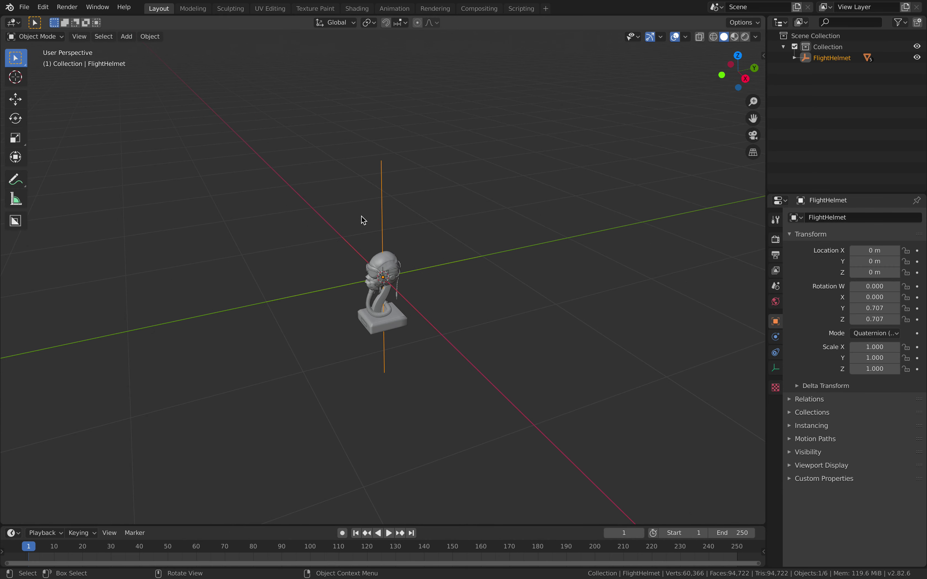
click(406, 234)
middle_drag(405, 234, 421, 235)
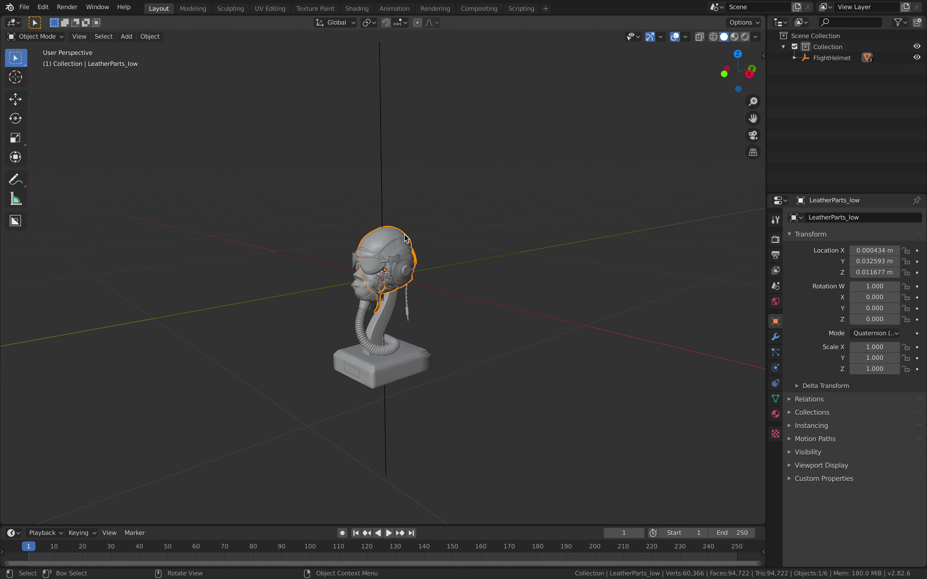
drag(764, 18, 716, 244)
middle_drag(453, 414, 452, 401)
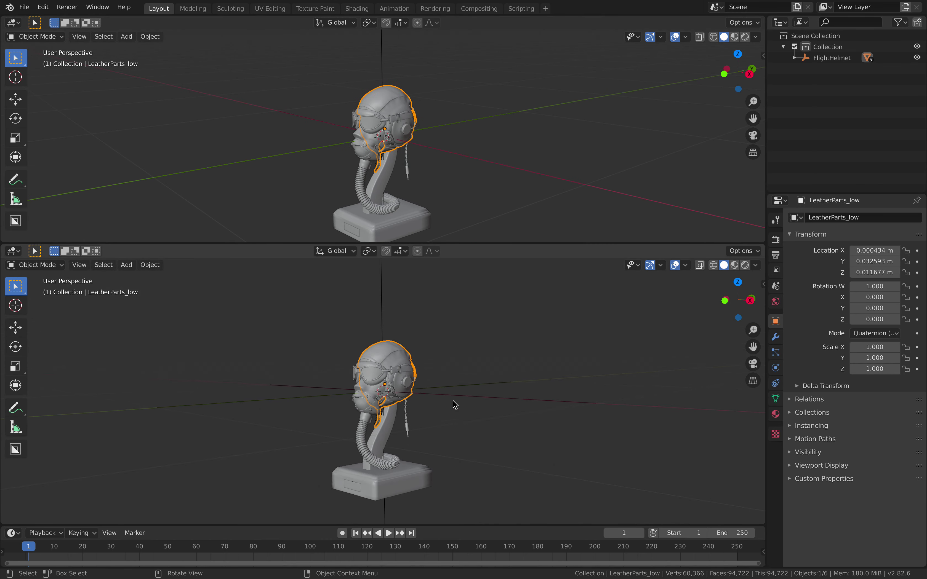
- Display the lower viewport in Material Preview shading and check the scene's render engine setting
click(734, 265)
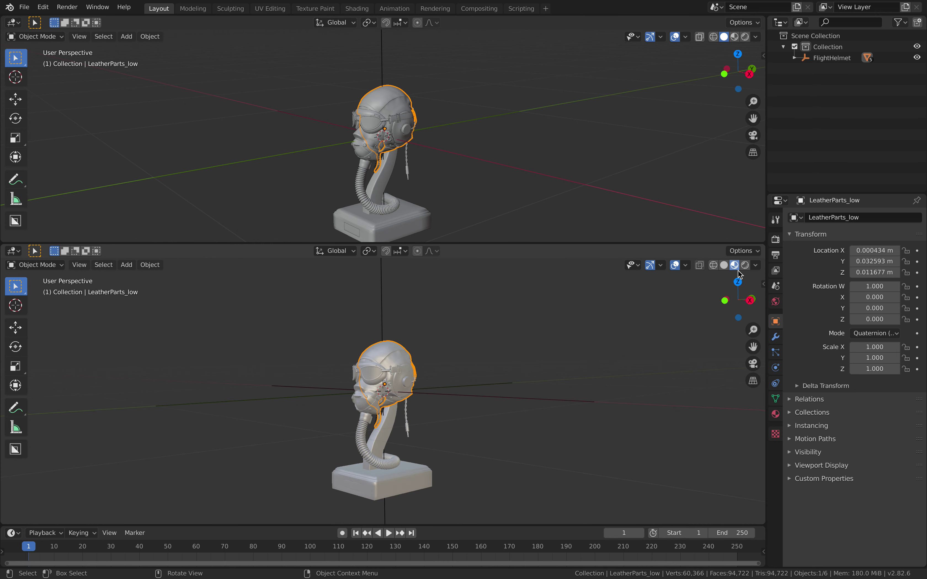
click(778, 242)
click(876, 218)
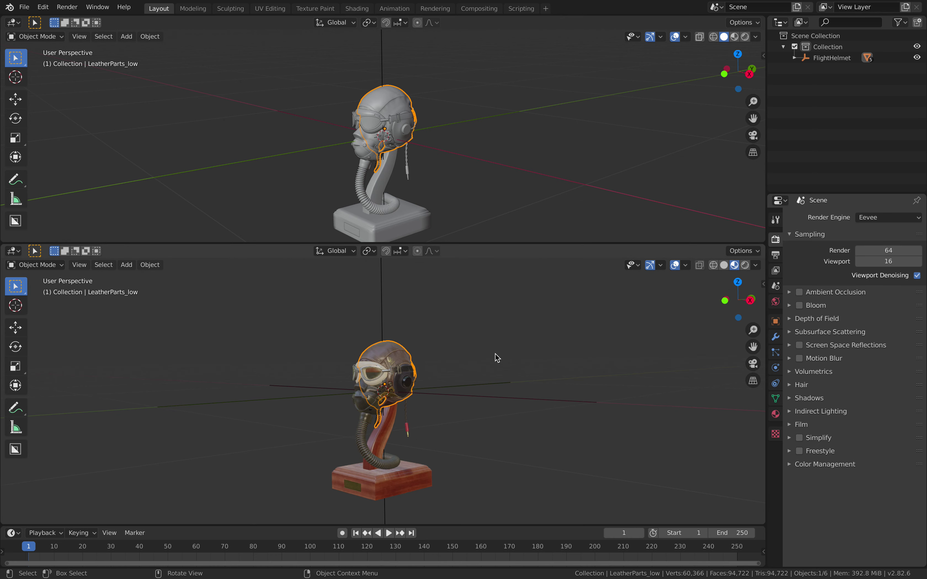
- Compare the textured helmet with its Reality Converter preview, then inspect it from the front in Blender
scroll(498, 358, up, 4)
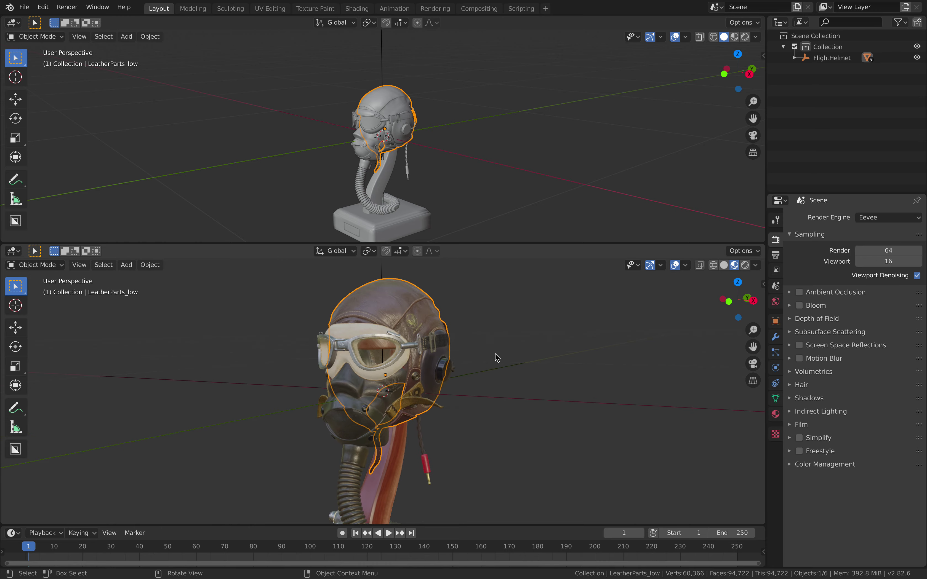
key(ctrl+Left)
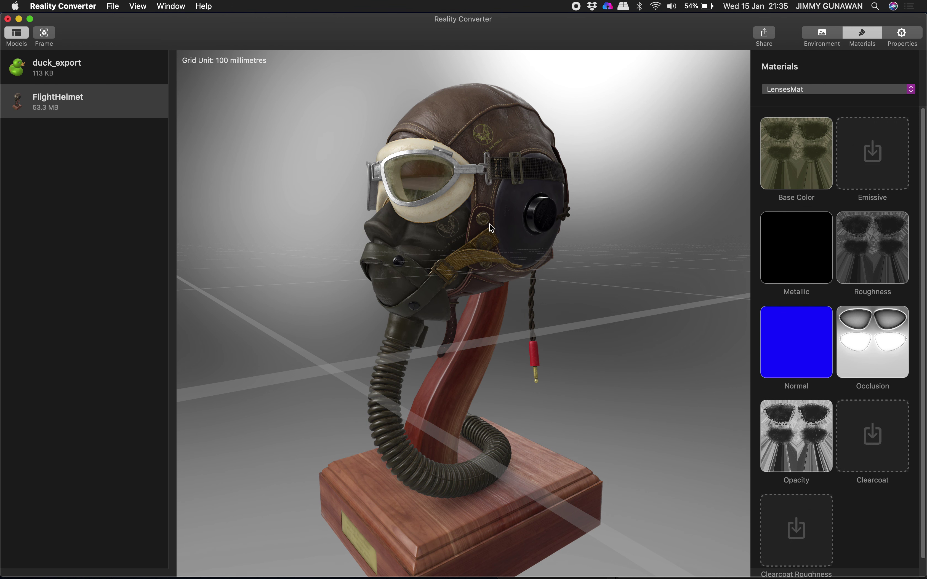
key(ctrl+Right)
drag(474, 319, 520, 321)
middle_drag(519, 320, 404, 315)
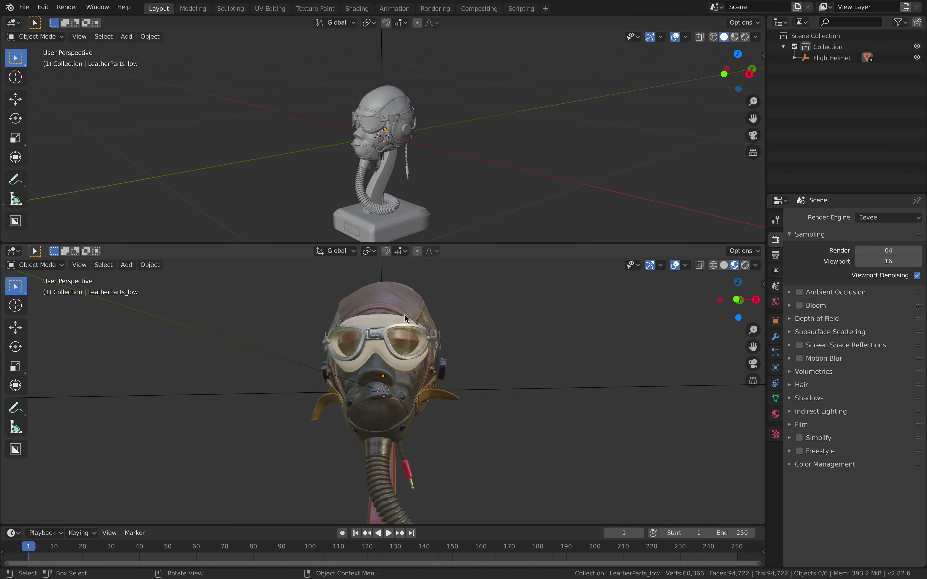
- Select the leather helmet part and turn the upper area into a Shader Editor framing all LeatherPartsMat nodes
click(353, 285)
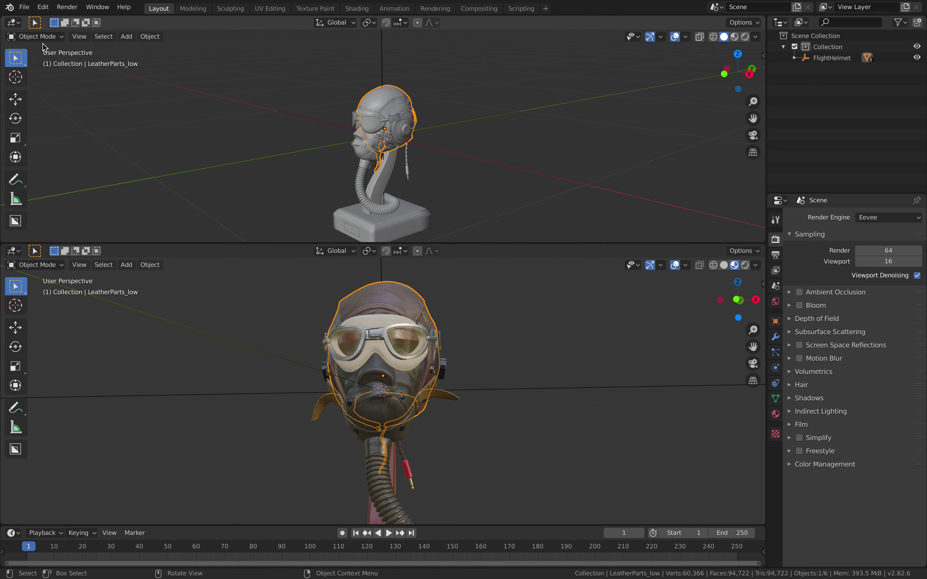
click(14, 23)
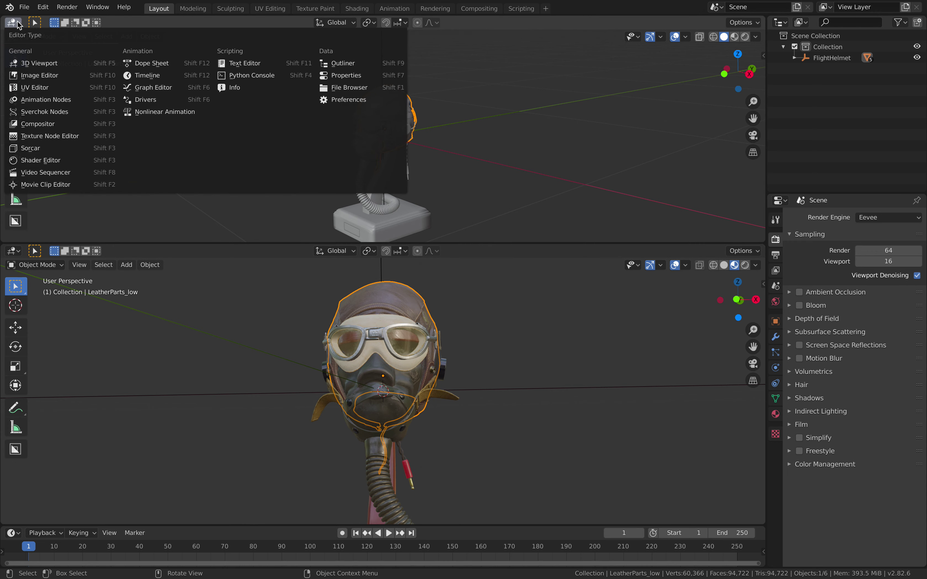
click(42, 161)
key(Home)
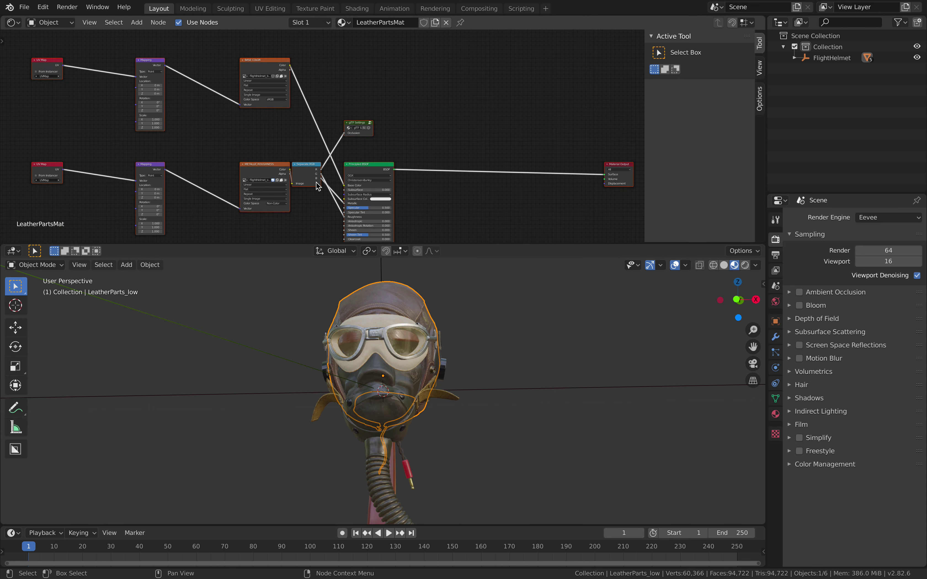
- Collapse the Shader Editor's sidebar and move the Material Output node close to the Principled BSDF
click(469, 126)
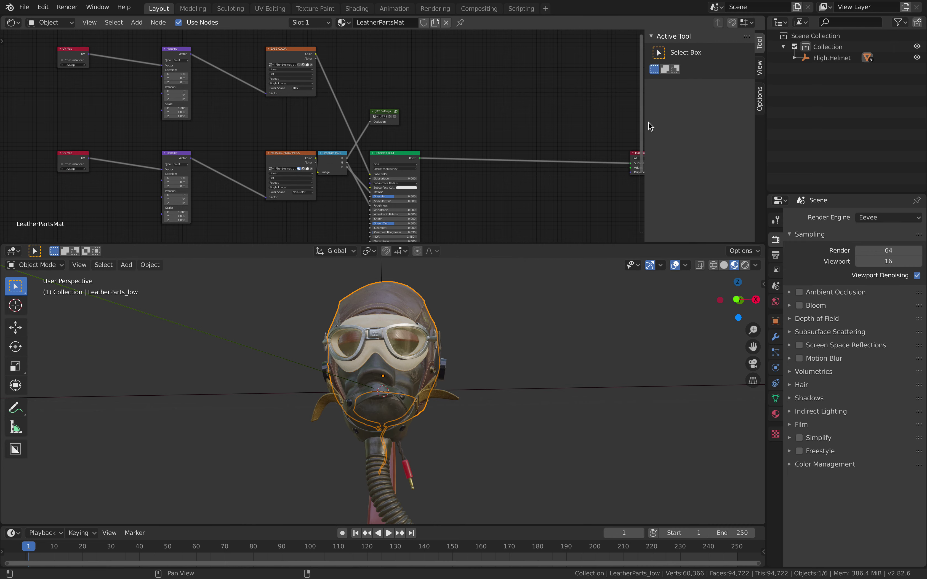
drag(646, 121, 837, 141)
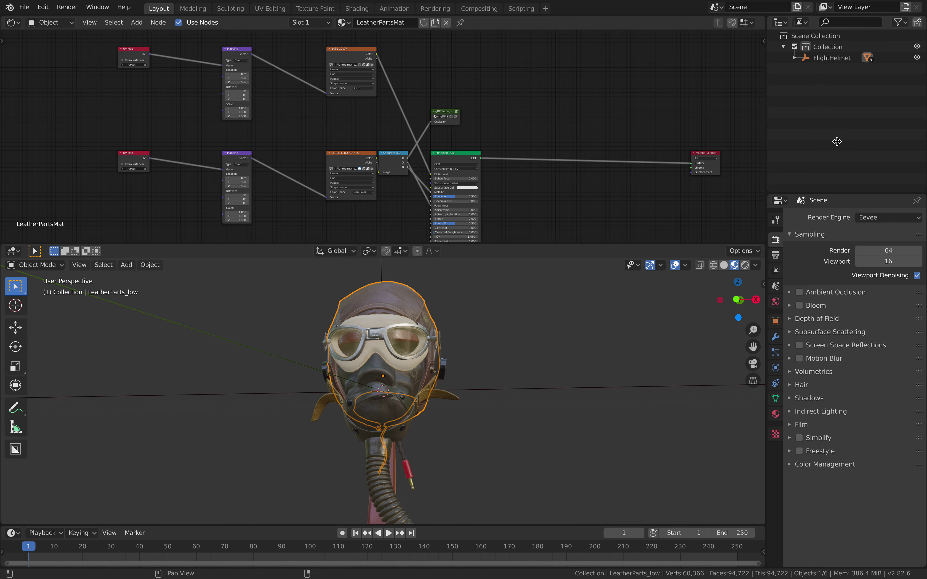
drag(706, 153, 524, 156)
scroll(519, 160, up, 2)
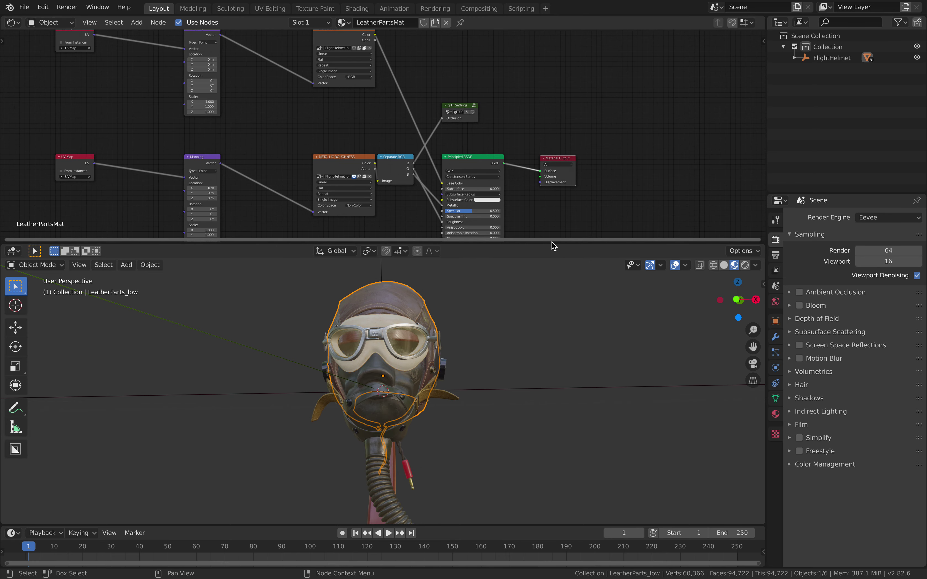
- Make the Shader Editor area taller and shift the Material Output node slightly away from the Principled BSDF
drag(553, 241, 557, 326)
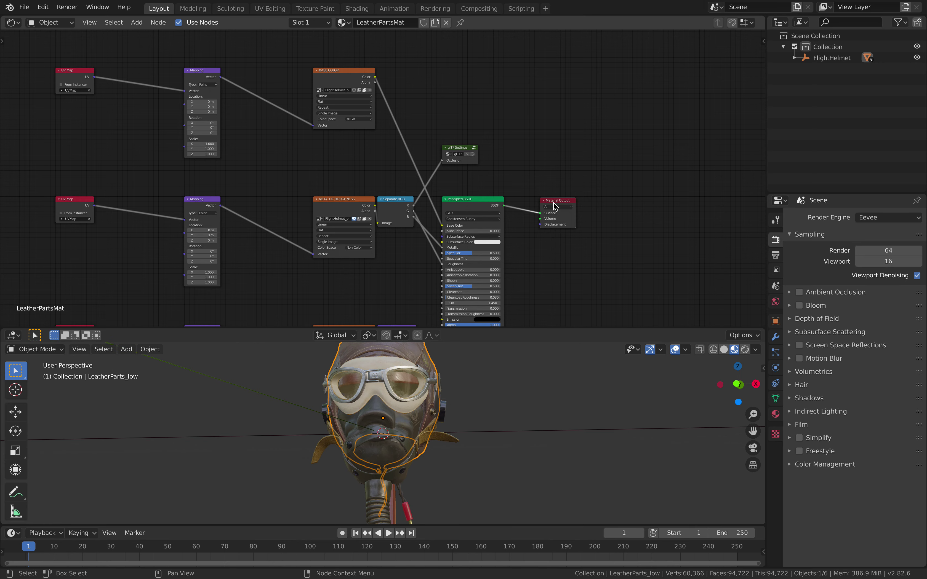
drag(616, 197, 574, 211)
scroll(574, 211, left, 2)
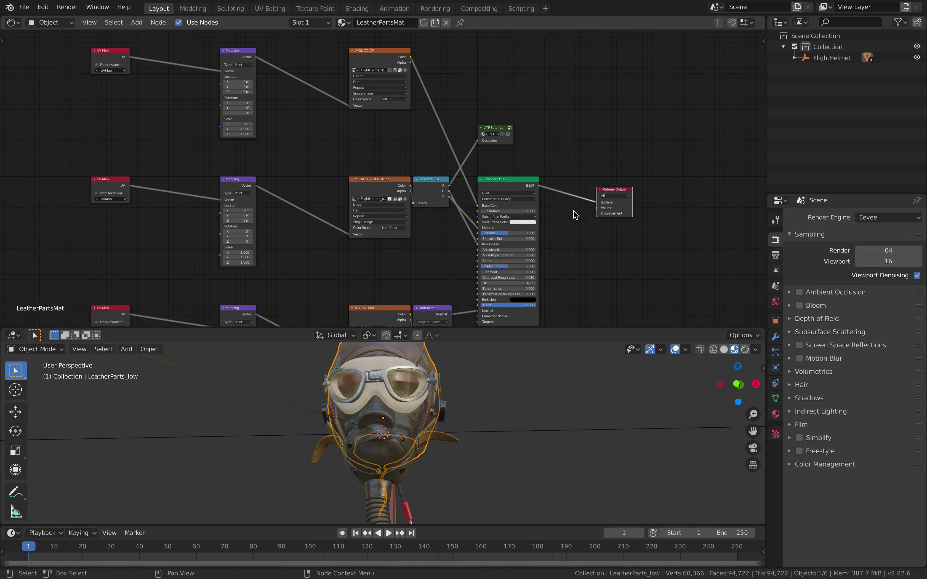
ctrl+scroll(574, 210, up, 1)
scroll(574, 211, down, 2)
scroll(574, 211, left, 2)
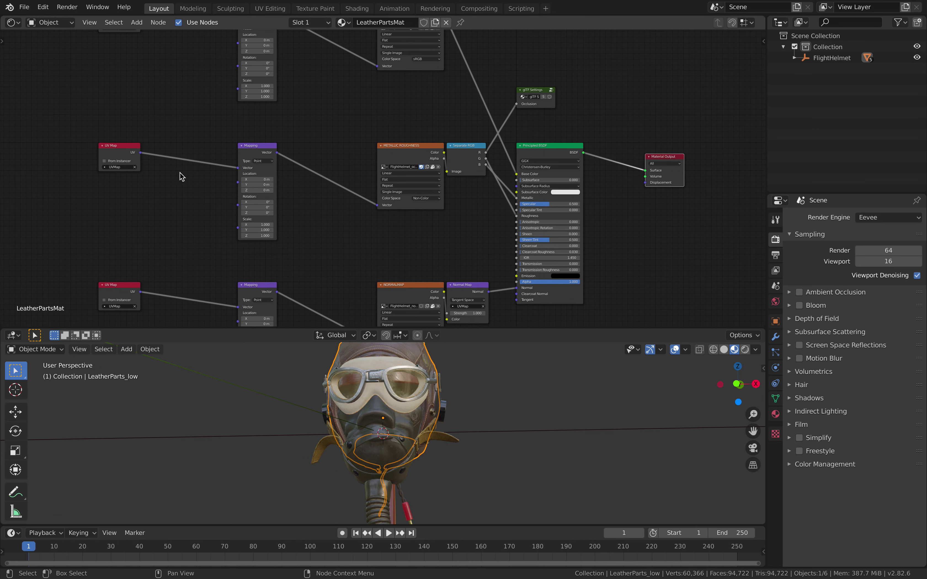
- Move the Base Color and Metallic Roughness texture nodes closer to their Mapping nodes, clear of Separate RGB
scroll(285, 116, up, 3)
scroll(284, 116, right, 3)
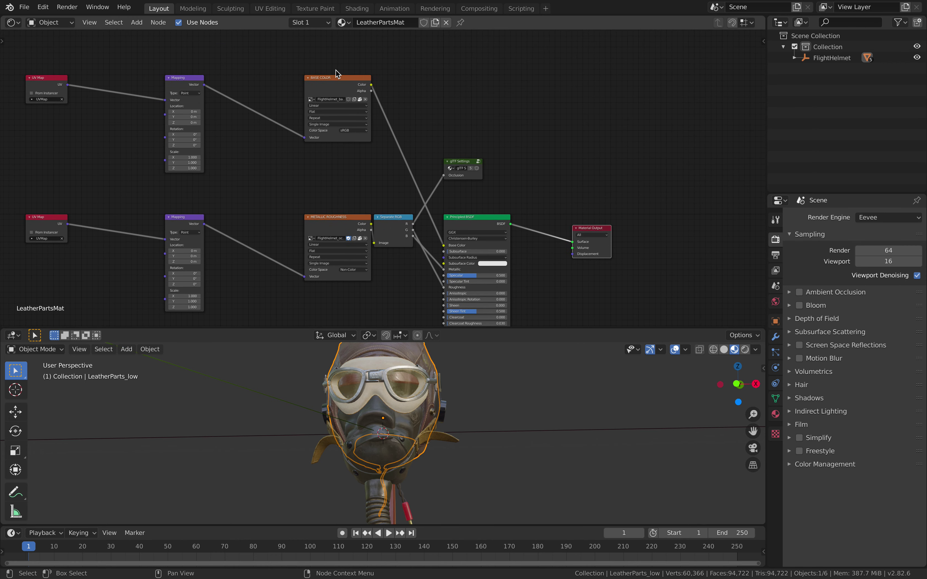
drag(330, 81, 285, 91)
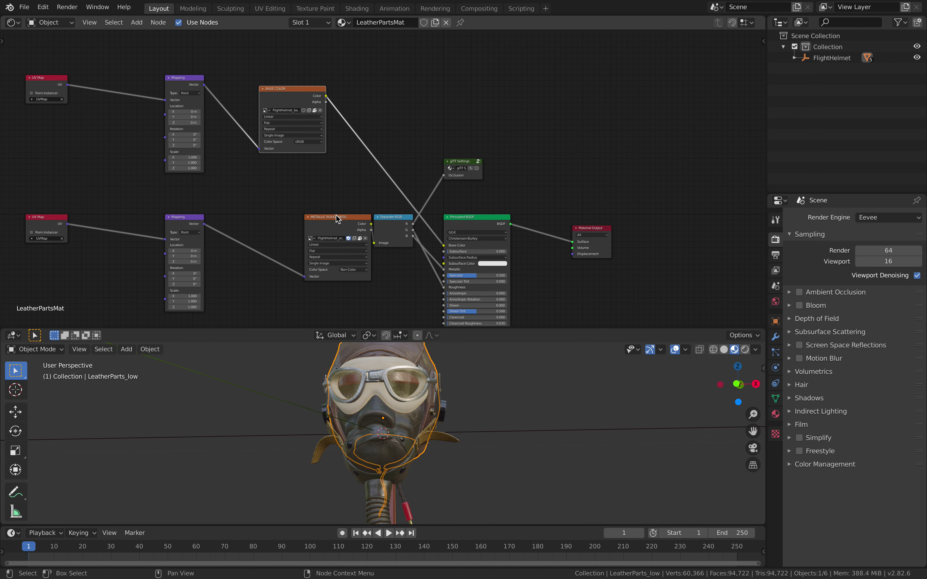
drag(336, 215, 252, 219)
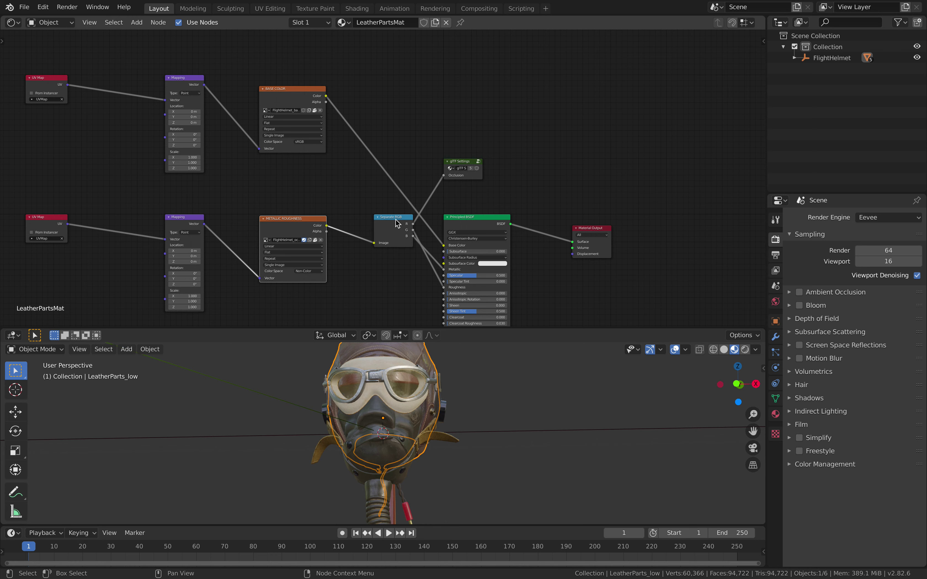
- Move Separate RGB closer to the Metallic Roughness texture, and shift the Principled BSDF, Material Output and glTF Settings nodes higher
drag(397, 223, 367, 226)
drag(465, 215, 468, 192)
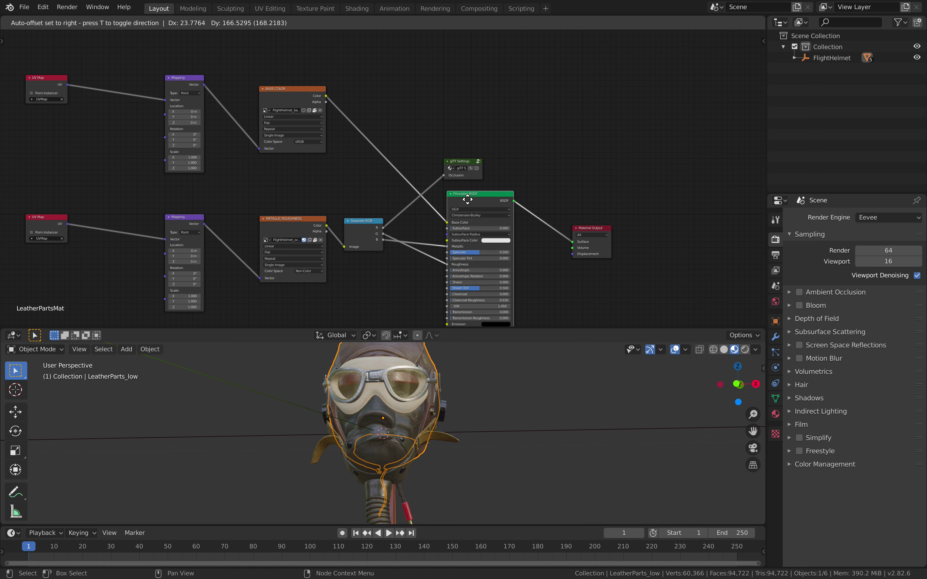
drag(593, 231, 557, 205)
drag(466, 165, 471, 150)
- Widen the glTF Settings and Metallic Roughness nodes to show more of their names, and nudge Separate RGB away from its texture node
scroll(472, 151, up, 3)
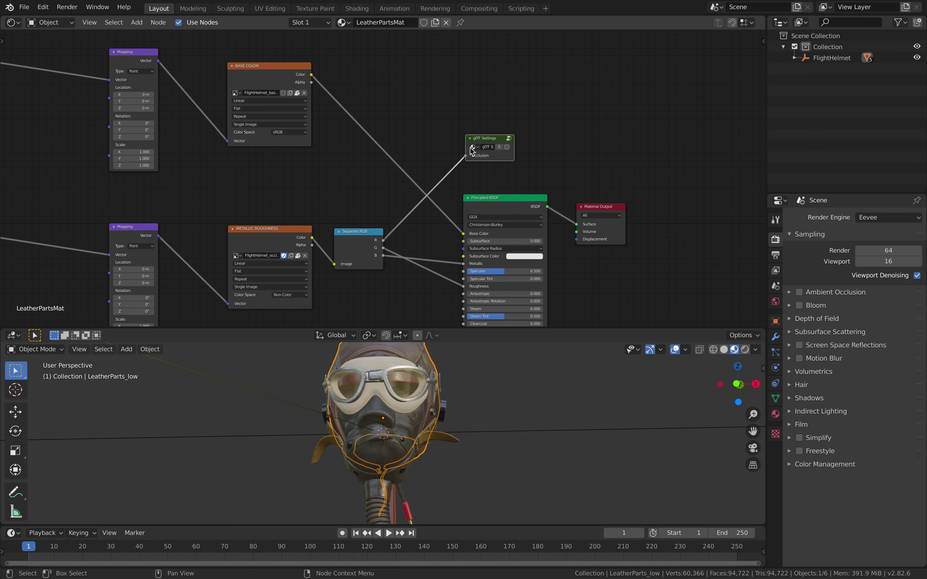
drag(539, 146, 567, 150)
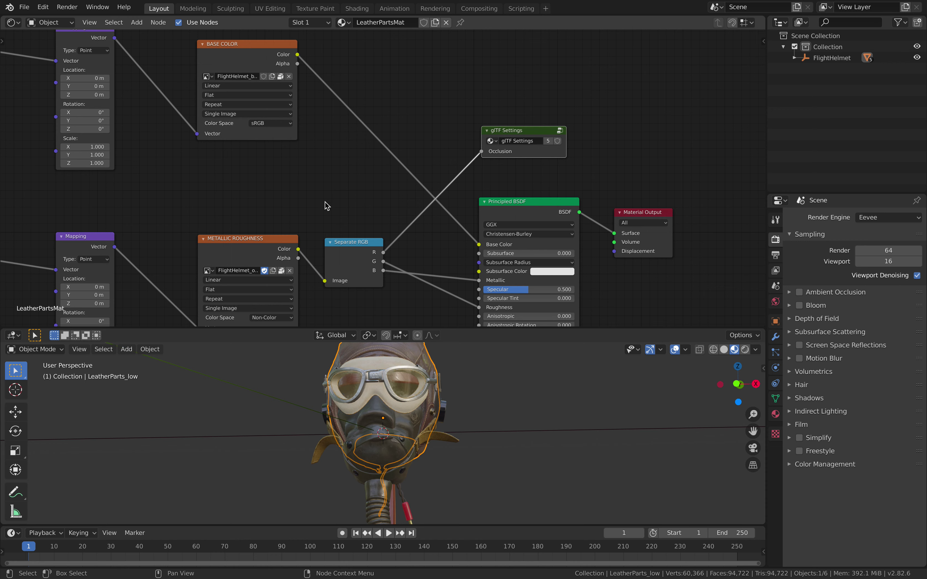
drag(353, 248, 363, 240)
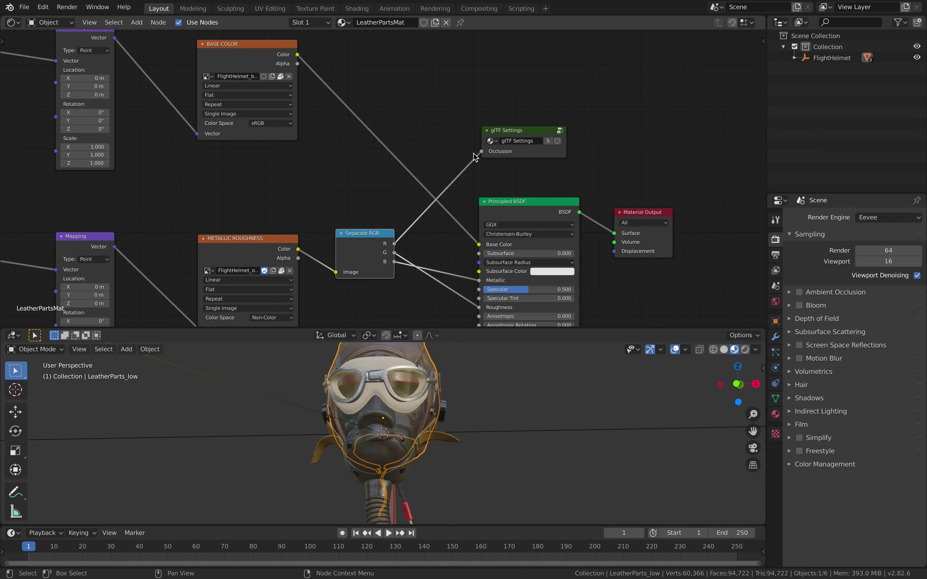
scroll(390, 224, down, 5)
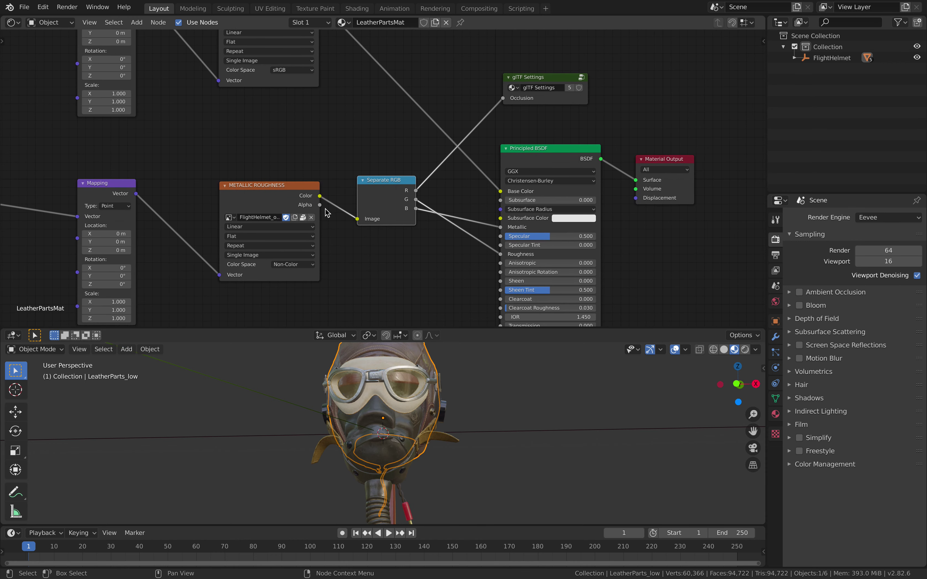
drag(220, 203, 161, 196)
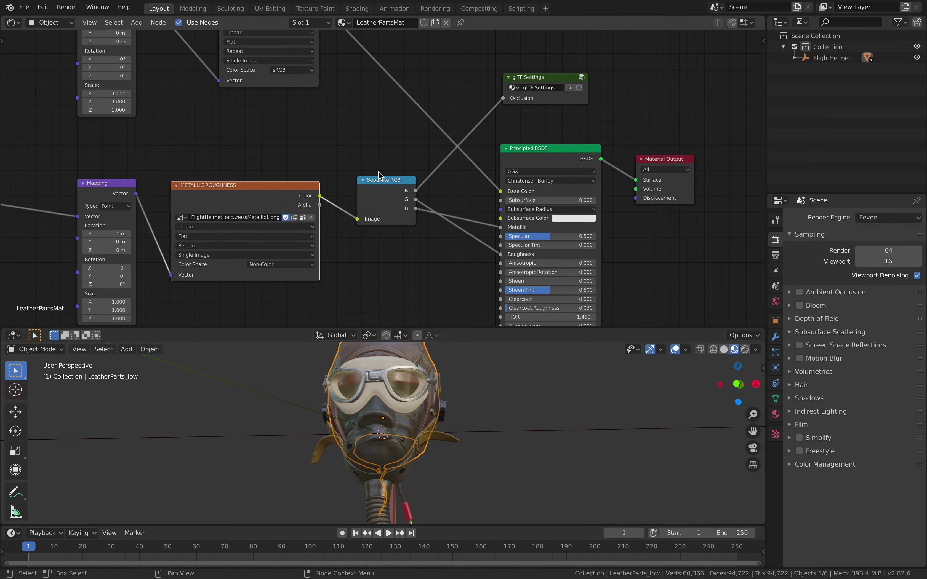
- Move the Principled BSDF up towards glTF Settings and shift the Material Output node farther away from it
middle_drag(379, 175, 382, 143)
middle_drag(494, 458, 465, 468)
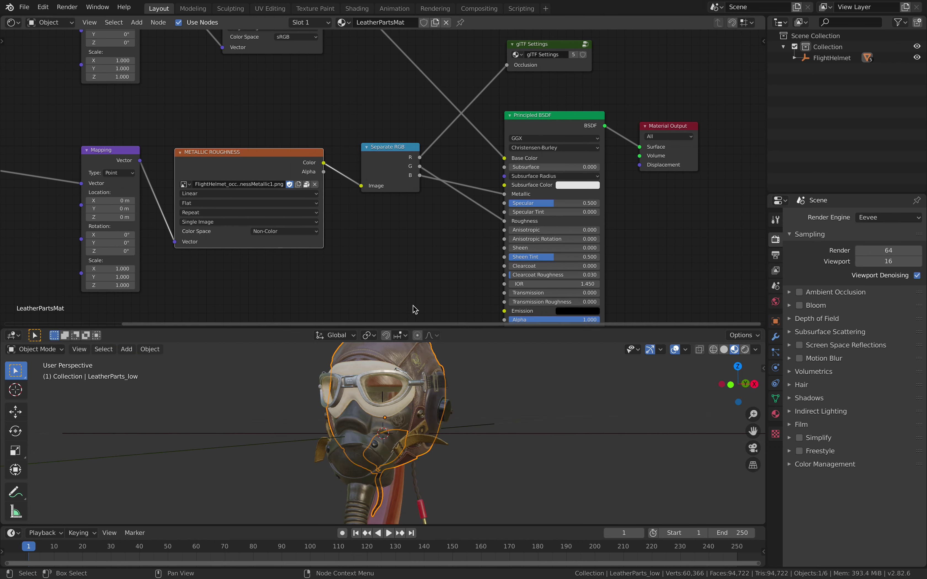
click(557, 116)
drag(560, 92, 567, 88)
middle_drag(659, 125, 611, 145)
drag(610, 145, 646, 140)
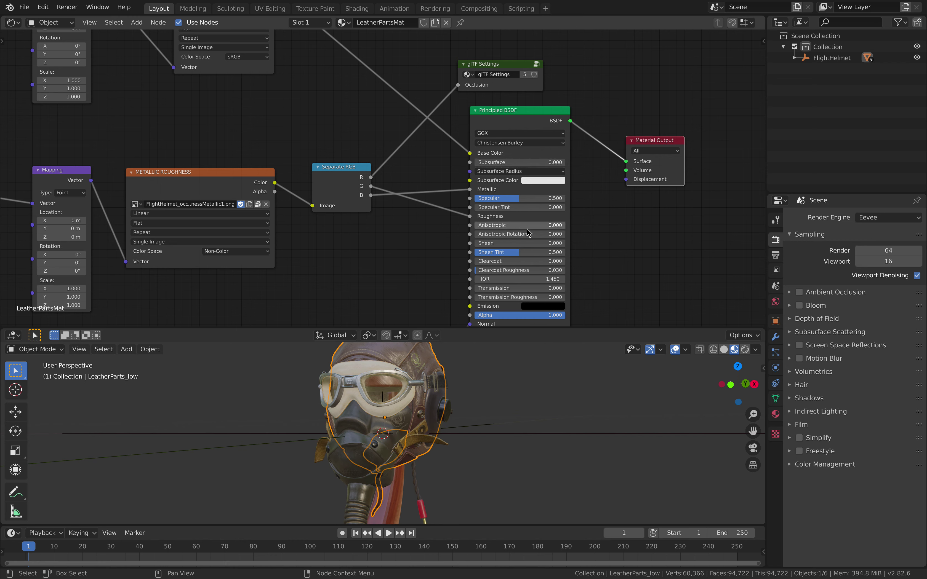
- Move the Normal Map node up from the NORMALMAP texture, closer to the Principled BSDF's Normal input
scroll(498, 249, down, 2)
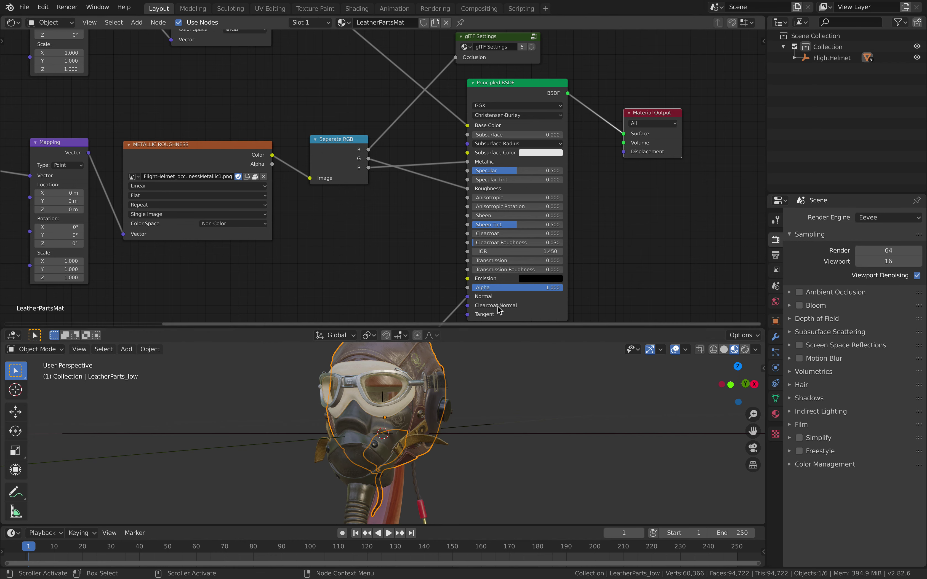
scroll(498, 310, down, 4)
scroll(498, 278, down, 2)
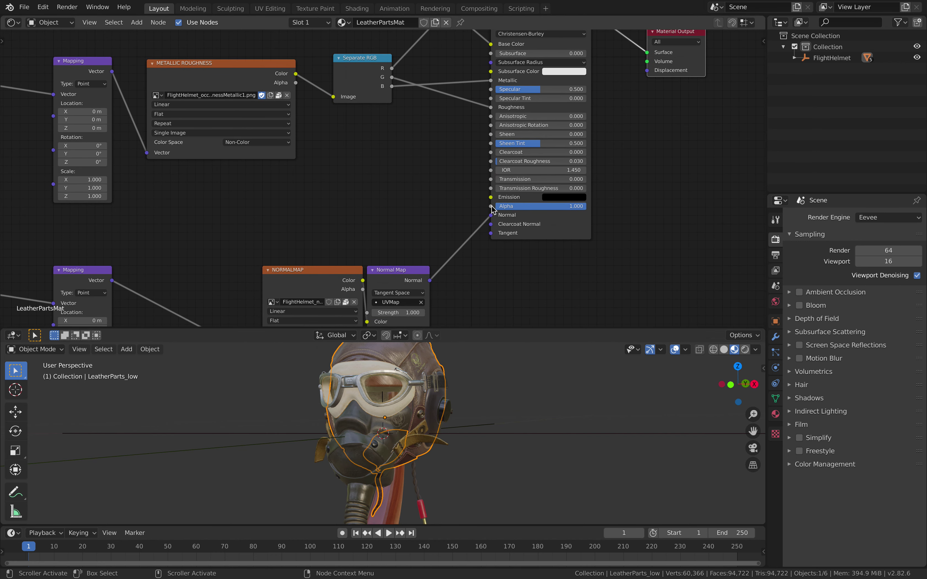
drag(403, 281, 417, 255)
scroll(383, 230, up, 3)
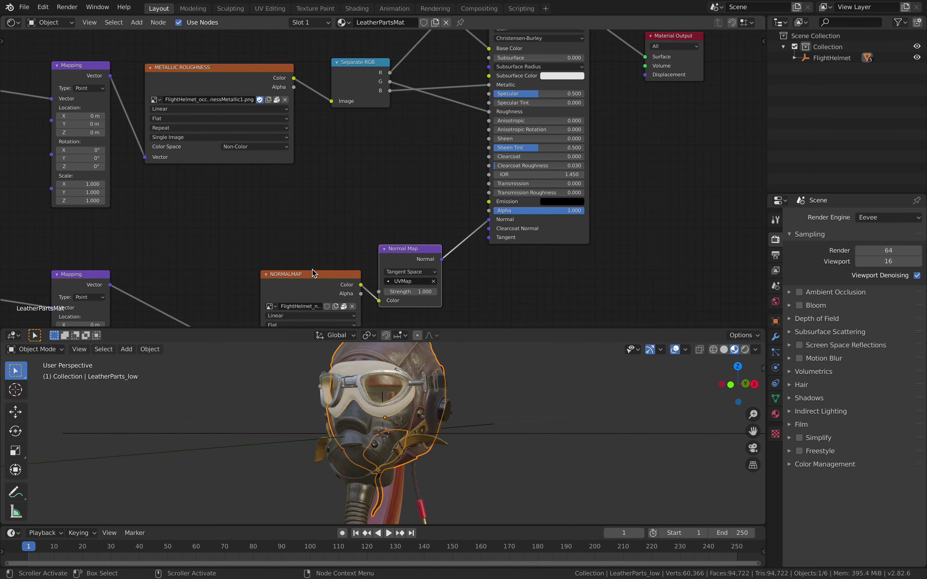
middle_drag(360, 419, 368, 414)
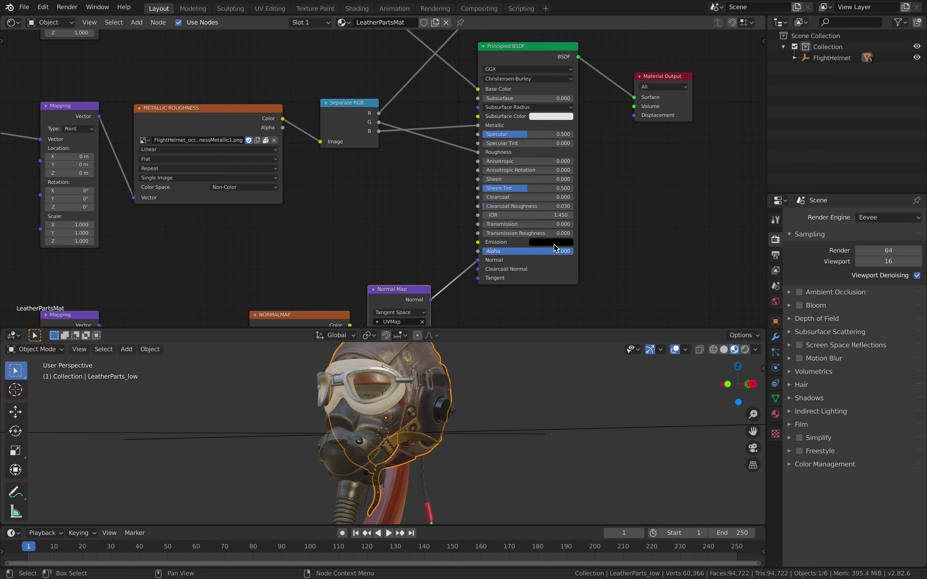
- Move the Base Color texture node closer to the Principled BSDF and raise the glTF Settings node above the shader
scroll(399, 217, up, 5)
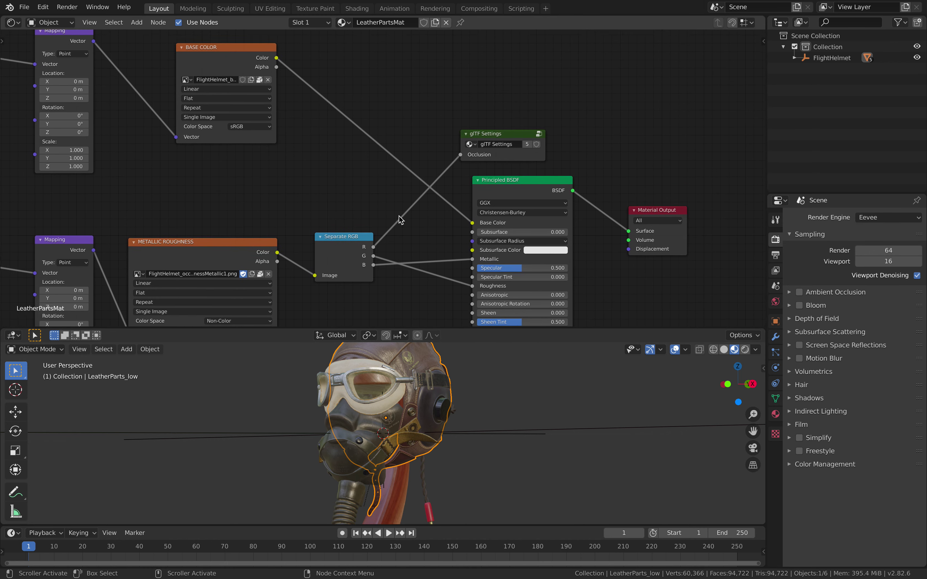
scroll(399, 216, up, 2)
drag(246, 108, 333, 117)
drag(503, 181, 520, 149)
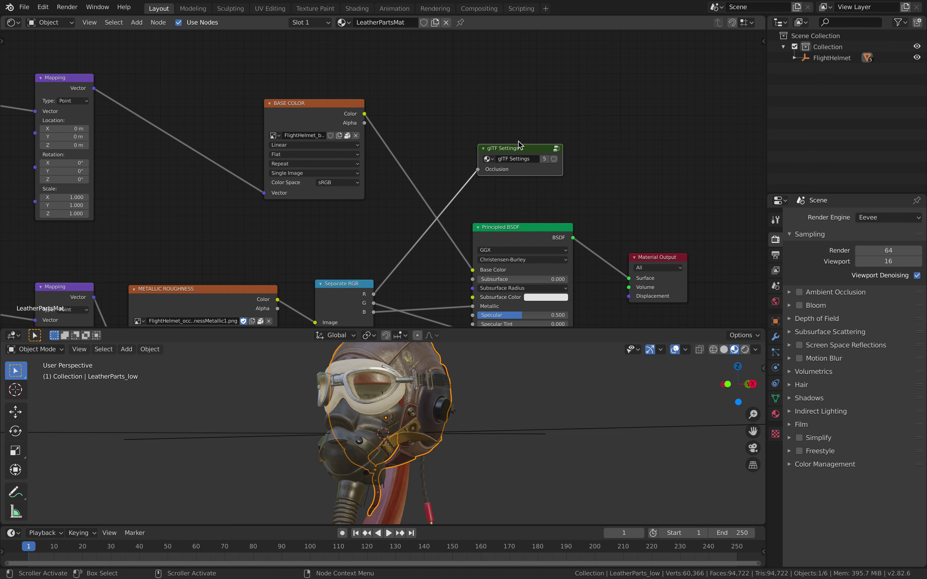
scroll(490, 117, down, 2)
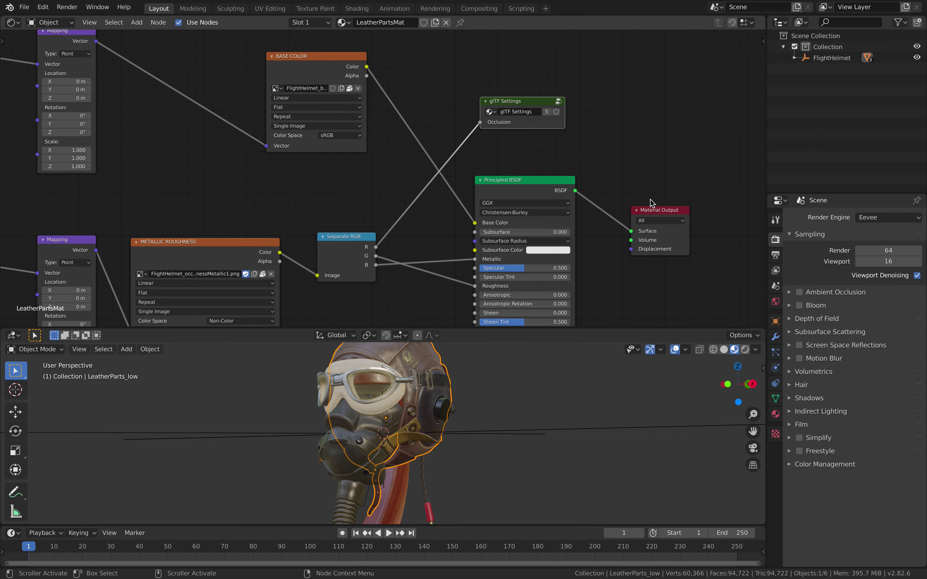
- Shift the Material Output and Principled BSDF nodes farther away from Separate RGB to open up the links between them
drag(658, 212, 683, 211)
drag(537, 180, 564, 172)
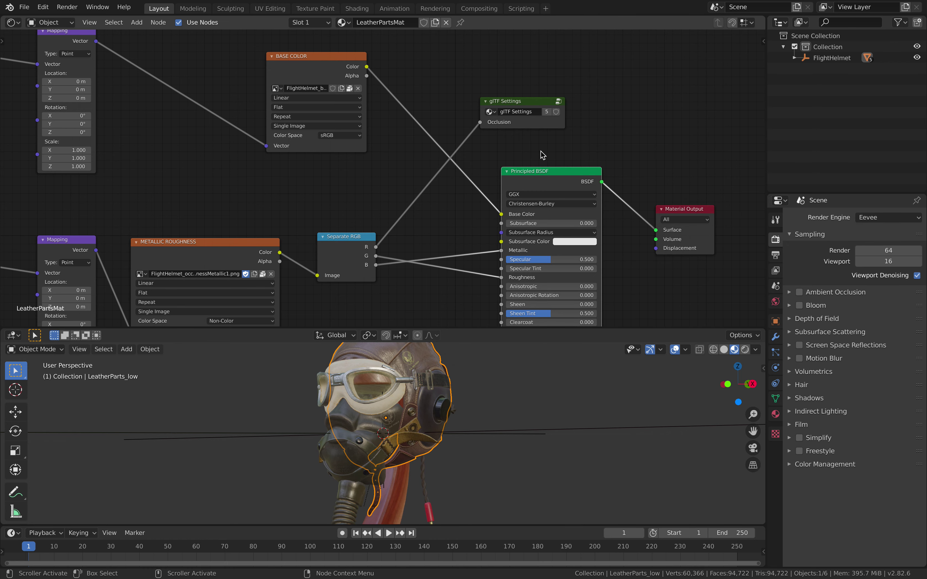
scroll(507, 188, down, 2)
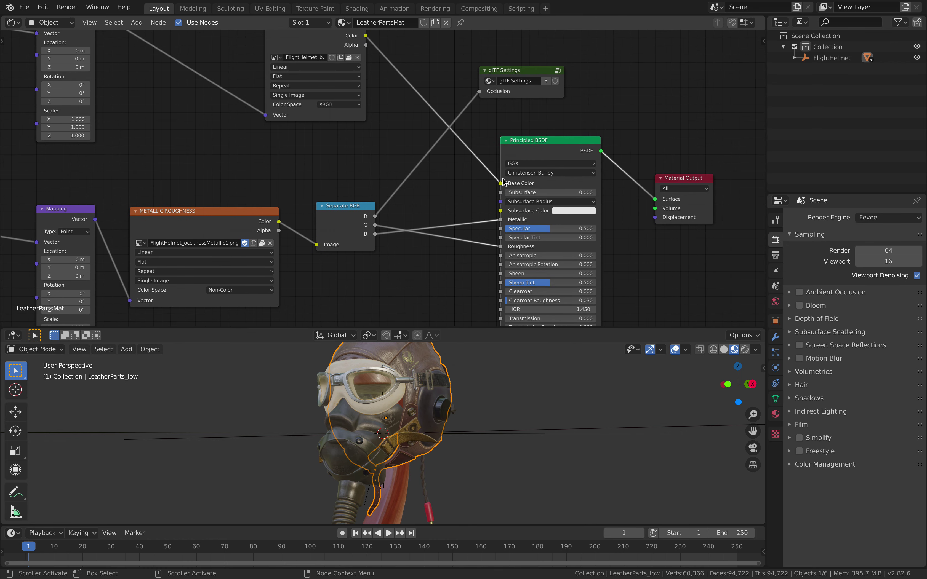
scroll(561, 131, down, 3)
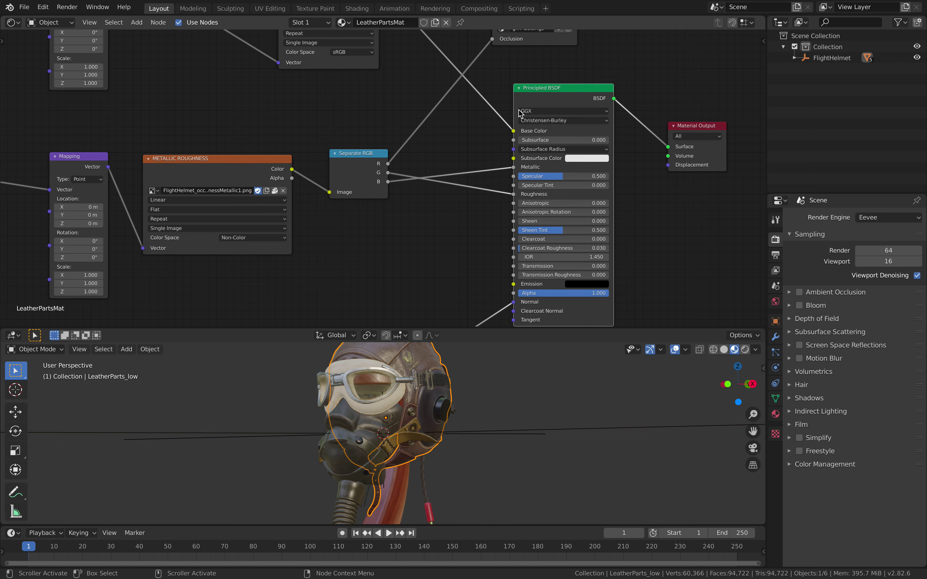
shift+scroll(520, 130, down, 1)
scroll(521, 132, down, 1)
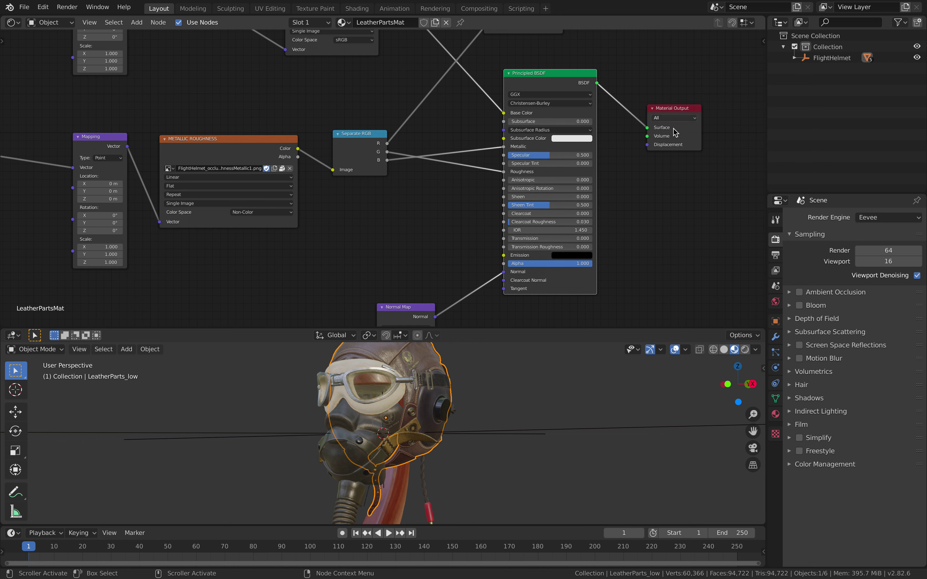
- Nudge the glTF Settings node slightly higher above the Principled BSDF and turn the helmet to a front view
shift+scroll(675, 132, up, 3)
drag(527, 74, 534, 67)
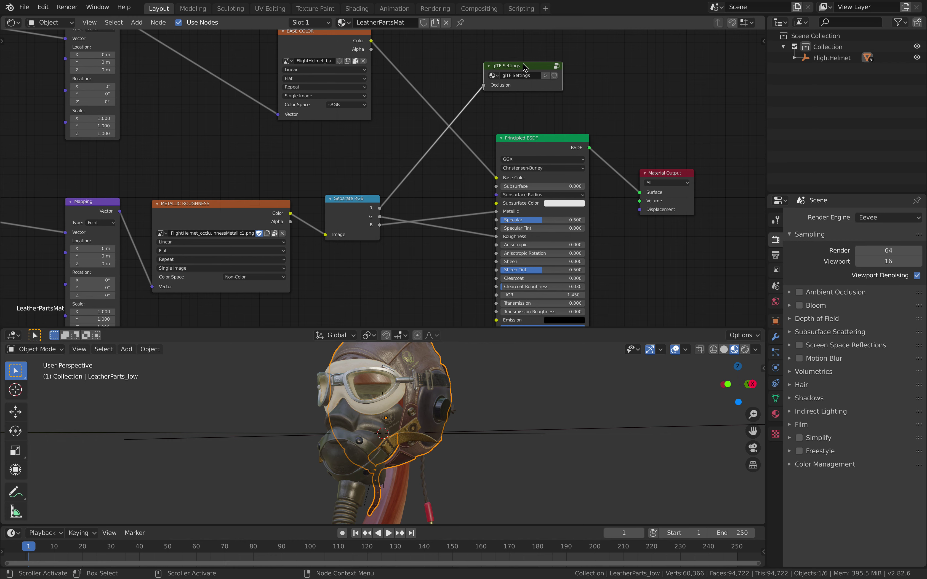
shift+scroll(529, 76, up, 2)
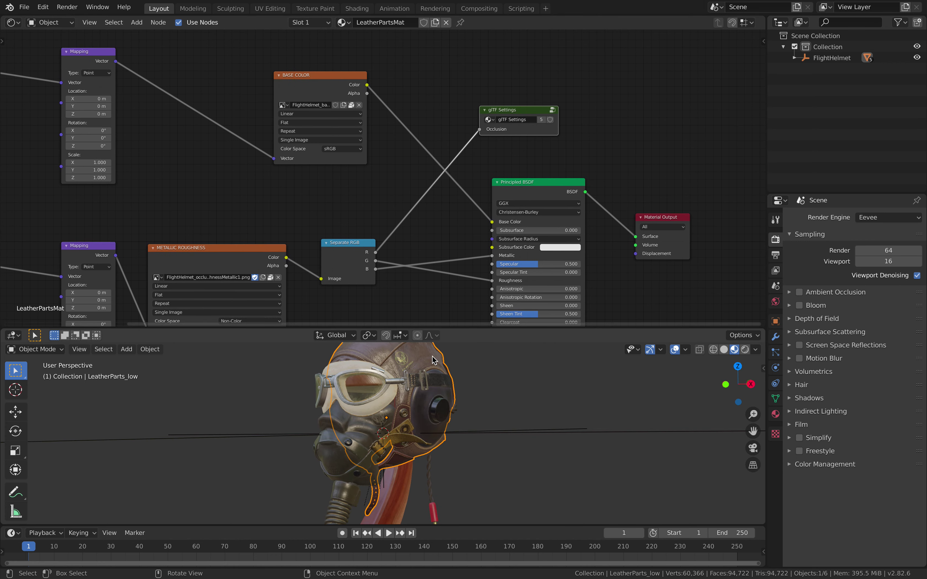
scroll(449, 245, down, 2)
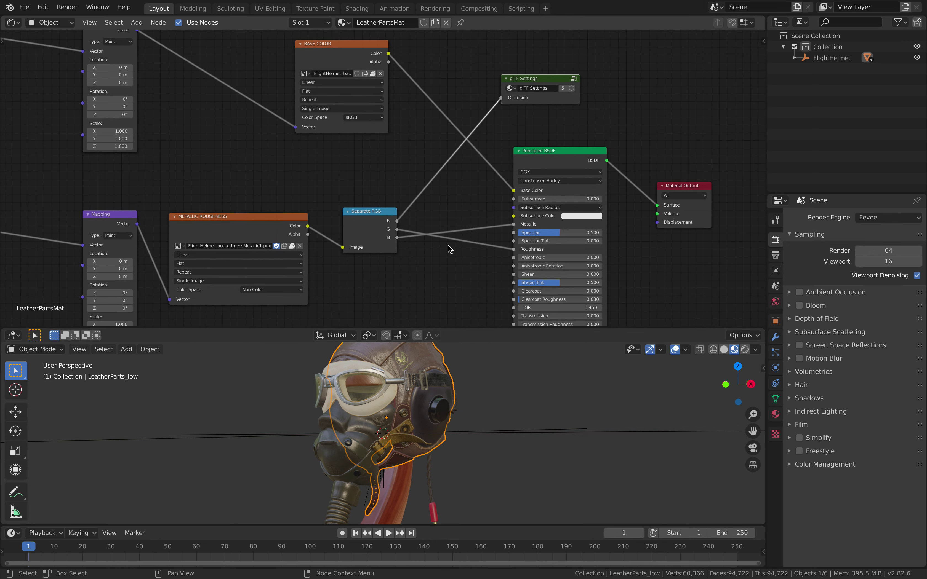
middle_drag(391, 399, 461, 431)
- Nudge the Metallic Roughness texture node slightly up and away from Separate RGB, and turn the helmet to show its side
scroll(460, 428, left, 5)
scroll(460, 428, right, 5)
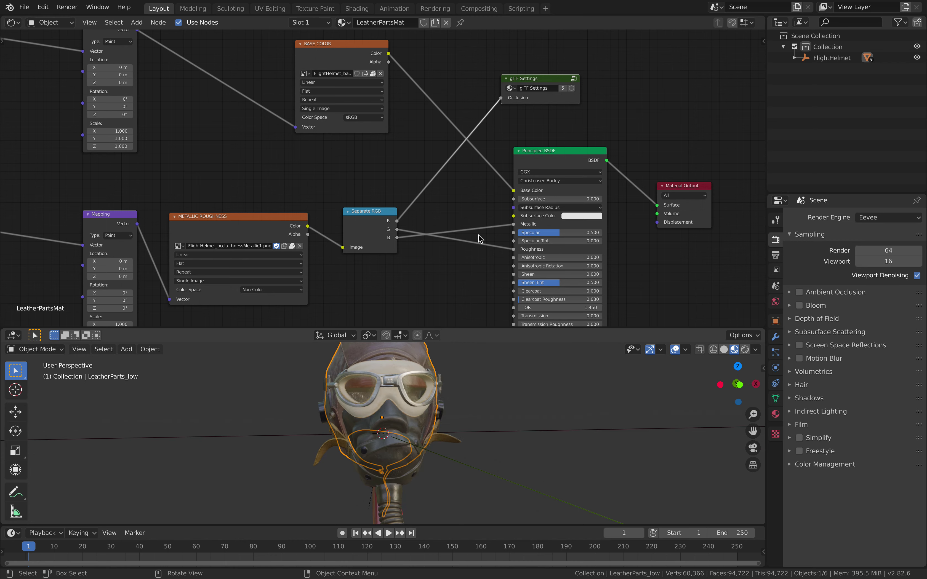
scroll(447, 255, left, 2)
drag(282, 215, 276, 208)
scroll(276, 208, left, 2)
scroll(391, 367, right, 5)
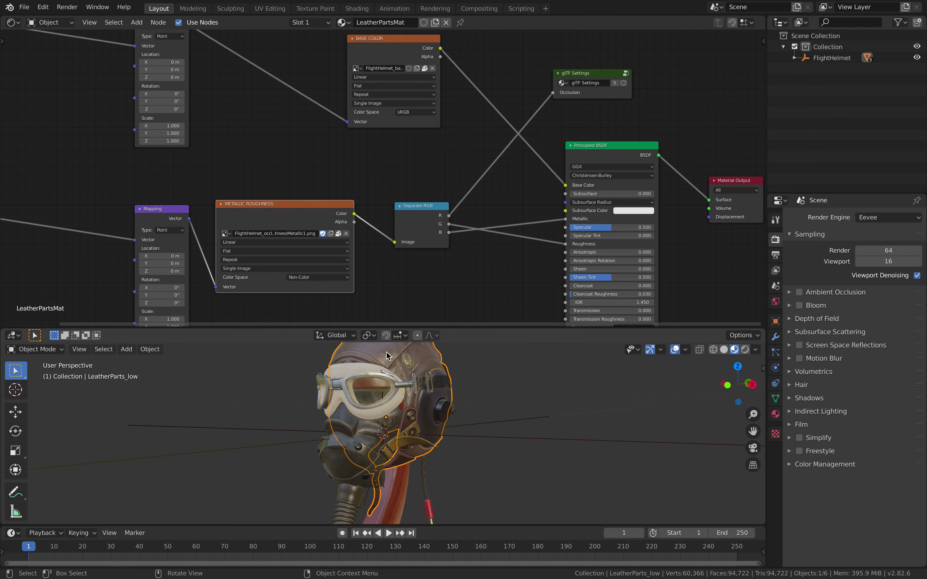
- Examine the UV Map and Mapping nodes that feed the LeatherPartsMat texture nodes
scroll(319, 131, left, 5)
scroll(321, 136, up, 4)
scroll(320, 136, right, 5)
scroll(320, 136, down, 2)
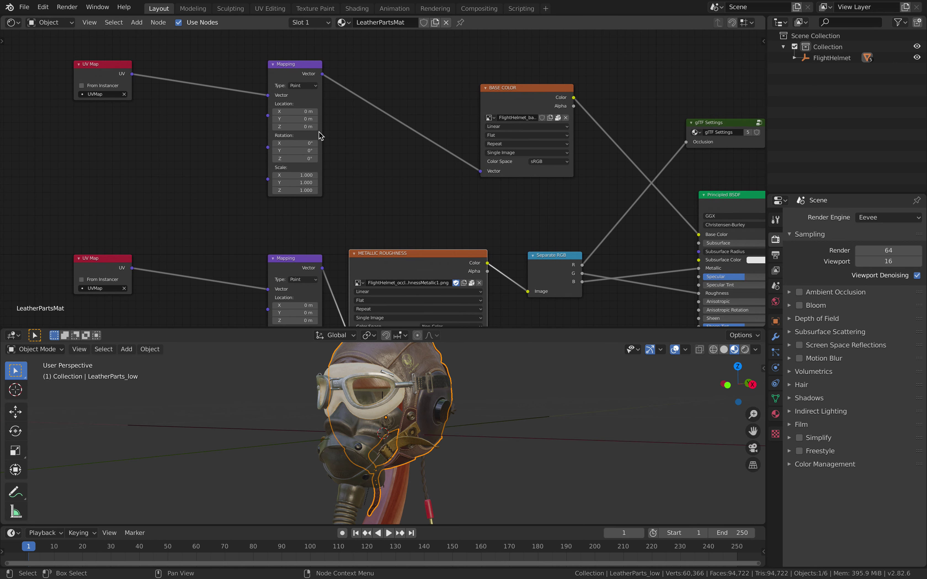
scroll(320, 135, down, 2)
scroll(321, 135, right, 1)
scroll(404, 254, down, 1)
scroll(403, 257, down, 5)
scroll(403, 257, right, 2)
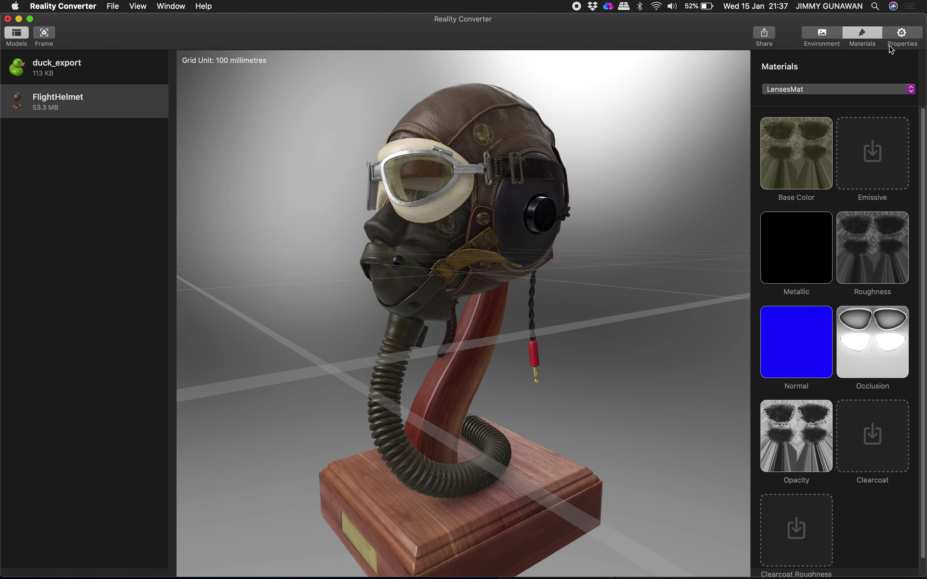
- In Reality Converter, narrow the window to expose the file browser and remove the duck_export and FlightHelmet models
drag(924, 16, 517, 11)
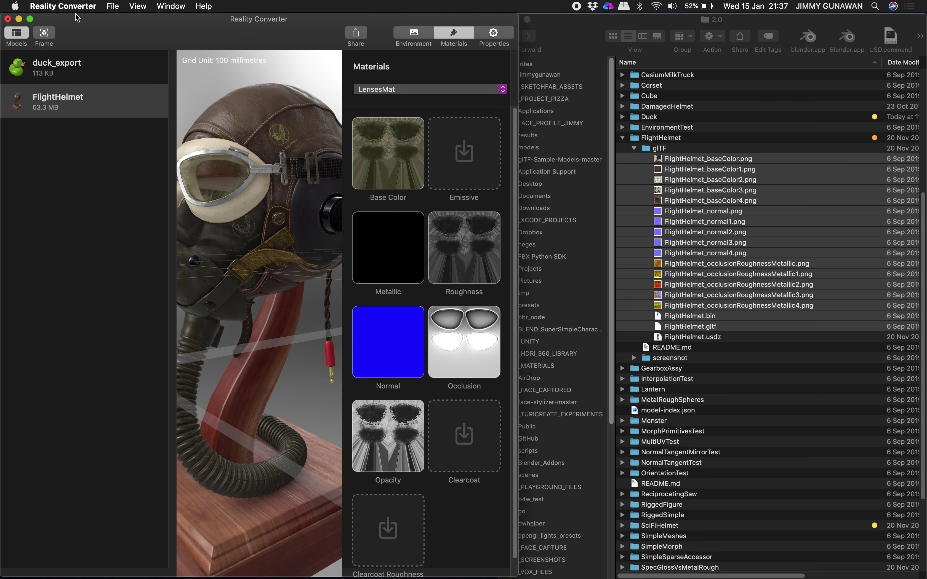
click(155, 68)
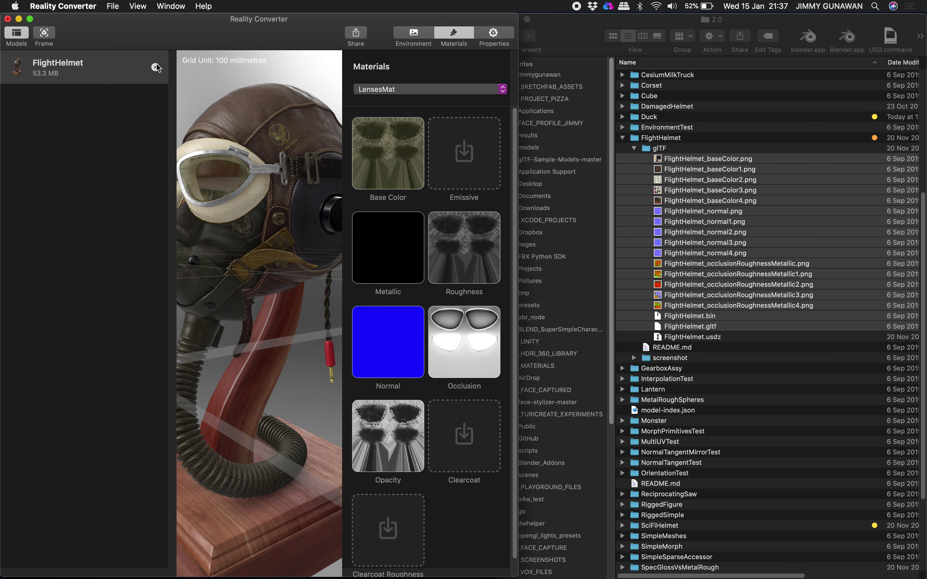
click(155, 68)
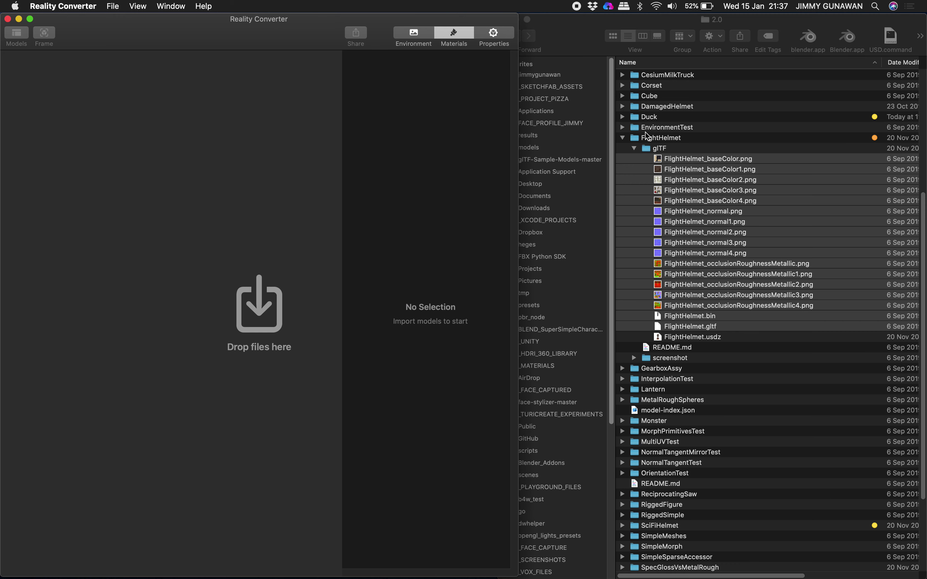
- Switch to the Finder window and collapse the FlightHelmet folder in the 2.0 sample list
click(644, 141)
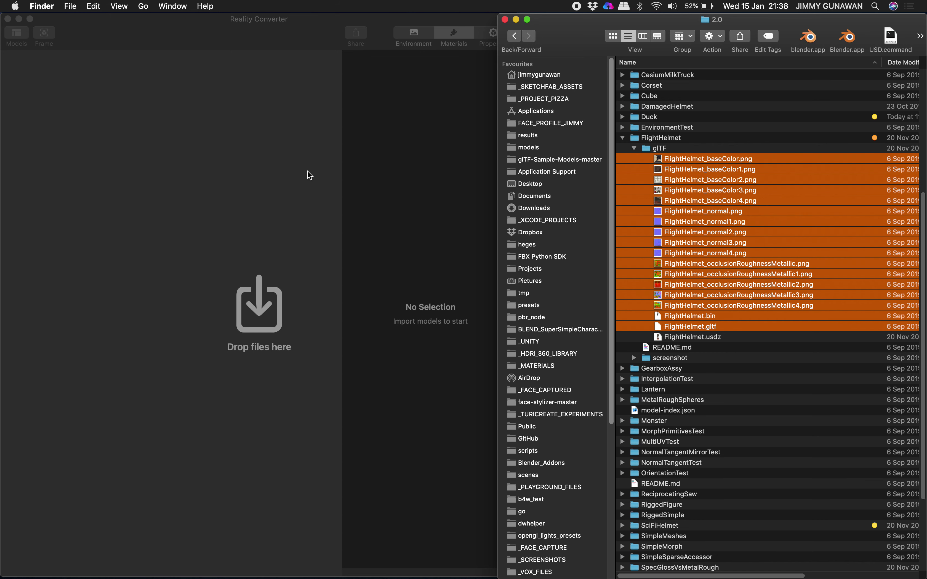
click(623, 138)
scroll(635, 290, up, 5)
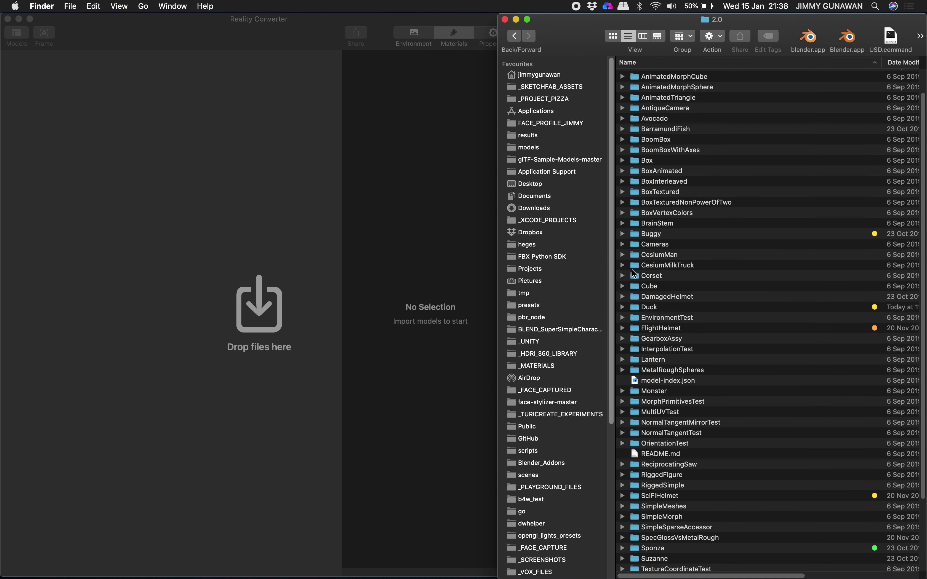
- Open the FlightHelmet folder inside sourceModels of glTF-Sample-Models-master and import FlightHelmet.fbx into Reality Converter
click(557, 161)
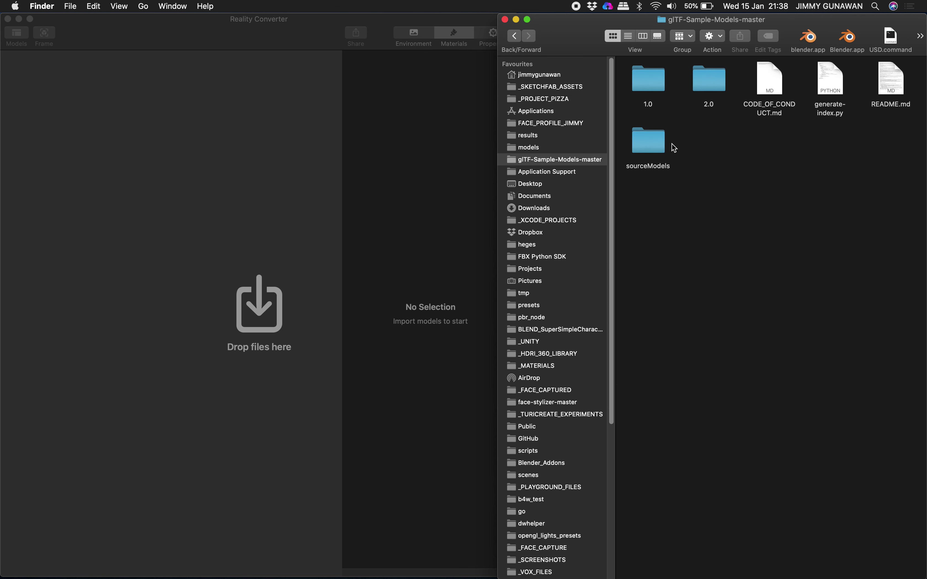
double_click(661, 168)
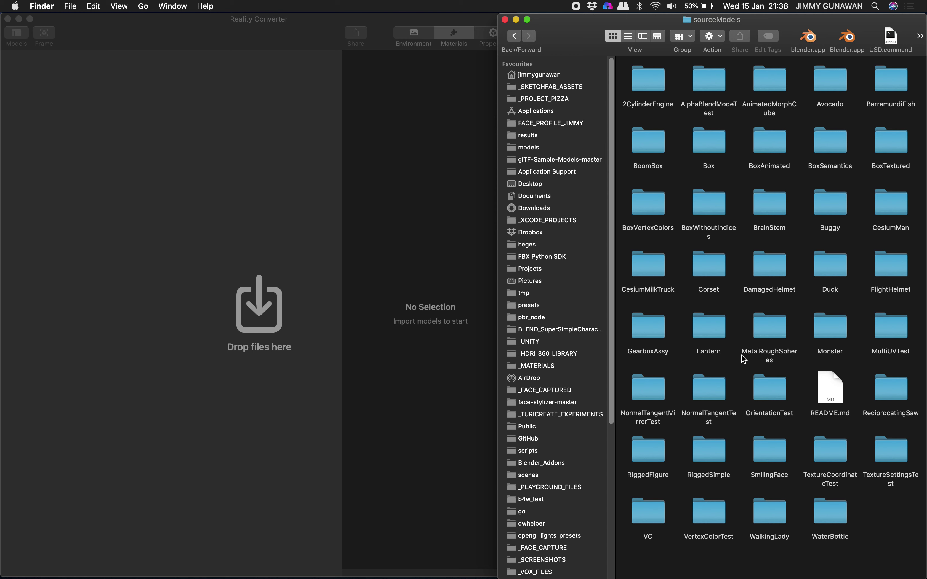
click(880, 270)
double_click(891, 272)
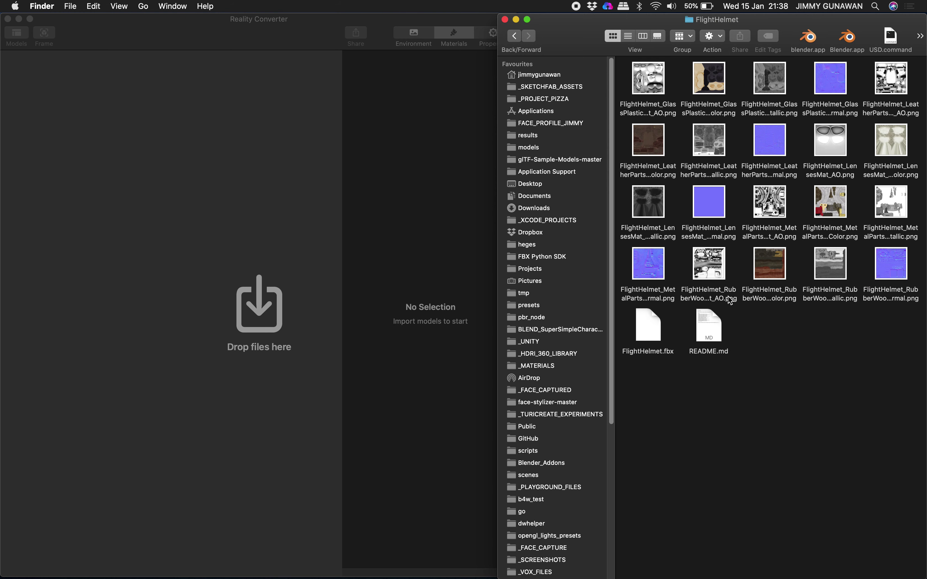
drag(644, 330, 210, 250)
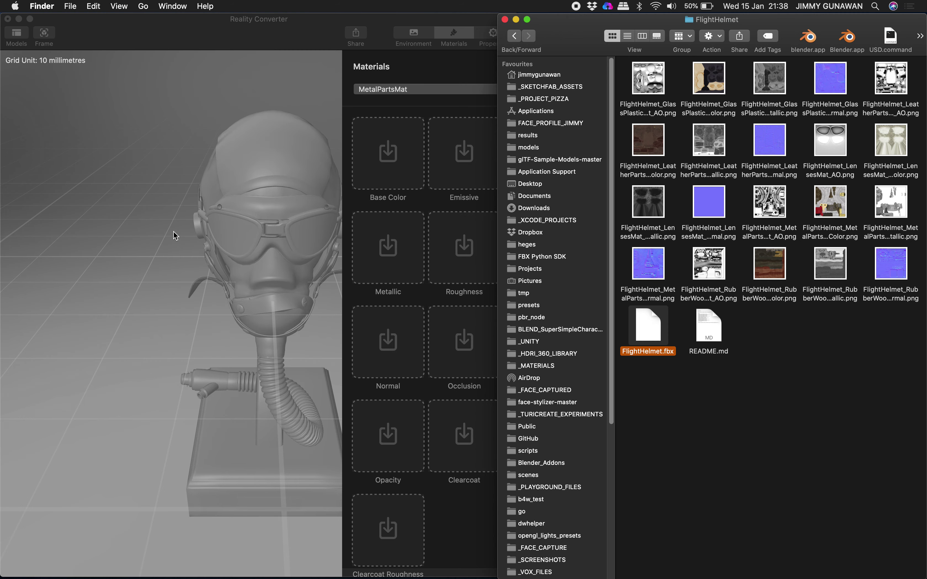
- Switch to Reality Converter and choose LensesMat as the FlightHelmet material to edit
click(187, 195)
scroll(157, 135, right, 10)
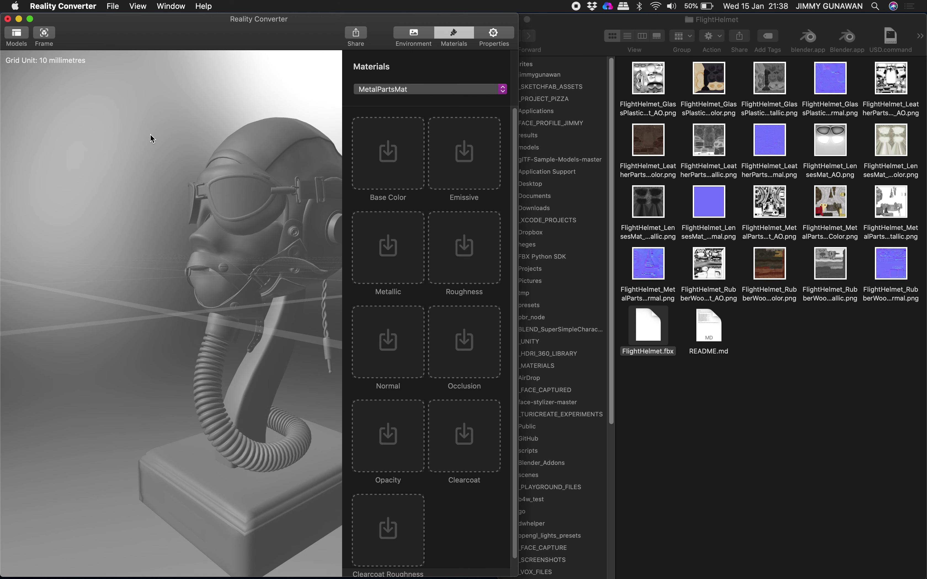
scroll(150, 135, up, 5)
click(381, 91)
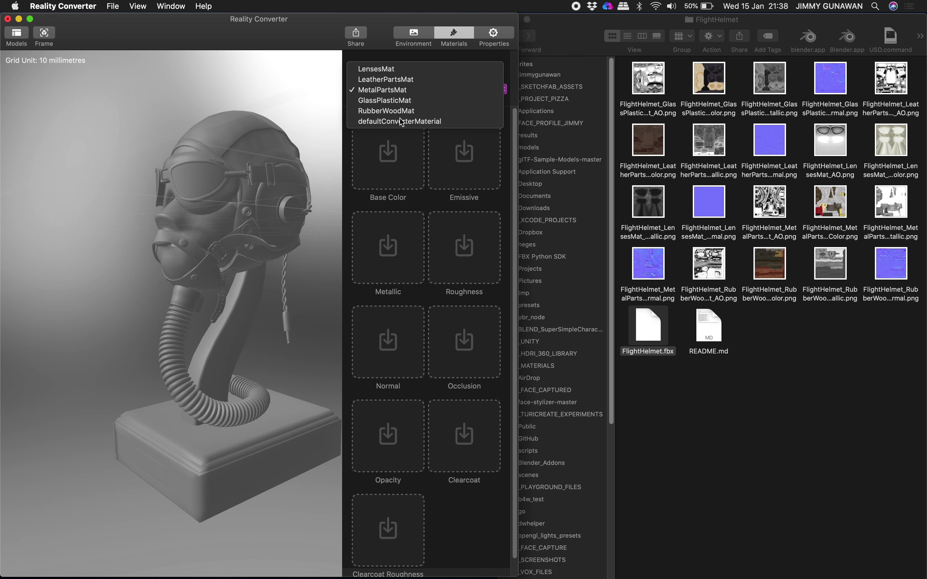
click(389, 70)
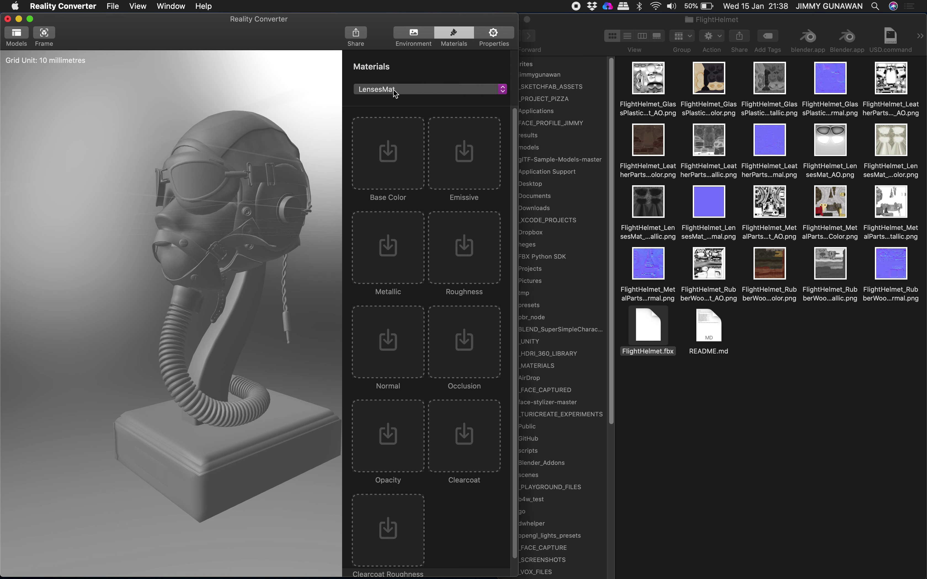
- Switch to Finder, show the FlightHelmet folder as a list and widen the Name column to fit the full texture names
click(632, 40)
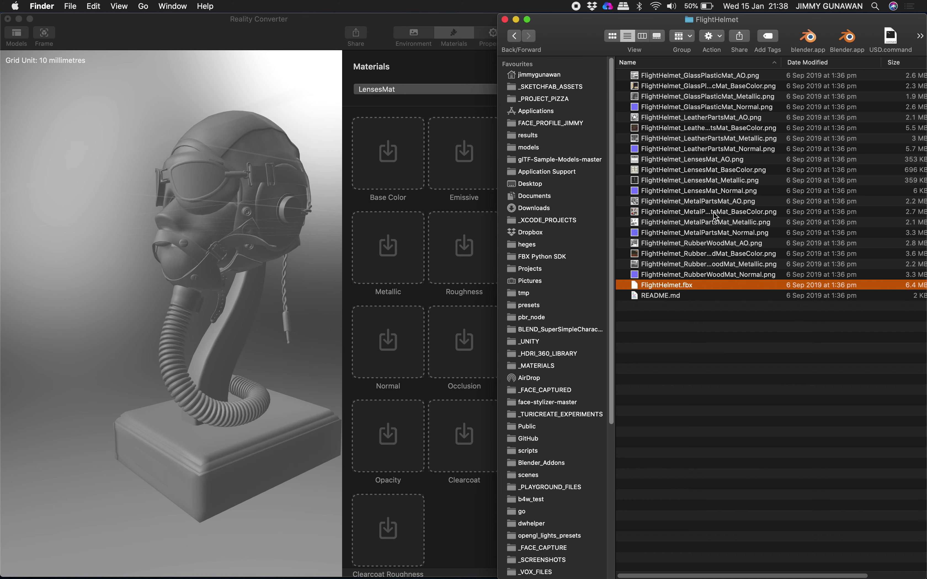
double_click(781, 63)
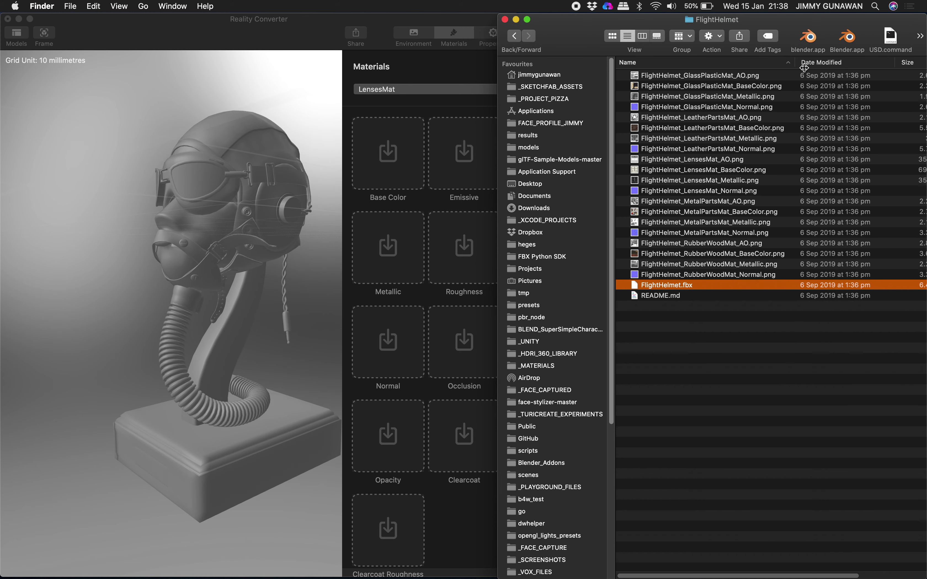
- Assign the LensesMat AO, BaseColor, Metallic and Normal PNGs to LensesMat's Occlusion, Base Color, Metallic and Normal slots in Reality Converter
click(710, 161)
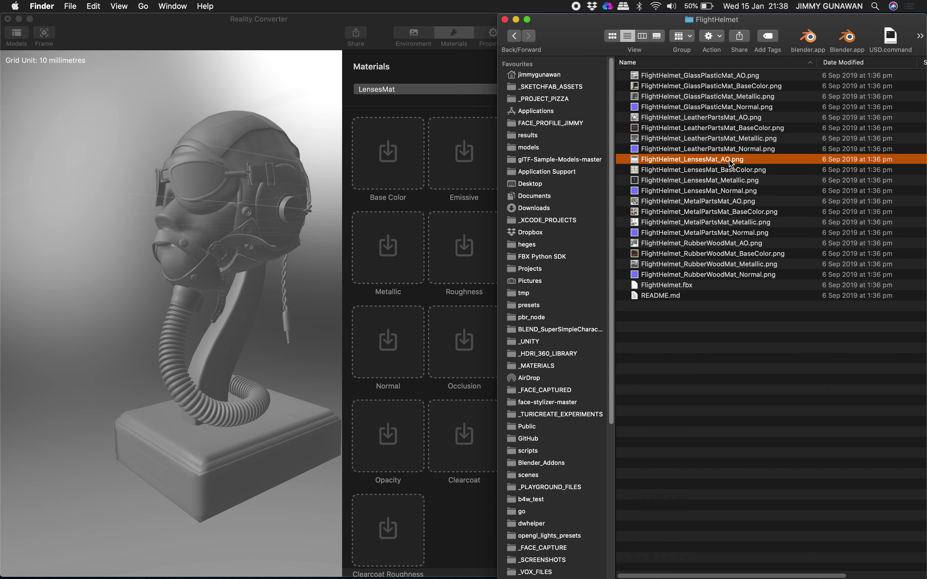
drag(715, 161, 460, 338)
drag(695, 174, 394, 153)
drag(701, 180, 388, 249)
drag(728, 191, 392, 353)
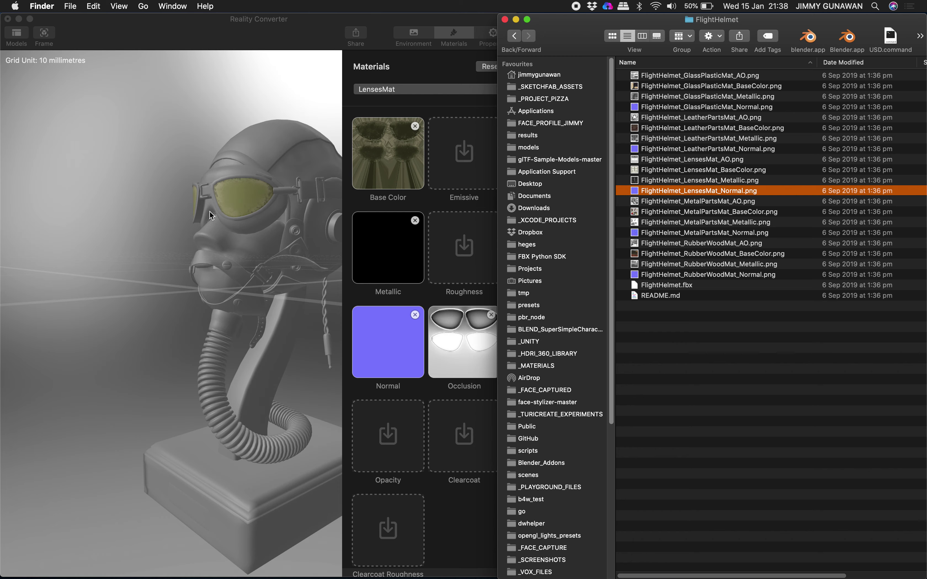
- Examine the textured goggle lenses on the model and highlight the four LensesMat texture files in Finder
click(179, 200)
mouse_move(161, 182)
mouse_down()
mouse_move(212, 166)
mouse_move(263, 190)
mouse_move(159, 207)
mouse_move(156, 199)
mouse_up()
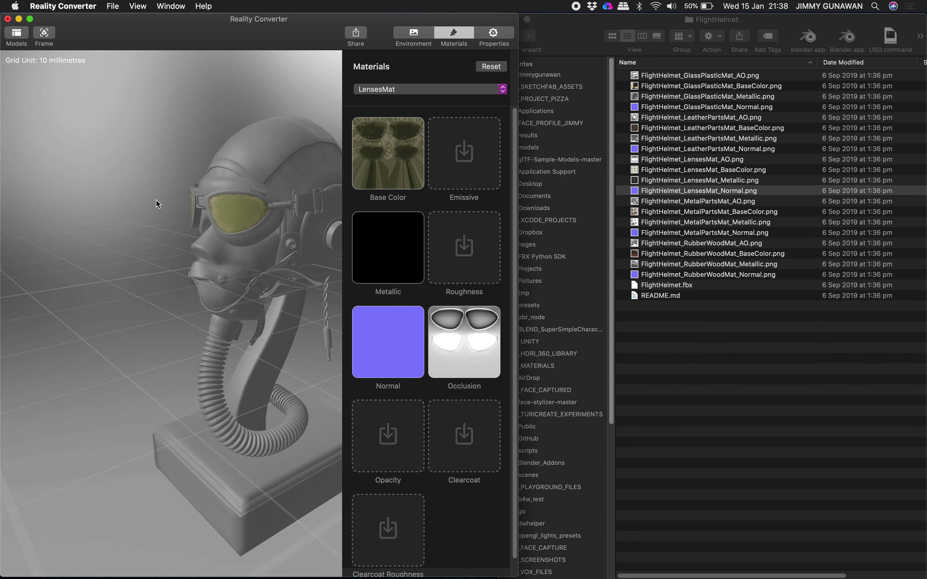
click(742, 172)
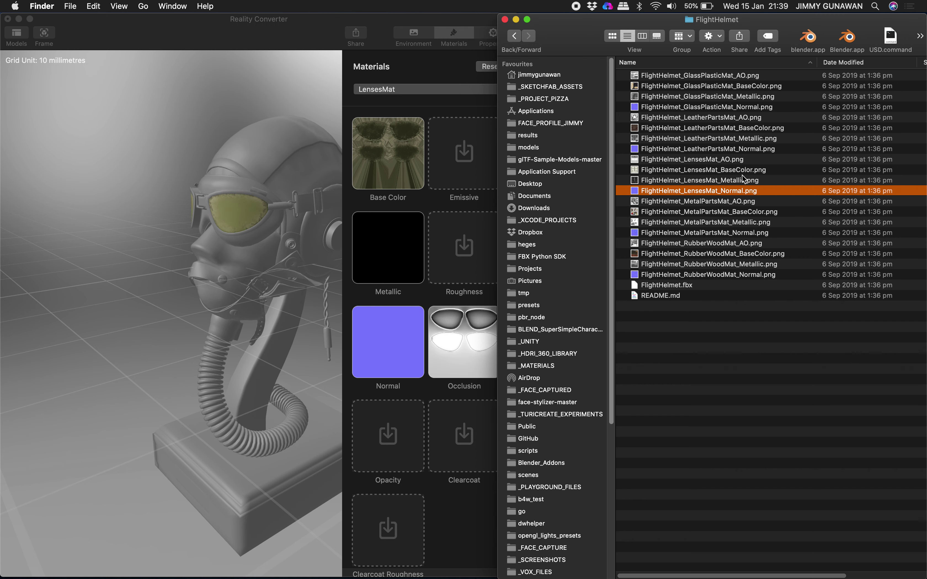
shift+click(745, 158)
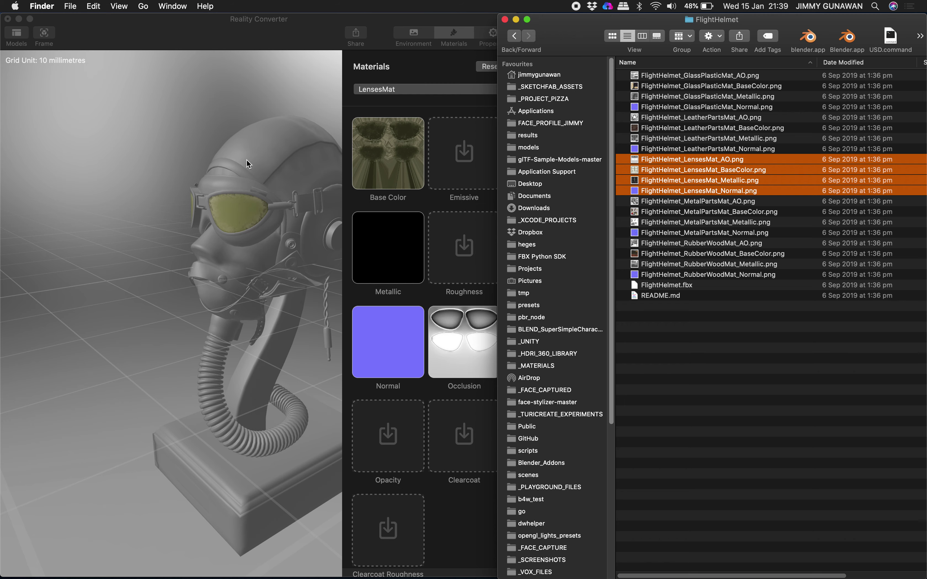
click(208, 141)
drag(209, 141, 170, 132)
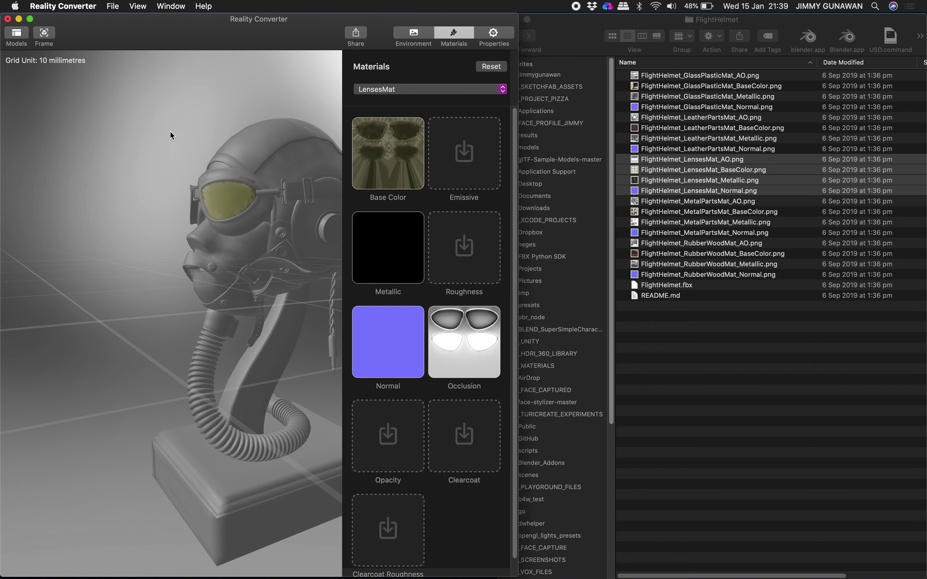
- Choose LeatherPartsMat and assign its AO, BaseColor, Metallic and Normal PNGs from Finder to the Occlusion, Base Color, Metallic and Normal slots
click(428, 90)
click(418, 101)
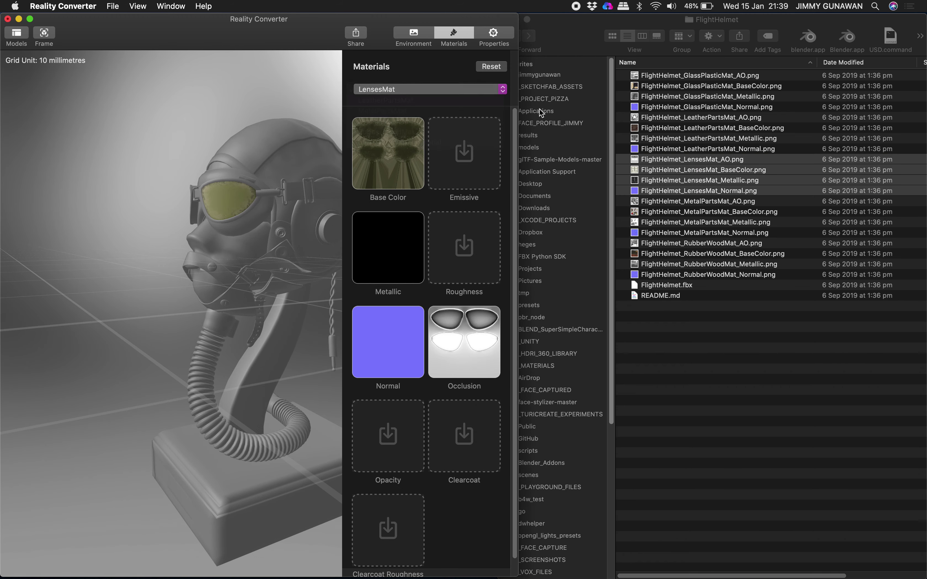
click(711, 121)
drag(751, 122, 387, 155)
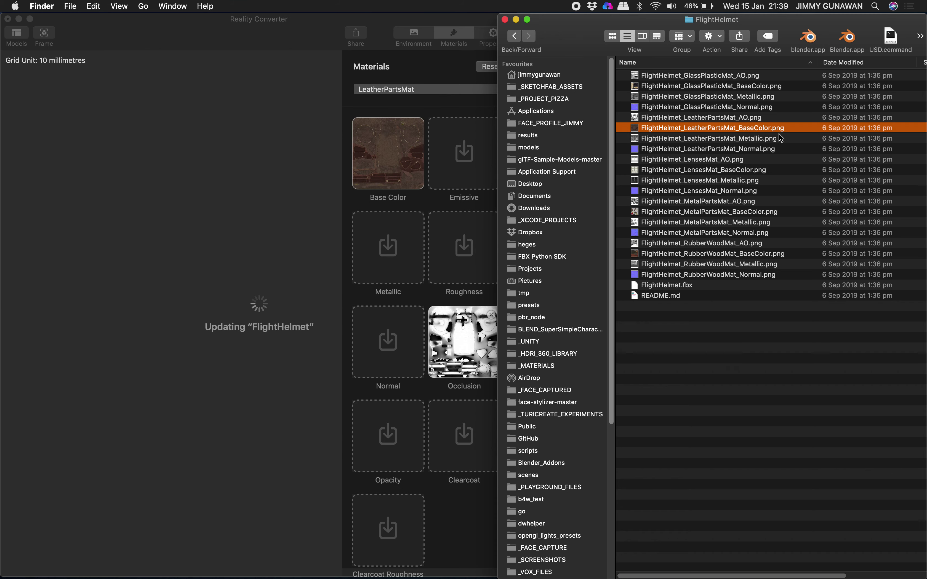
click(768, 141)
drag(768, 141, 396, 255)
click(756, 153)
drag(757, 152, 395, 338)
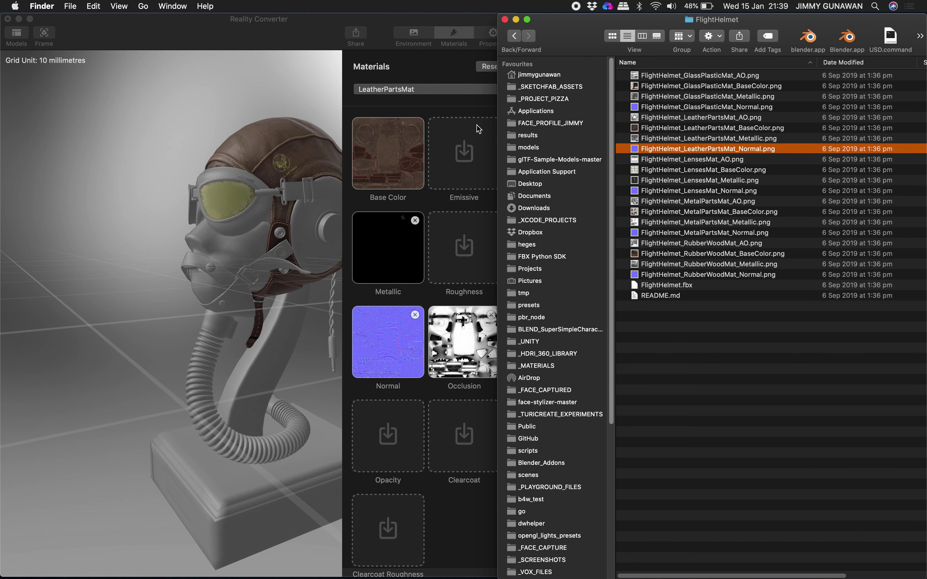
- Choose GlassPlasticMat and assign its AO, BaseColor, Metallic and Normal PNGs from Finder to the matching texture slots
click(420, 88)
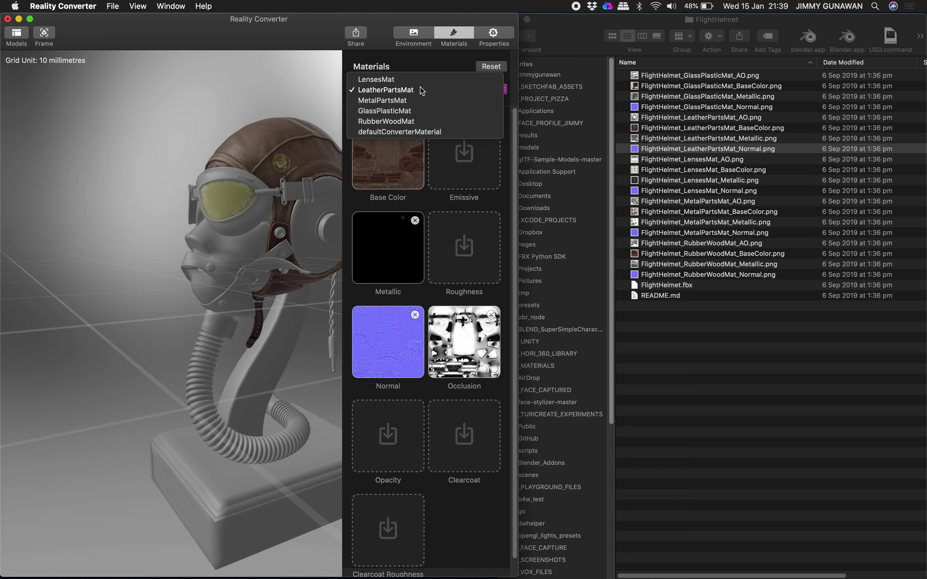
click(406, 111)
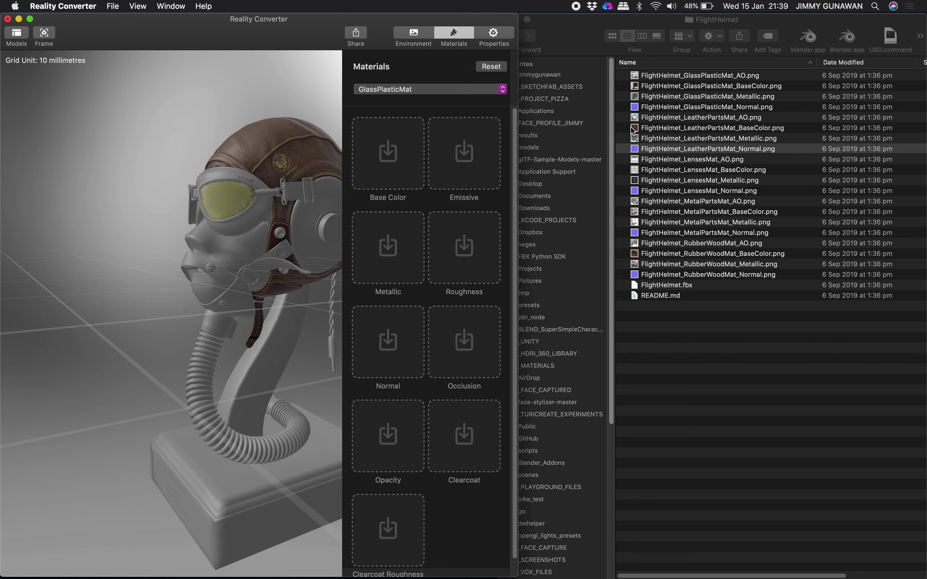
click(711, 79)
click(740, 79)
drag(751, 80, 406, 155)
drag(769, 96, 401, 260)
drag(749, 107, 385, 341)
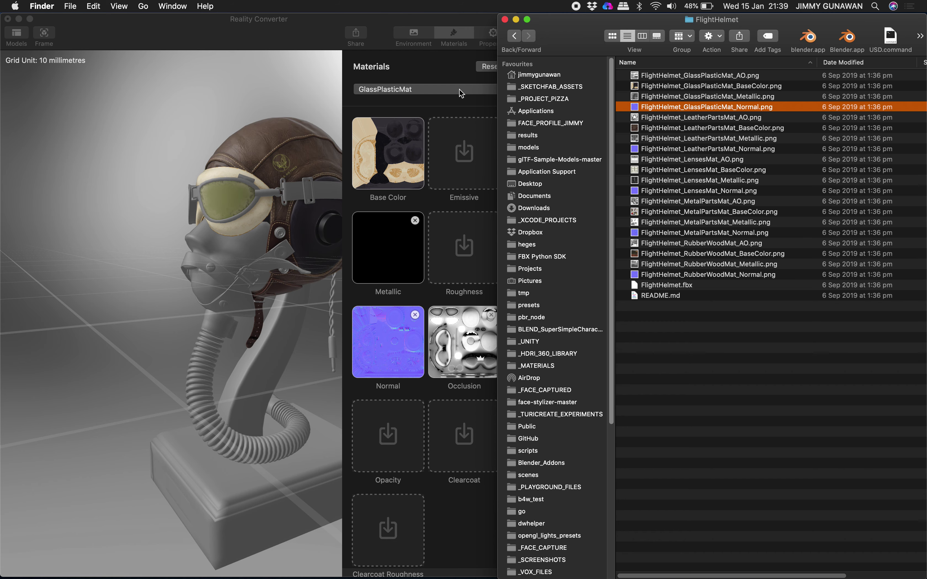
- Choose RubberWoodMat and assign its AO, BaseColor, Metallic and Normal PNGs from Finder to the matching texture slots
click(461, 93)
click(462, 92)
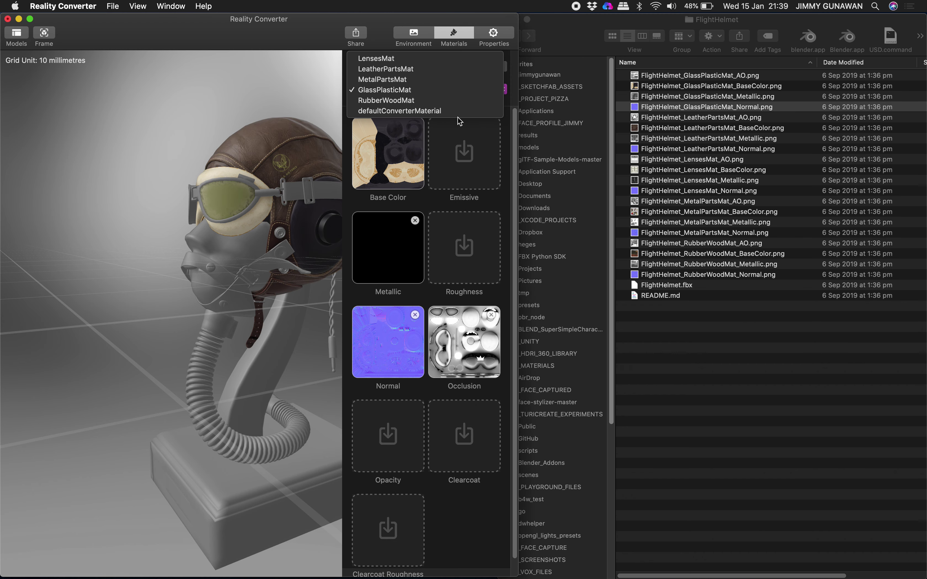
click(443, 100)
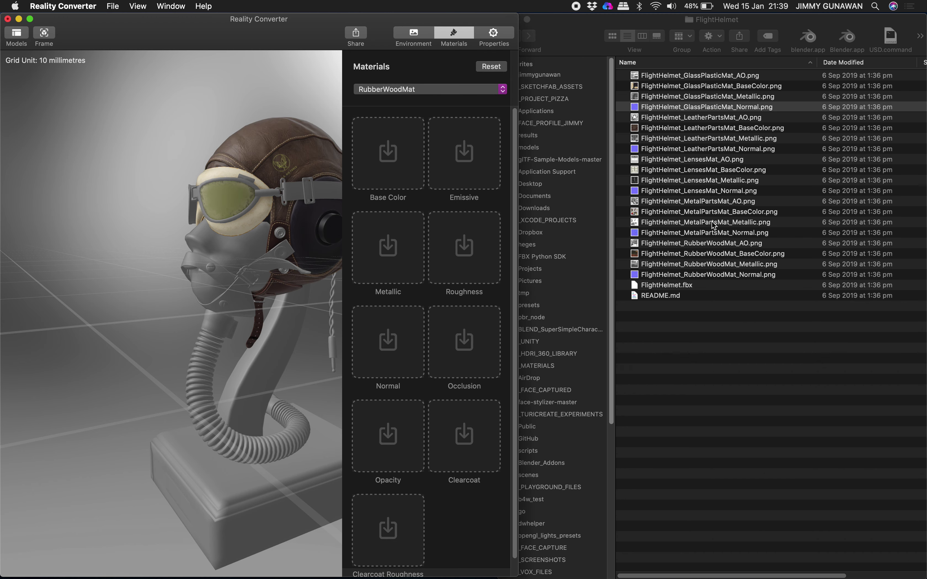
click(718, 241)
drag(745, 245, 441, 349)
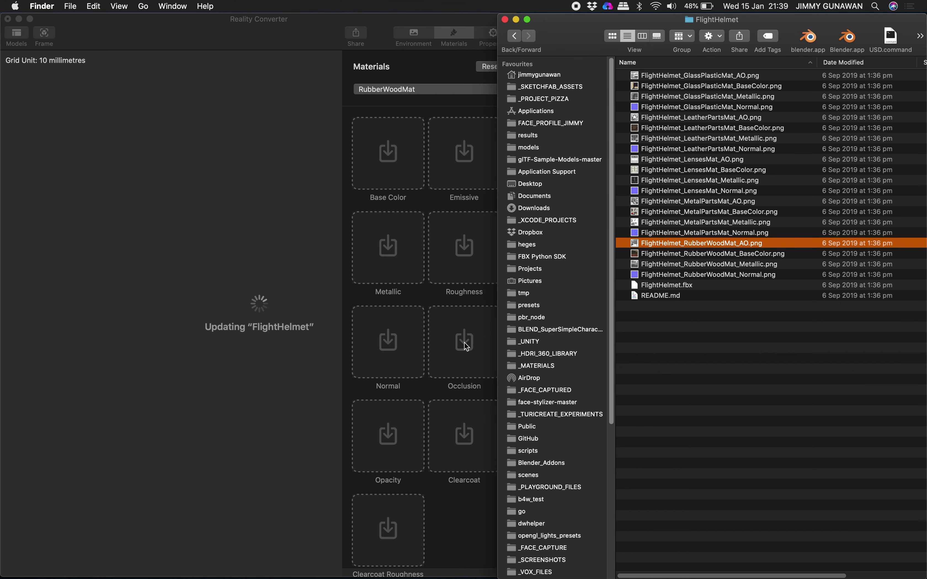
click(752, 254)
drag(752, 253, 407, 158)
click(751, 264)
drag(762, 267, 402, 257)
click(753, 275)
drag(753, 274, 387, 341)
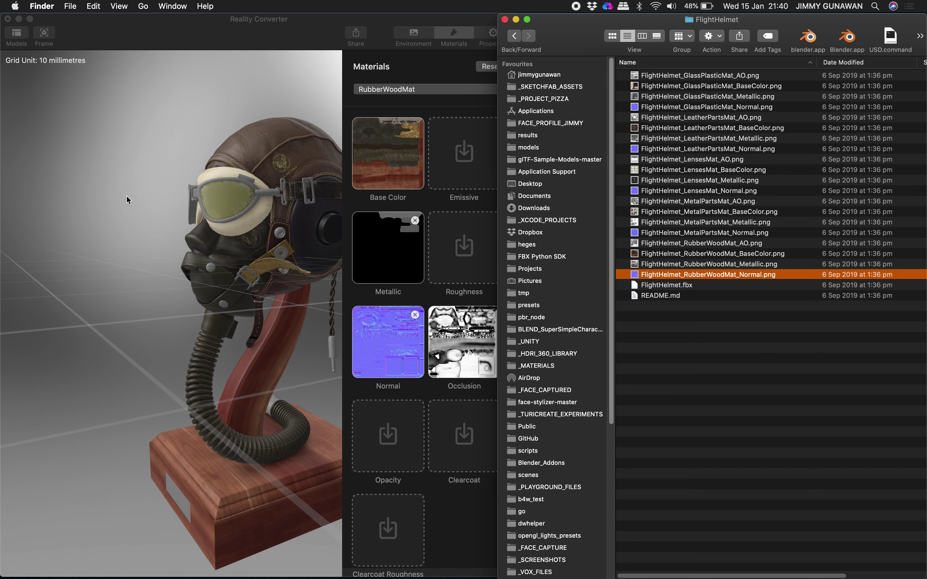
- Examine the textured FlightHelmet from several angles in Reality Converter and review its list of materials
click(128, 198)
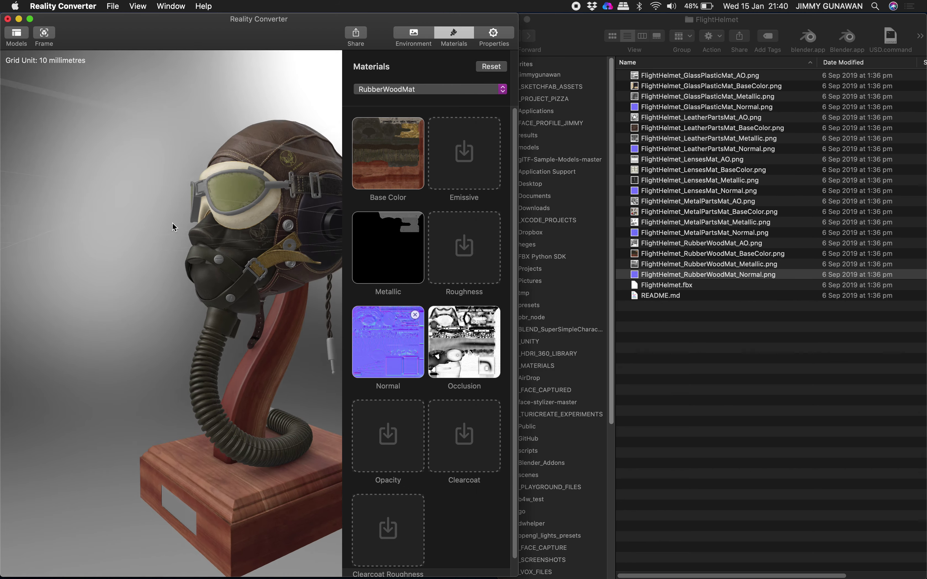
drag(229, 225, 209, 237)
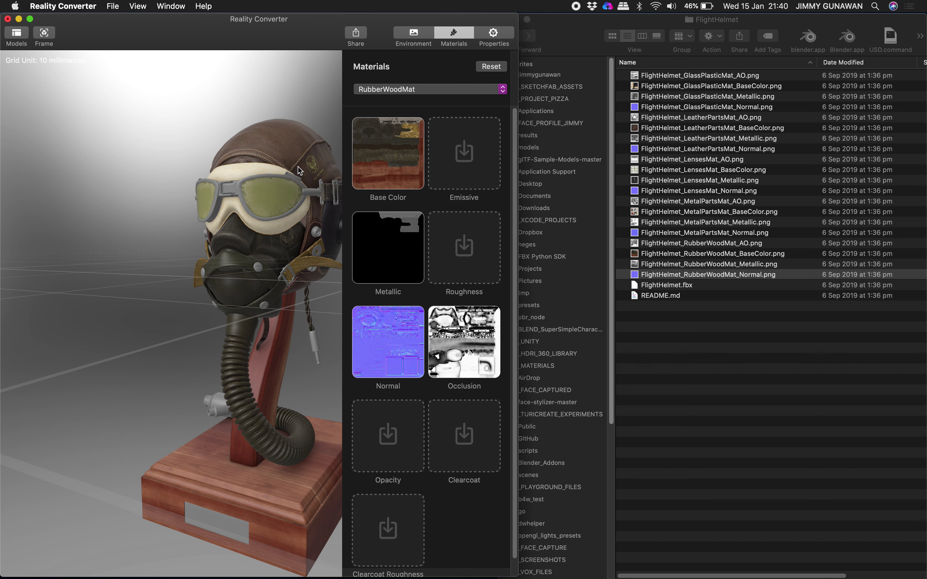
scroll(298, 169, right, 5)
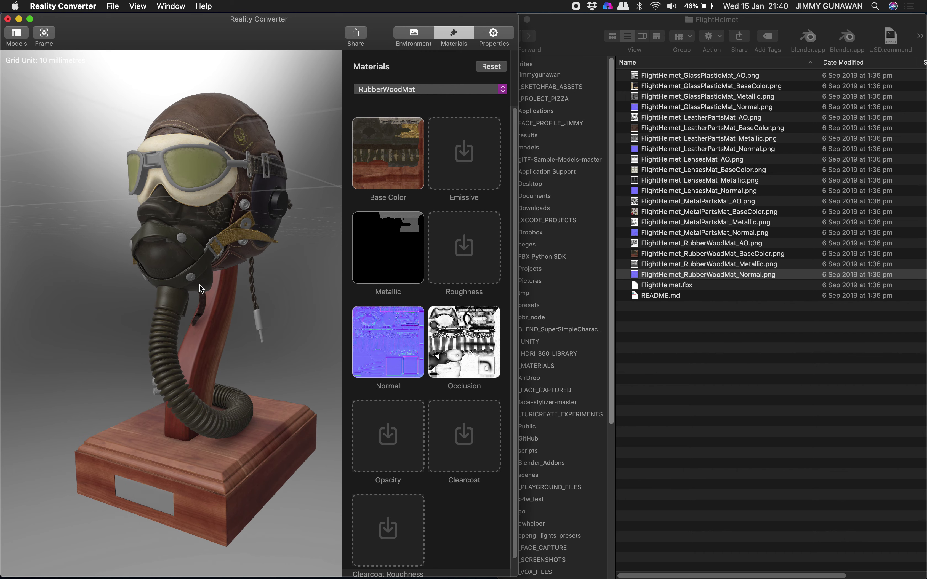
scroll(155, 230, right, 10)
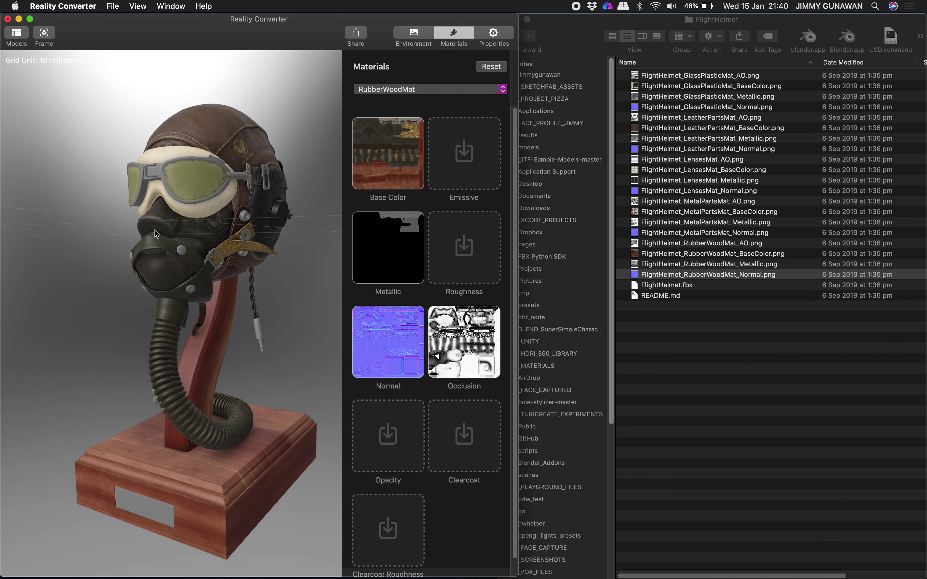
drag(160, 238, 151, 244)
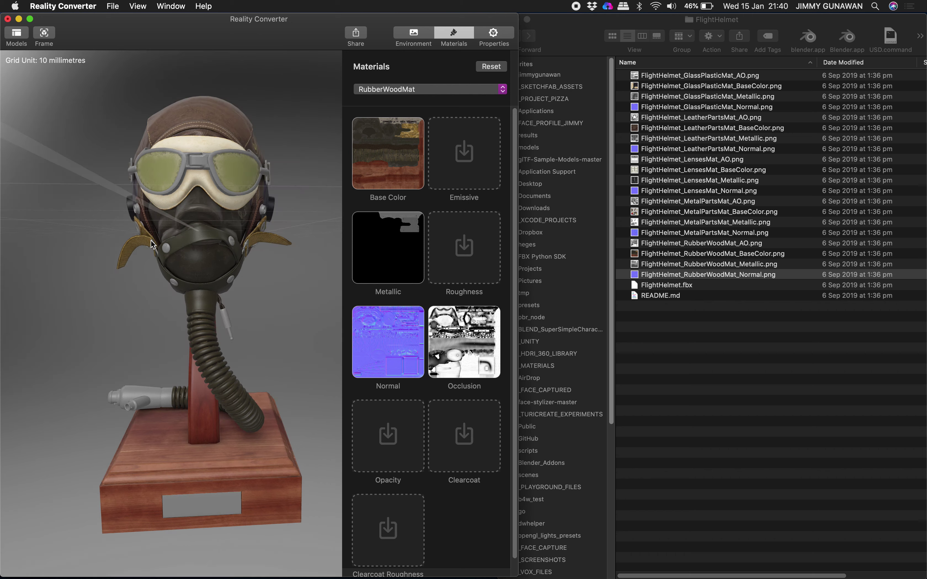
scroll(232, 160, right, 5)
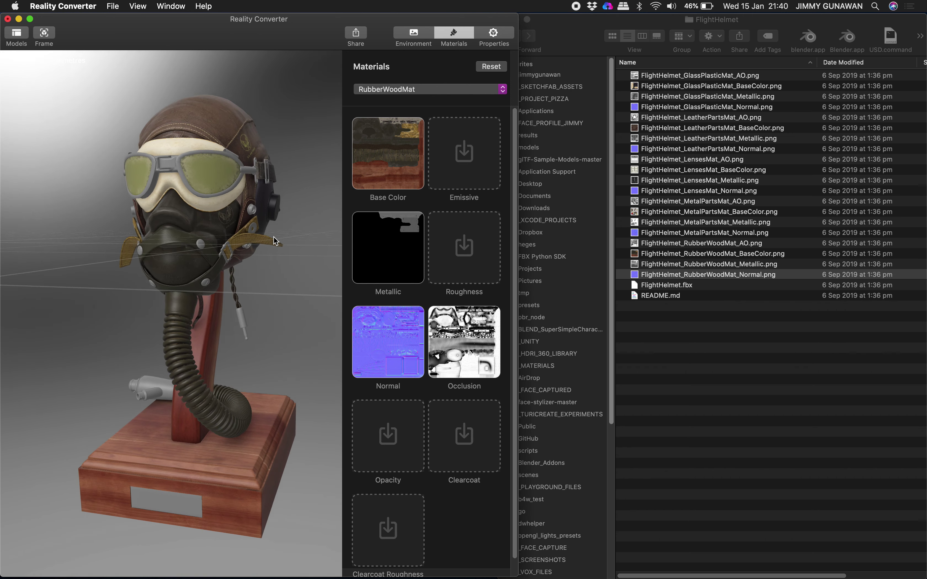
click(378, 89)
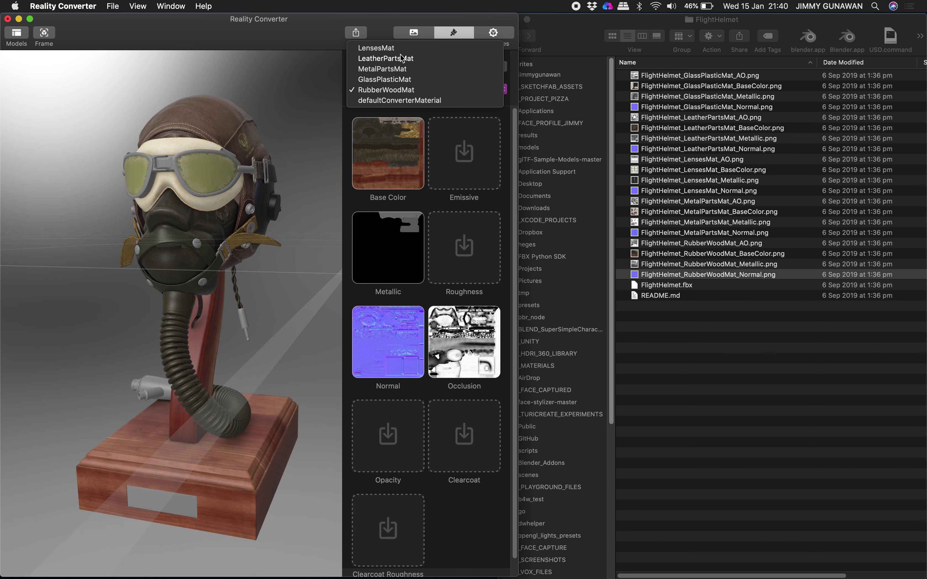
click(313, 107)
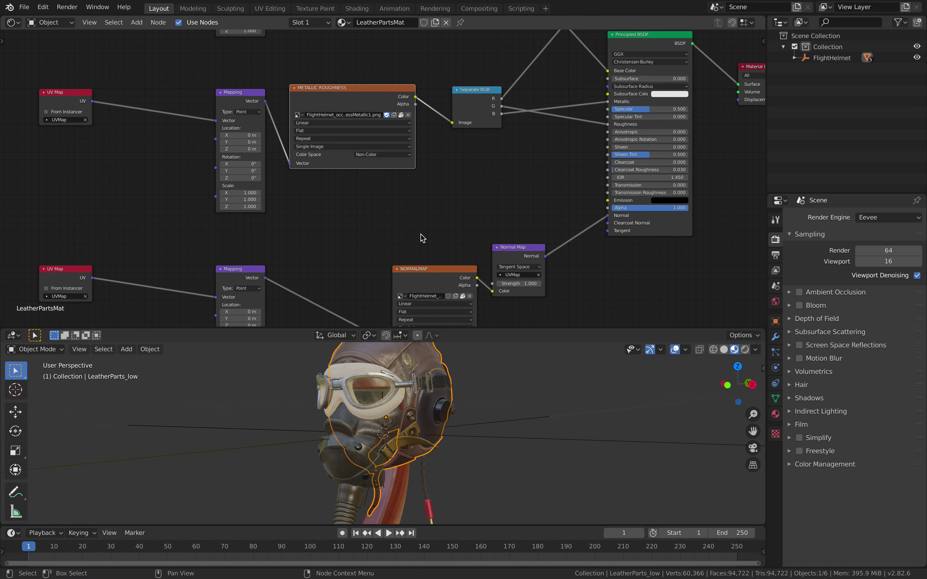
- Examine the goggles, mask and leather of the FlightHelmet in Blender's 3D viewport, and enlarge the viewport over the node editor
scroll(387, 388, right, 10)
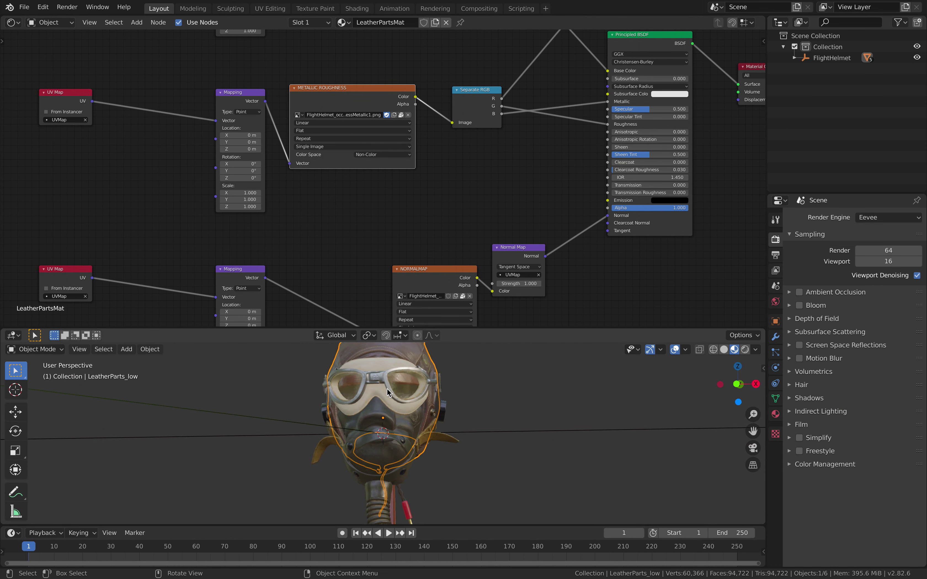
scroll(398, 397, left, 5)
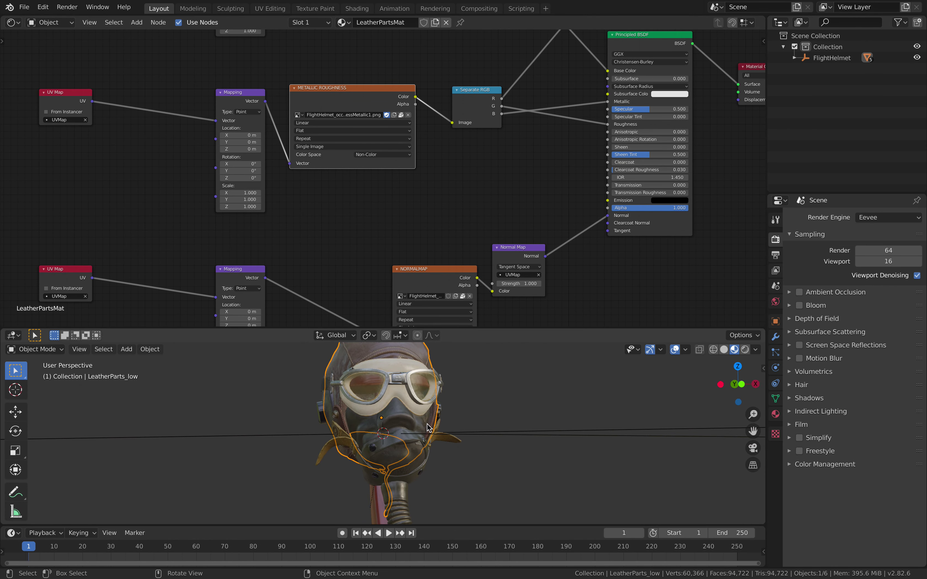
scroll(428, 427, up, 8)
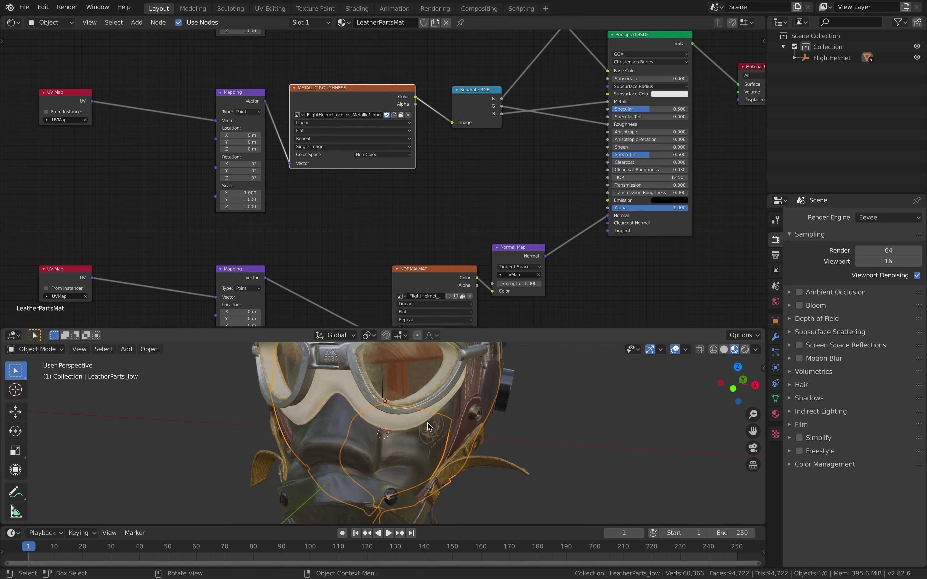
scroll(428, 427, down, 5)
scroll(410, 380, left, 4)
scroll(402, 379, up, 5)
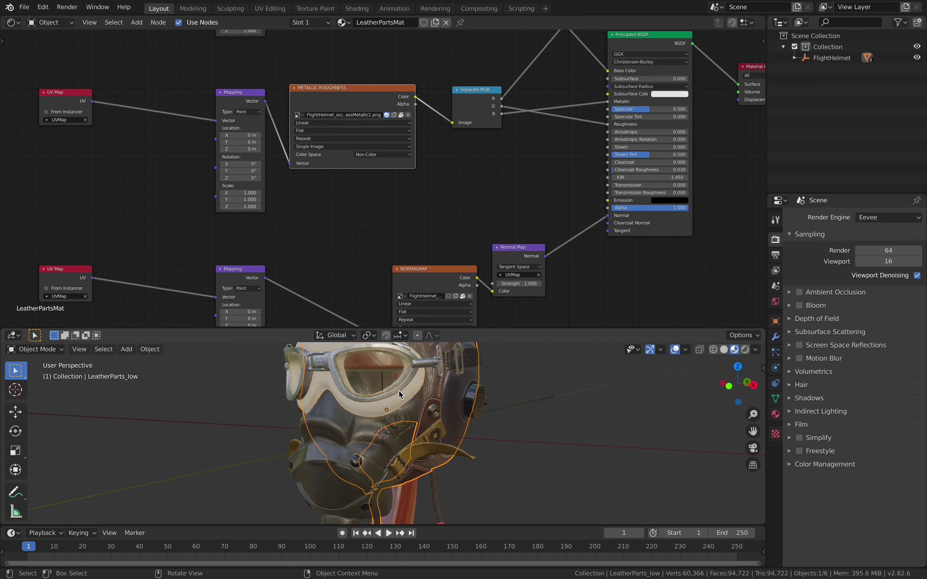
scroll(399, 391, right, 4)
scroll(364, 386, right, 3)
scroll(364, 385, down, 5)
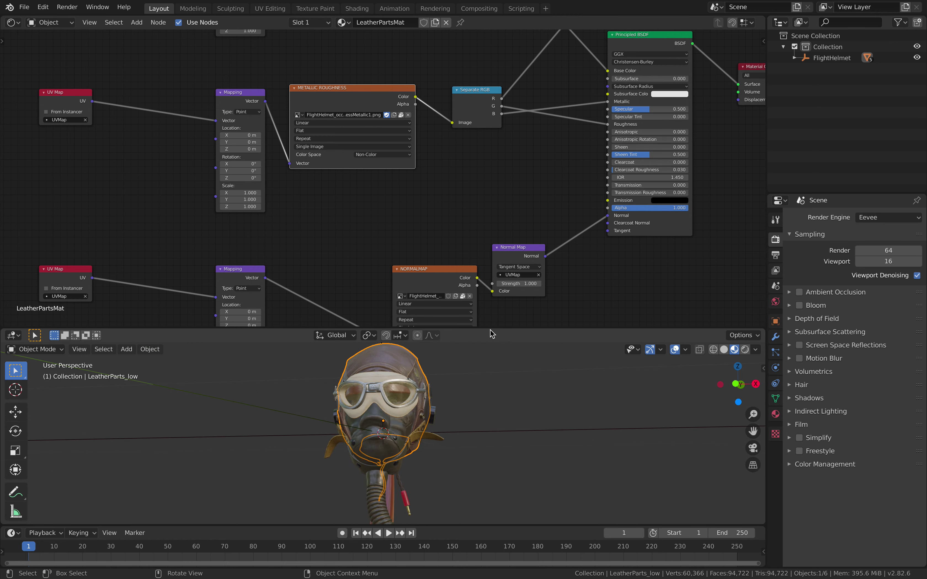
drag(492, 330, 491, 199)
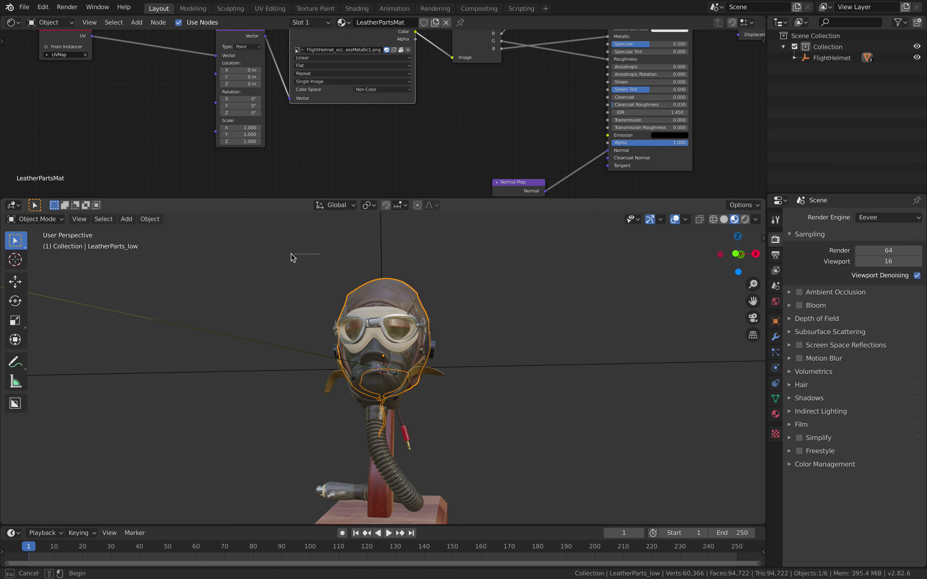
- Save the Blender scene to the Desktop as flighthelmetdemo.blend
click(242, 265)
scroll(242, 265, right, 3)
click(27, 7)
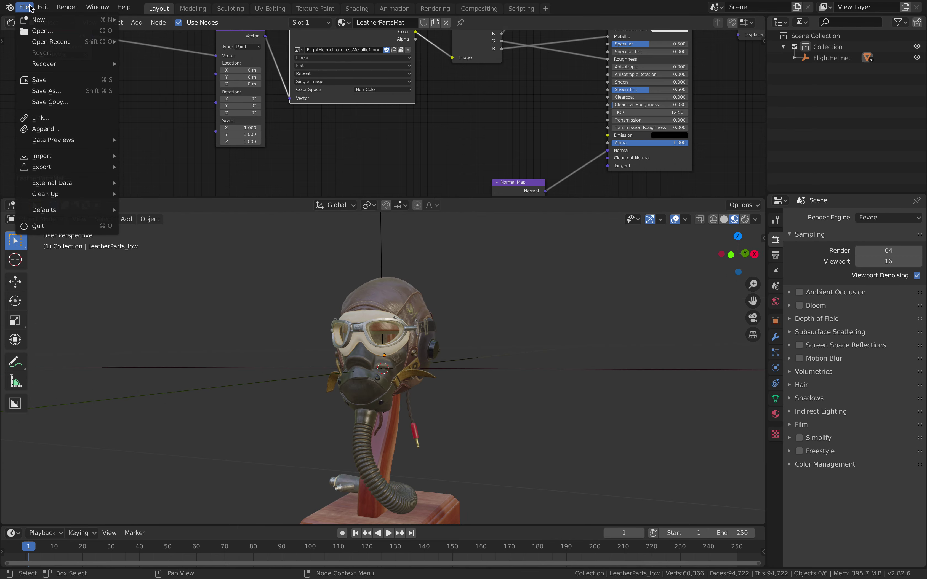
click(46, 90)
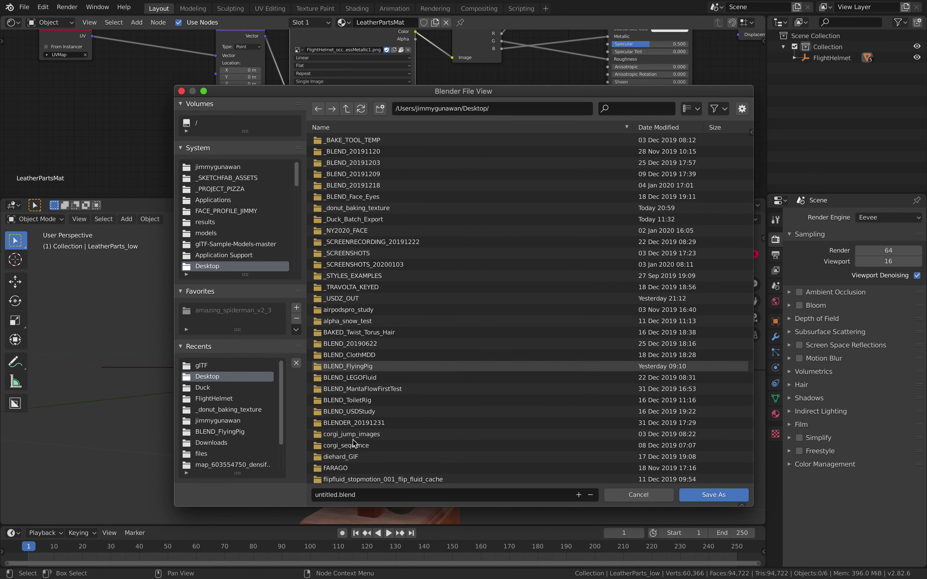
click(331, 496)
text(fligh)
text(thelmetdemo)
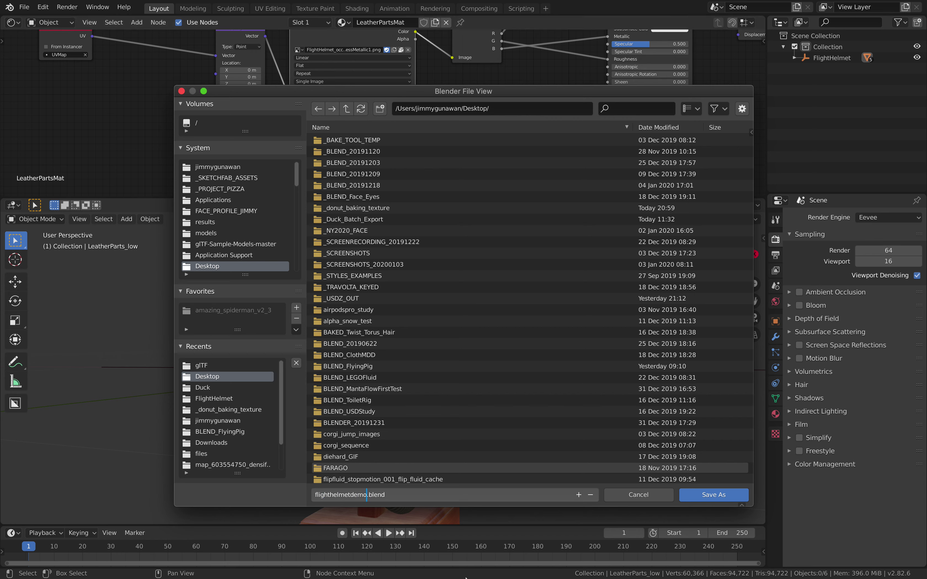
key(Return)
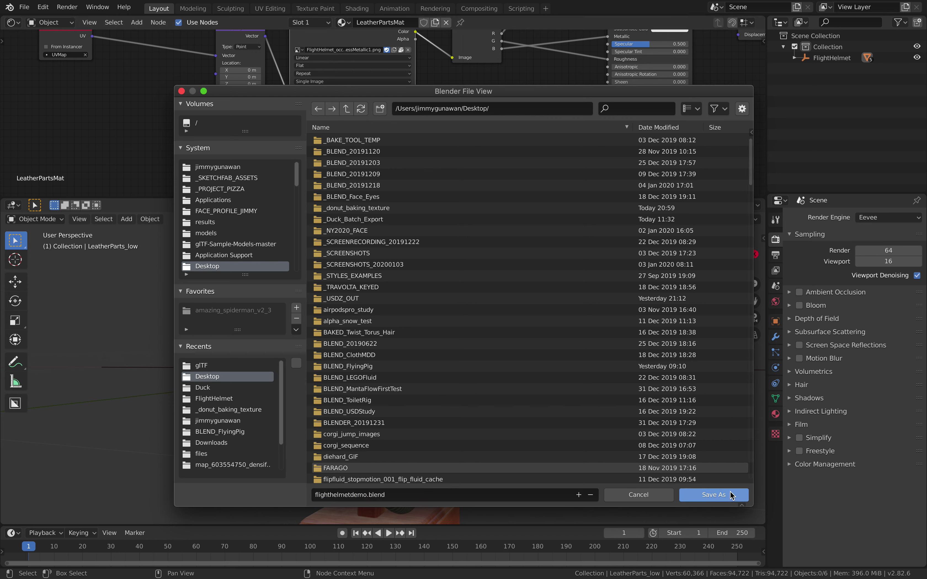
key(Return)
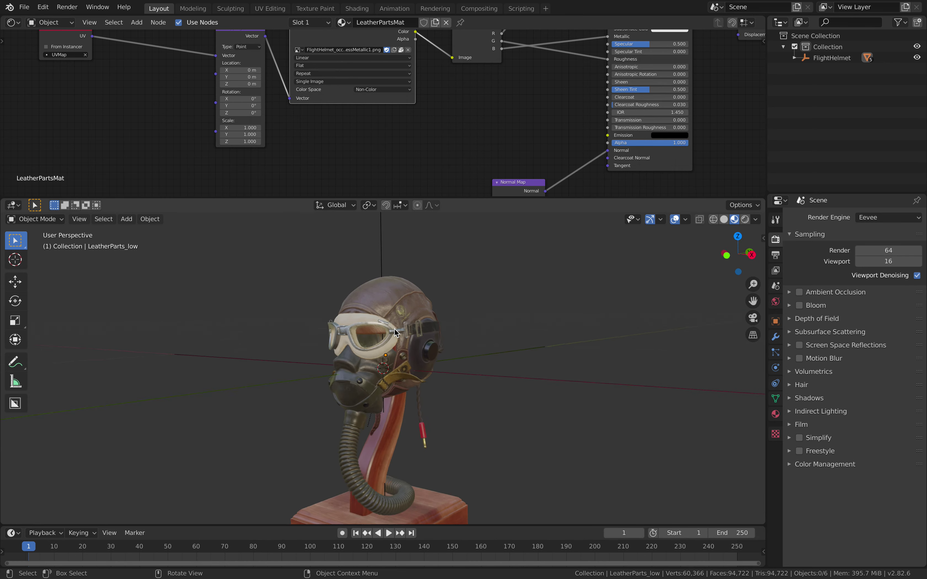
- Select the goggle lenses and split off an Image Editor beside the 3D viewport
middle_drag(432, 307, 387, 327)
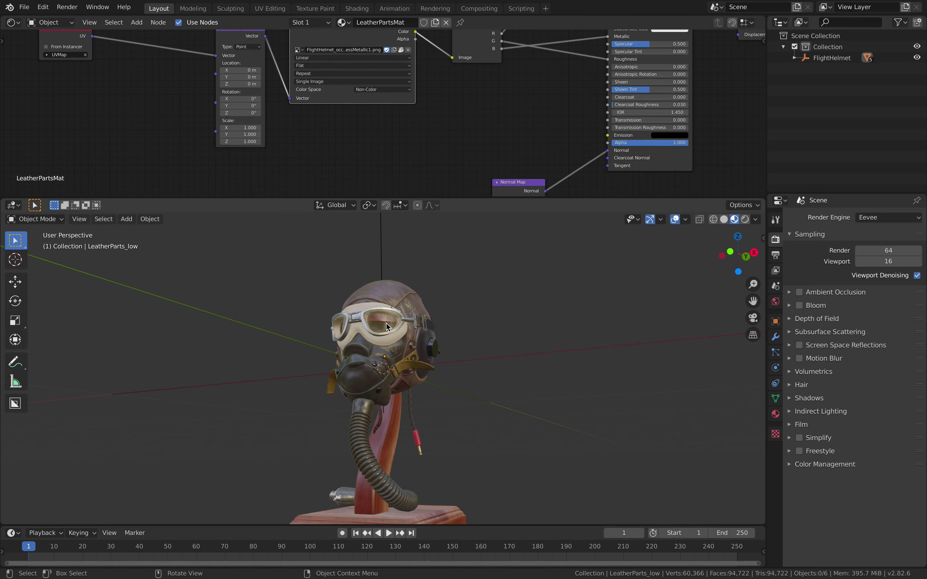
mouse_move(340, 349)
middle_down()
mouse_move(322, 350)
mouse_move(348, 349)
mouse_move(340, 349)
middle_up()
click(372, 328)
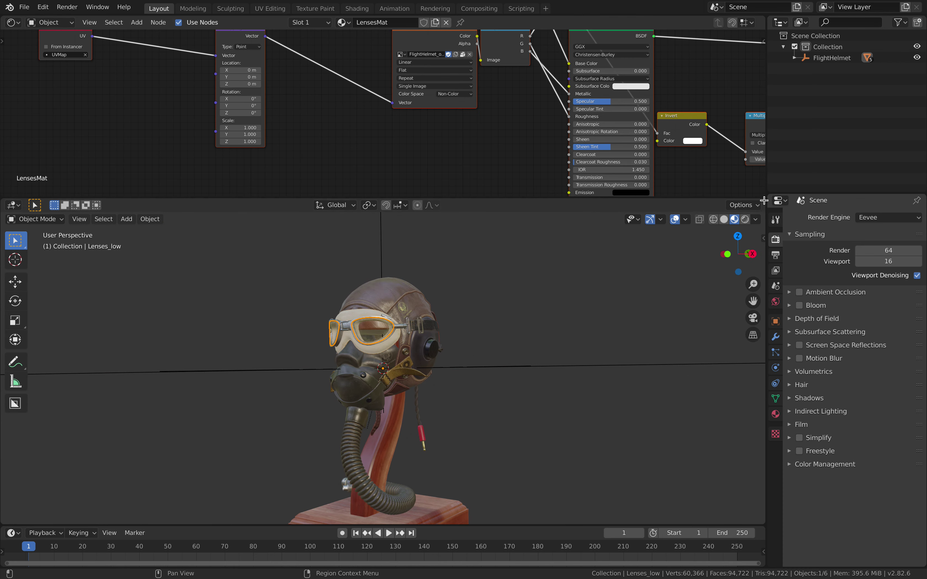
drag(440, 214, 350, 215)
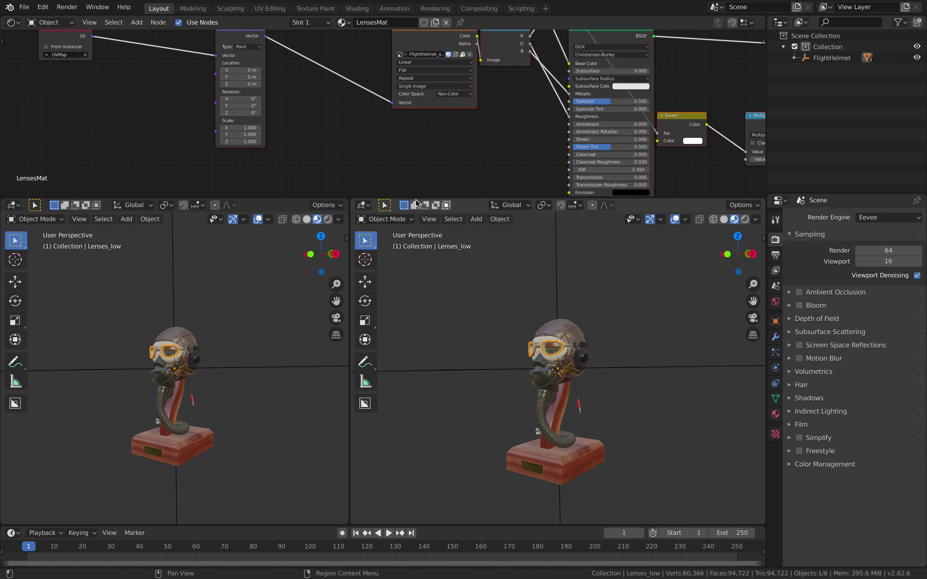
click(363, 205)
click(394, 258)
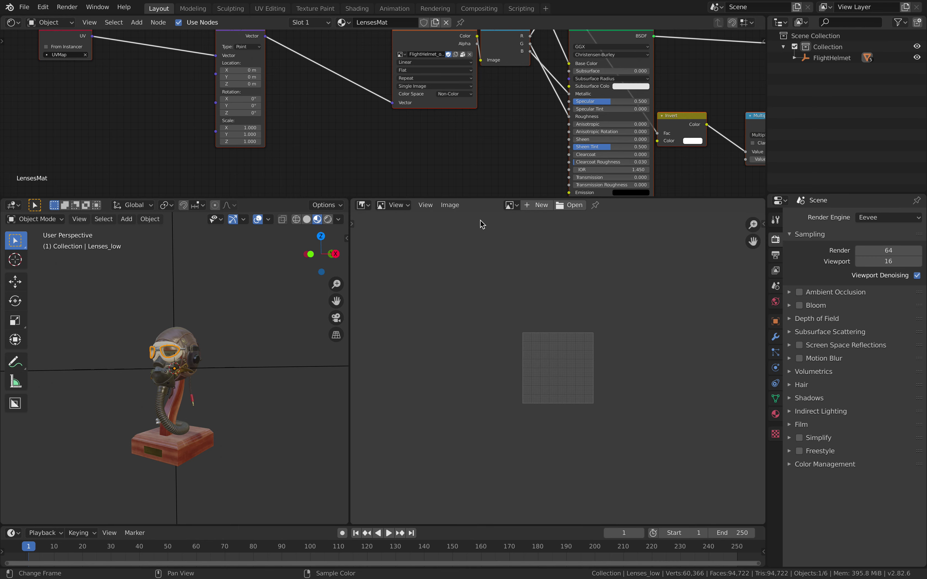
- Browse the scene's texture images and display FlightHelmet_baseColor.png in full in the Image Editor
click(512, 203)
scroll(535, 252, down, 10)
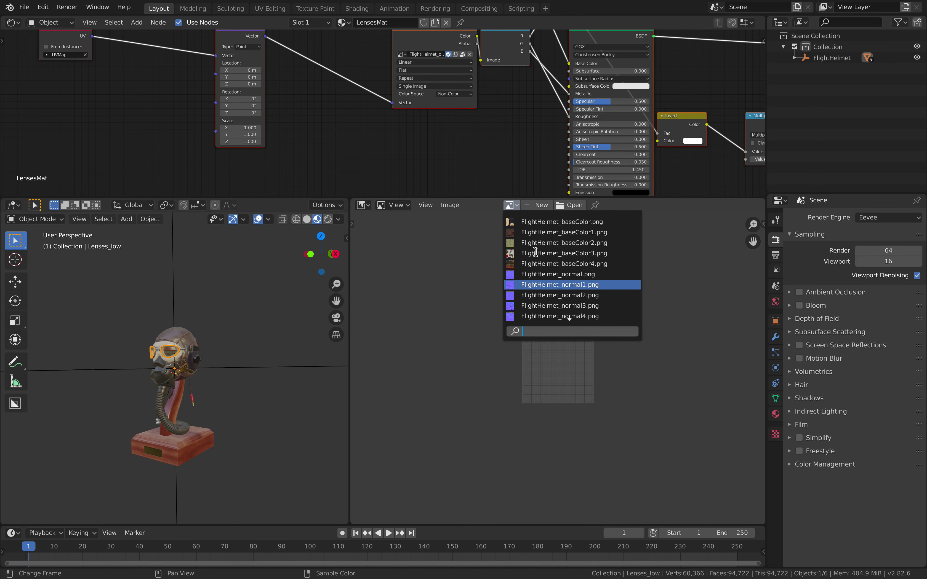
scroll(536, 251, down, 3)
scroll(536, 252, up, 13)
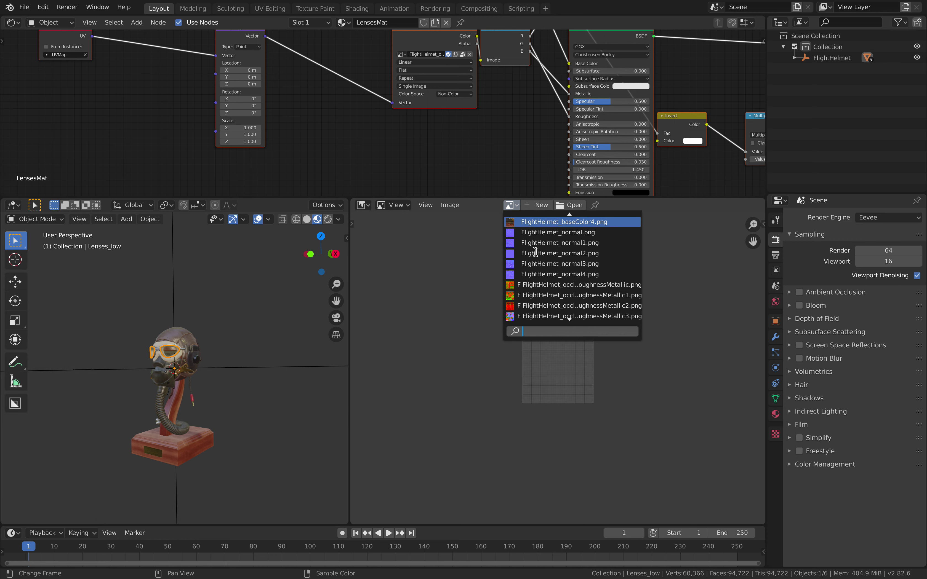
scroll(568, 264, up, 4)
scroll(567, 315, down, 2)
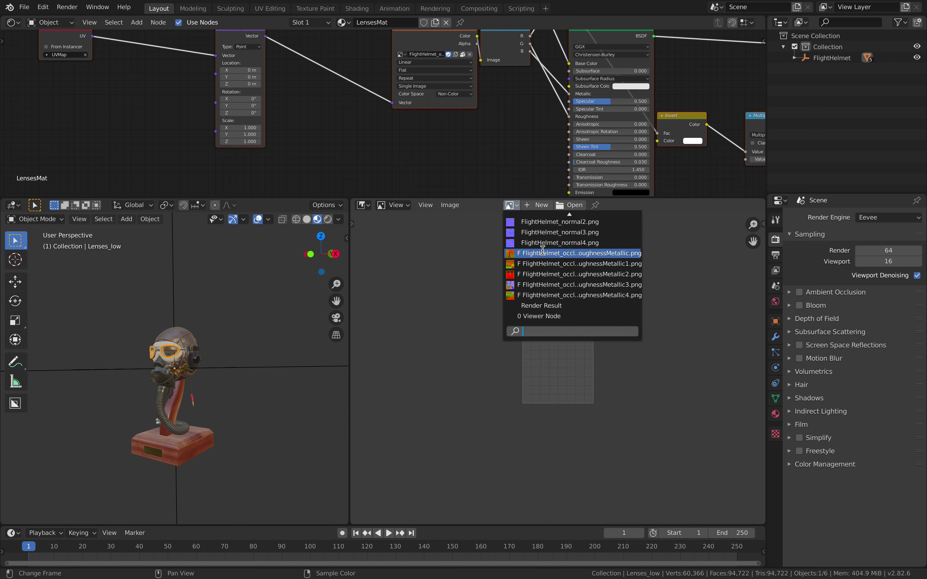
scroll(539, 218, up, 6)
scroll(540, 228, up, 3)
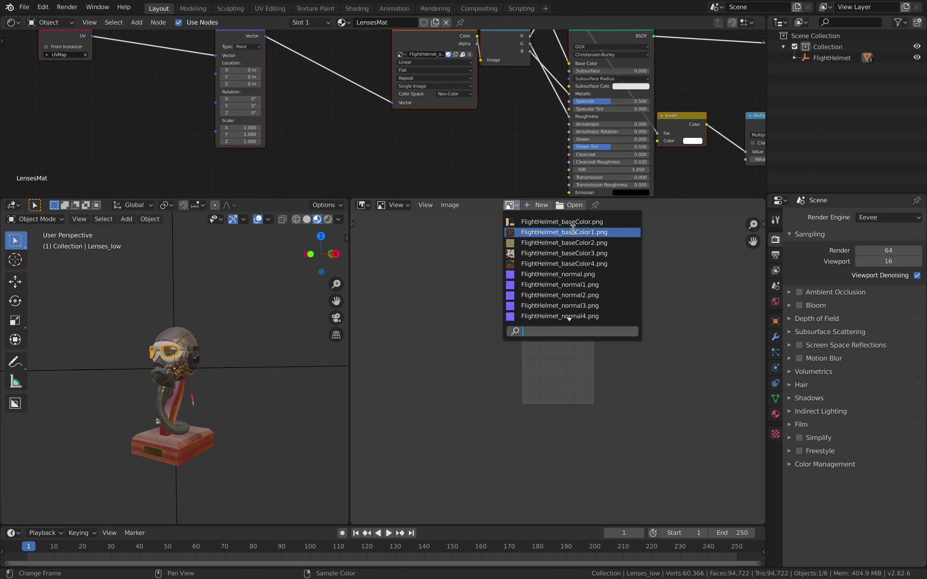
click(567, 221)
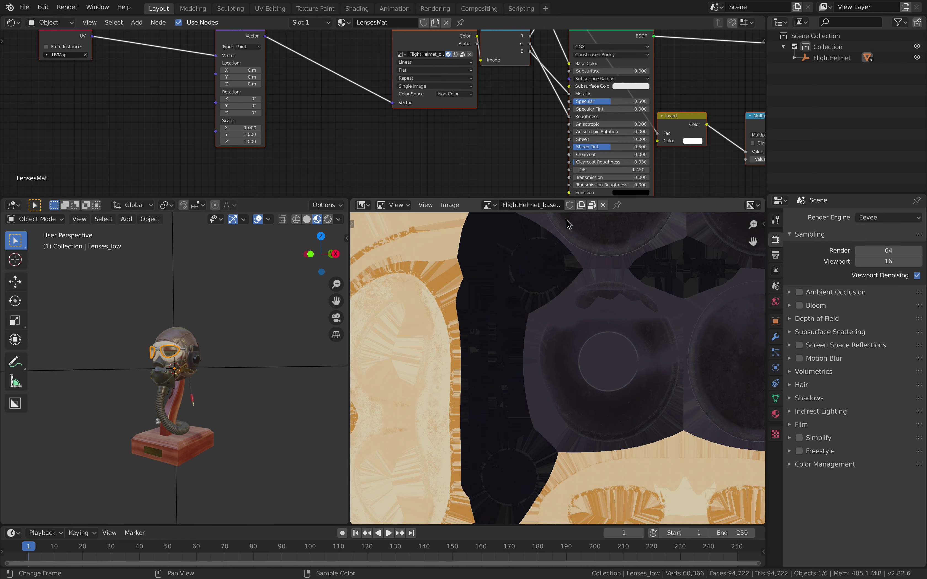
scroll(544, 318, down, 3)
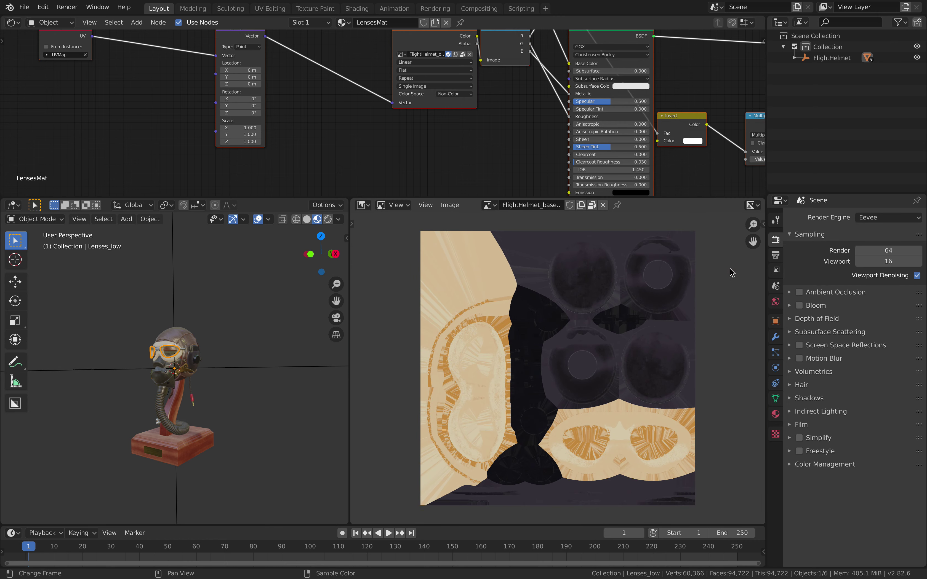
- Inspect the Alpha and Color channels of FlightHelmet_baseColor.png, and restore the Color and Alpha display
click(752, 206)
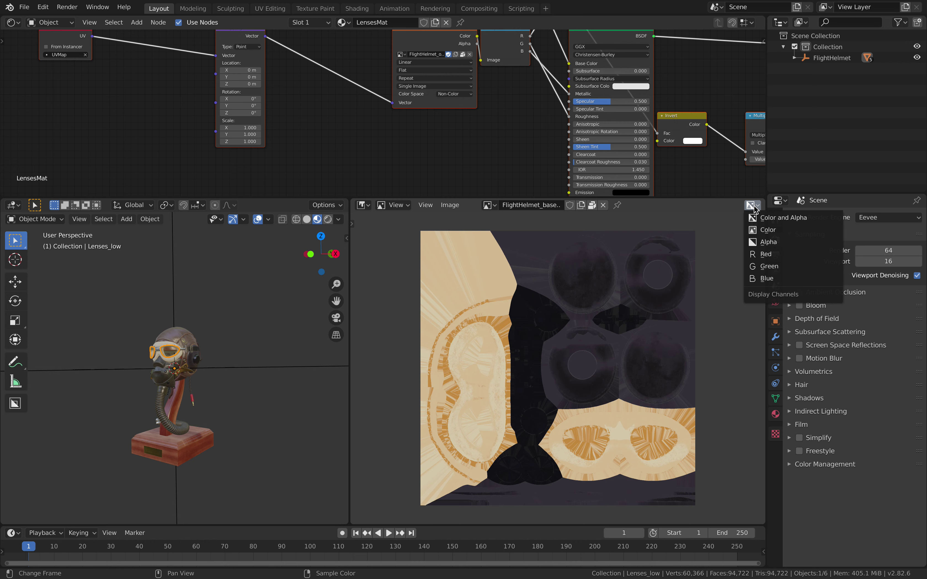
click(765, 242)
click(753, 207)
click(757, 217)
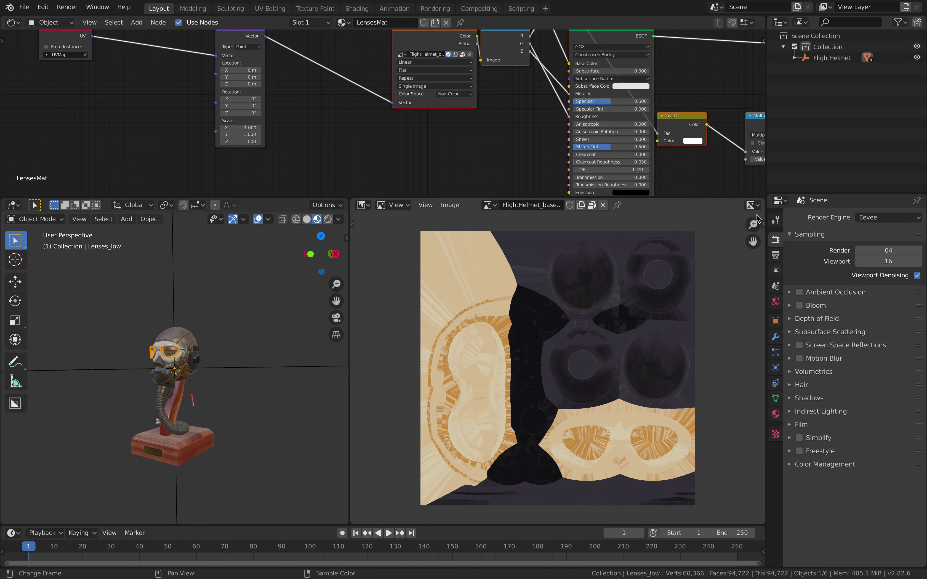
click(751, 206)
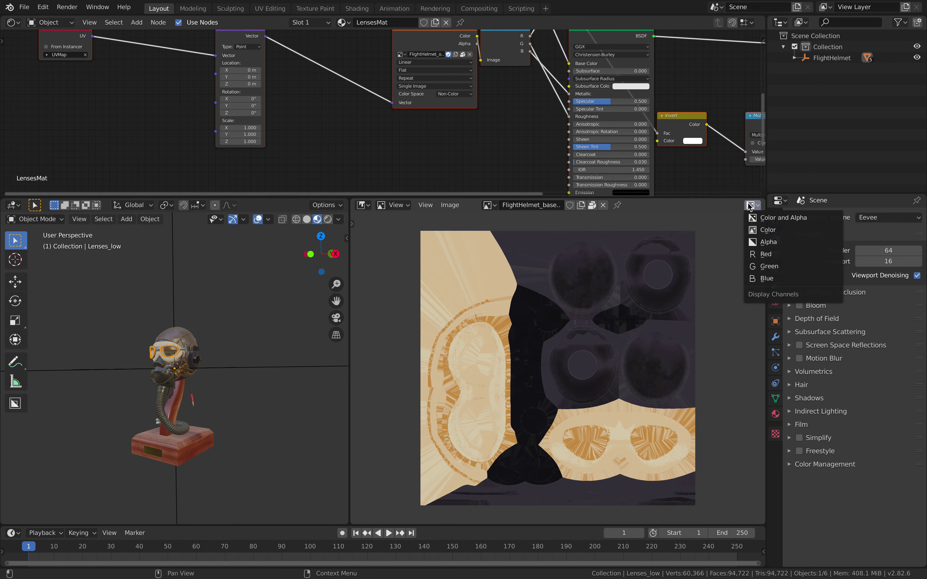
click(765, 230)
click(753, 205)
click(764, 242)
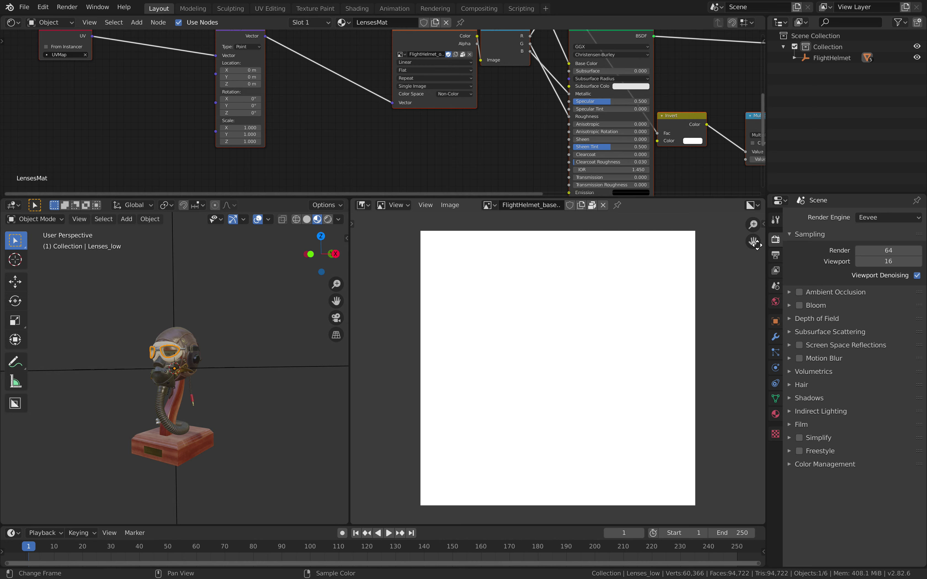
click(754, 206)
click(756, 216)
- View FlightHelmet_baseColor1.png and FlightHelmet_baseColor2.png in the Image Editor
click(489, 205)
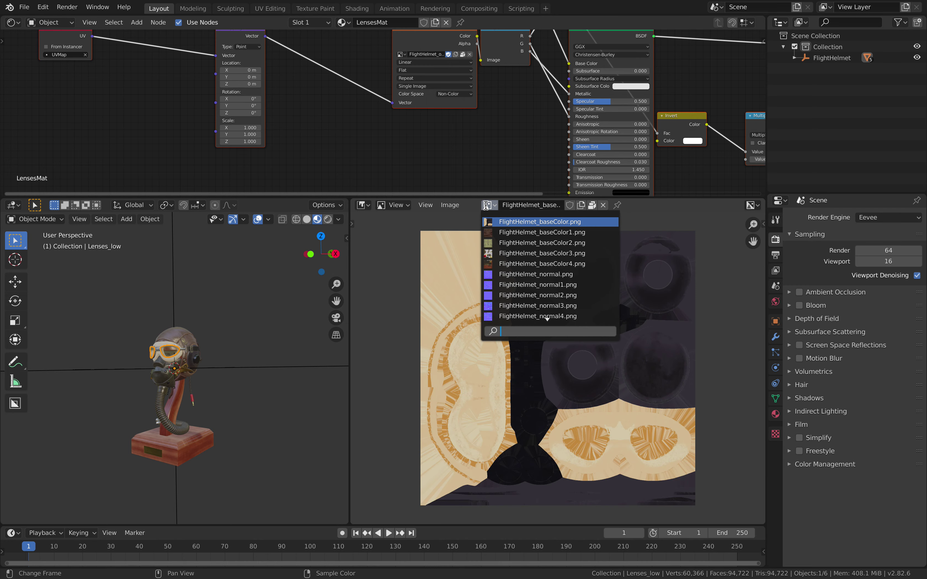
click(535, 232)
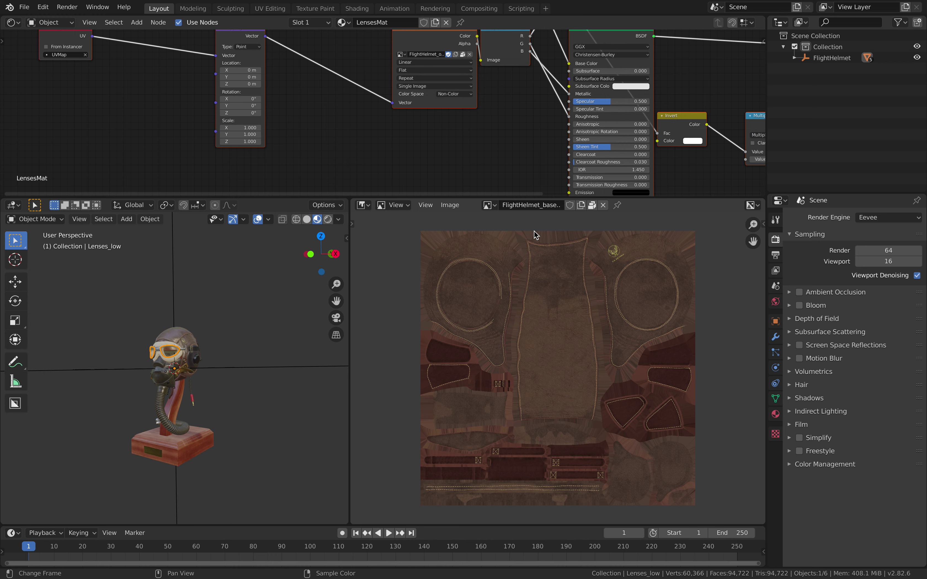
click(489, 205)
click(499, 243)
click(489, 205)
click(639, 325)
scroll(639, 325, up, 3)
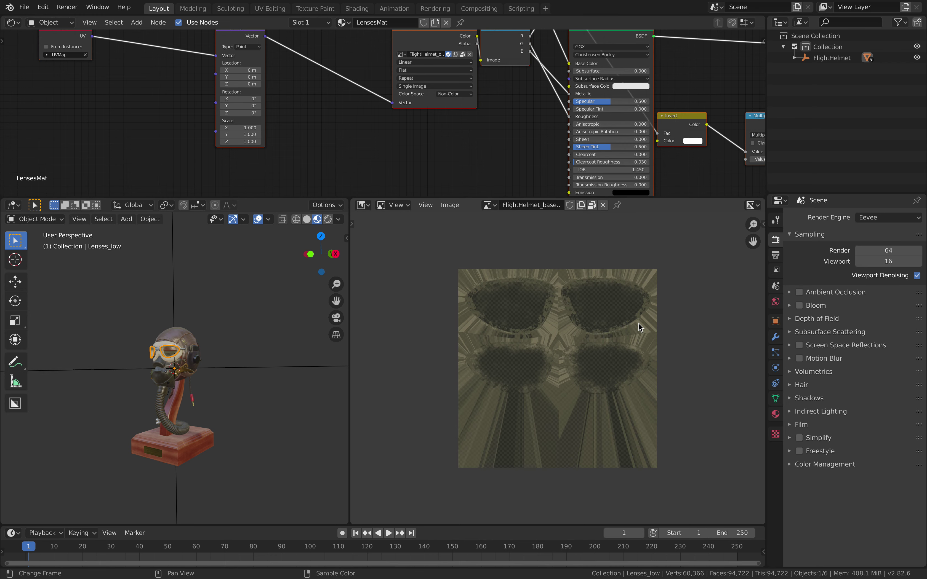
- Inspect the Color and Alpha, Color, and Alpha channel displays of FlightHelmet_baseColor2.png
click(752, 206)
click(768, 221)
click(751, 206)
click(764, 230)
click(751, 205)
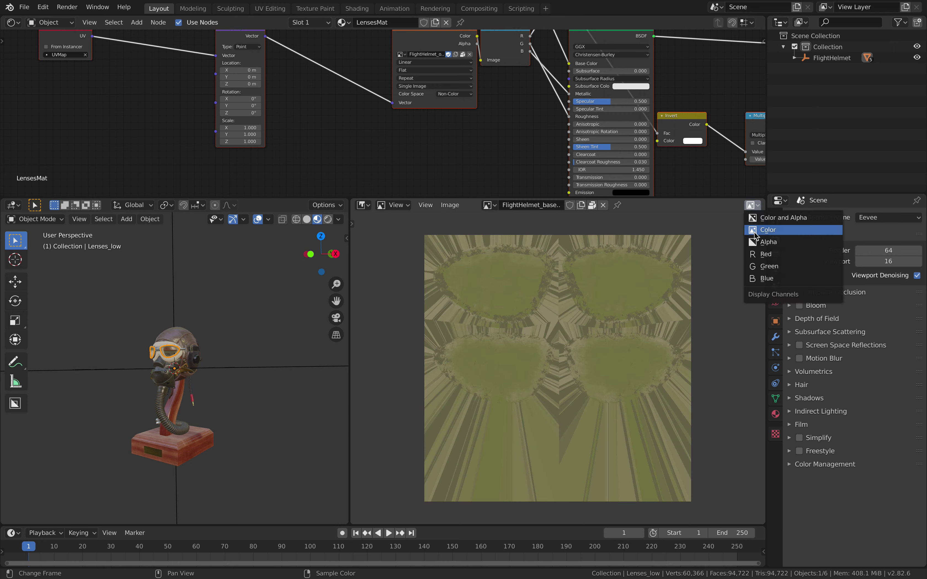
click(762, 239)
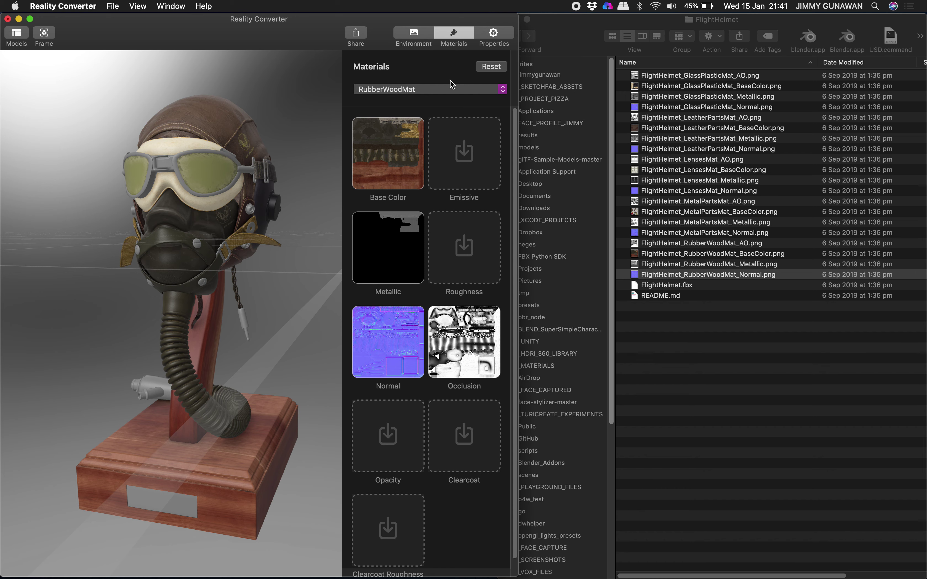
- In Reality Converter, choose LensesMat and assign FlightHelmet_LensesMat_BaseColor.png from Finder to its Metallic and Opacity slots
click(449, 89)
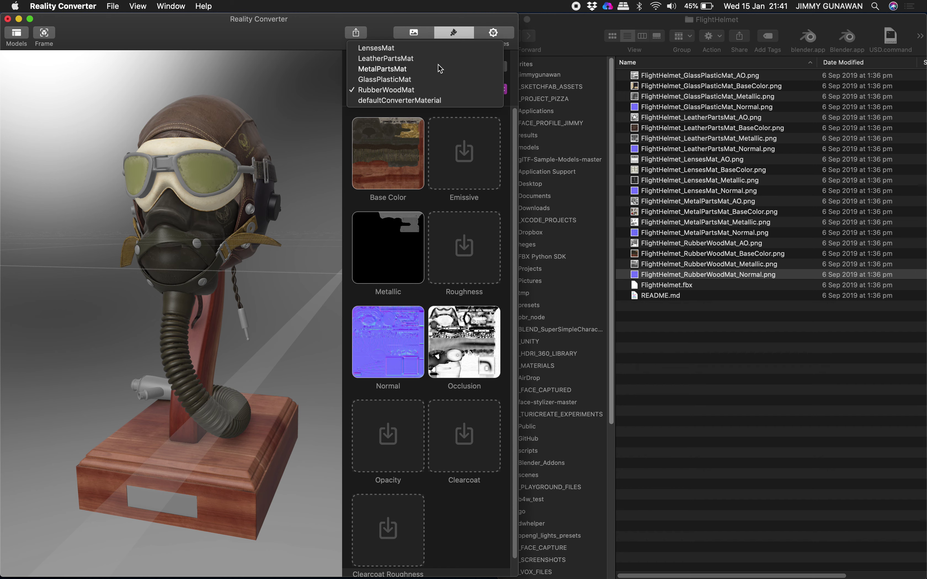
click(402, 79)
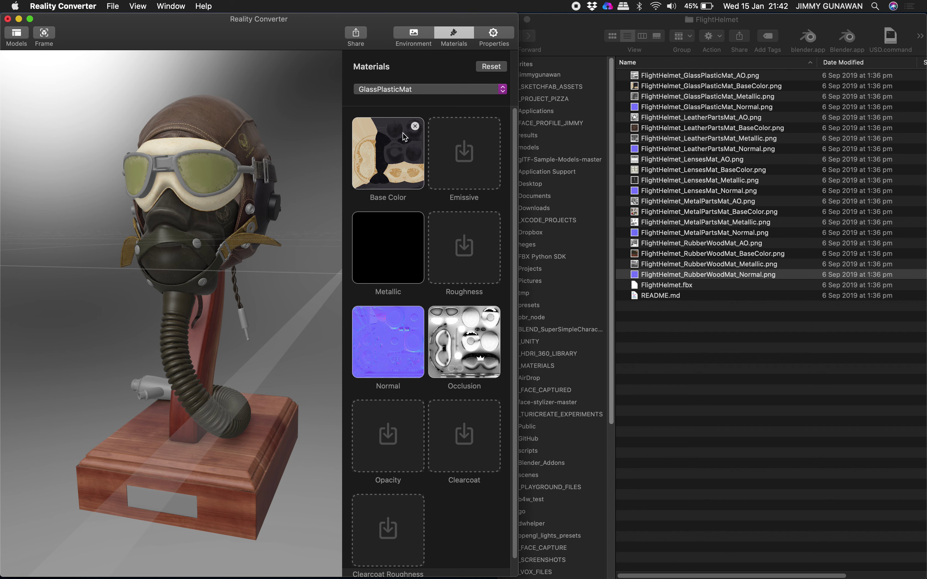
click(417, 90)
click(390, 59)
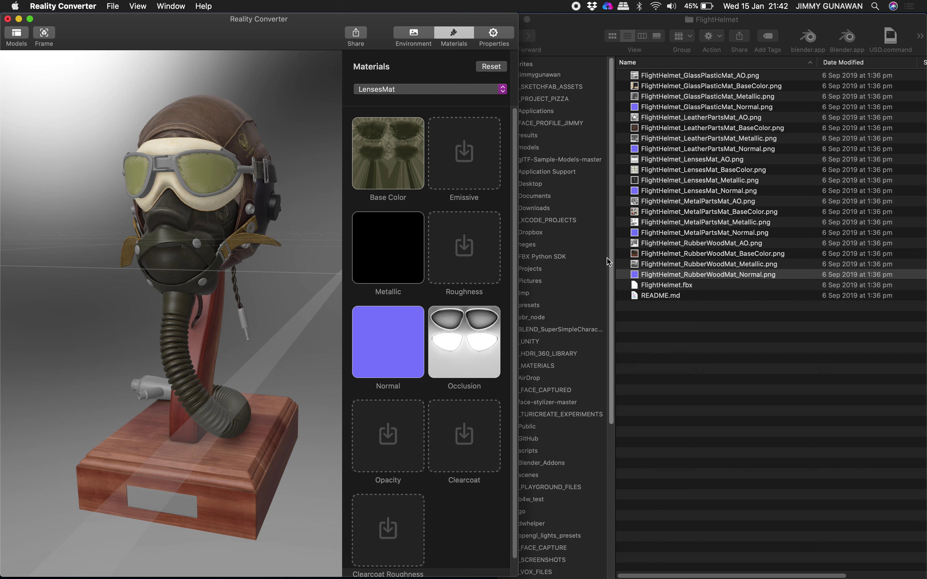
drag(718, 170, 398, 242)
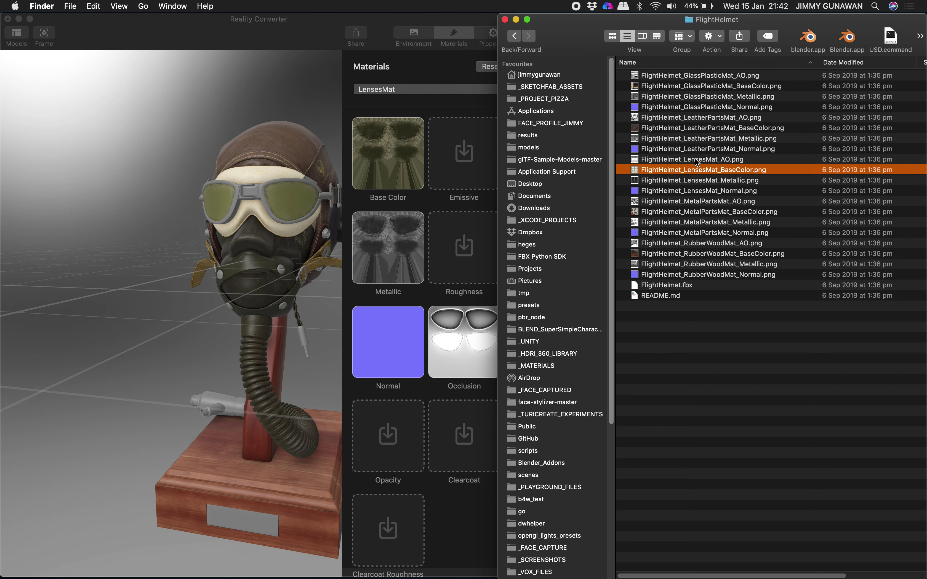
drag(725, 171, 385, 450)
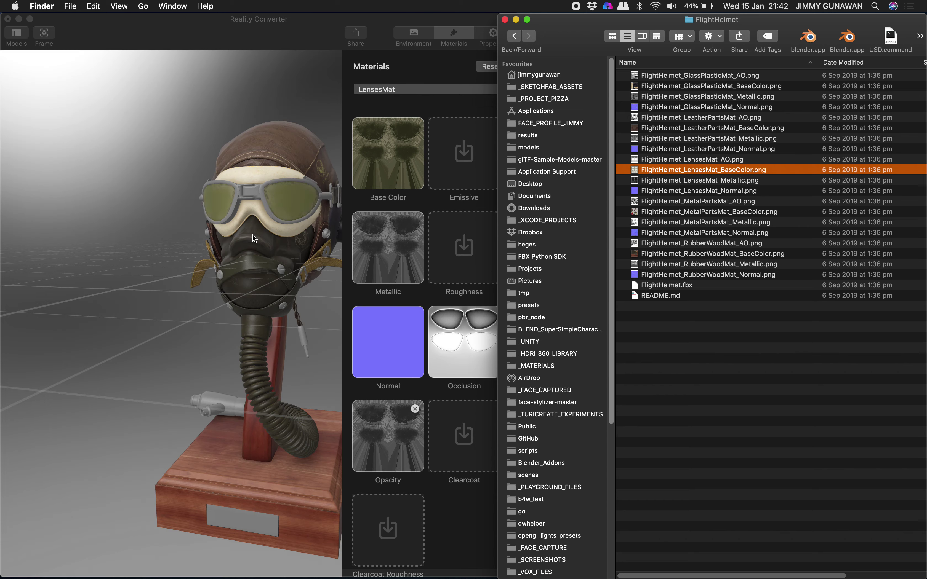
- Remove the Metallic texture from LensesMat and check the goggle lenses from several angles
click(251, 237)
mouse_move(202, 224)
mouse_down()
mouse_move(180, 225)
mouse_move(191, 224)
mouse_up()
mouse_move(365, 462)
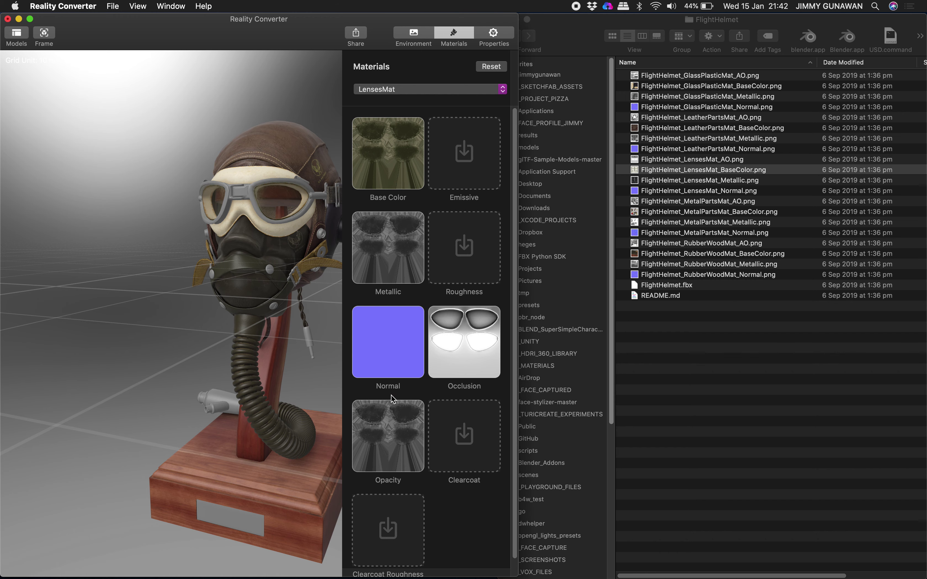
mouse_move(400, 436)
scroll(187, 263, up, 10)
drag(216, 213, 167, 234)
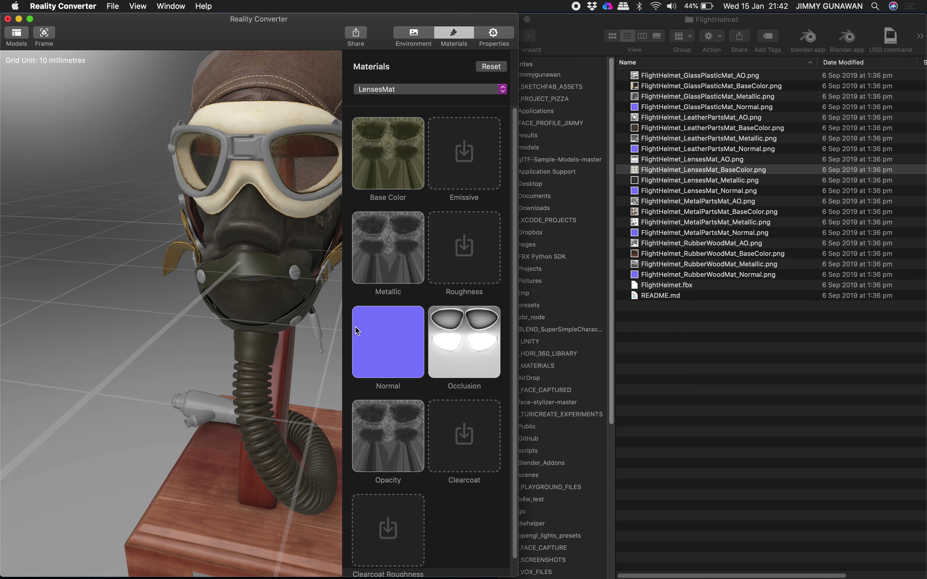
click(416, 221)
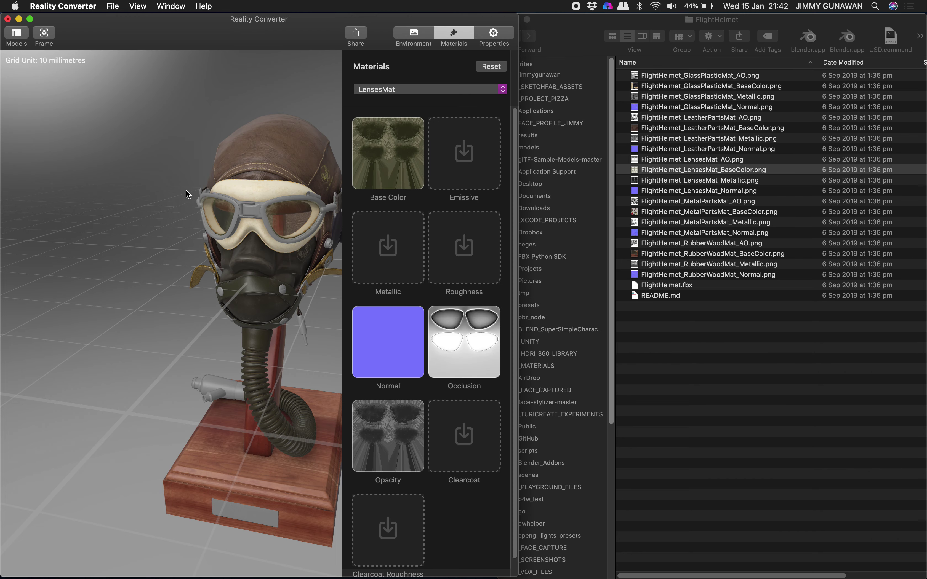
drag(187, 194, 114, 154)
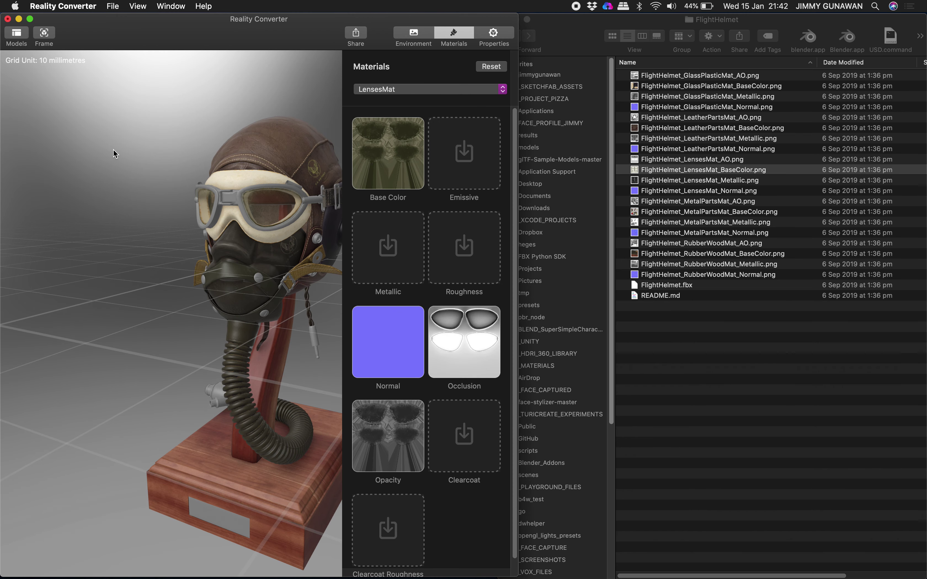
- Open the file commands for exporting or sharing the textured FlightHelmet
click(112, 8)
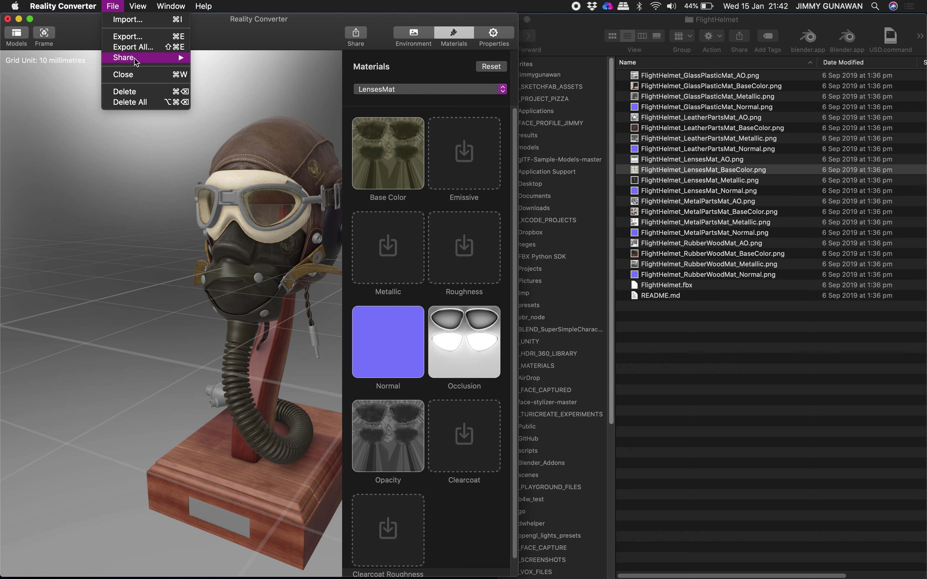
click(135, 38)
click(280, 120)
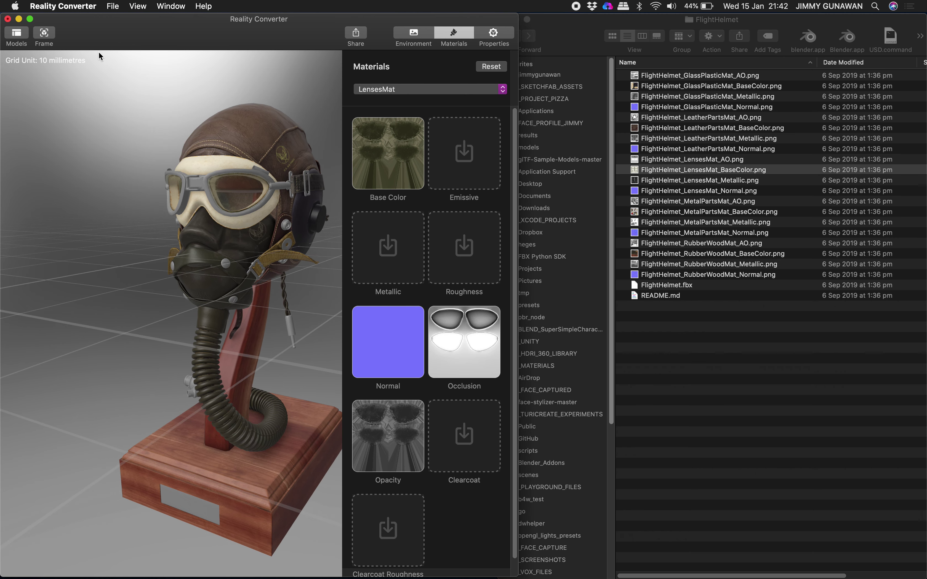
click(108, 6)
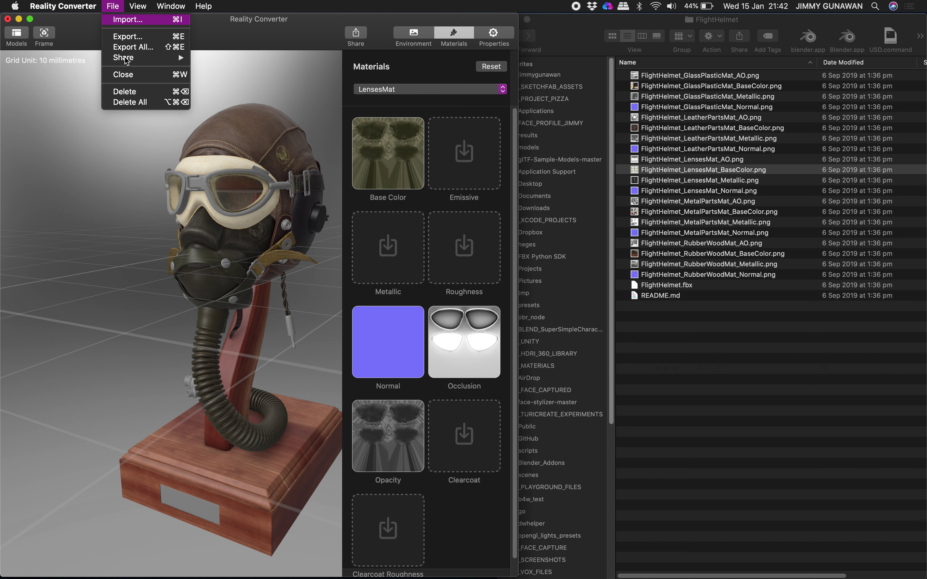
click(262, 39)
- Narrow the Reality Converter window so the file browser beside it is fully exposed
double_click(516, 18)
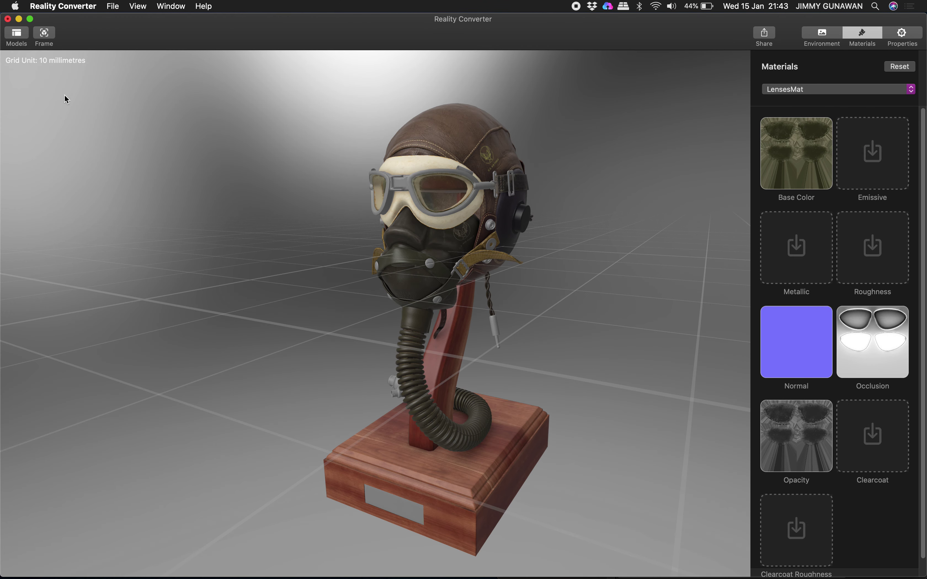
drag(925, 17, 487, 2)
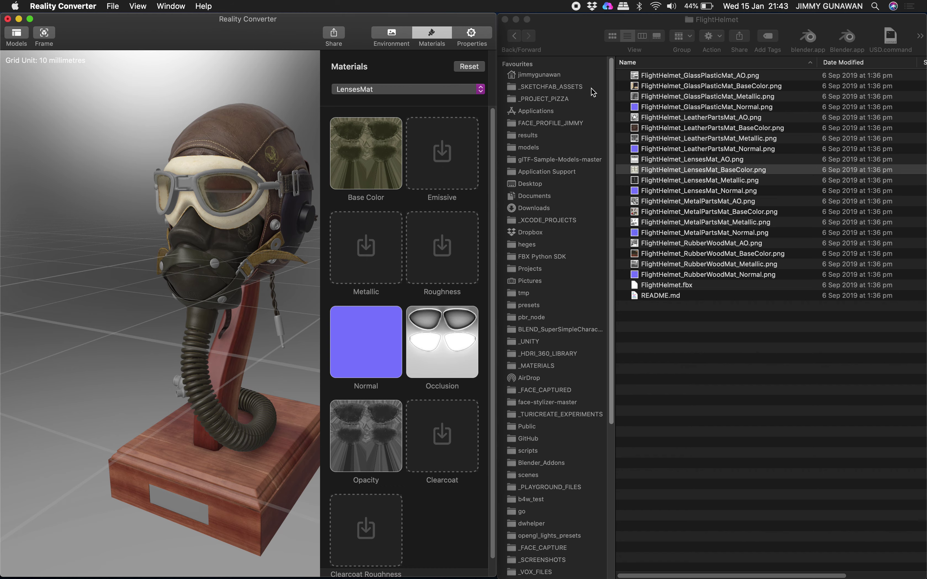
- Switch to Blender and open the recent file duck_colorize_study_004.blend
key(ctrl+Right)
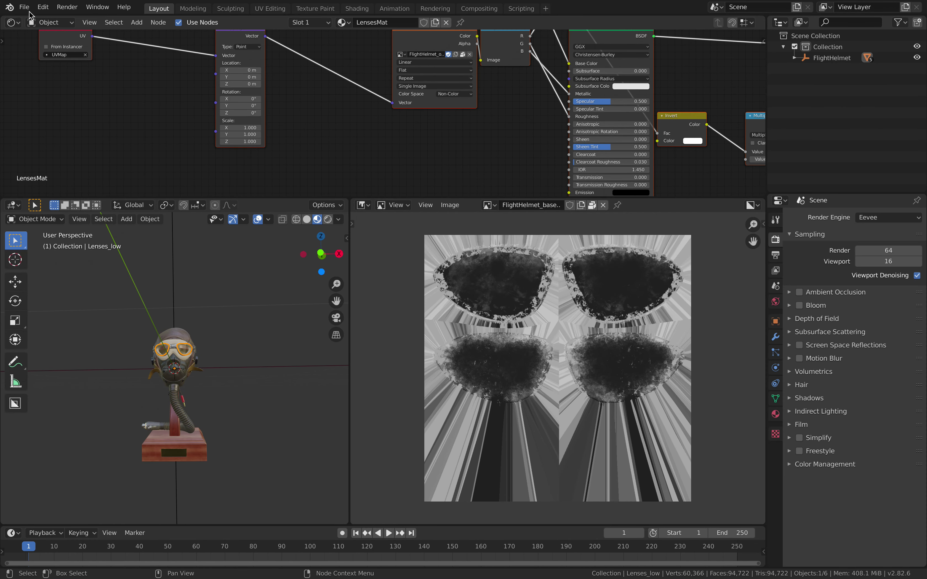
click(24, 7)
mouse_move(69, 42)
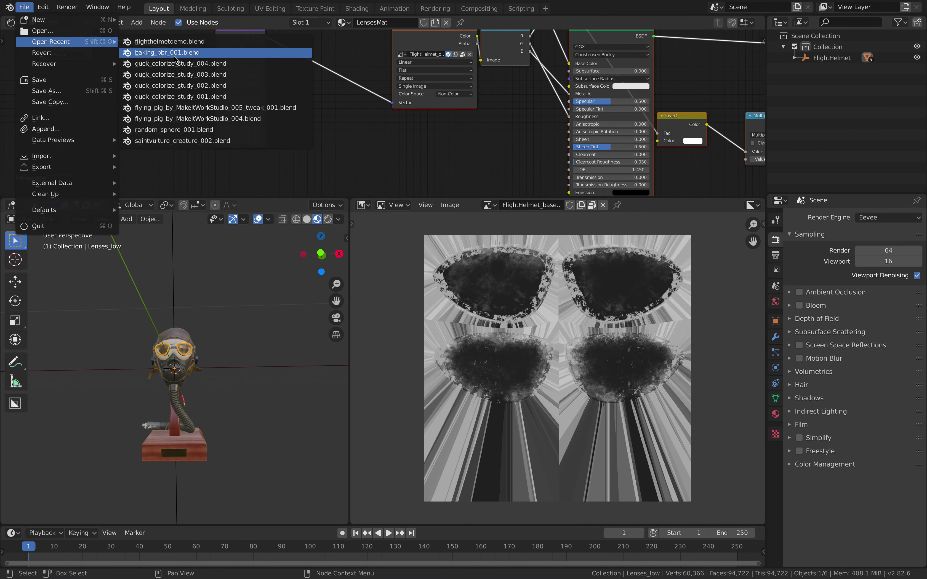
click(183, 66)
click(380, 304)
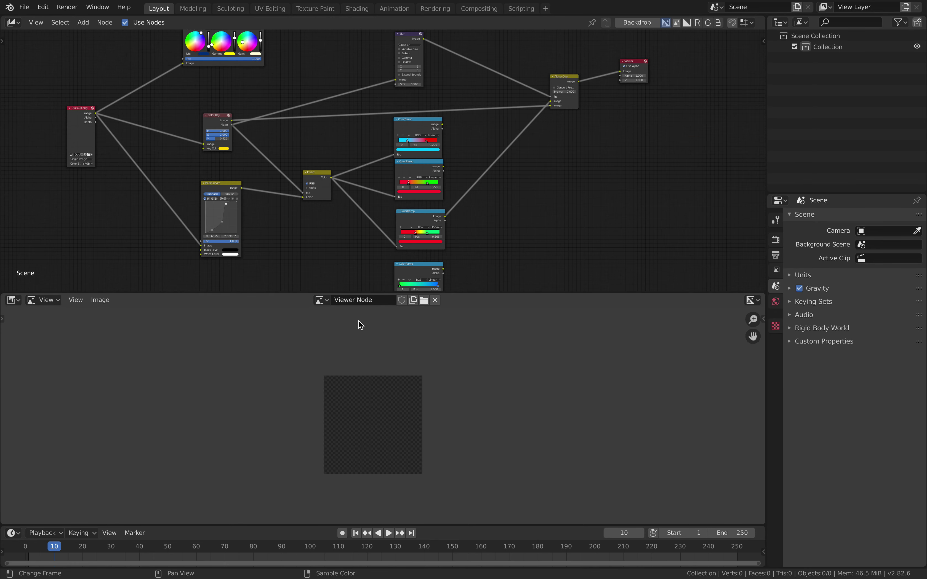
- Advance the timeline three frames to frame 13
key(Right)
key(Right)
key(Right)
- Examine the compositor node tree from the DuckCM.png image through the Color Key, RGB Curves, Invert and ColorRamp nodes
middle_drag(349, 328, 354, 324)
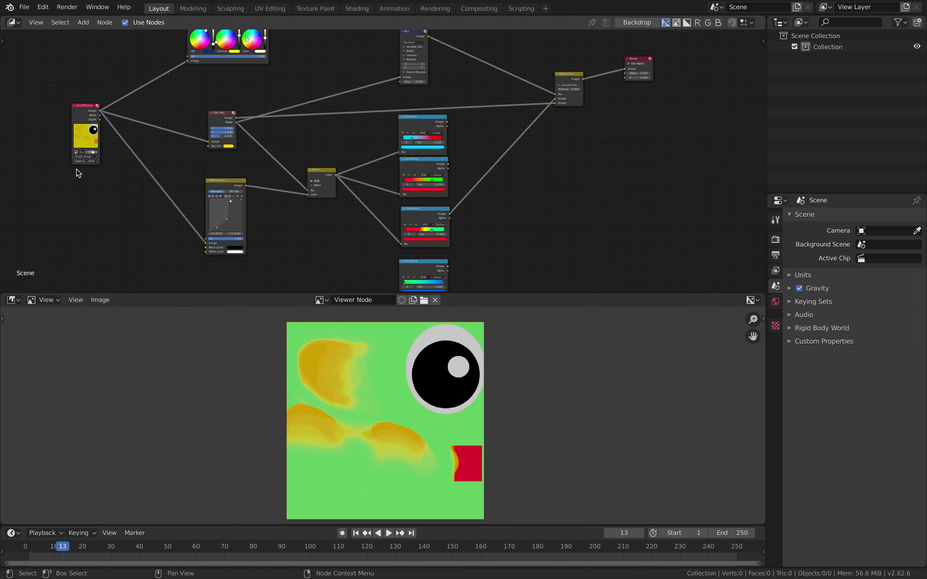
scroll(76, 172, left, 5)
scroll(77, 172, up, 2)
scroll(76, 172, right, 3)
scroll(77, 171, up, 2)
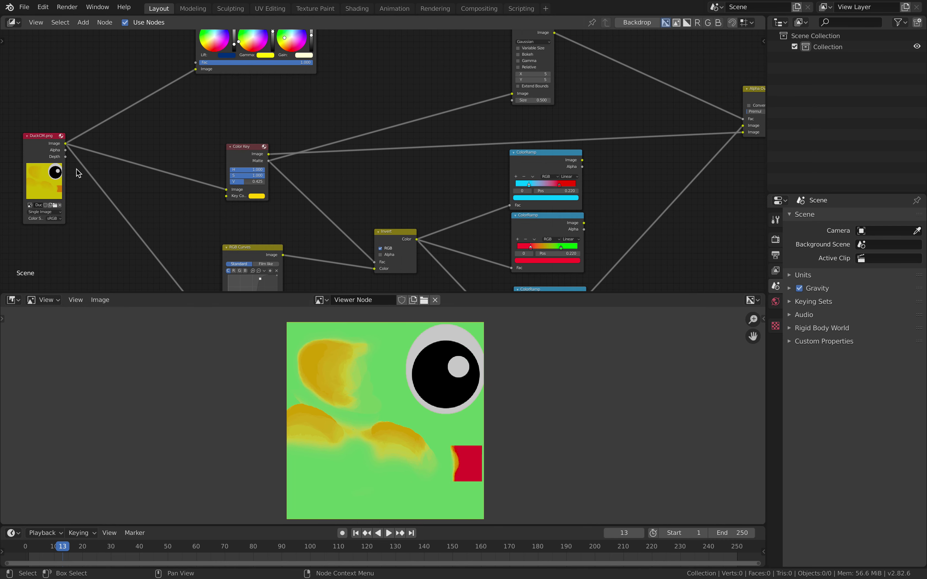
scroll(2, 199, left, 3)
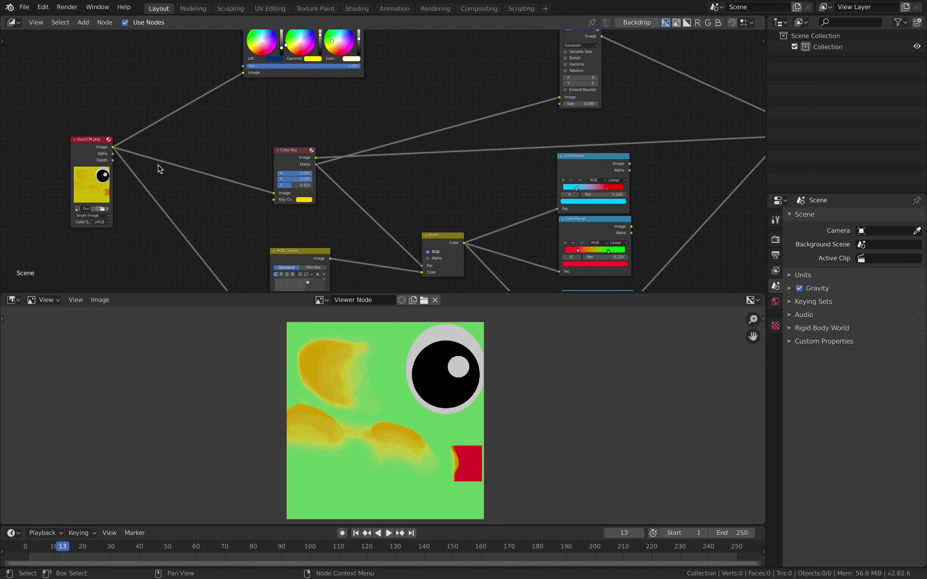
scroll(158, 165, left, 5)
scroll(158, 168, up, 2)
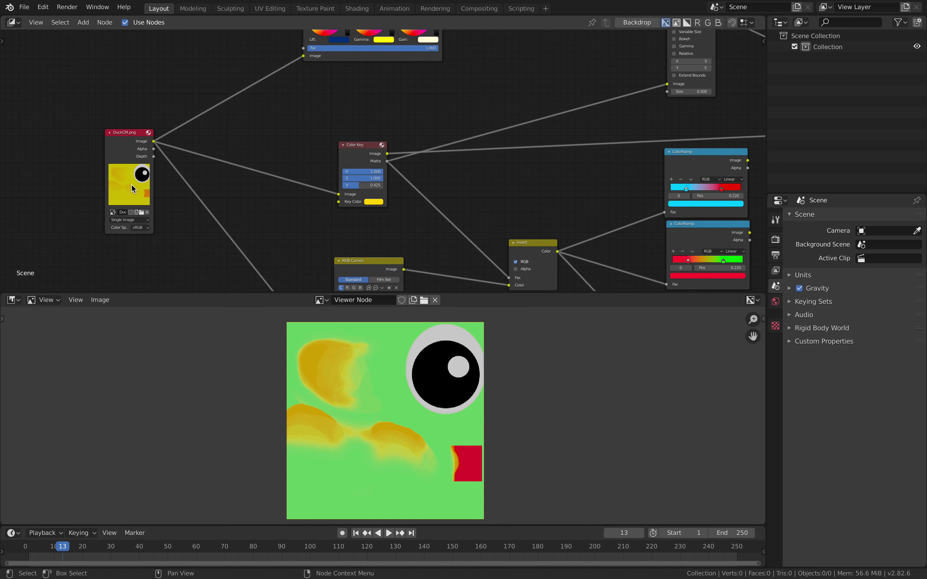
scroll(132, 188, down, 10)
scroll(132, 187, right, 12)
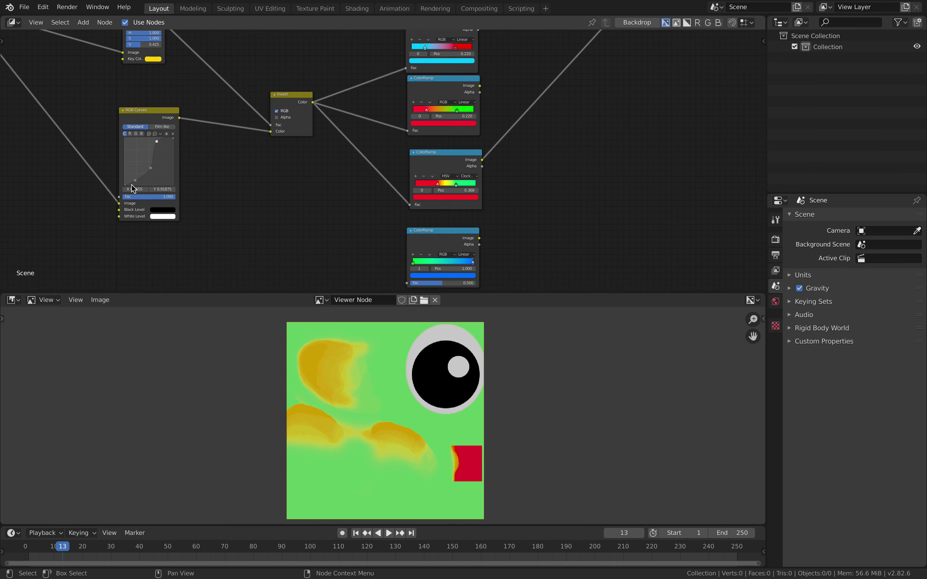
scroll(132, 188, down, 3)
scroll(411, 154, up, 2)
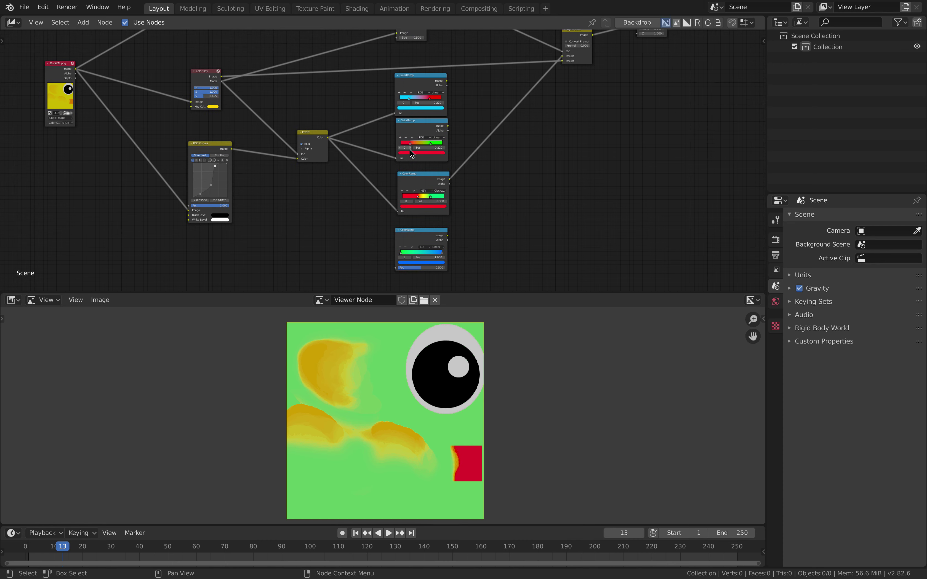
scroll(412, 154, up, 2)
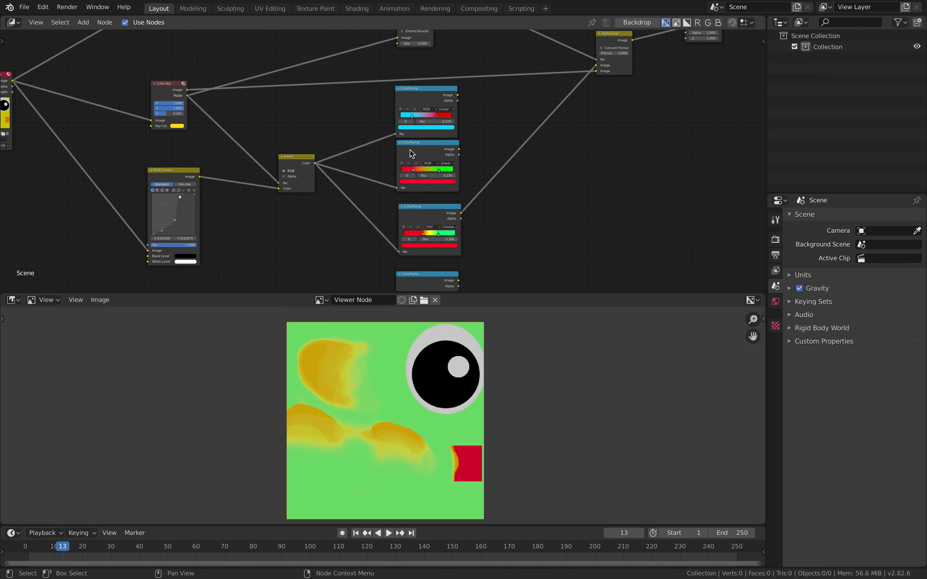
- In the Compositor, connect the cyan-to-red ColorRamp's Image output to the first Image input of the Alpha Over node
click(16, 23)
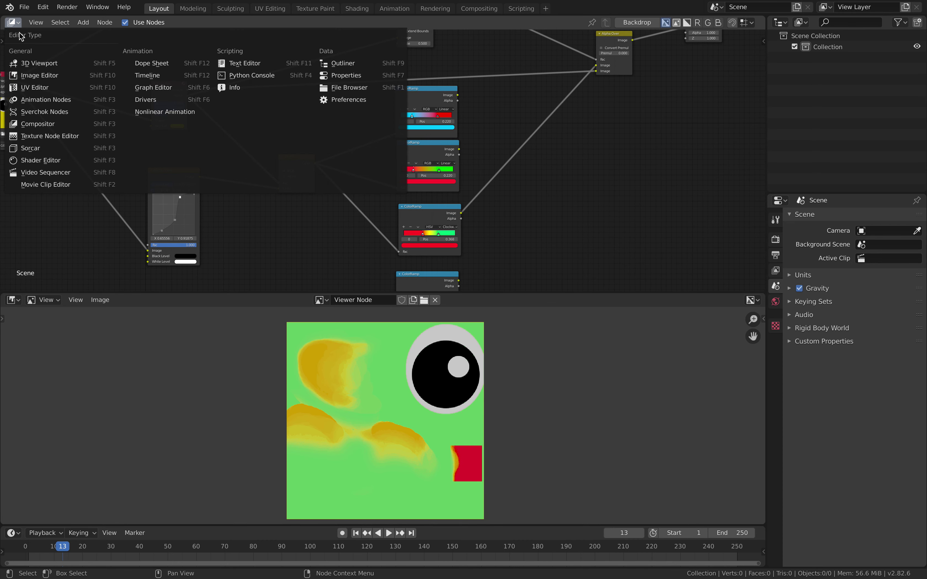
click(44, 122)
middle_drag(153, 117, 159, 127)
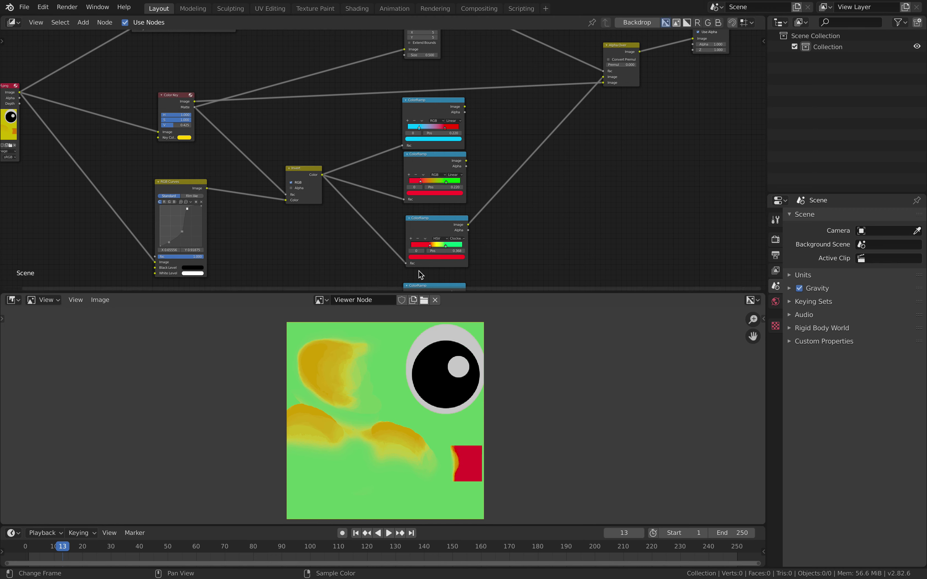
drag(466, 107, 603, 78)
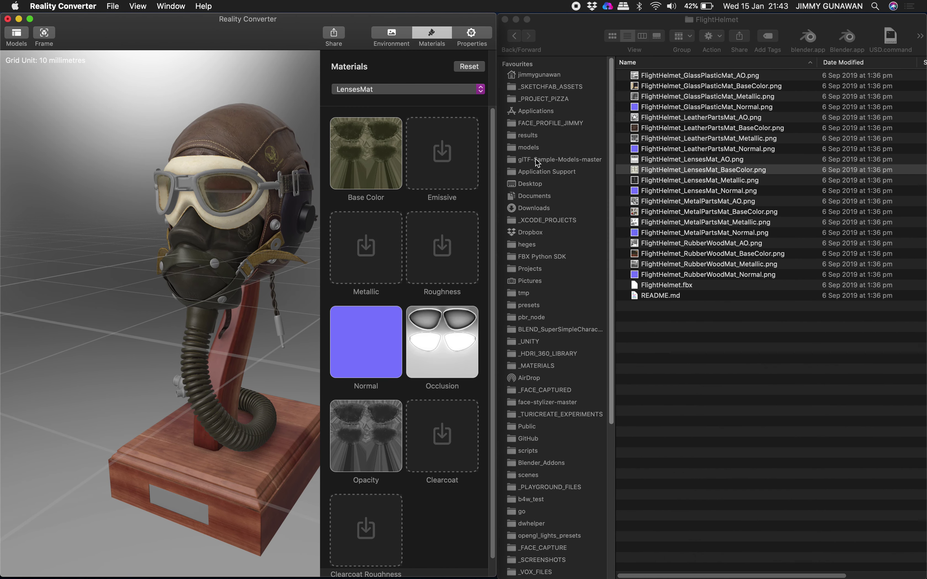
- Switch to Finder and open the Desktop folder, sorted by date modified with the newest files first
click(536, 184)
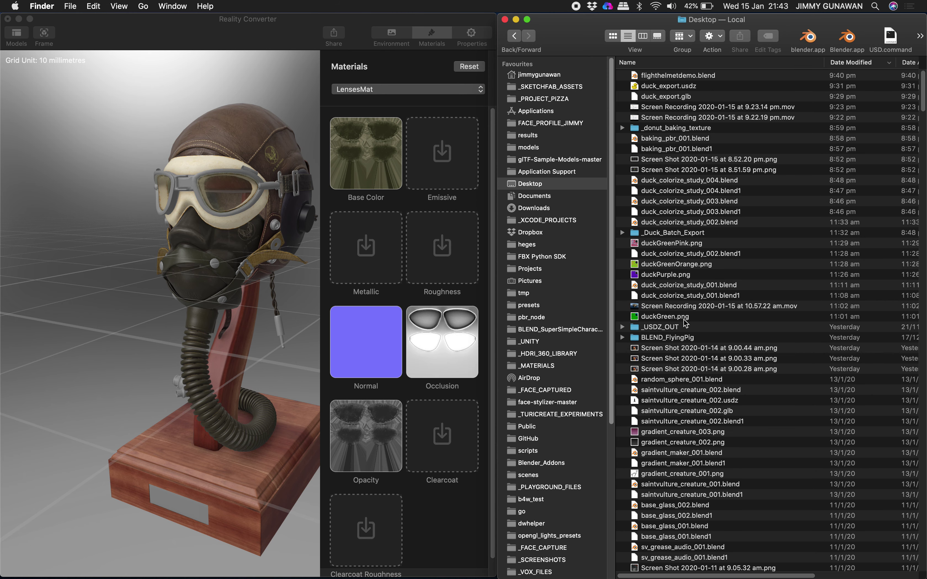
click(812, 66)
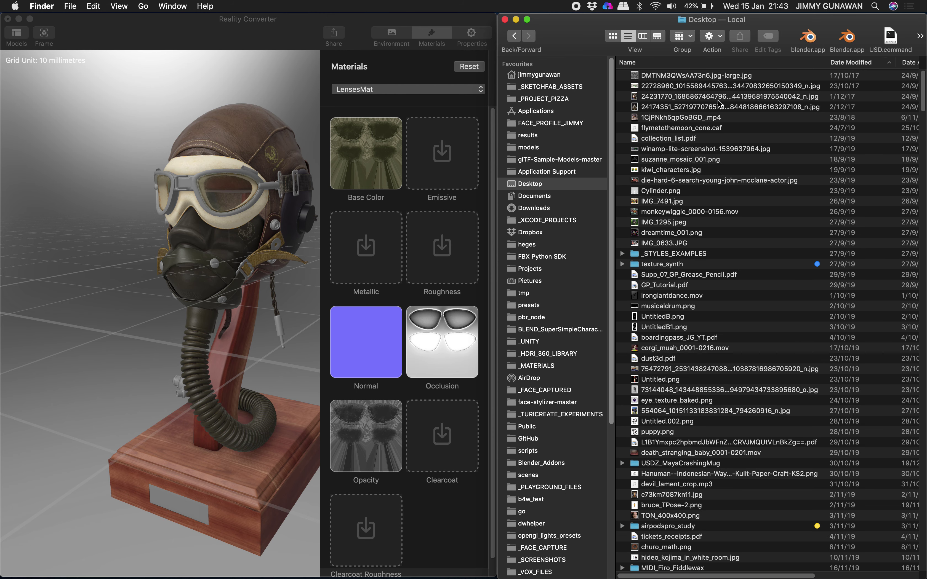
click(842, 63)
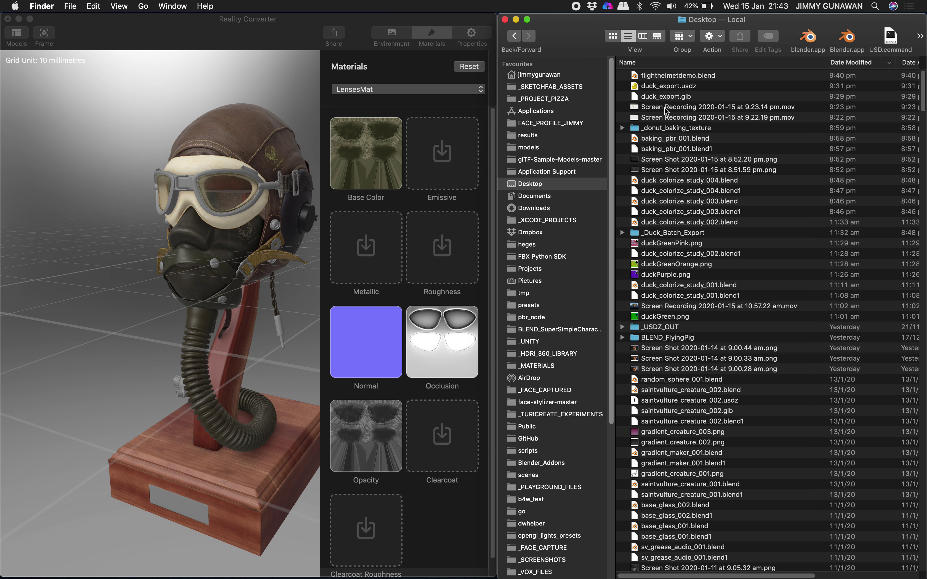
- Make six duplicates of duck_export.glb on the Desktop
click(667, 98)
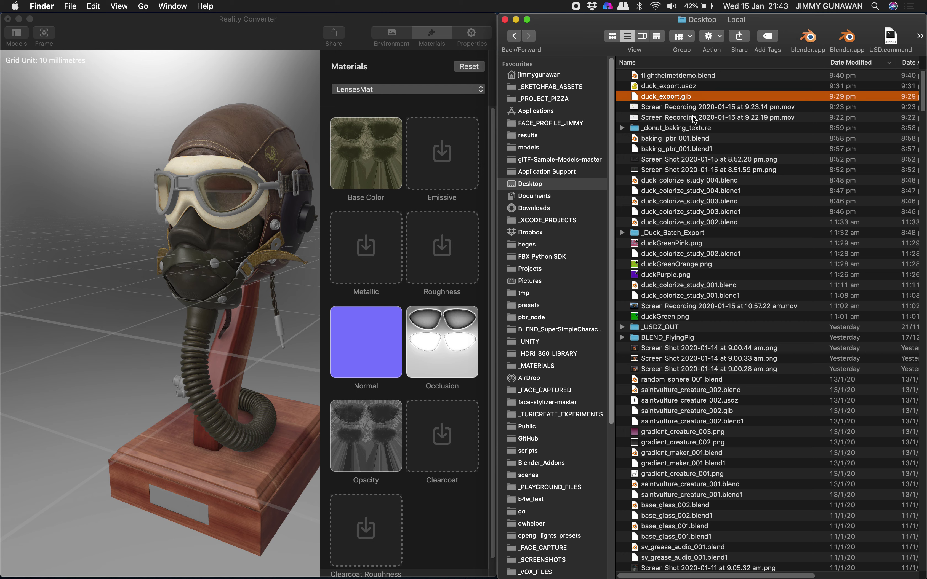
key(super+c)
key(super+v)
key(super+v)
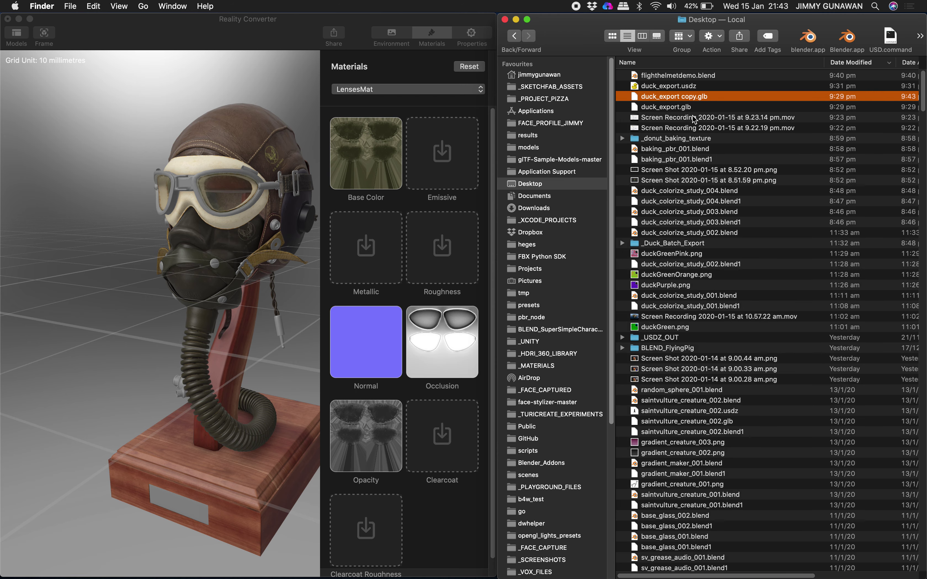
key(super+v)
key(super+v)
key(super+v)
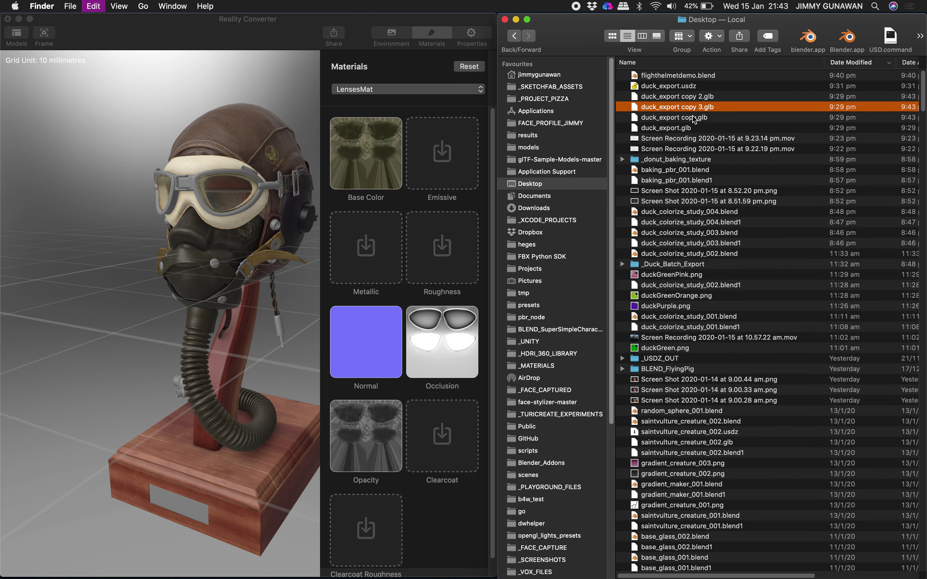
key(super+v)
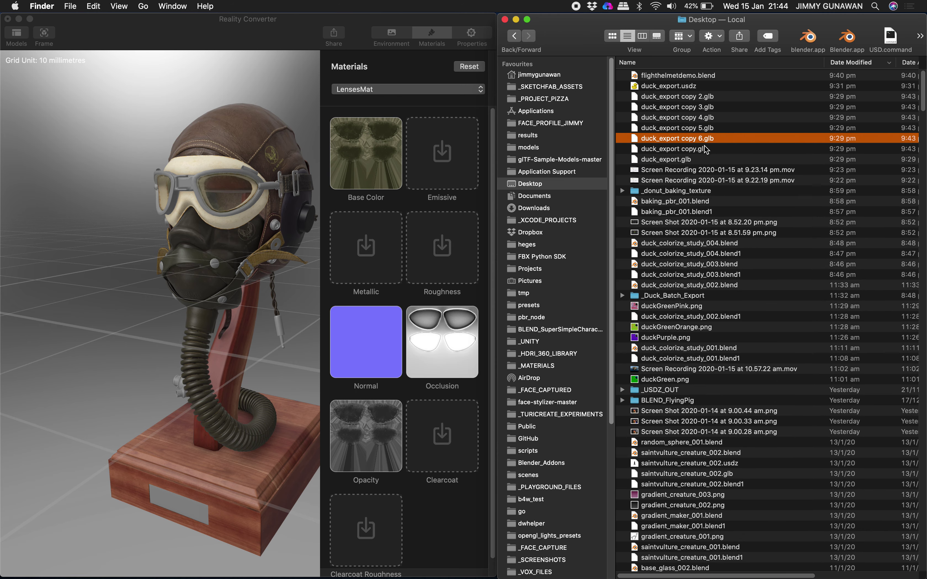
- Import duck_export copy 2.glb through duck_export copy 6.glb into Reality Converter and remove the FlightHelmet model
click(714, 97)
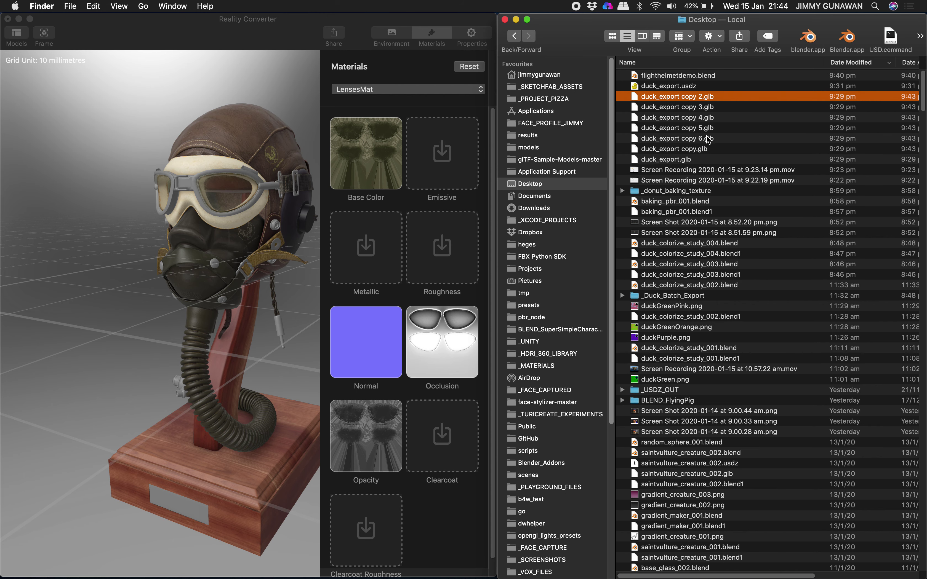
shift+click(708, 138)
drag(704, 102, 230, 199)
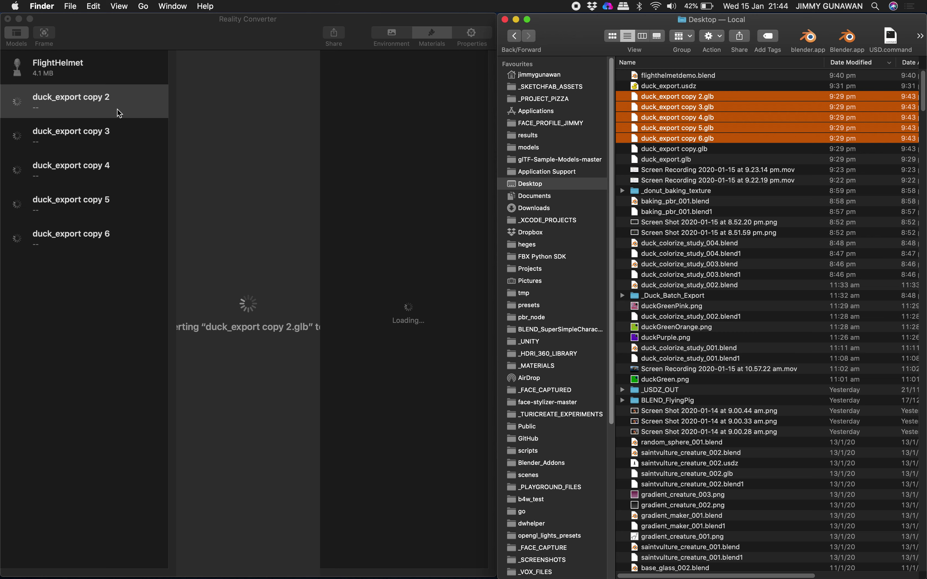
click(115, 74)
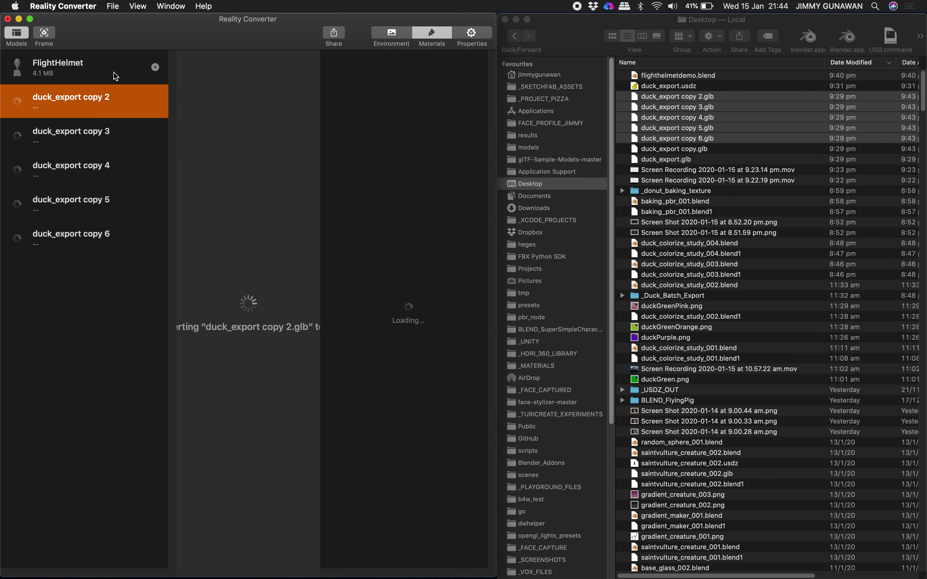
click(155, 68)
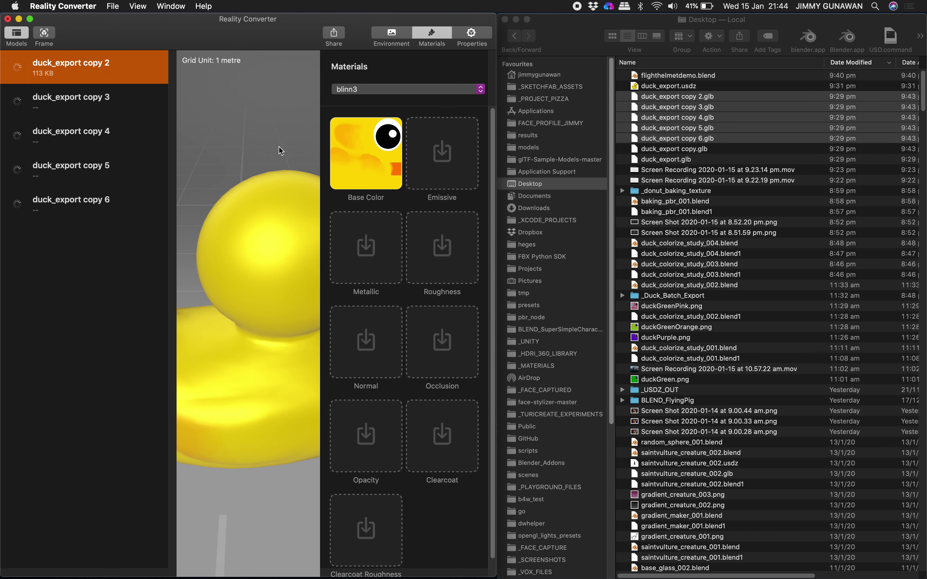
- Apply duckGreenPink.png as the Base Color texture of duck_export copy 2
drag(280, 146, 195, 135)
scroll(249, 149, down, 2)
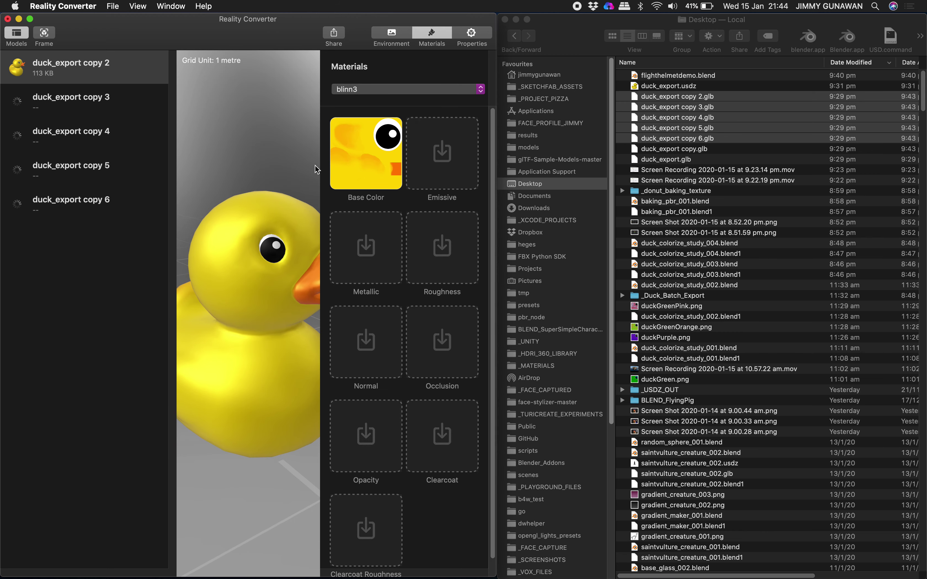
drag(676, 305, 377, 172)
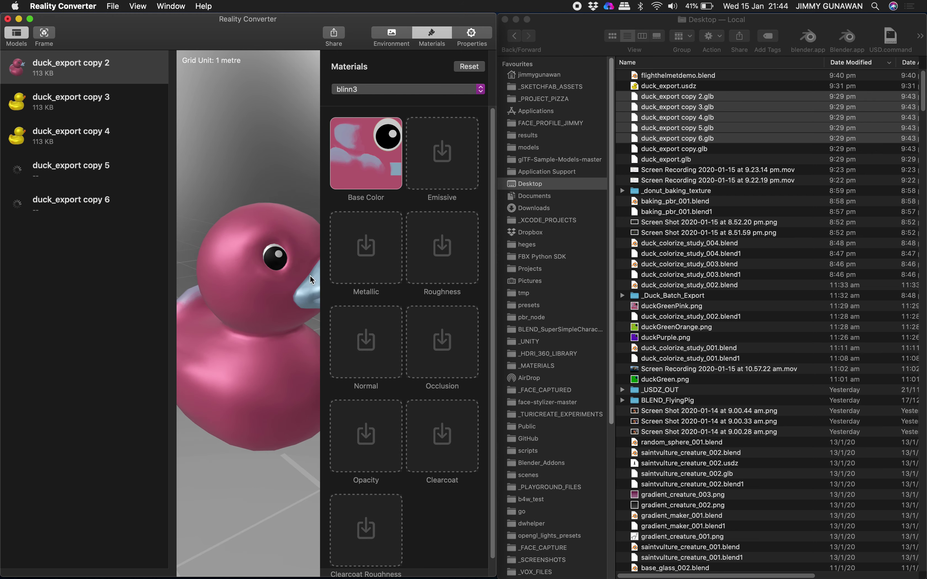
drag(296, 246, 324, 240)
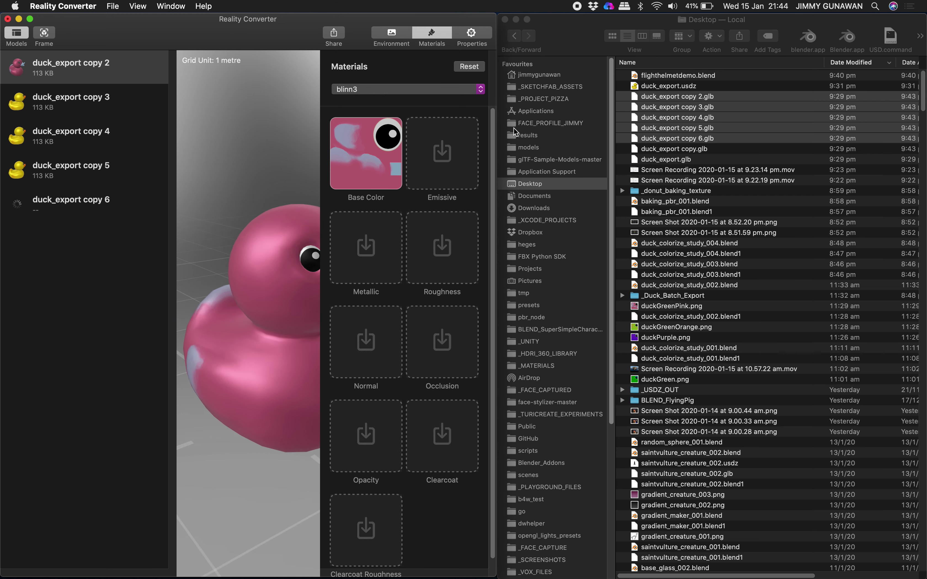
- Narrow the Finder window and widen the Reality Converter window to enlarge the duck preview
click(615, 88)
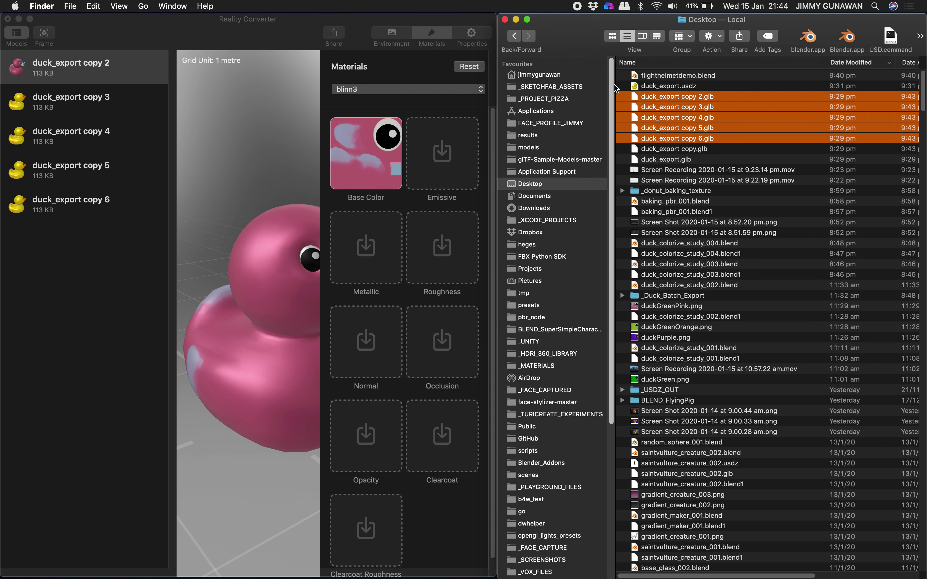
drag(615, 85, 631, 15)
click(497, 79)
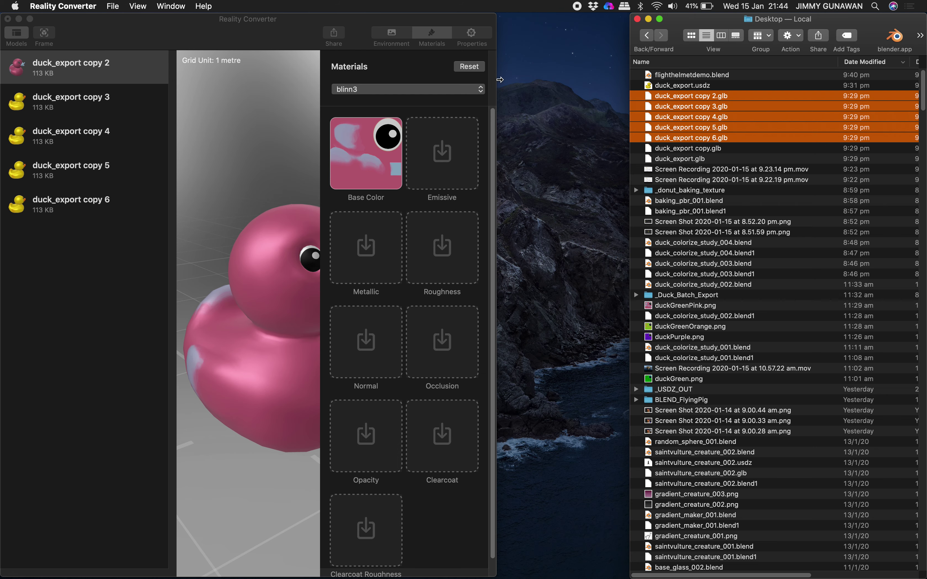
drag(617, 81, 622, 81)
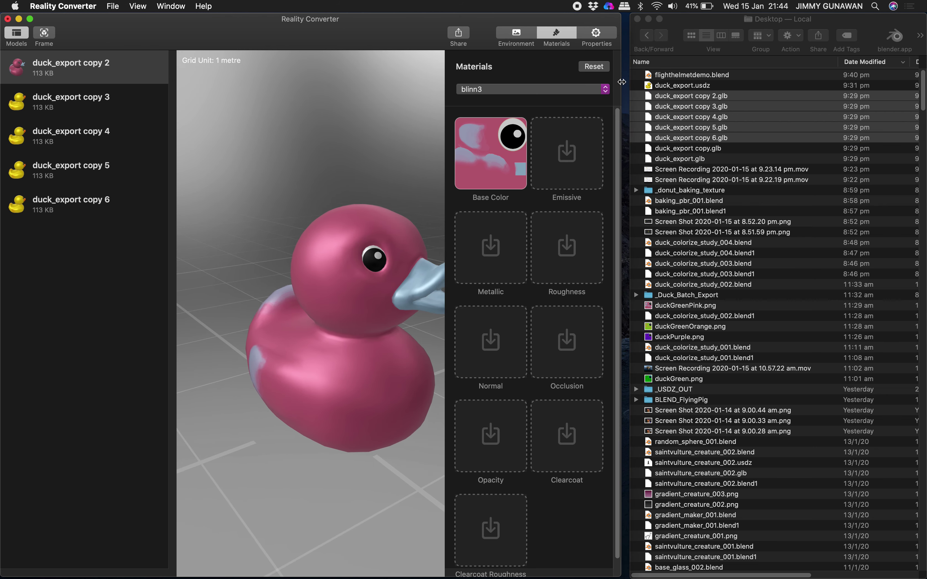
drag(403, 170, 370, 157)
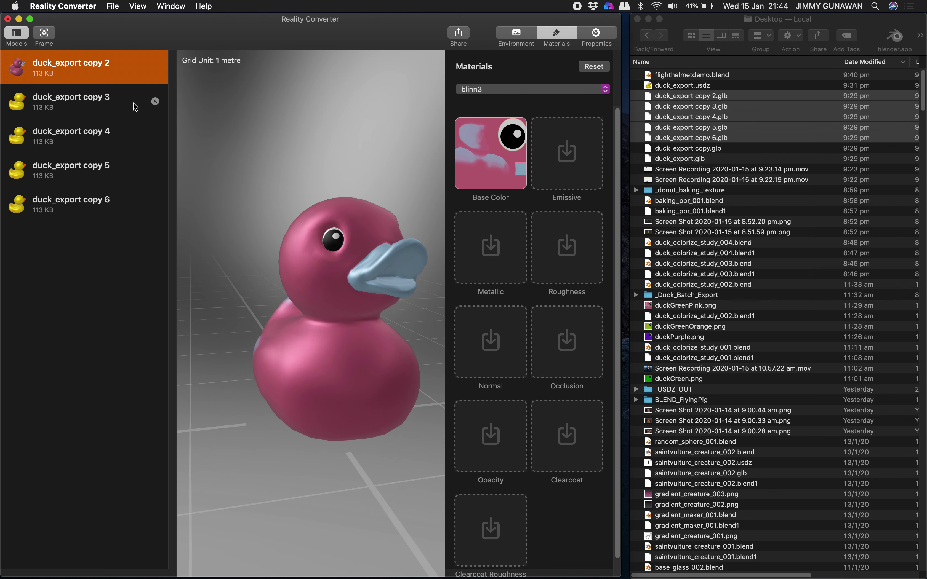
- Apply duckGreenOrange.png as the Base Color texture of duck_export copy 3
click(132, 103)
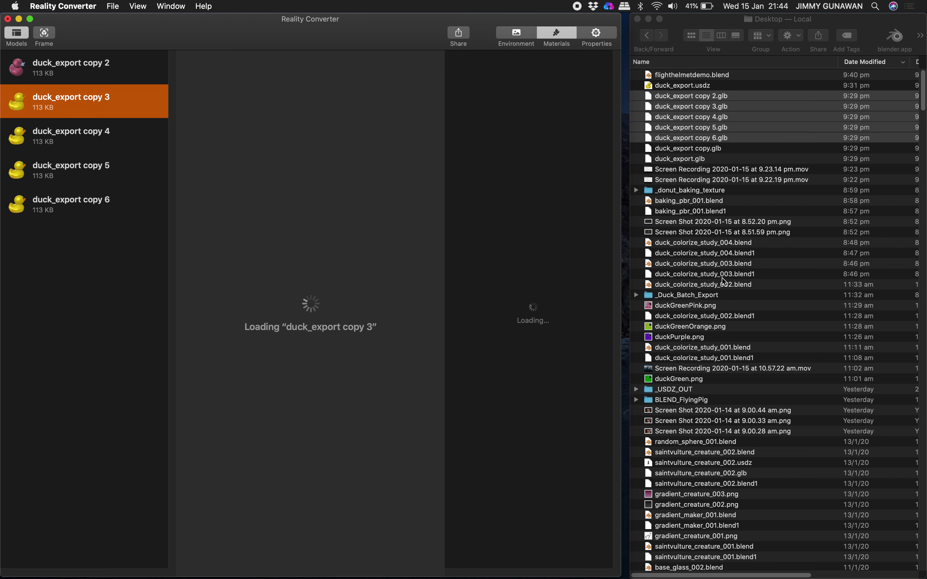
click(713, 327)
drag(712, 327, 493, 166)
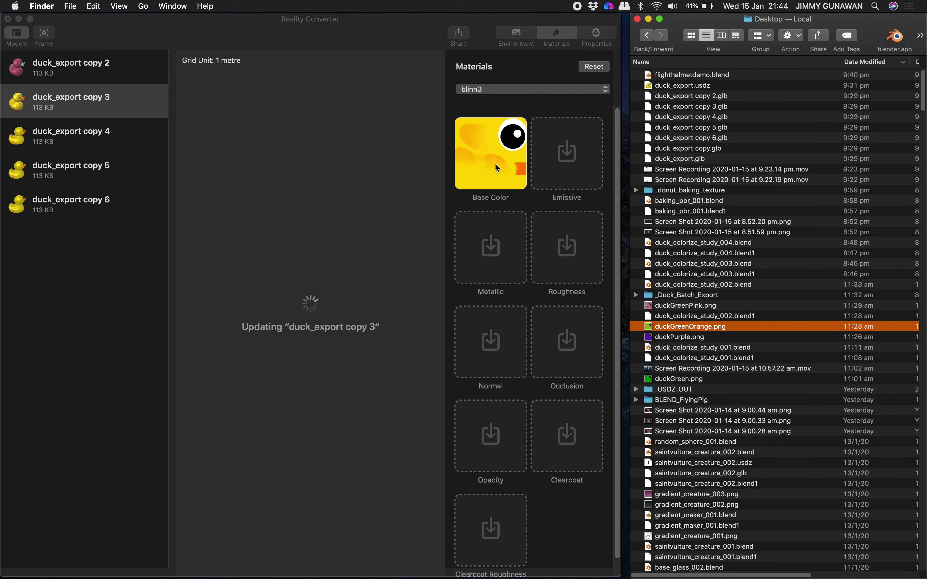
- Apply duckPurple.png as the Base Color texture of duck_export copy 4 and view the duck from its front side
click(112, 140)
click(102, 146)
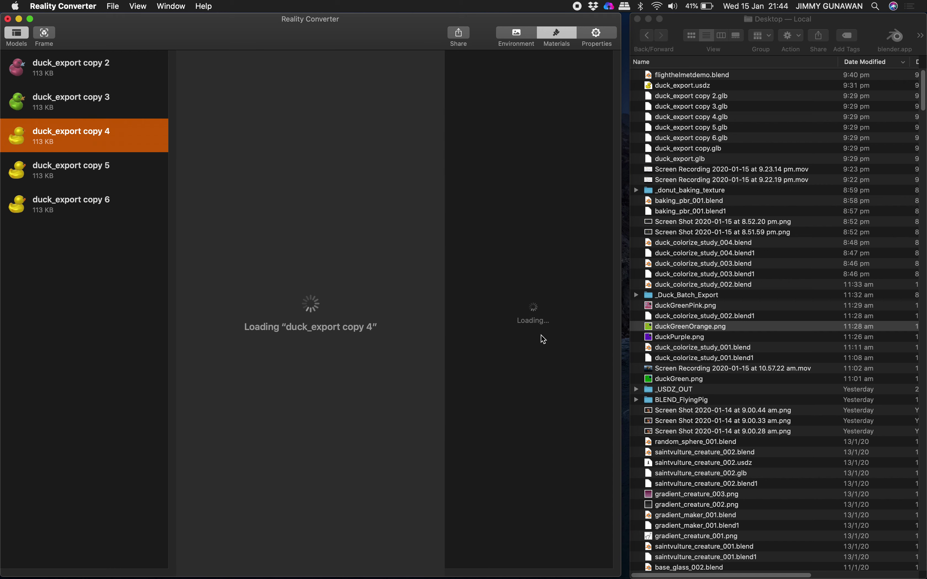
click(682, 339)
click(688, 338)
drag(688, 341, 491, 157)
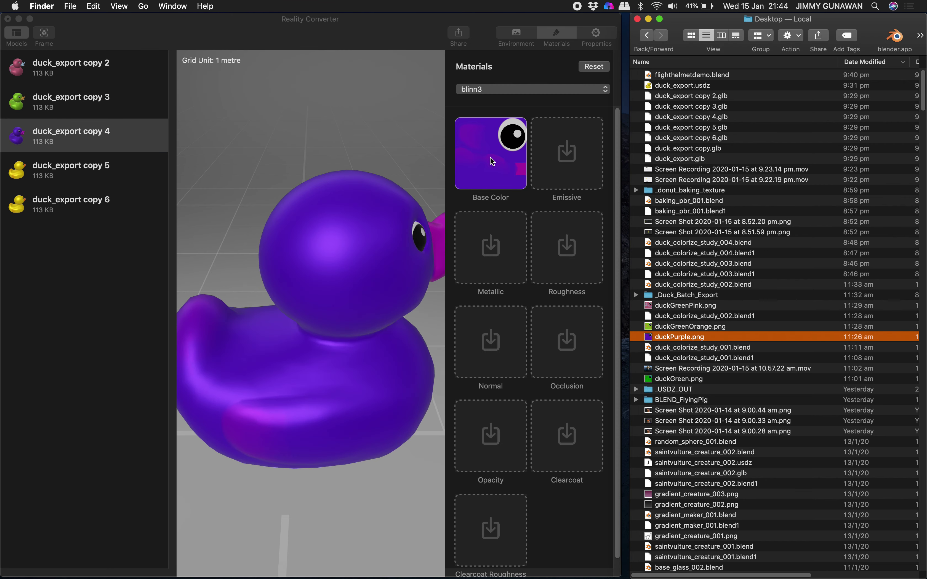
click(296, 124)
drag(296, 124, 268, 122)
scroll(268, 122, down, 3)
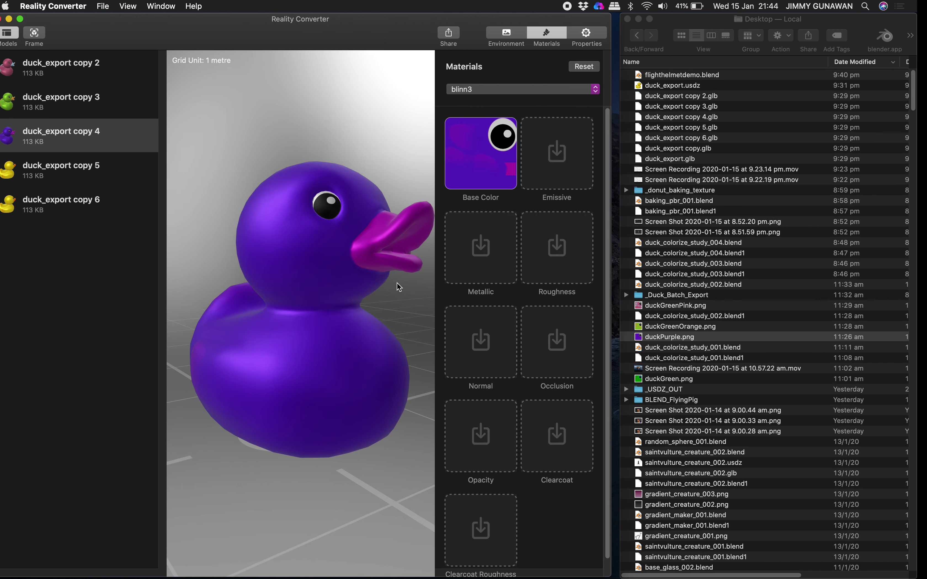
- Apply duckGreen.png as the Base Color texture of duck_export copy 5 and enlarge the Reality Converter window to fill the screen
click(108, 168)
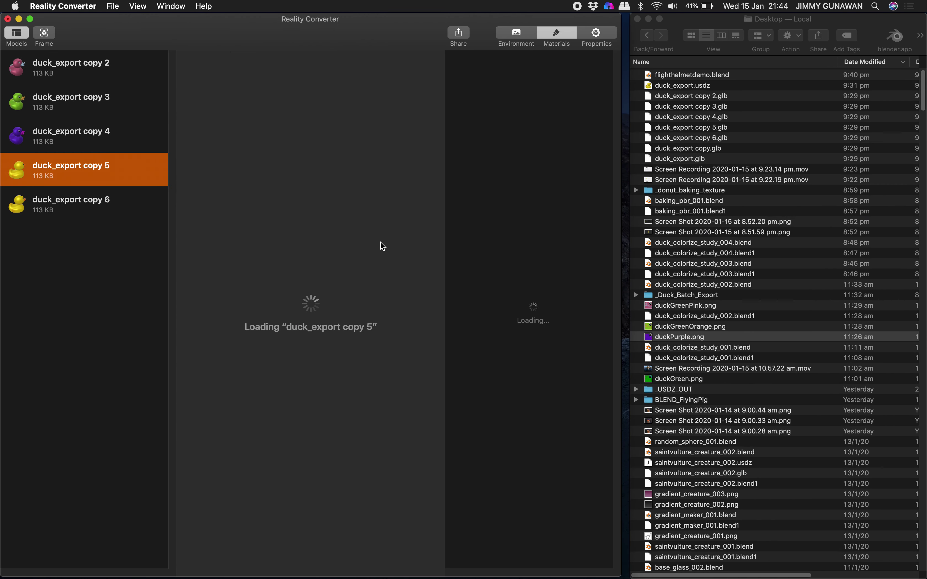
click(680, 379)
drag(685, 379, 496, 155)
drag(351, 143, 247, 114)
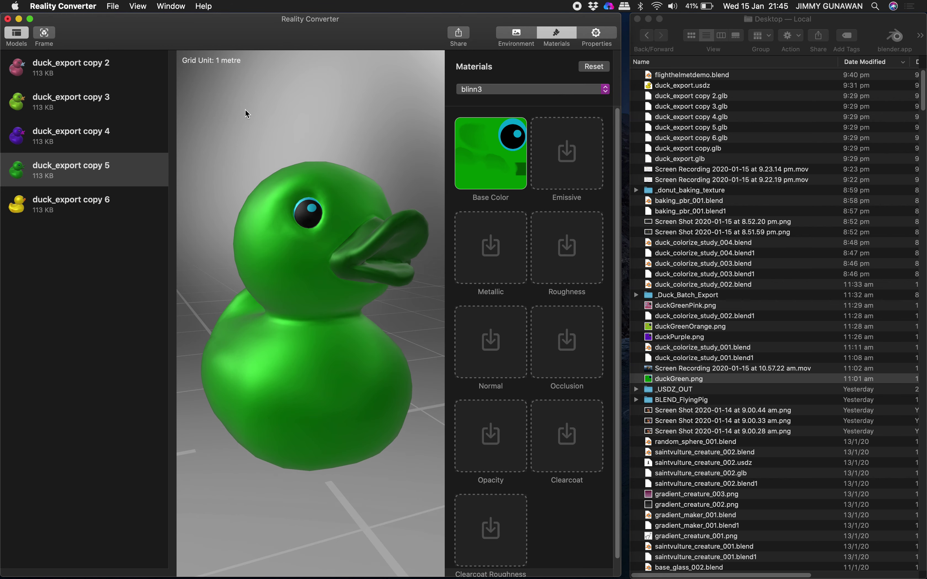
double_click(621, 18)
drag(642, 191, 636, 192)
- Switch to the web browser and open sketchfab.com
key(ctrl+Right)
key(ctrl+Right)
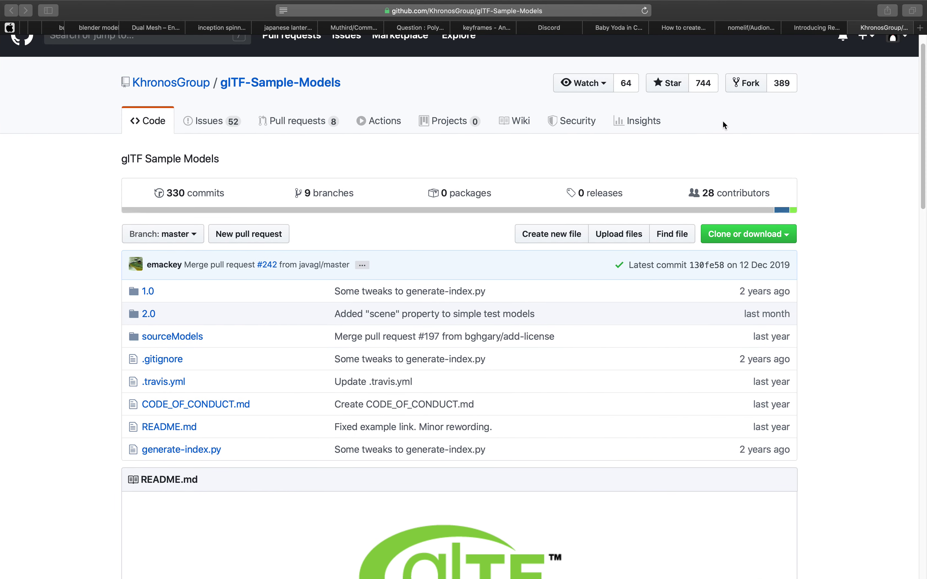
click(583, 11)
text(sketchfab.com)
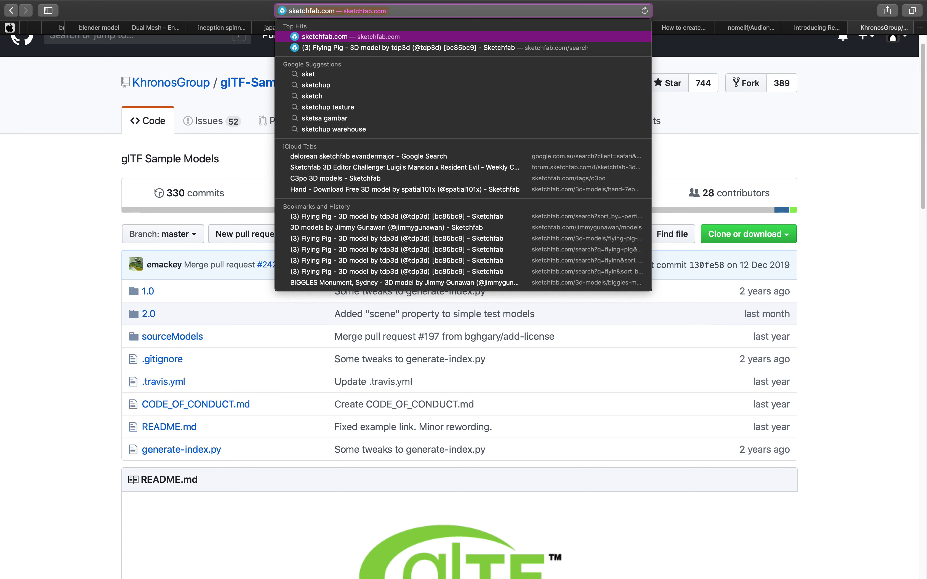
key(Return)
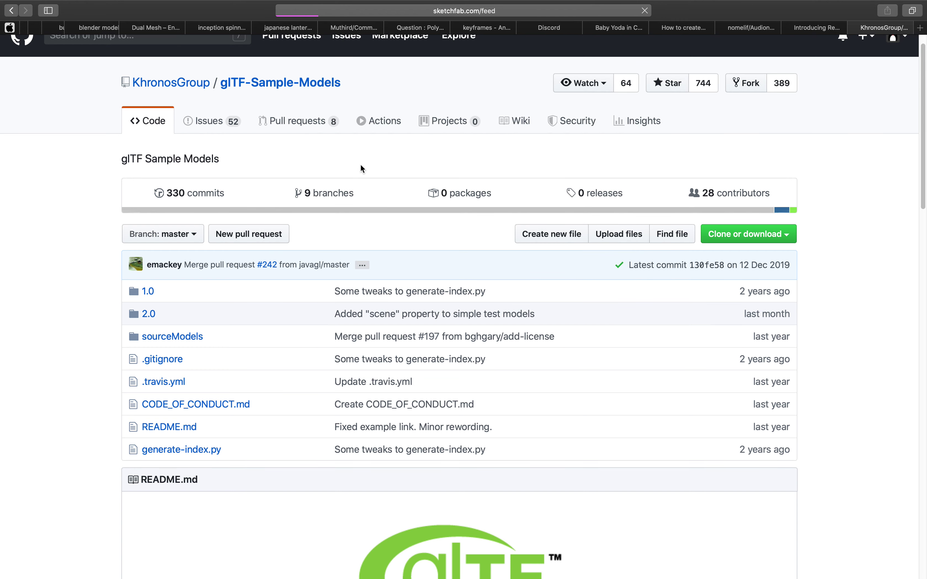
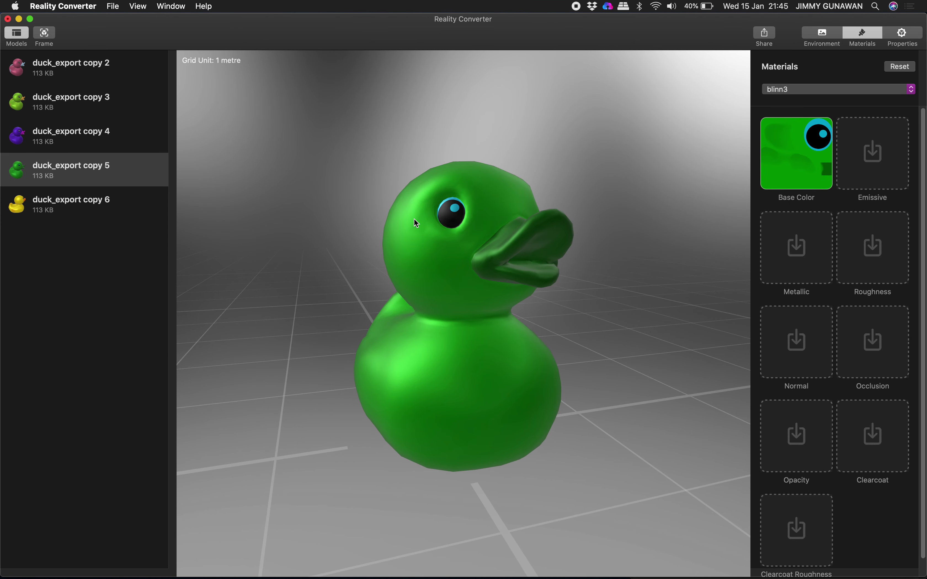
key(ctrl+Right)
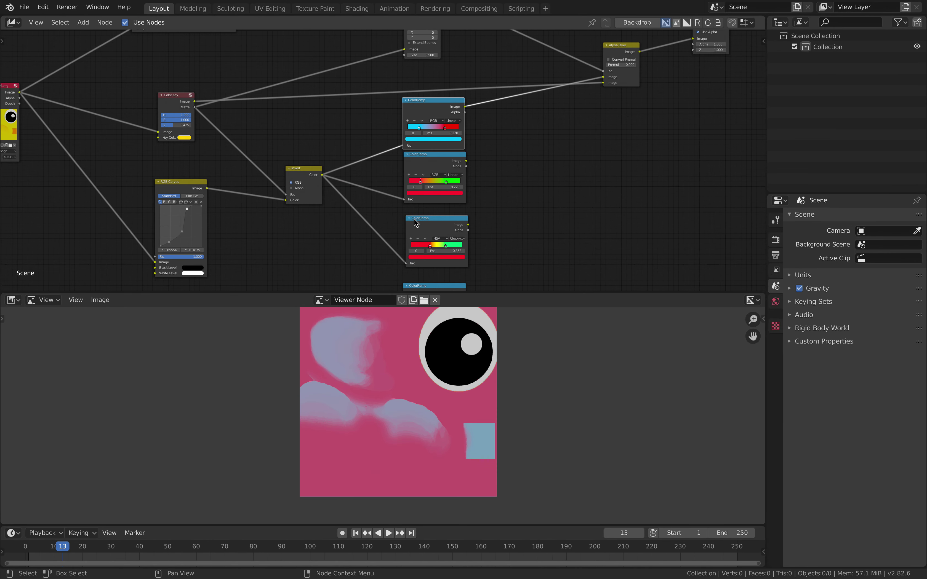
key(ctrl+Right)
key(ctrl+Left)
key(ctrl+Right)
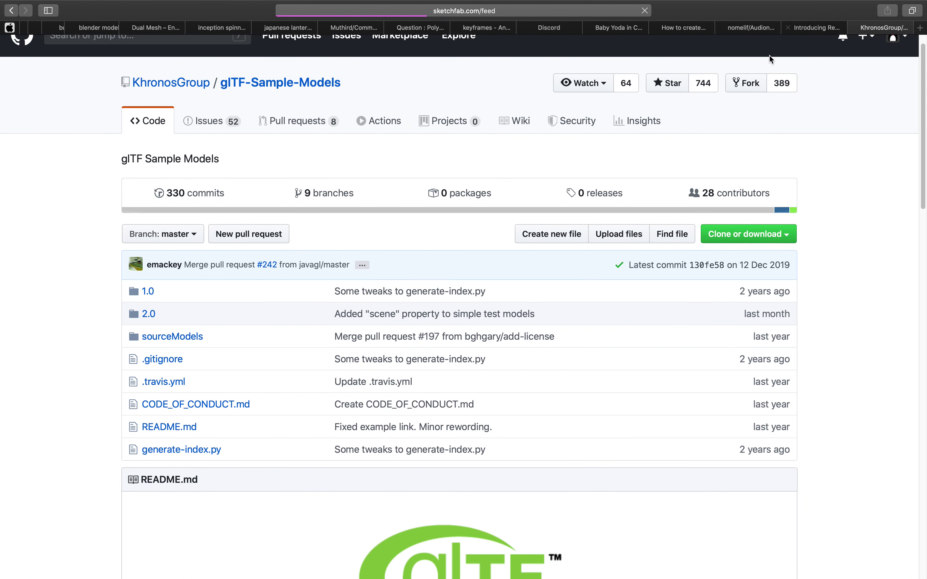
key(ctrl+Left)
key(ctrl+Left)
drag(379, 244, 265, 236)
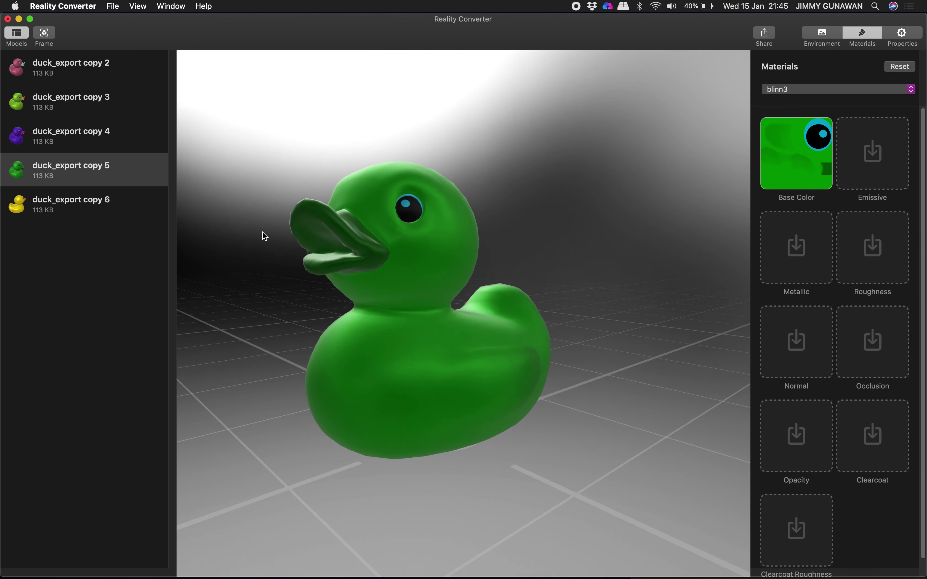
- Export all the duck models into a new Desktop folder named _DUCK_EXPORT_BATCH
click(114, 6)
click(169, 132)
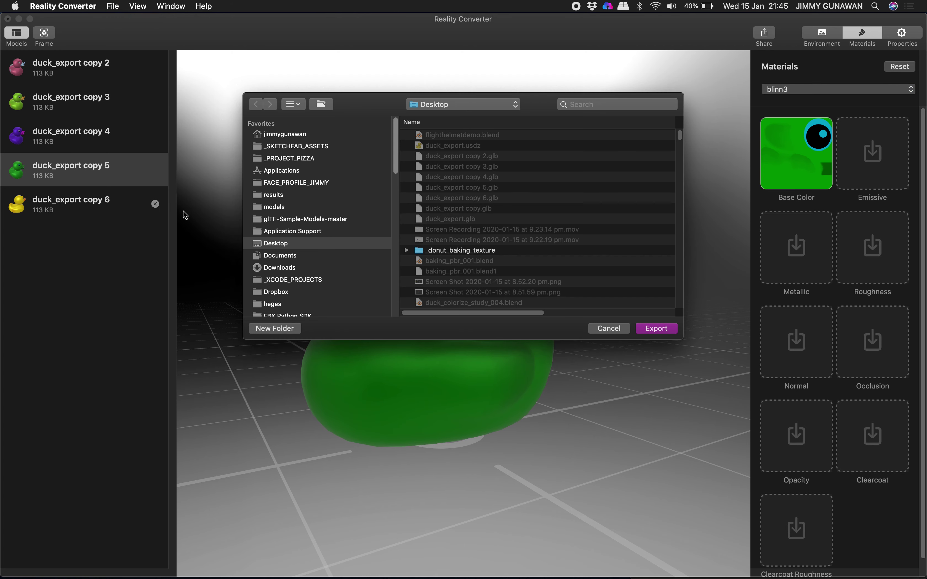
click(275, 328)
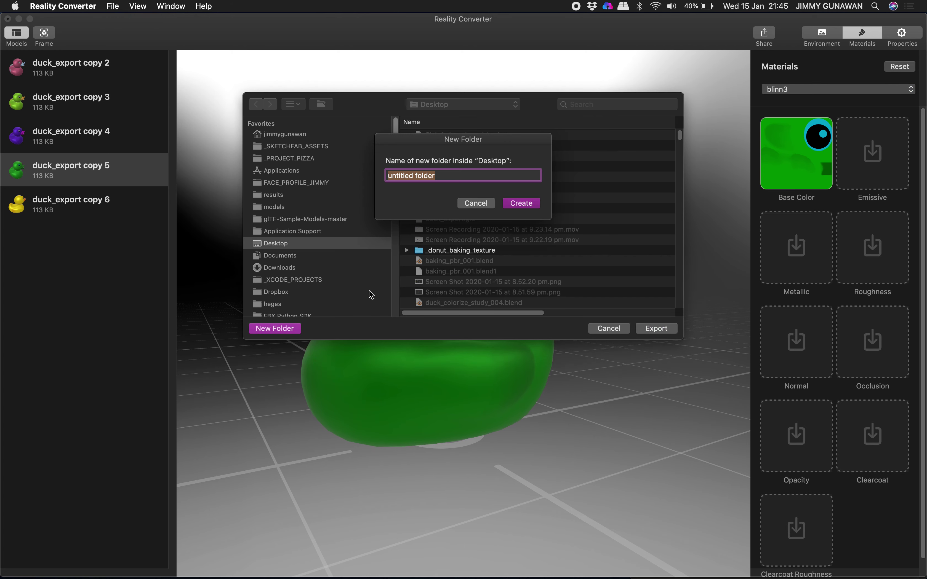
text(_DUCK_EXPORT)
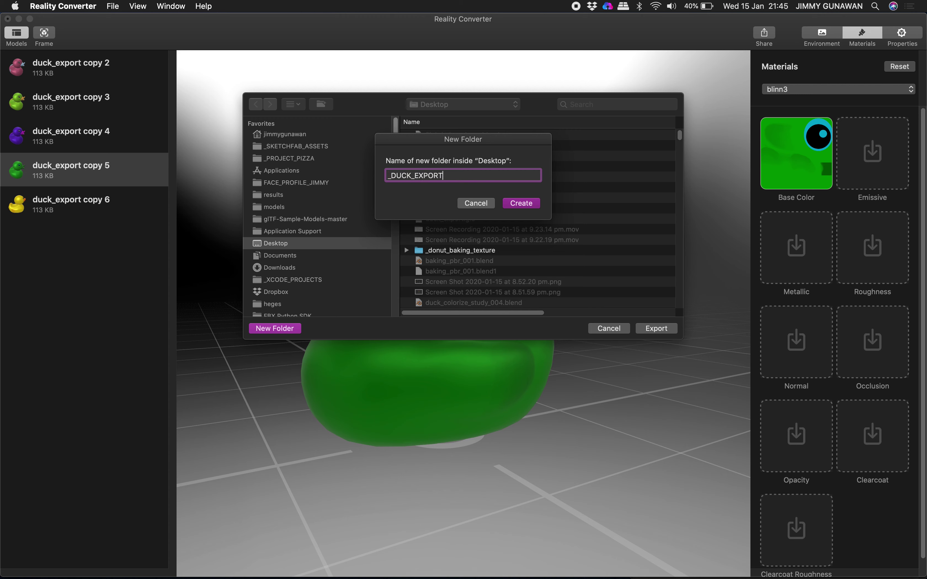
text(_BATCH)
key(Return)
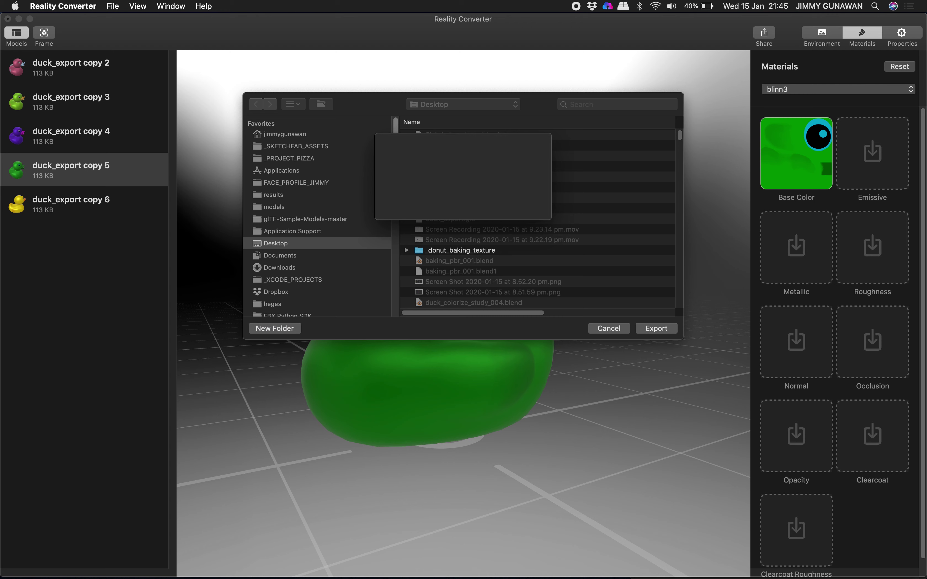
click(661, 329)
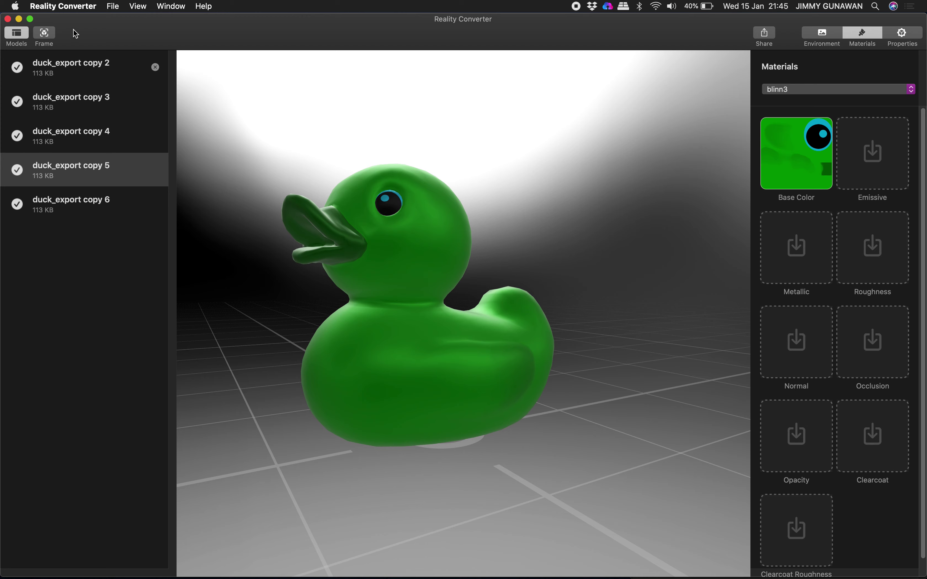
- Quit Reality Converter and switch to Reality Composer
click(63, 6)
click(80, 102)
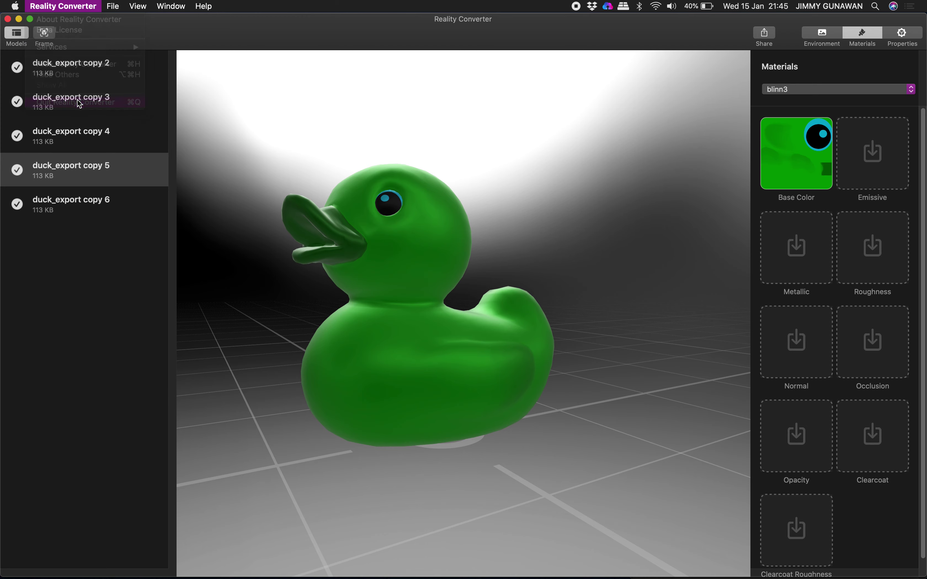
click(16, 462)
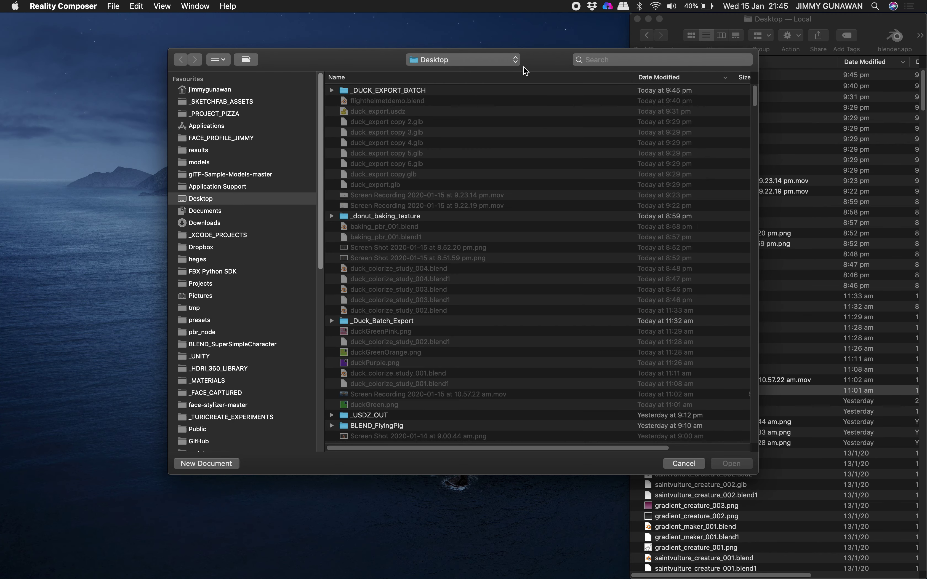
- Dismiss the file browser and create a new project with a Horizontal anchor
click(686, 465)
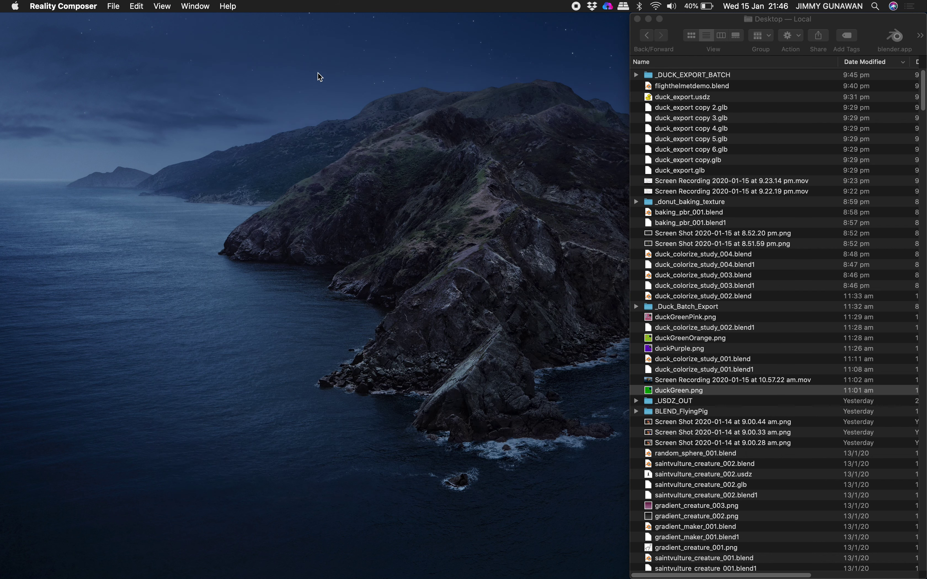
click(115, 8)
click(122, 19)
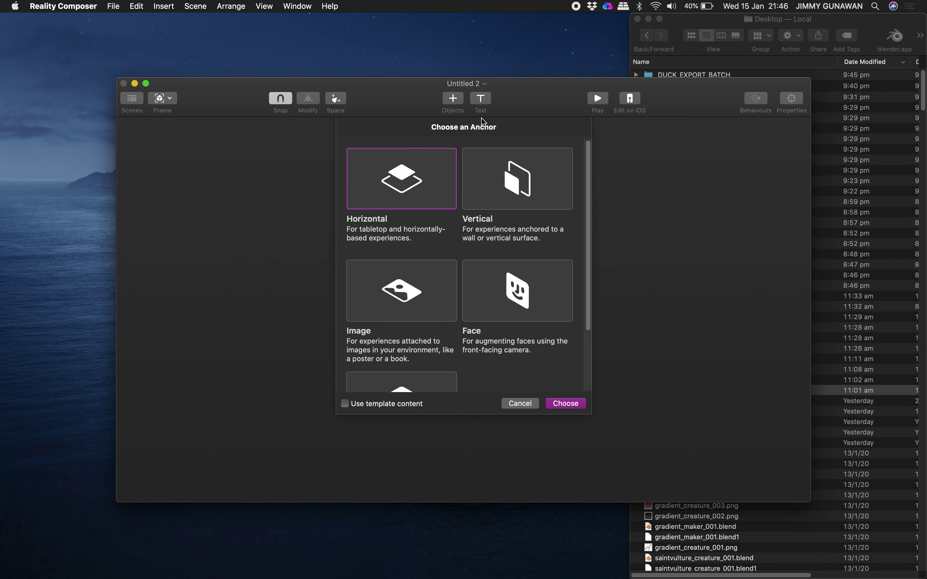
key(Return)
- Add all five duck USDZ files from the _DUCK_EXPORT_BATCH folder to the Reality Composer scene
drag(548, 94, 409, 99)
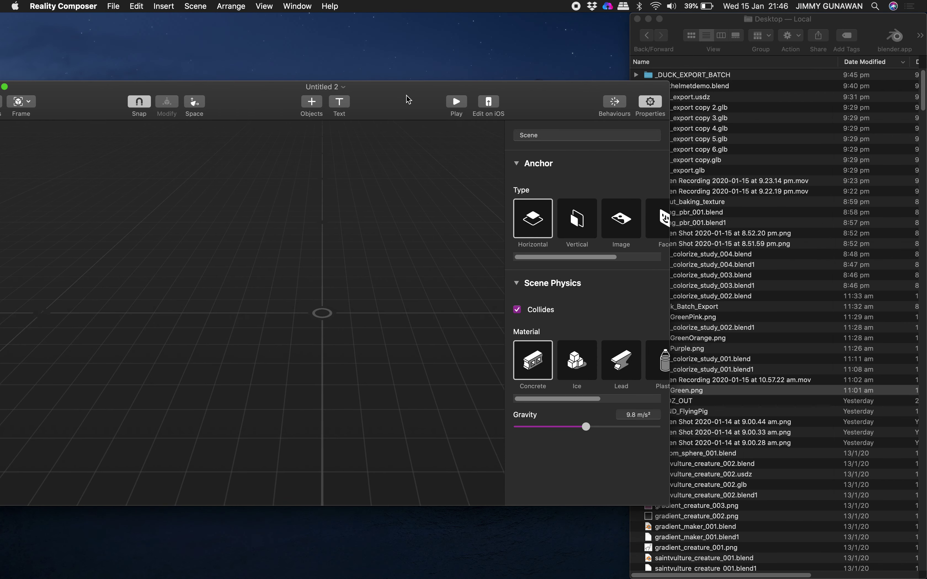
click(704, 38)
double_click(681, 75)
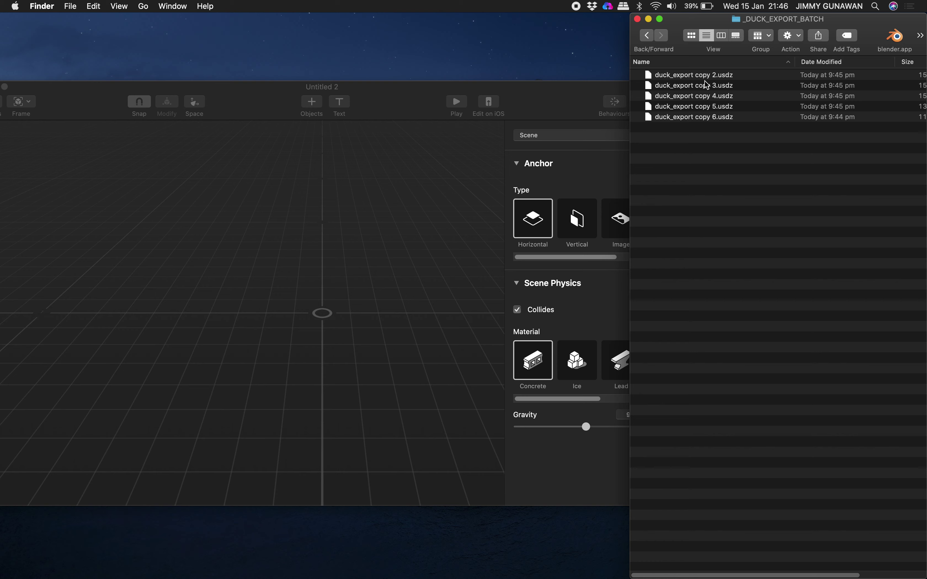
click(710, 78)
key(super+a)
drag(708, 85, 291, 236)
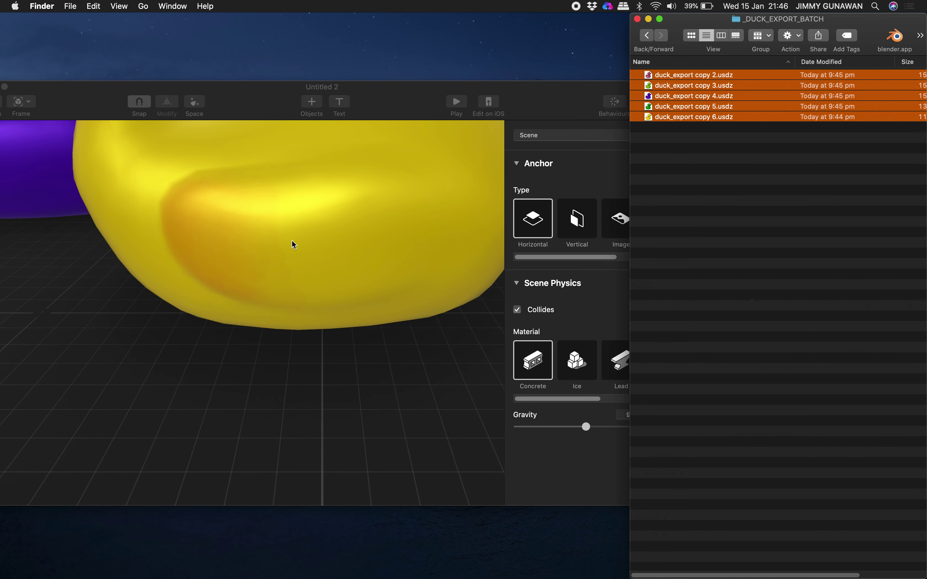
- Make the Reality Composer window full screen
drag(276, 99, 339, 79)
click(66, 67)
click(44, 15)
click(73, 29)
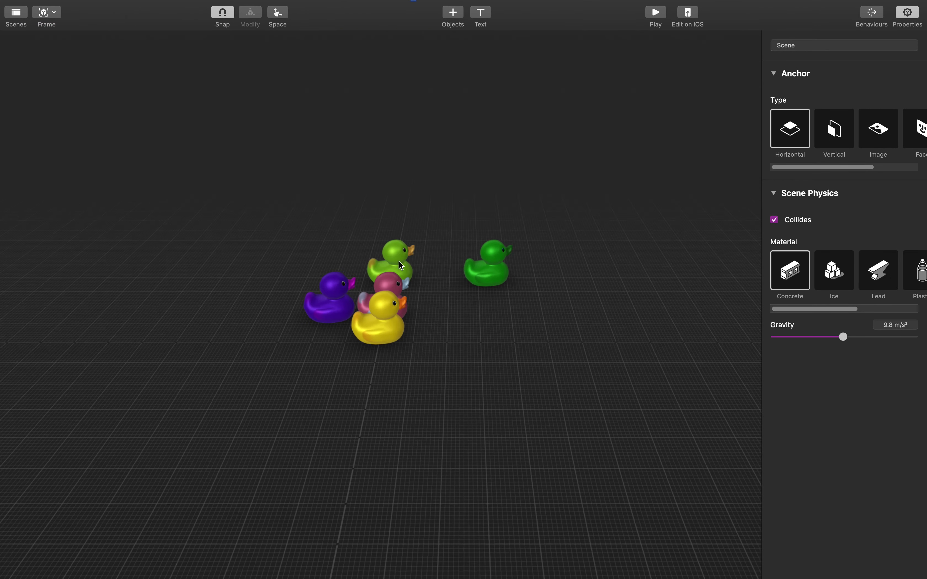
- Select all the ducks and reset their position to the scene origin
scroll(379, 242, up, 5)
click(376, 265)
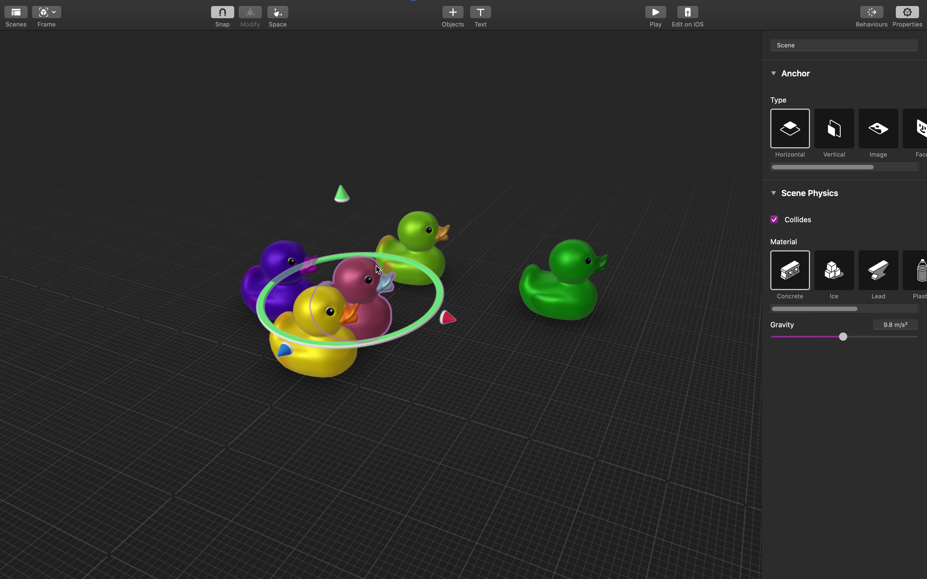
click(490, 188)
key(super+a)
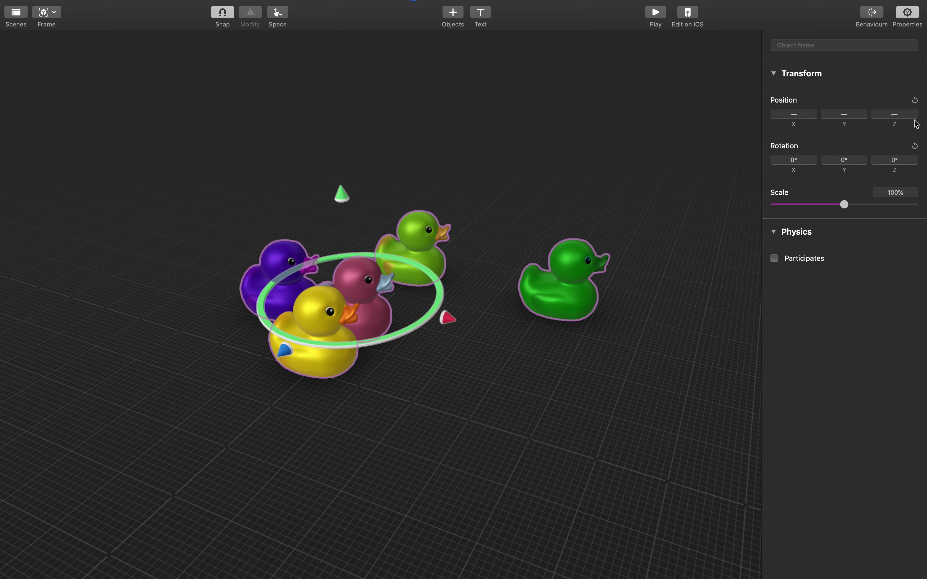
click(915, 100)
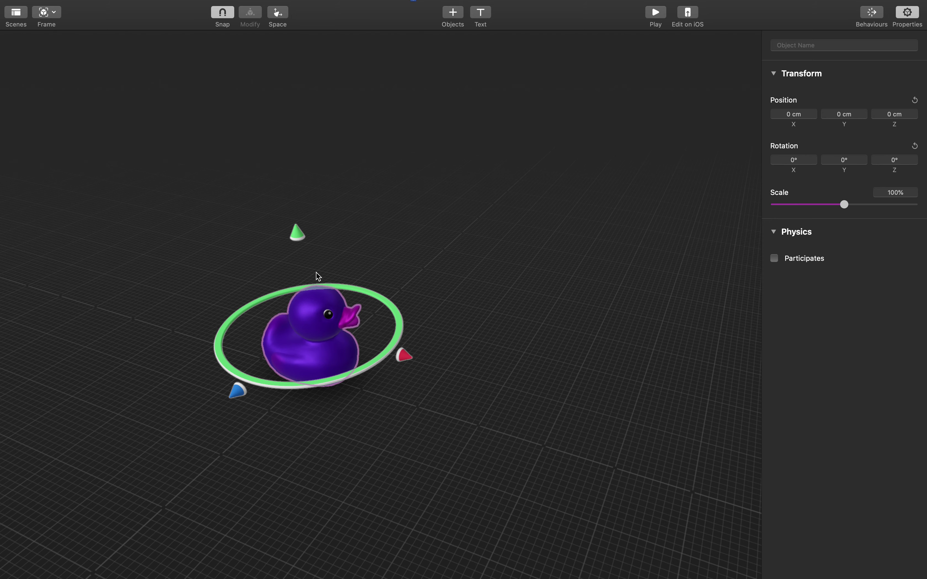
- Raise the yellow duck vertically to a height of about 1.4 m so it sits on the purple duck
click(462, 257)
click(313, 329)
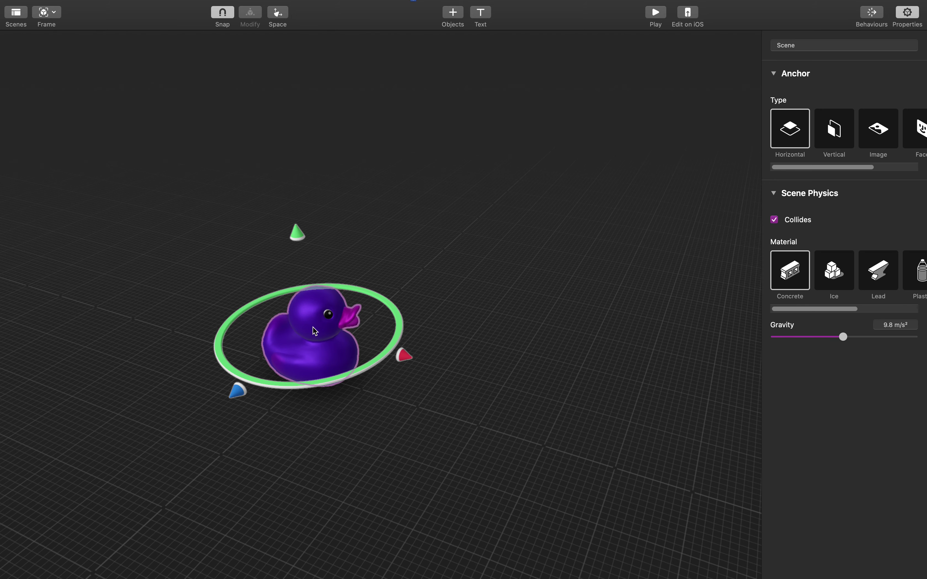
drag(303, 244, 300, 142)
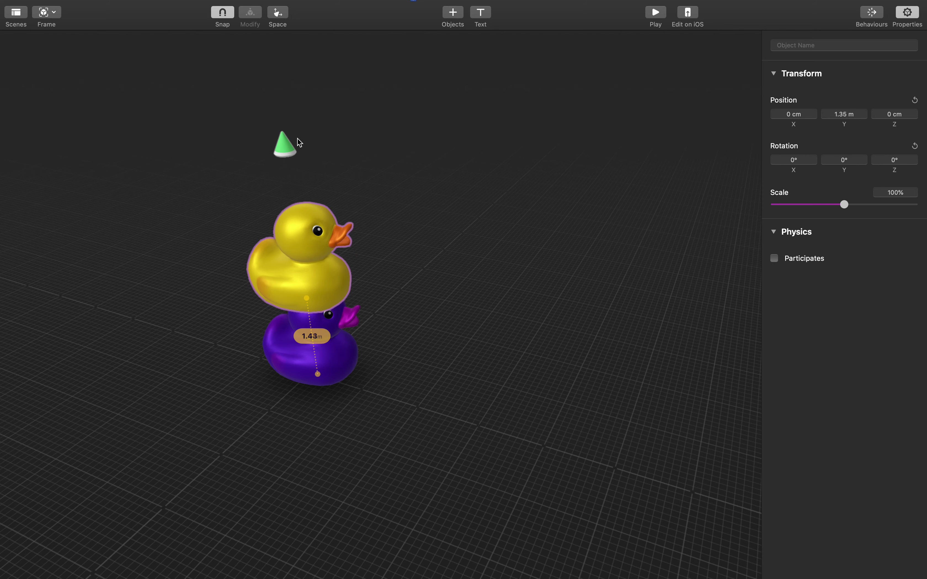
- Raise the dark green duck from the base and stack it on top of the yellow duck
click(324, 367)
scroll(324, 366, up, 5)
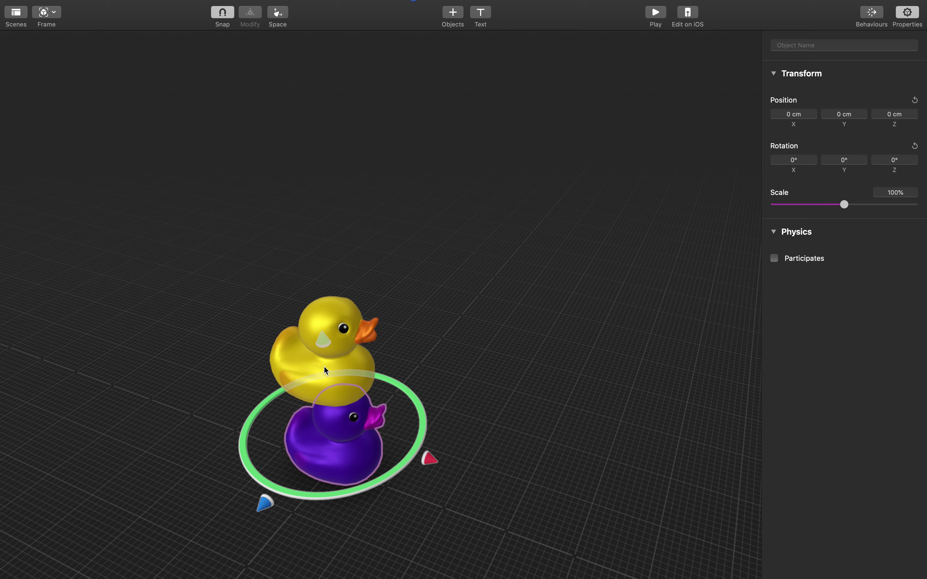
drag(327, 357, 321, 112)
- Raise the light green duck from the base to about 4.6 m, on top of the dark green duck
click(337, 403)
drag(324, 341, 339, 3)
drag(293, 57, 291, 4)
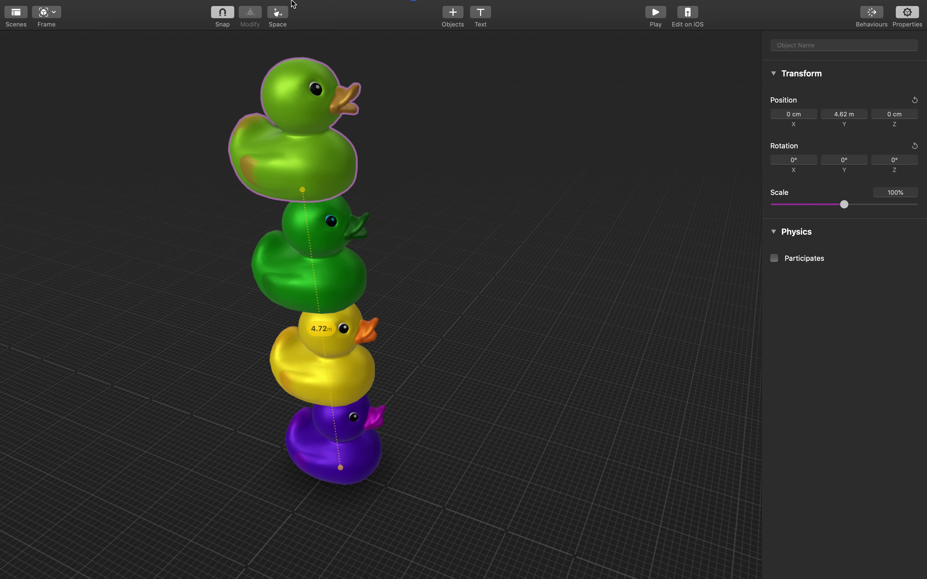
- Raise the purple duck from the base to a height of 6.16 m, on top of the light green duck
scroll(362, 352, down, 3)
click(324, 297)
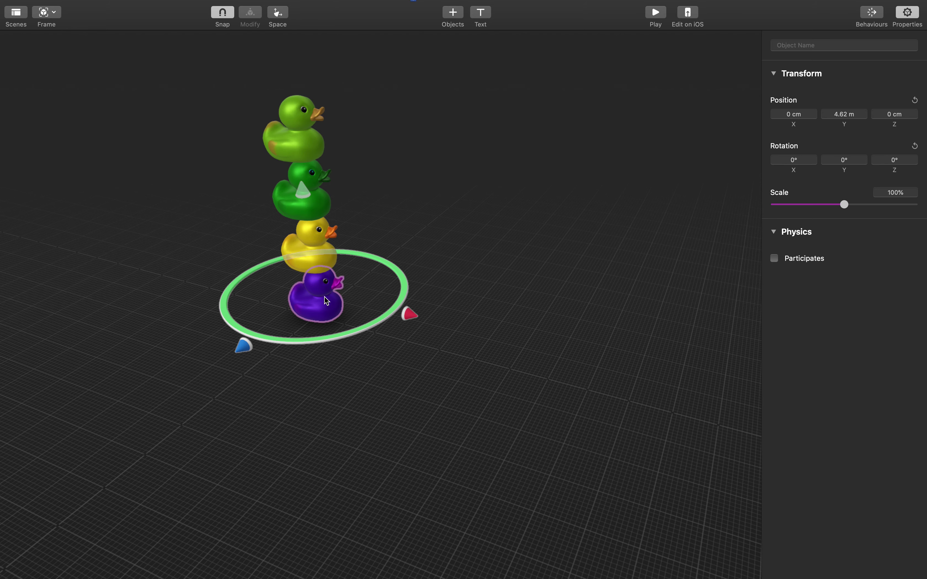
drag(310, 203, 302, 5)
scroll(370, 224, up, 3)
drag(324, 117, 324, 33)
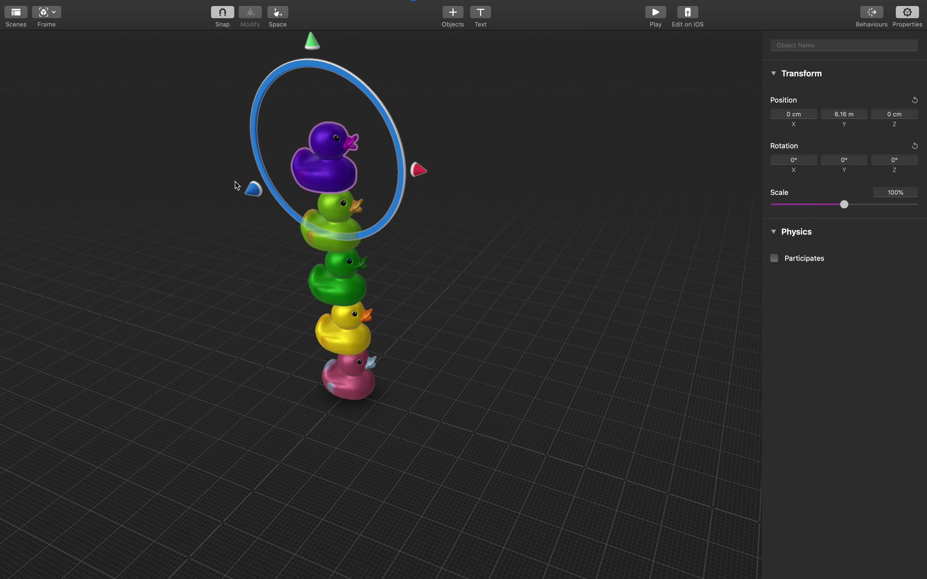
scroll(235, 181, up, 3)
scroll(235, 182, left, 2)
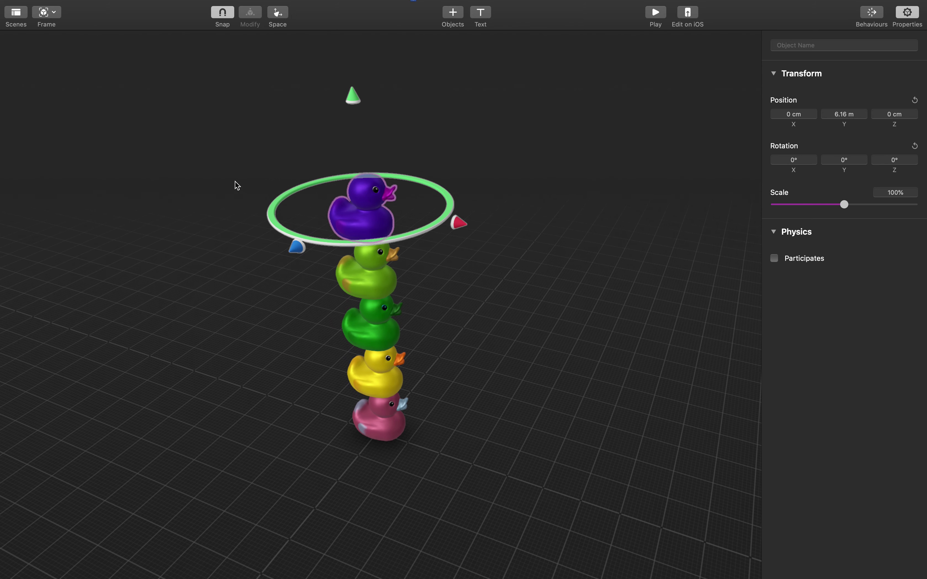
- Show the project's list of scenes and deselect the purple duck
click(17, 12)
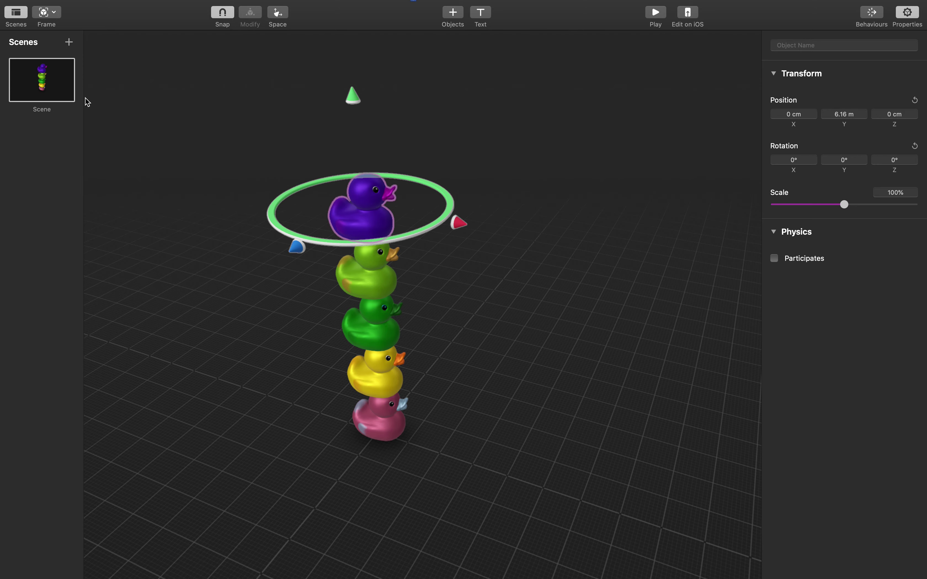
scroll(273, 191, down, 5)
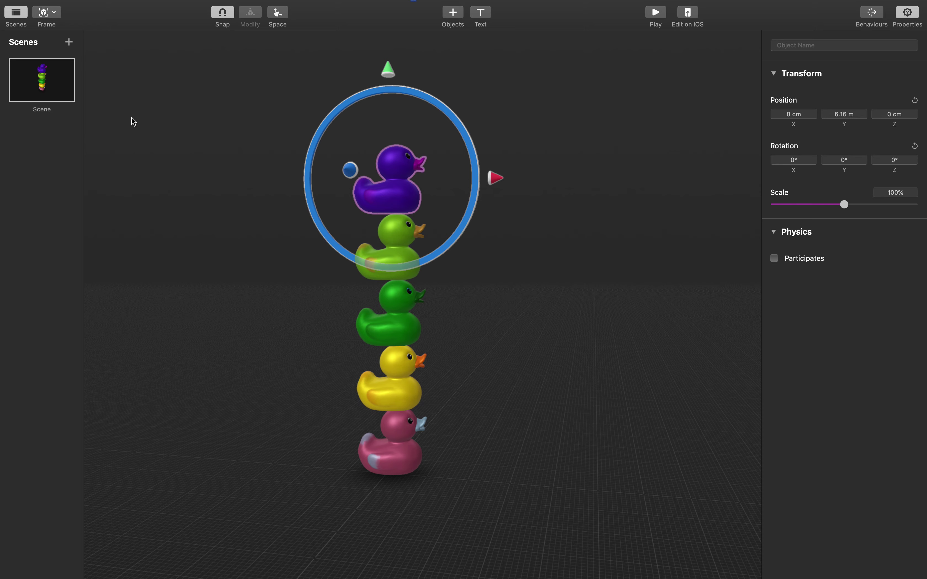
scroll(270, 160, right, 3)
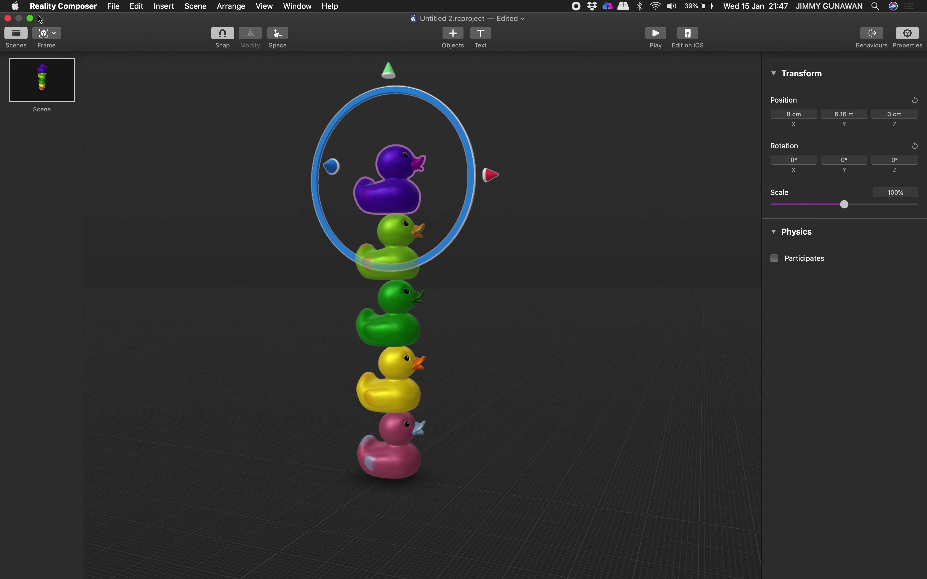
click(226, 130)
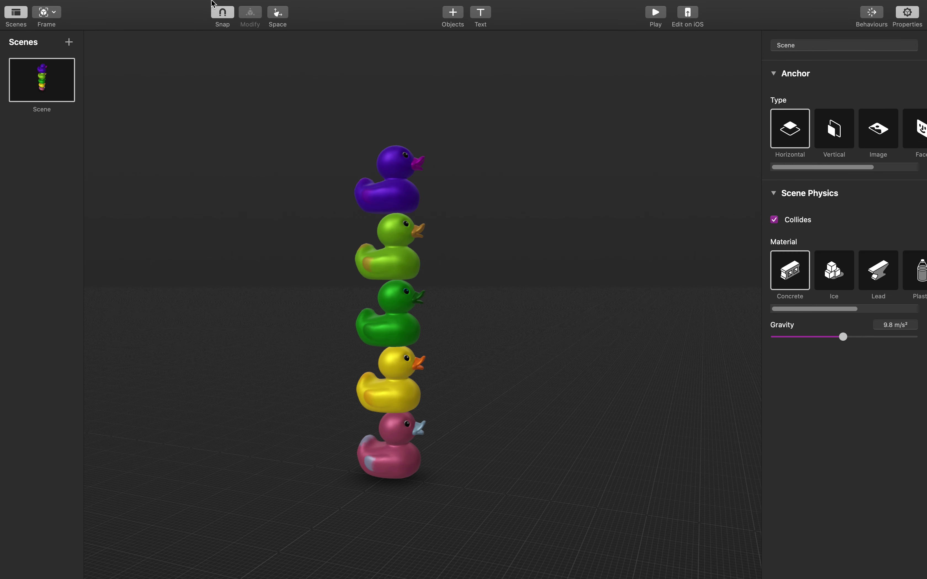
- Export the current scene to the Desktop as duckies.reality
click(97, 6)
mouse_move(116, 5)
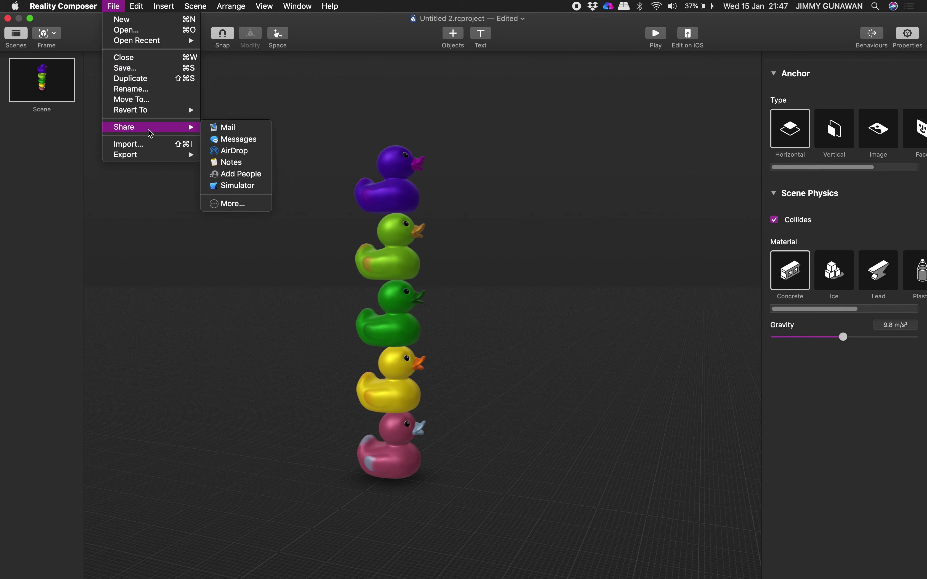
mouse_move(151, 154)
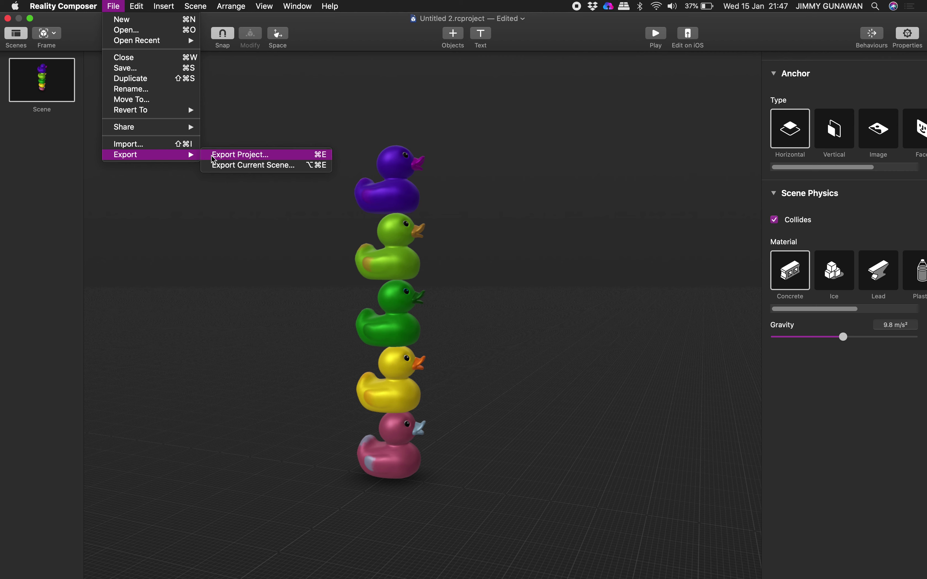
click(220, 167)
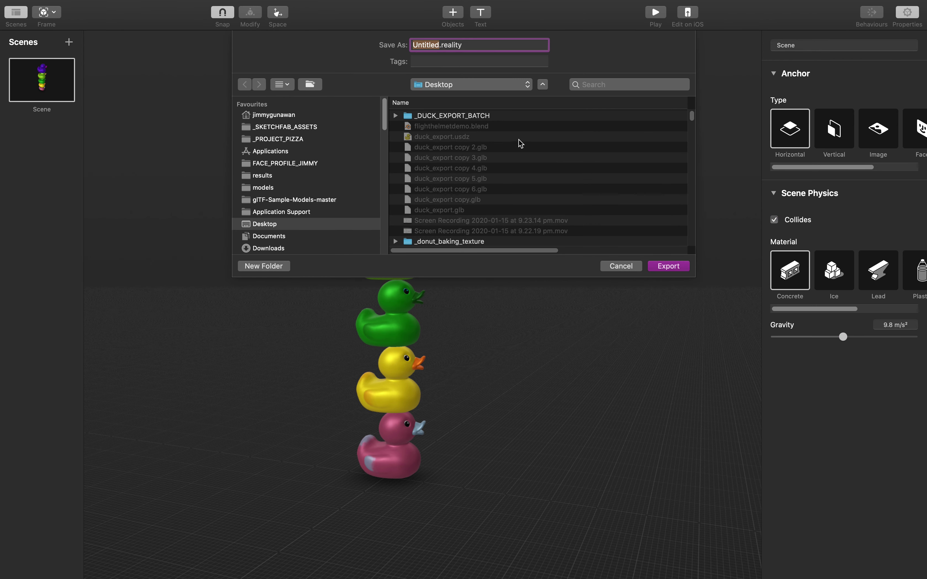
text(duckstack)
click(659, 265)
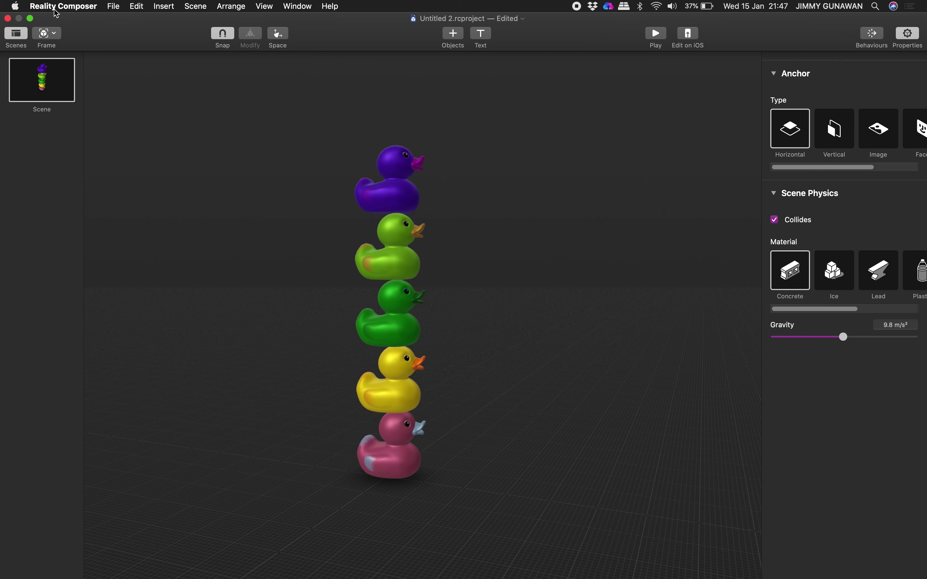
- Quit Reality Composer, saving the project to the Desktop as Untitled 2.rcproject
click(62, 5)
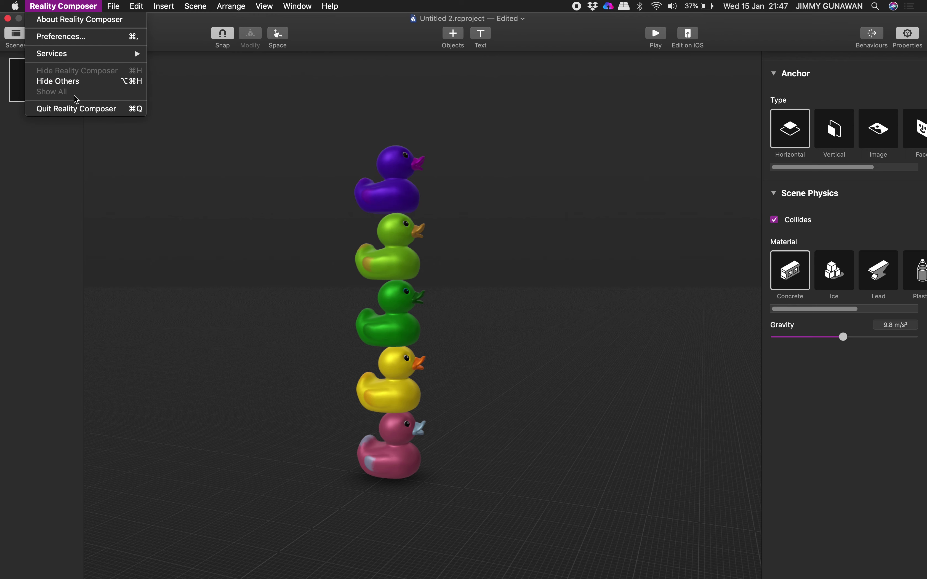
click(77, 109)
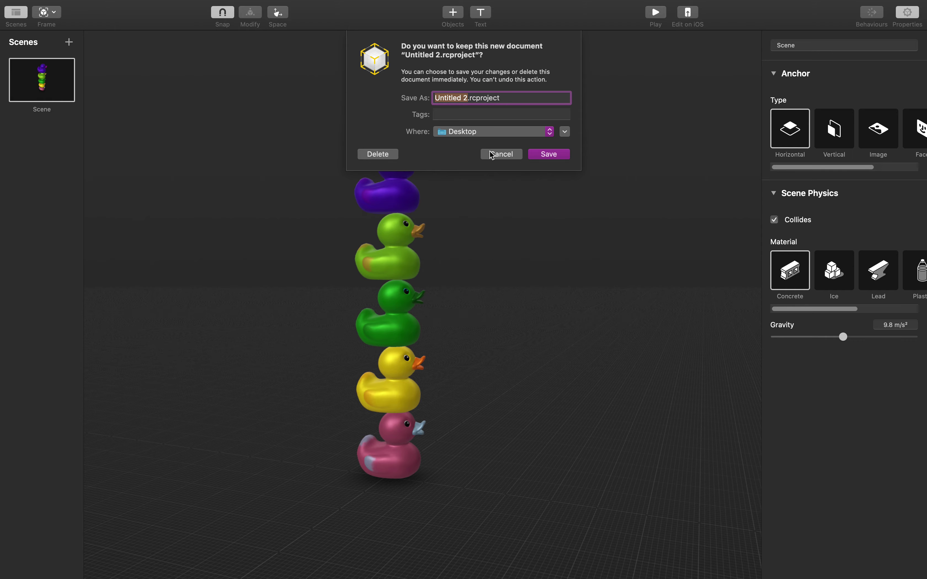
click(548, 154)
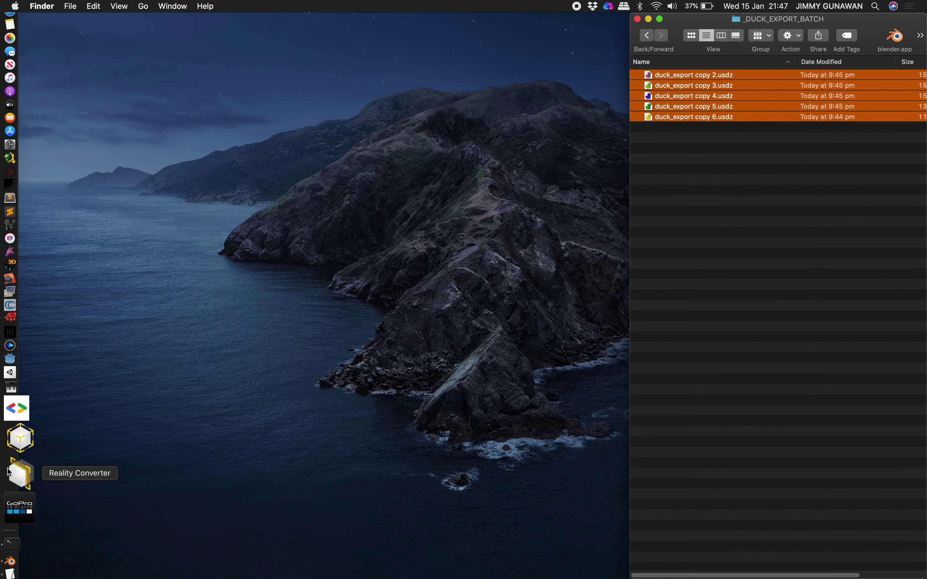
- Open Reality Converter with a narrower window and close the _DUCK_EXPORT_BATCH folder window
click(21, 475)
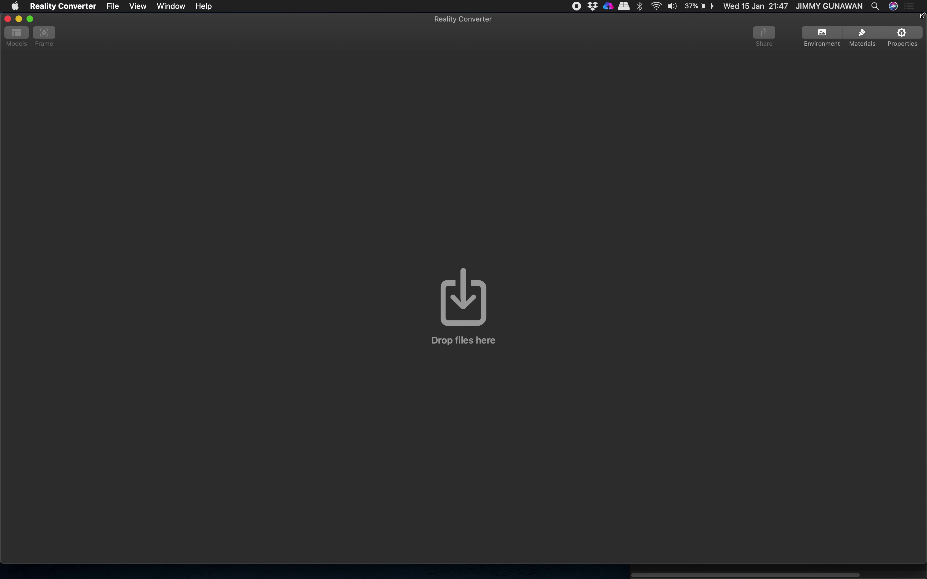
drag(897, 17, 562, 5)
click(676, 20)
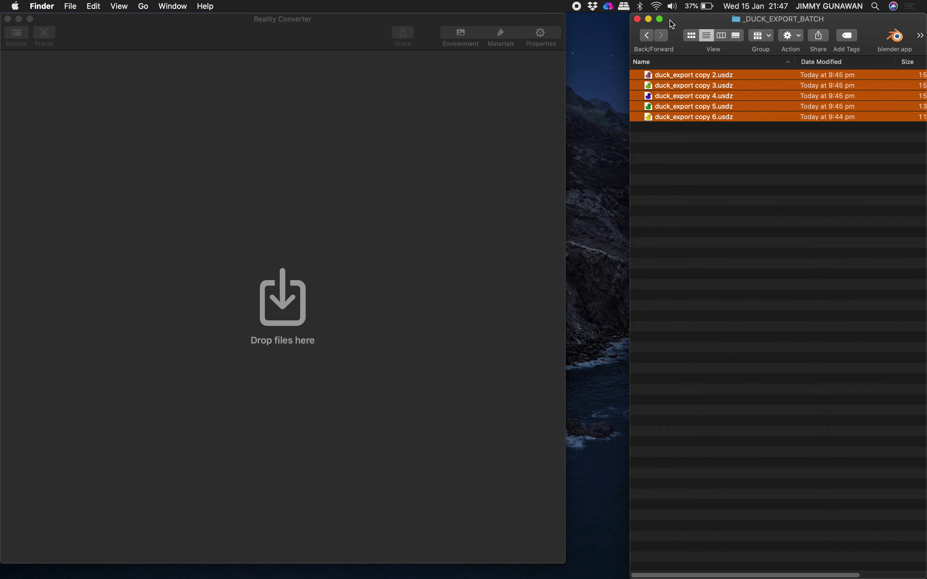
drag(629, 36, 593, 36)
click(600, 19)
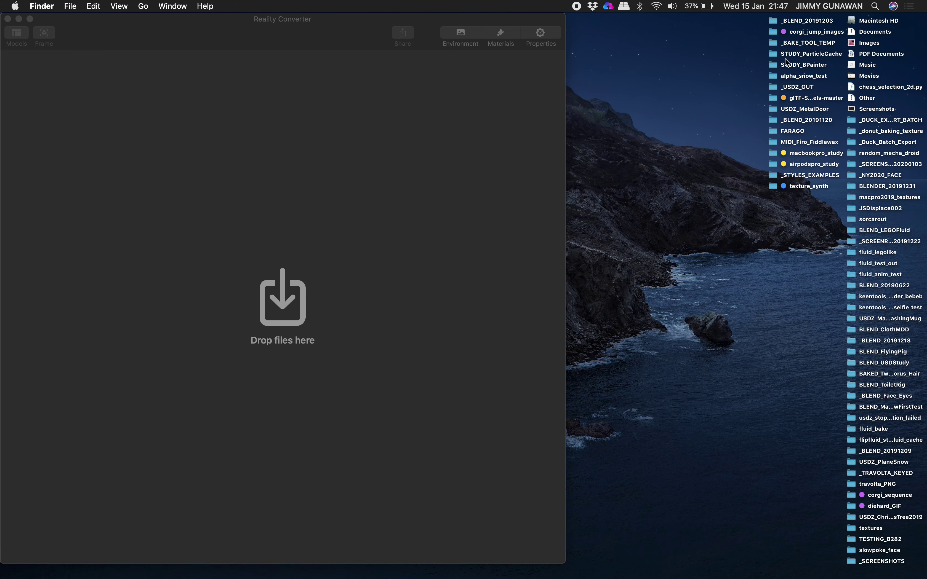
- Open the Desktop folder in a Finder window and select the exported duckies.reality file
double_click(772, 66)
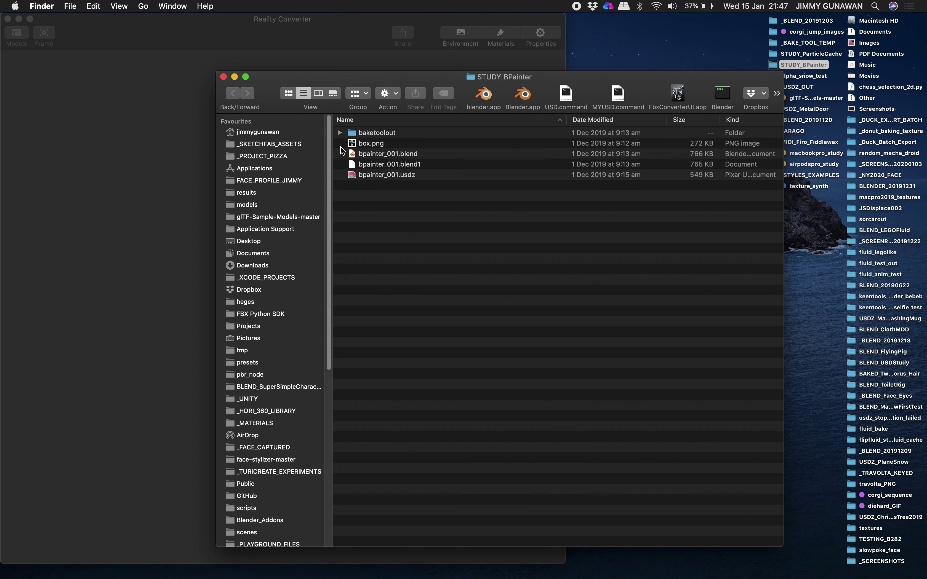
click(260, 240)
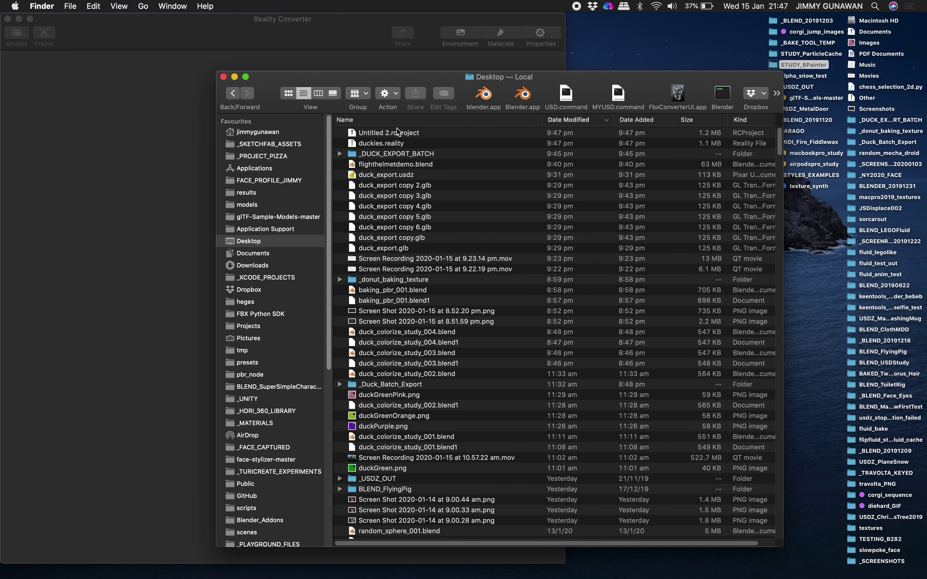
click(399, 133)
click(394, 142)
click(581, 81)
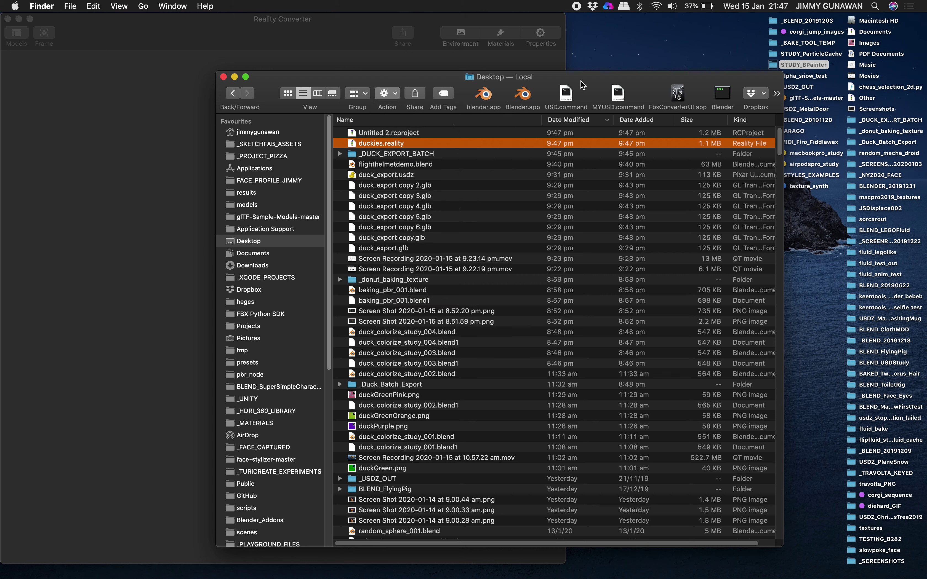
- Move the Finder window clear of Reality Converter and try to import duckies.reality into the converter
drag(581, 81, 717, 80)
drag(520, 144, 250, 226)
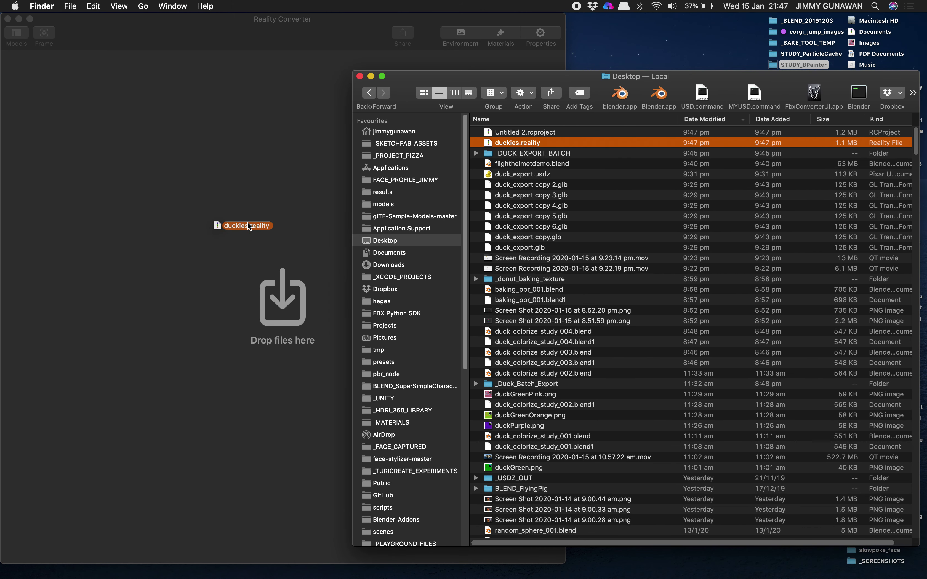
drag(539, 79, 613, 78)
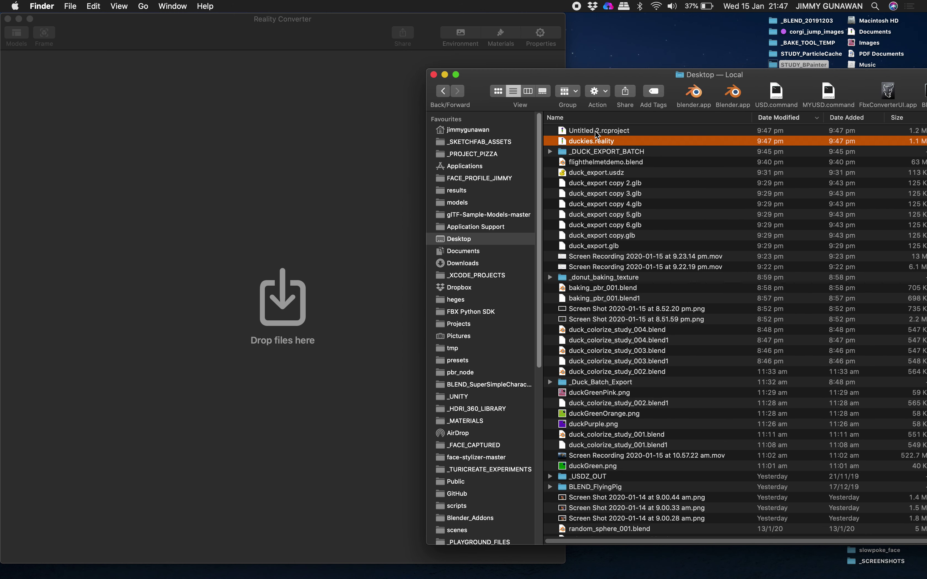
drag(580, 141, 257, 246)
- Preview duckies.reality with Quick Look, rotate the duck stack, and close the preview
click(600, 132)
click(588, 143)
key(space)
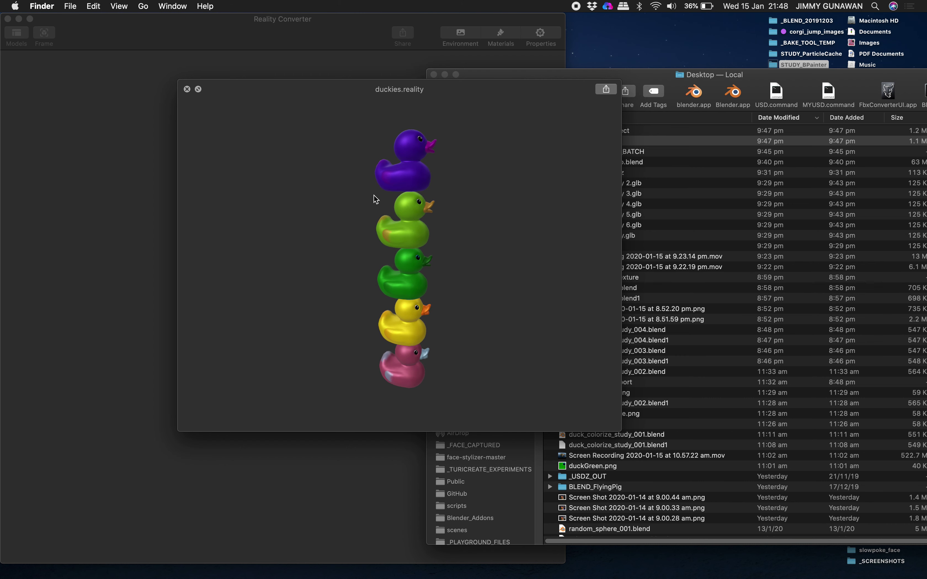
drag(407, 236, 382, 222)
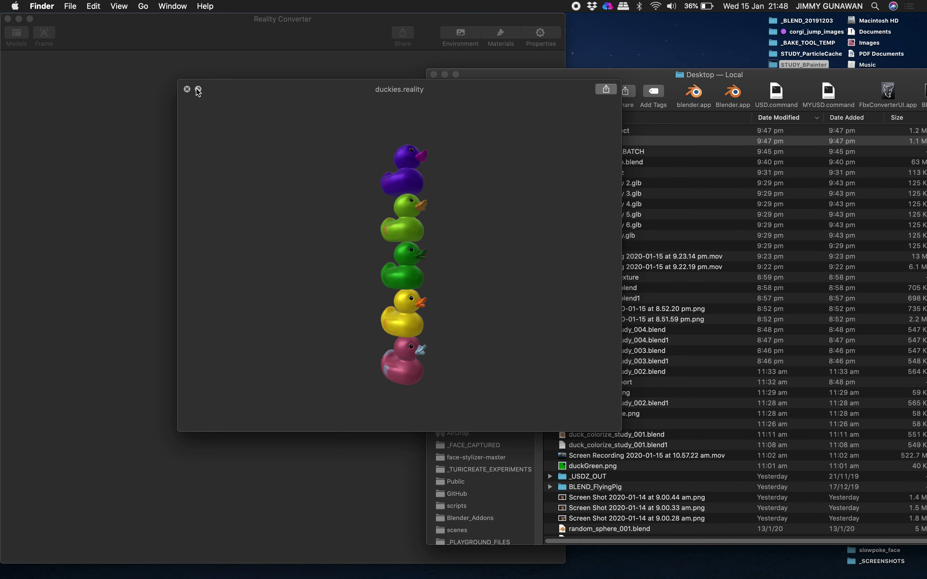
click(188, 89)
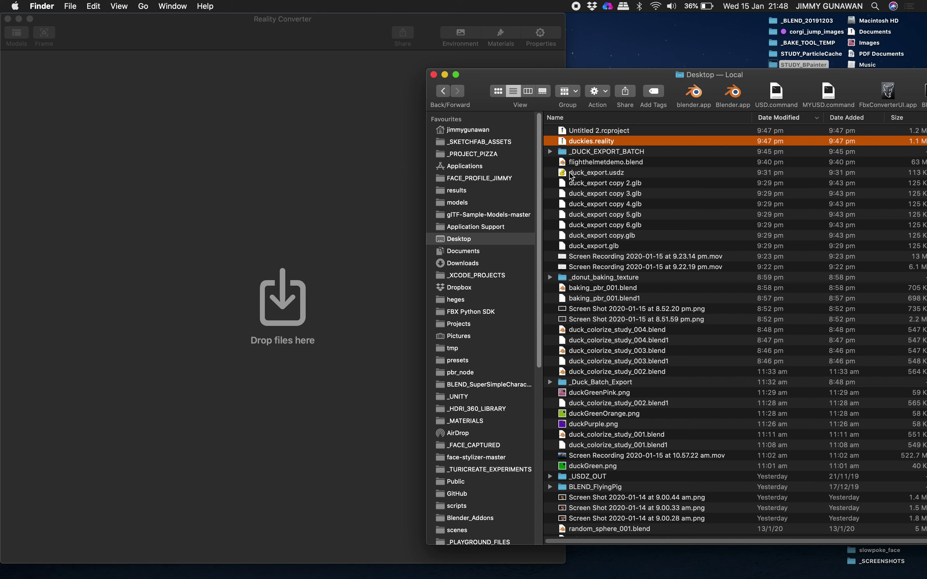
- Import duck_export copy 2.glb, copy 3.glb and copy 4.glb together into Reality Converter
click(614, 183)
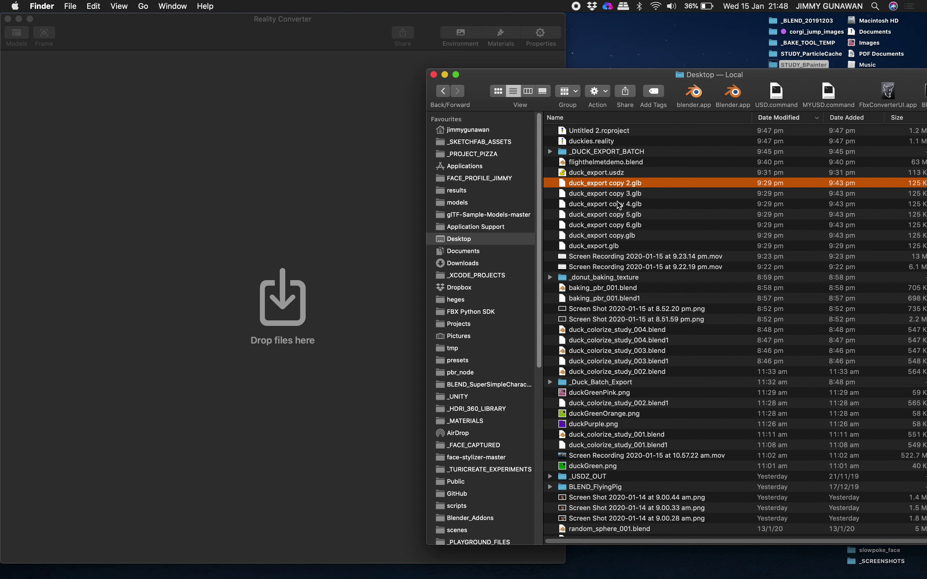
shift+click(619, 204)
drag(619, 205, 293, 202)
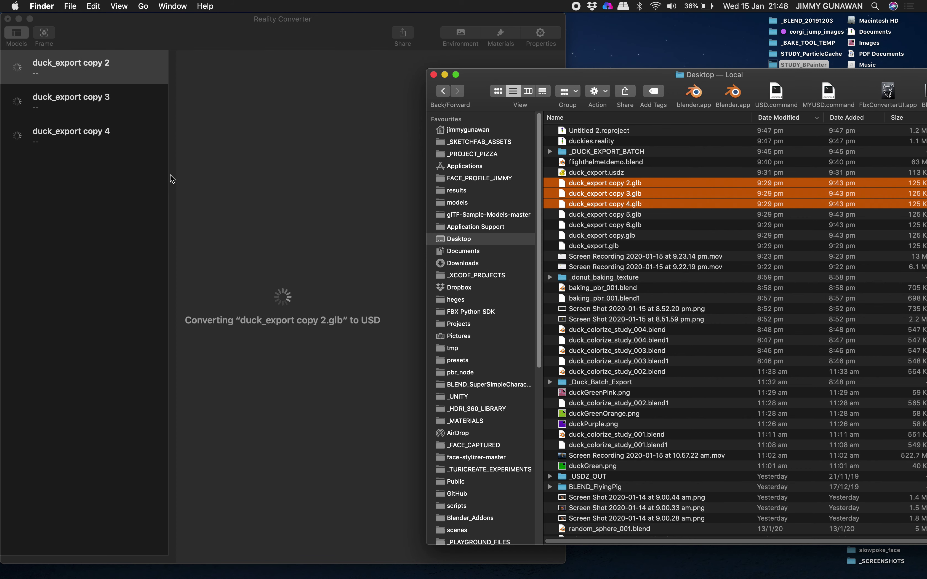
click(216, 164)
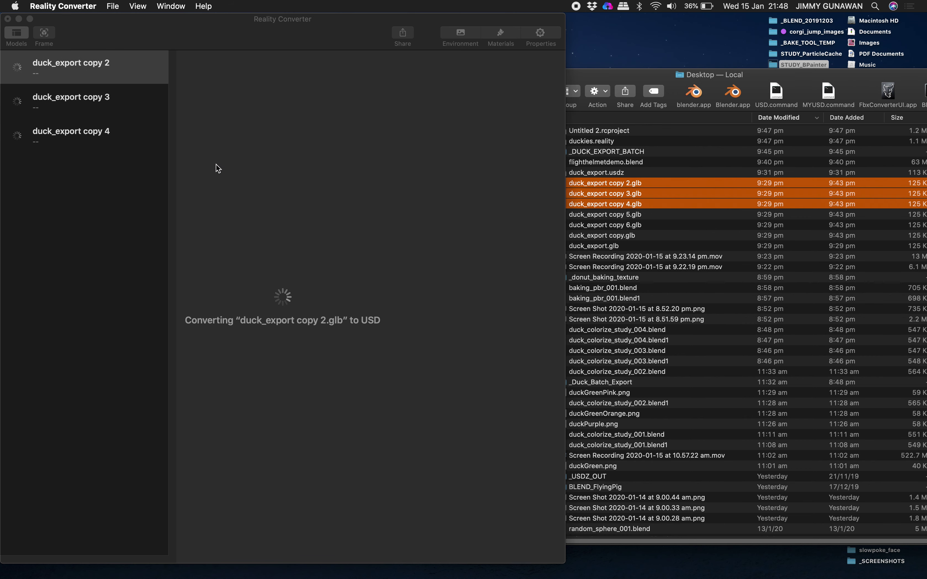
- Close the Reality Converter window without exporting the three loaded models
click(9, 20)
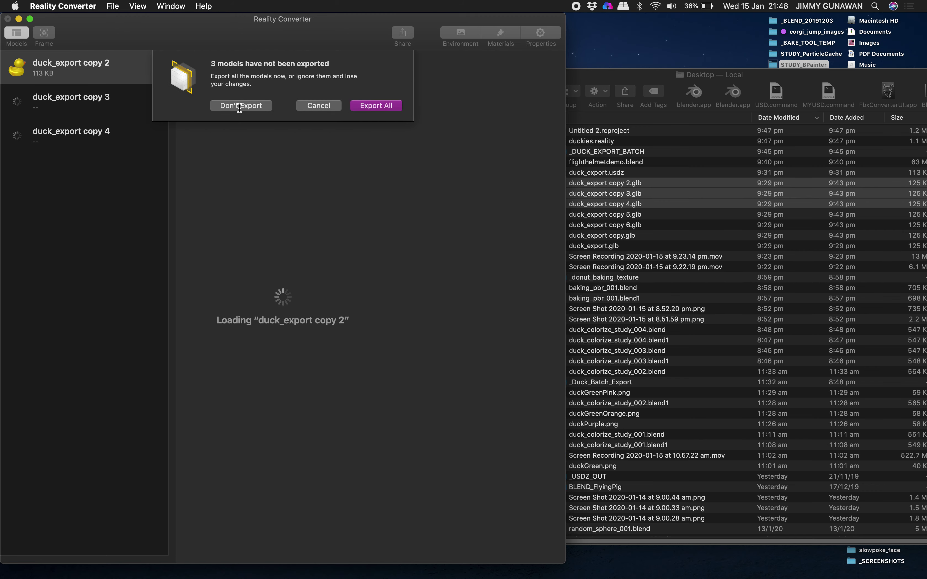
click(241, 106)
mouse_move(2, 471)
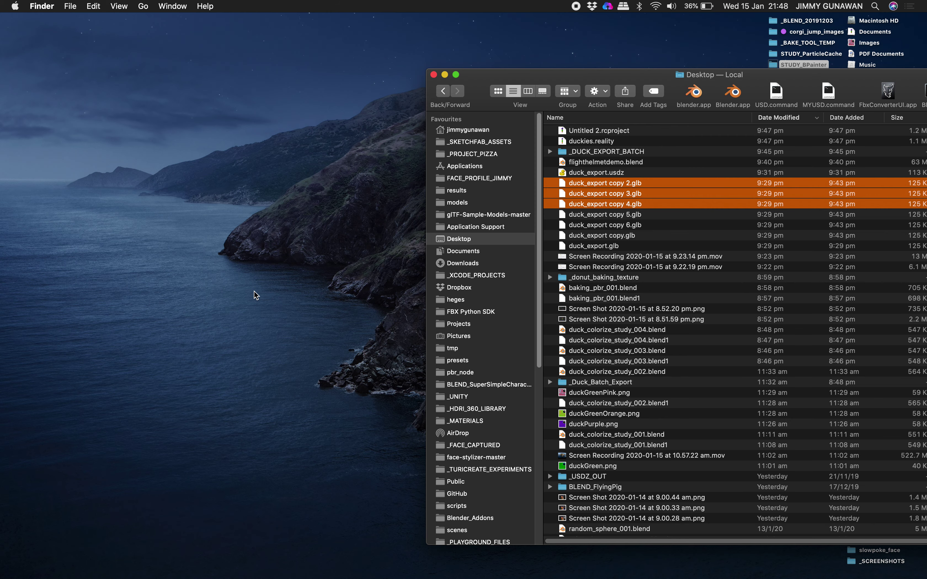
- Switch to Blender and examine the compositing node graph that recolours the duck texture
key(ctrl+Right)
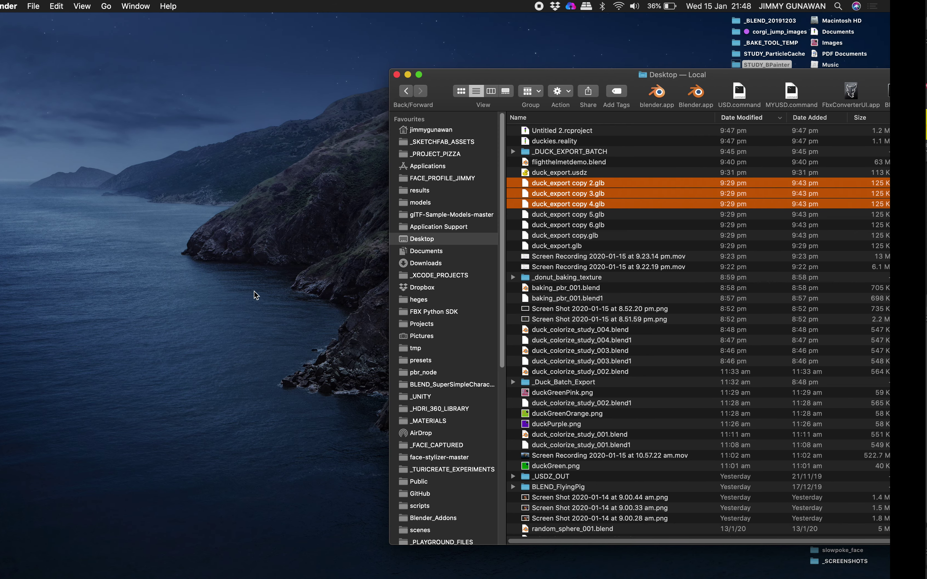
scroll(475, 207, up, 3)
scroll(475, 207, left, 3)
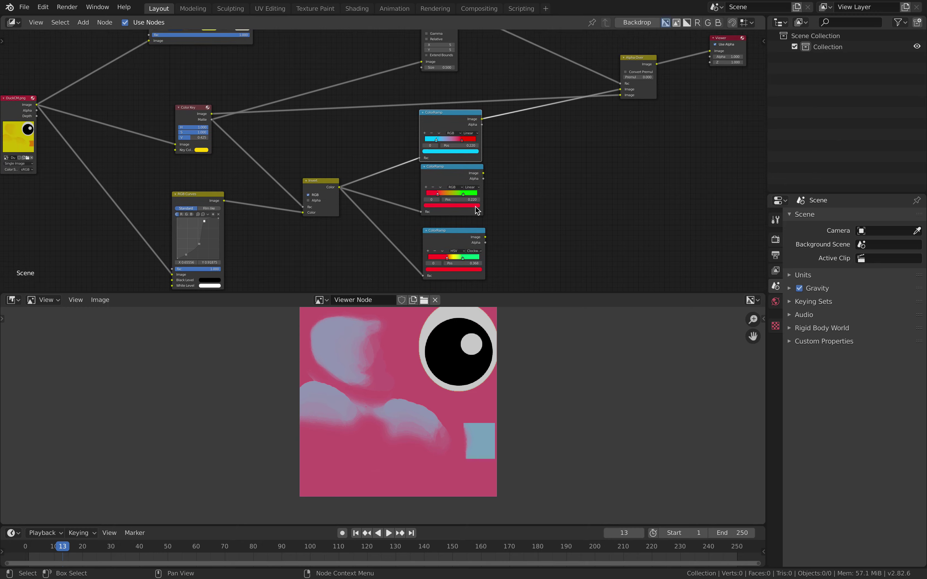
scroll(475, 206, down, 2)
scroll(477, 210, down, 1)
scroll(477, 210, right, 1)
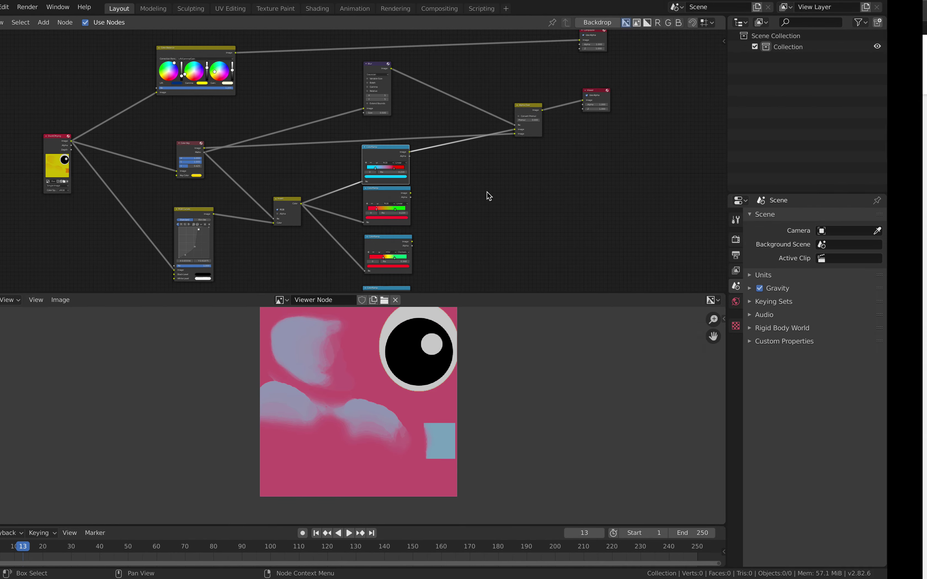
- Switch to the Sketchfab newsfeed in the browser and look through its listed models
key(ctrl+Right)
scroll(487, 194, down, 15)
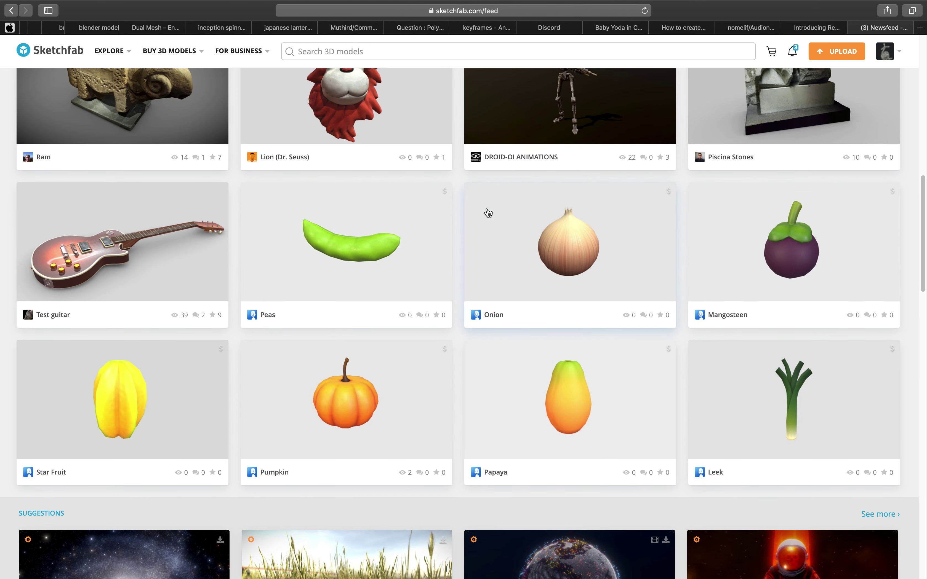
scroll(486, 212, up, 15)
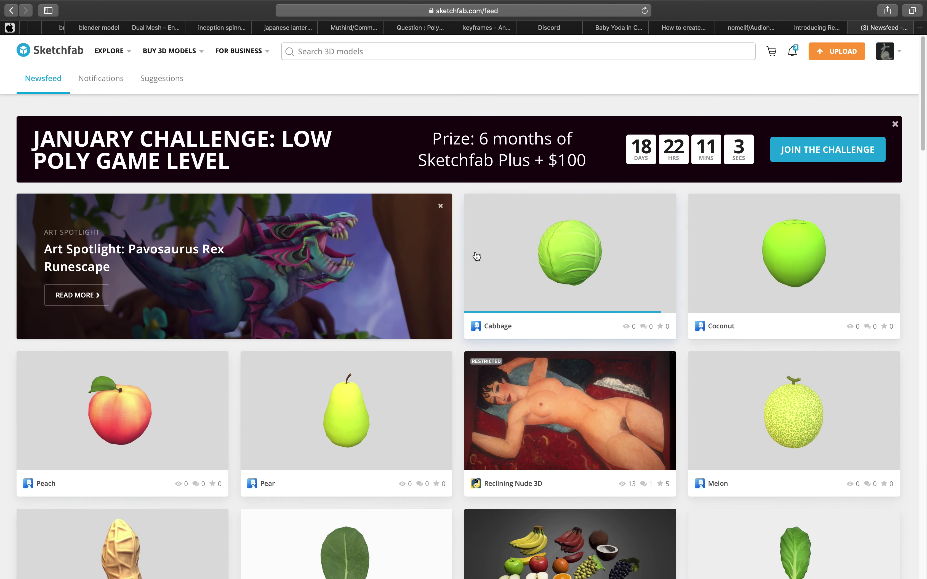
- Search Sketchfab for pig models and limit the results to downloadable ones
scroll(508, 385, up, 3)
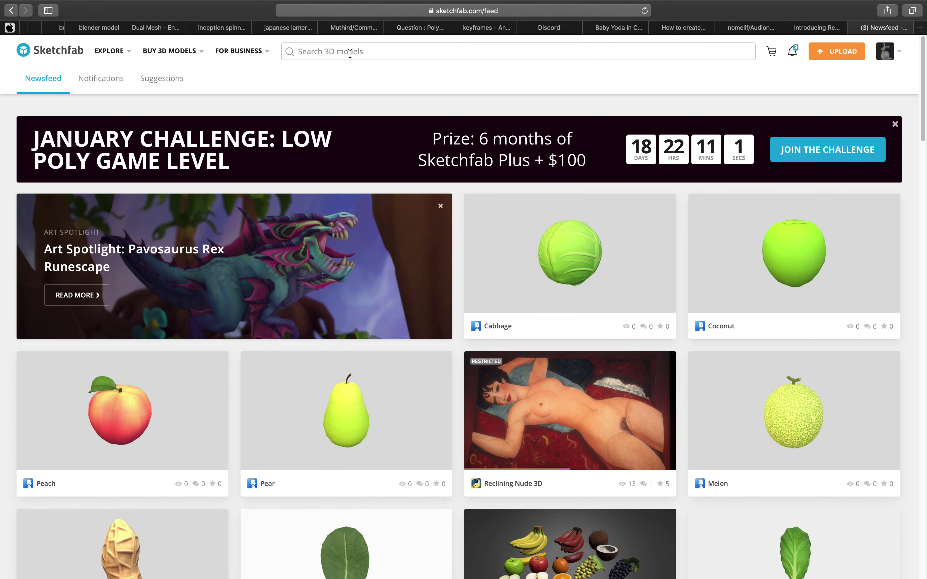
click(350, 53)
text(duc)
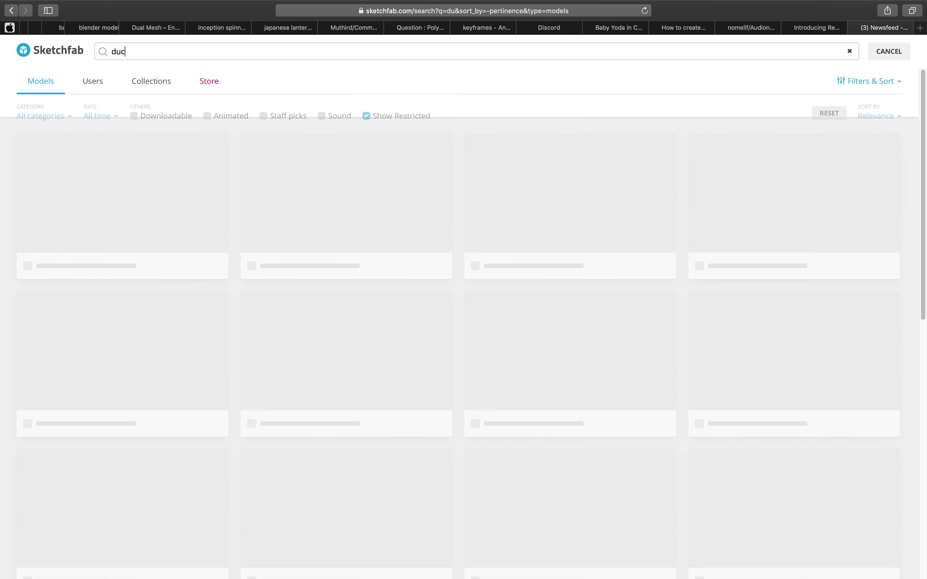
text(k)
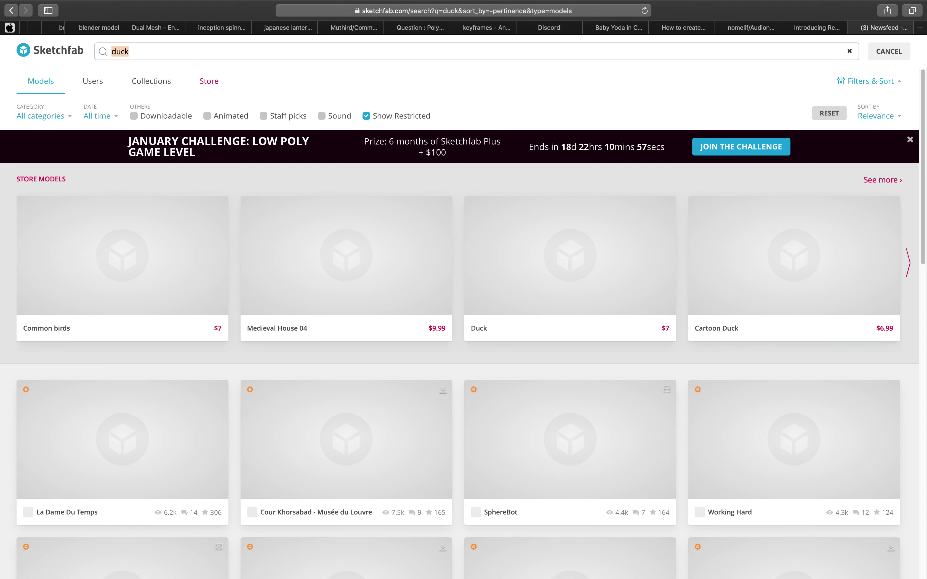
text(pig)
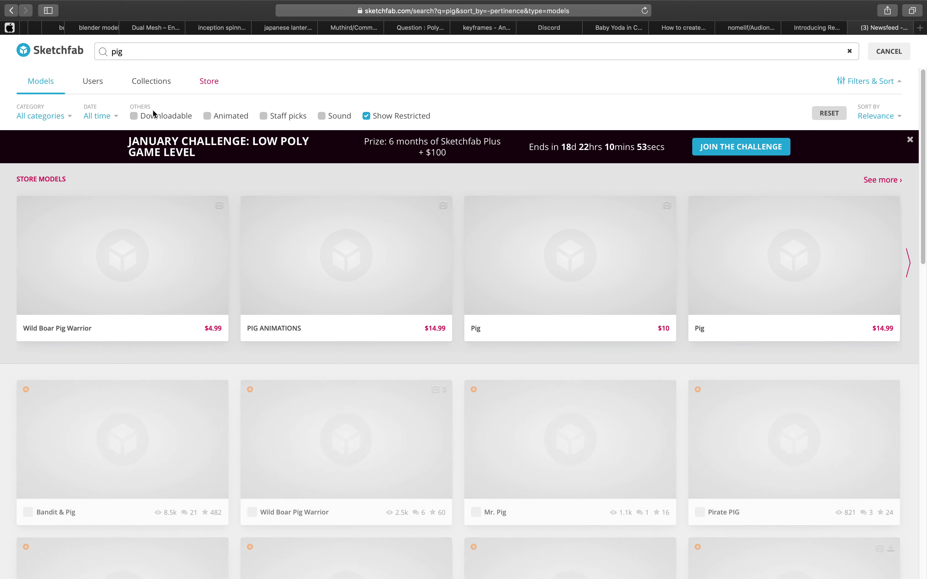
click(153, 115)
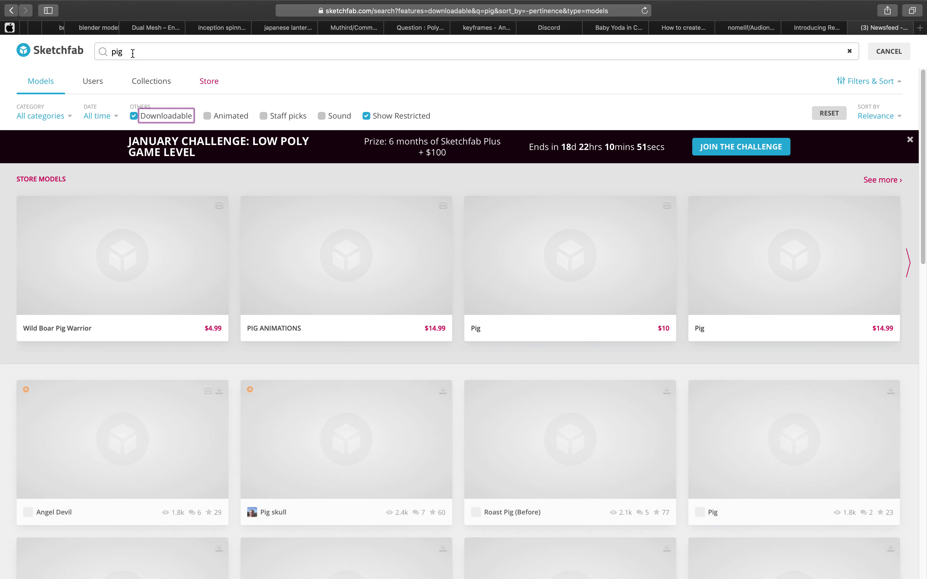
click(147, 50)
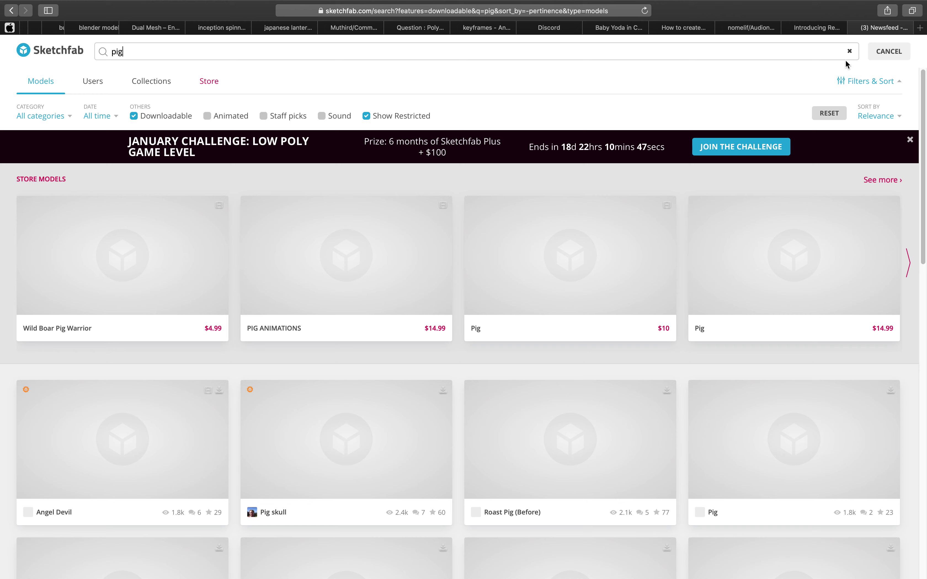
- Open the Pig model with 23 likes from the search results and bring up its download options
scroll(499, 245, down, 2)
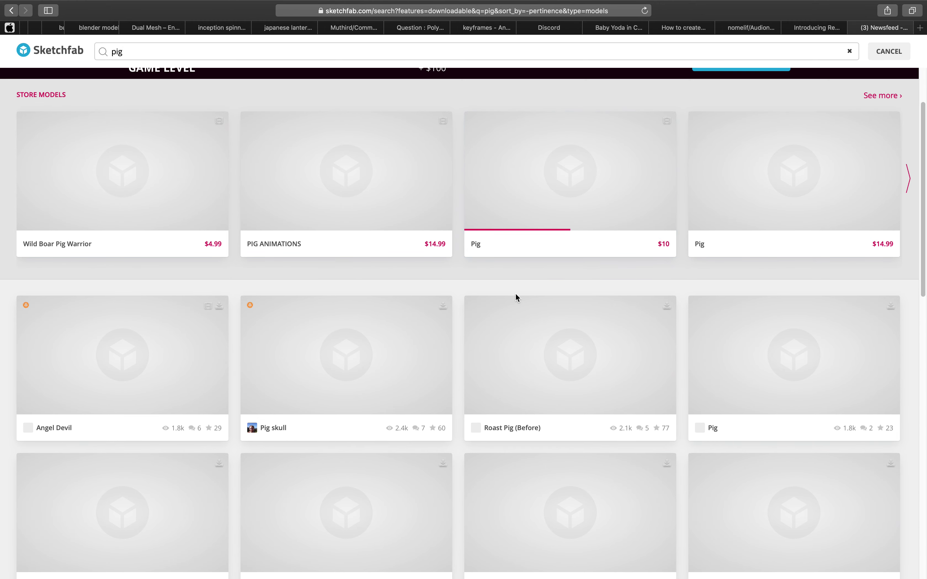
scroll(518, 341, down, 2)
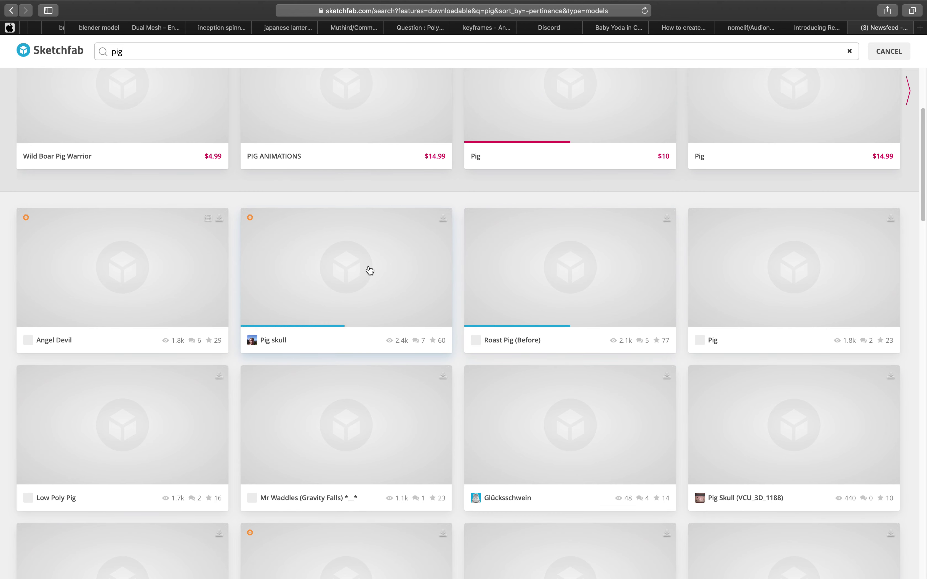
click(811, 267)
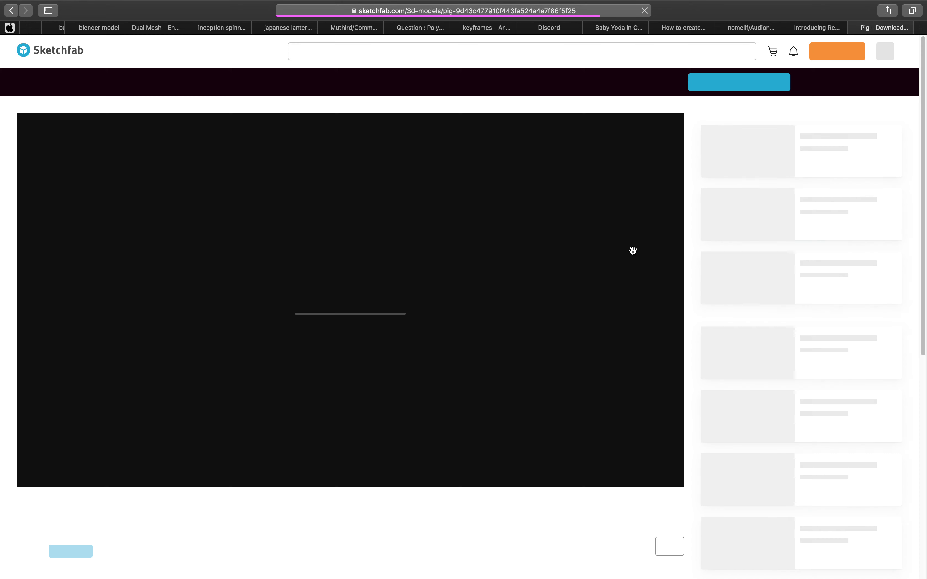
scroll(633, 251, down, 4)
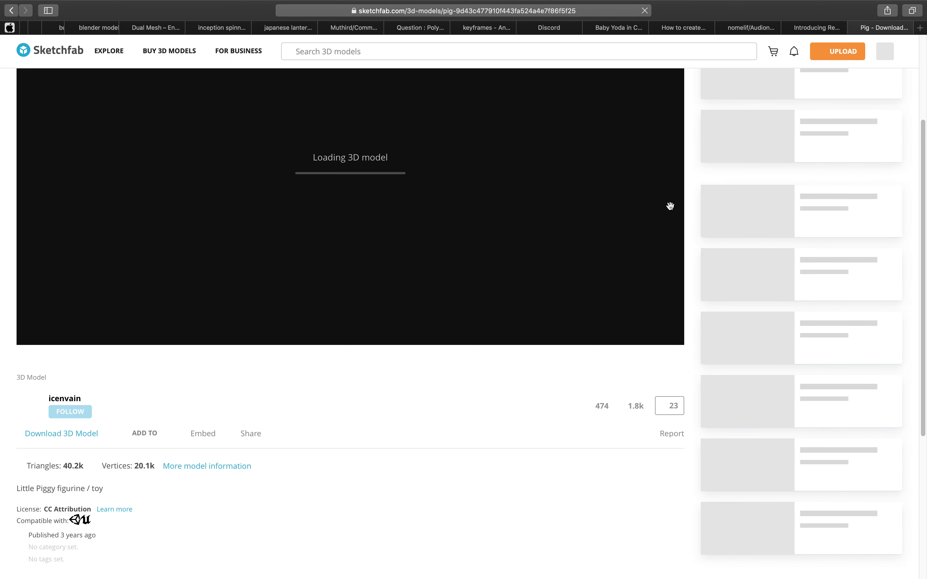
scroll(671, 207, up, 2)
click(78, 521)
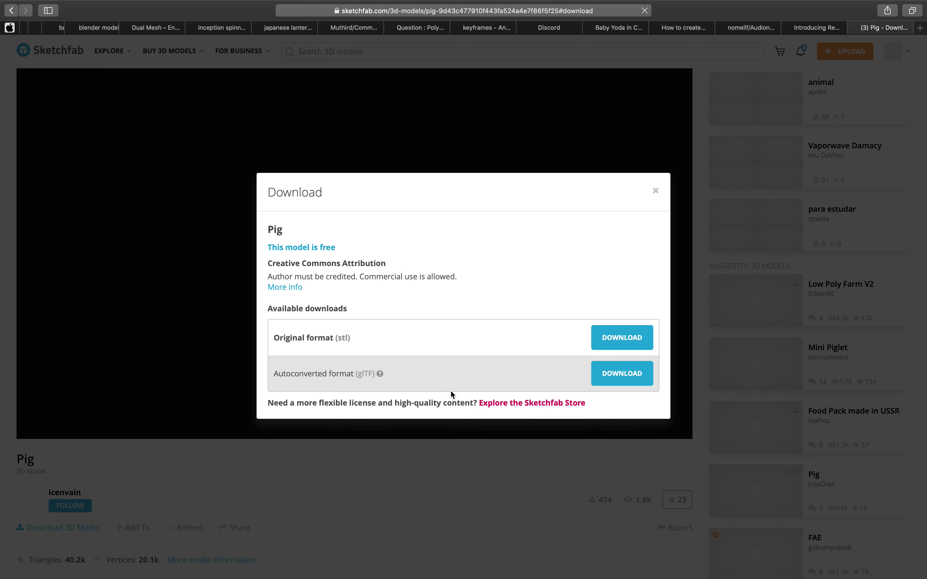
- Download the Pig model in the autoconverted glTF format and reveal the downloaded folder in Finder
click(592, 373)
click(649, 337)
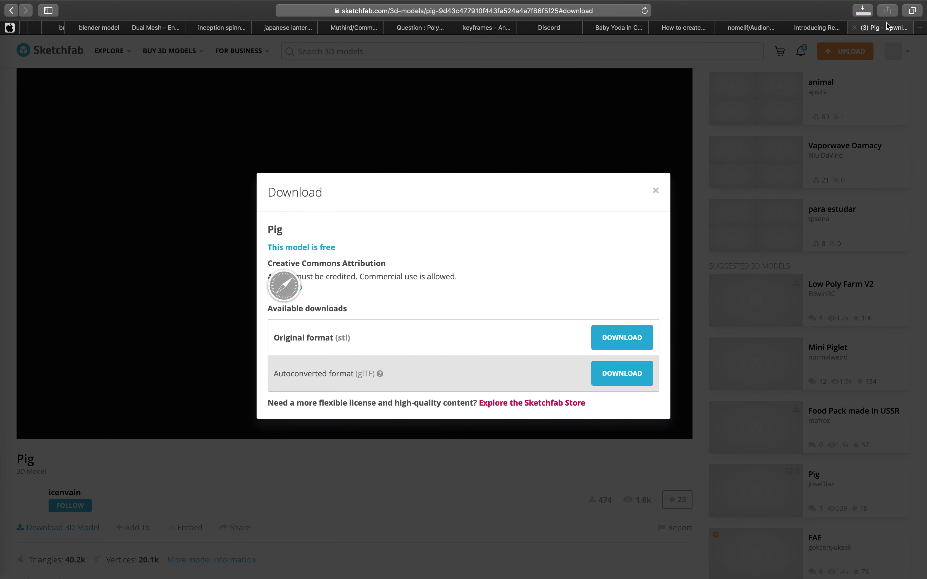
click(866, 11)
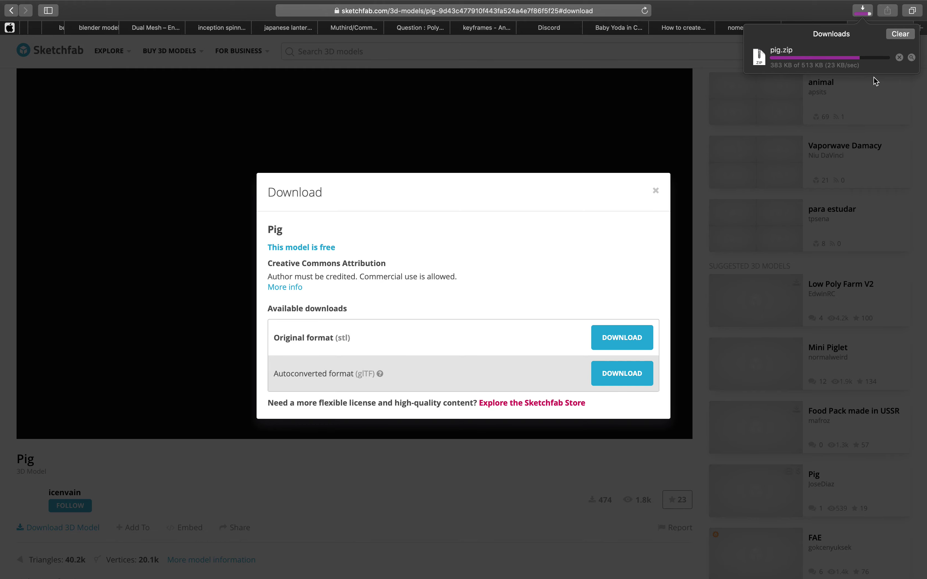
click(911, 58)
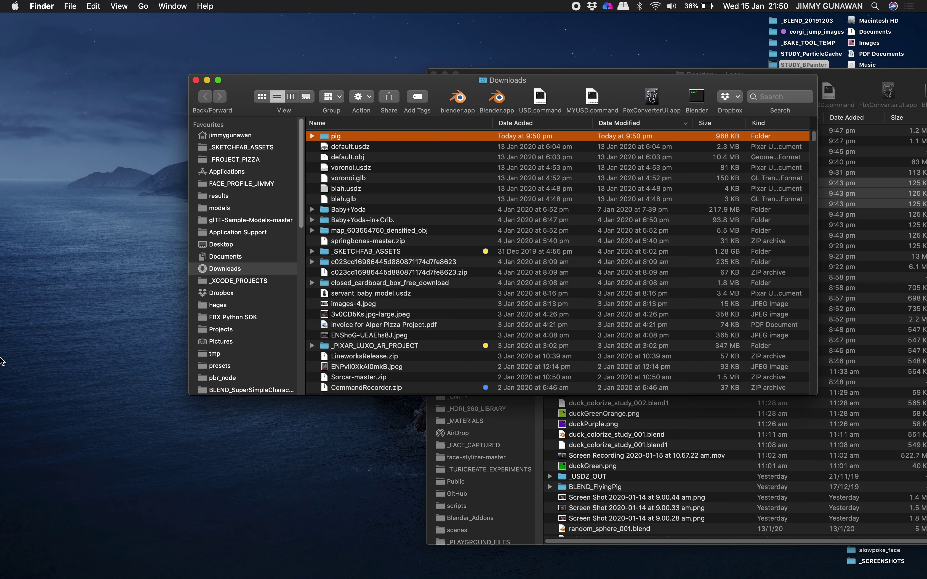
- Open Reality Converter and import scene.bin and scene.gltf together from the downloaded pig folder
mouse_move(1, 357)
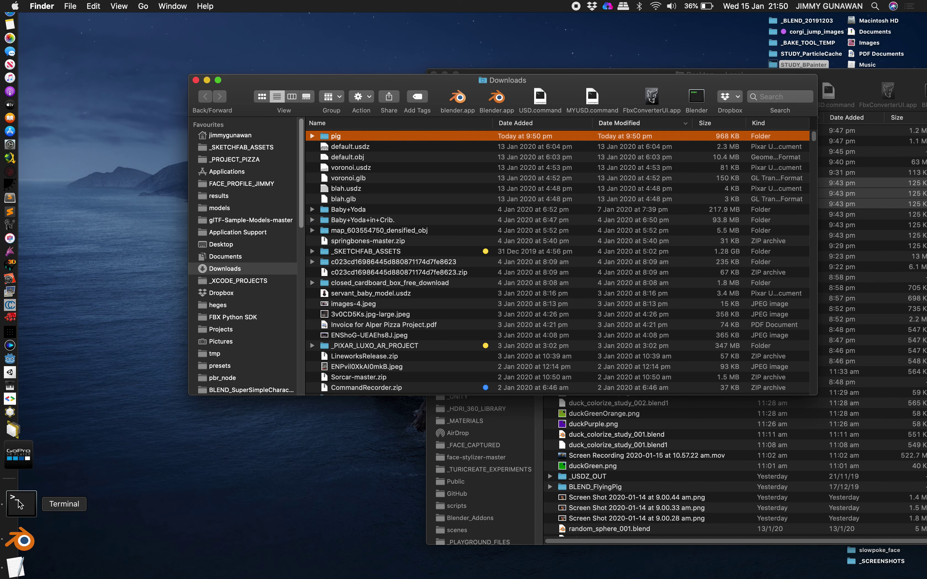
click(15, 440)
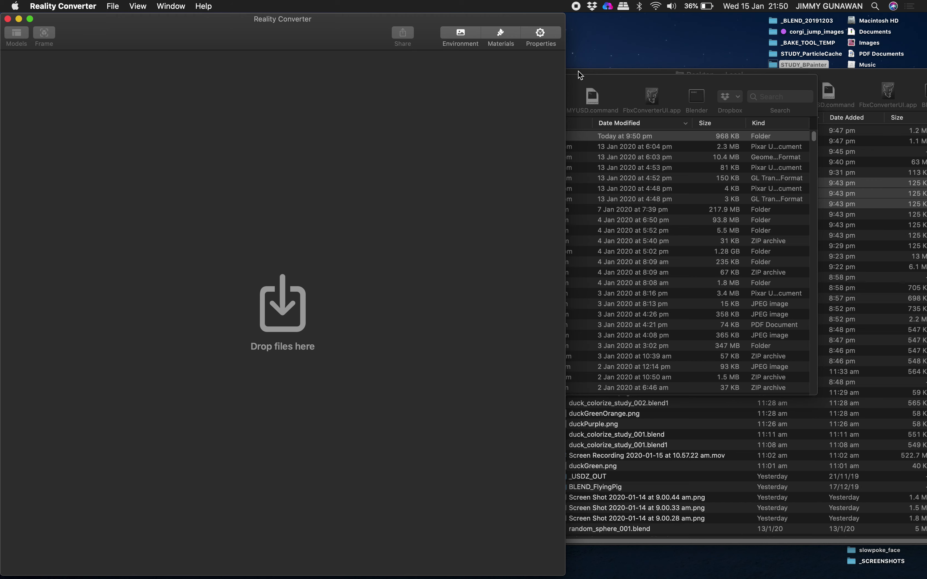
click(580, 75)
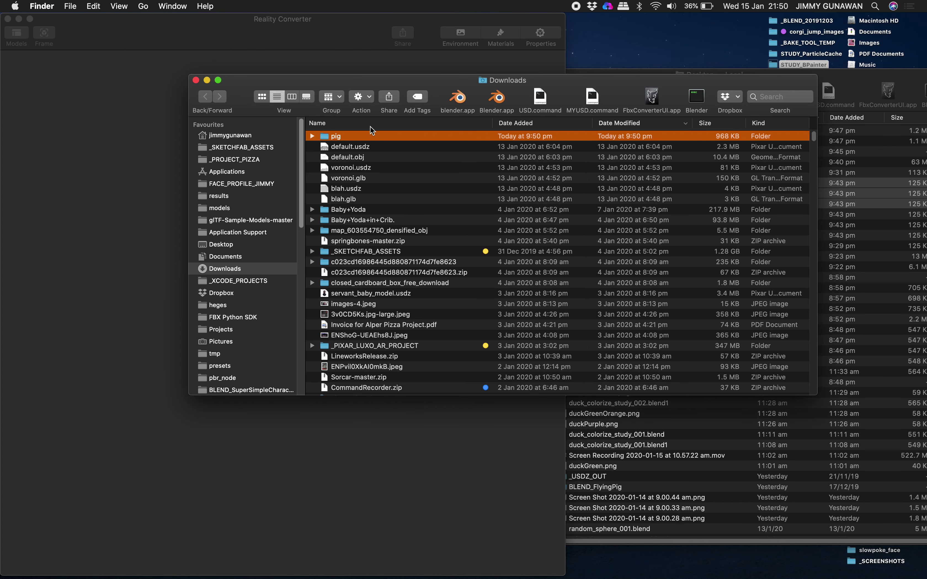
drag(385, 82, 593, 83)
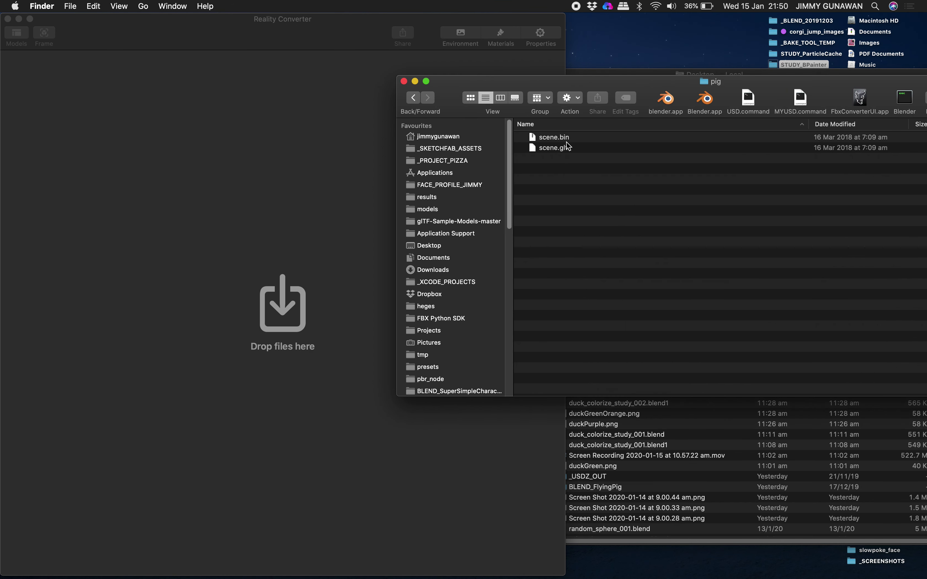
click(570, 148)
shift+click(567, 134)
drag(570, 149, 219, 245)
click(257, 247)
click(615, 124)
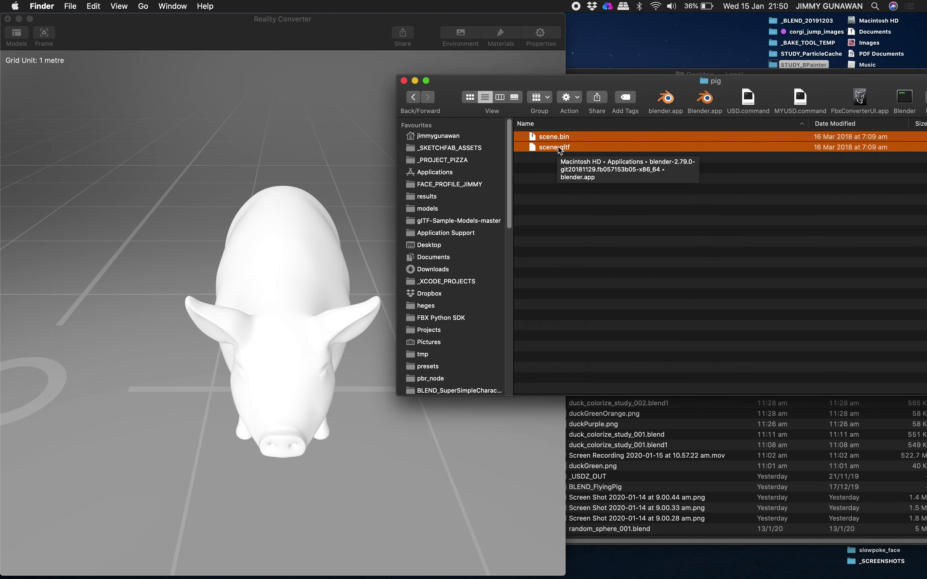
- Examine the pig model from the side and frame it whole in the Reality Converter view
click(326, 201)
drag(326, 201, 278, 154)
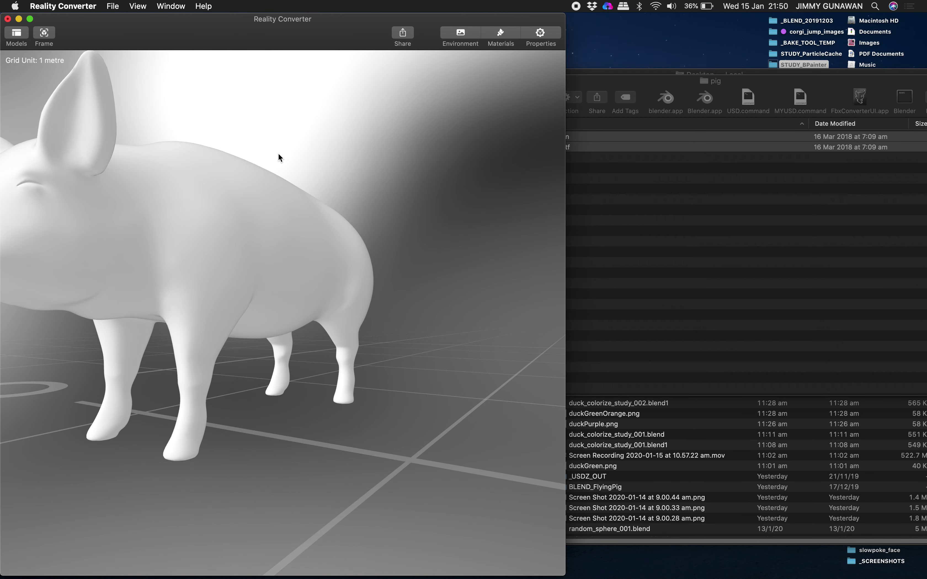
click(45, 35)
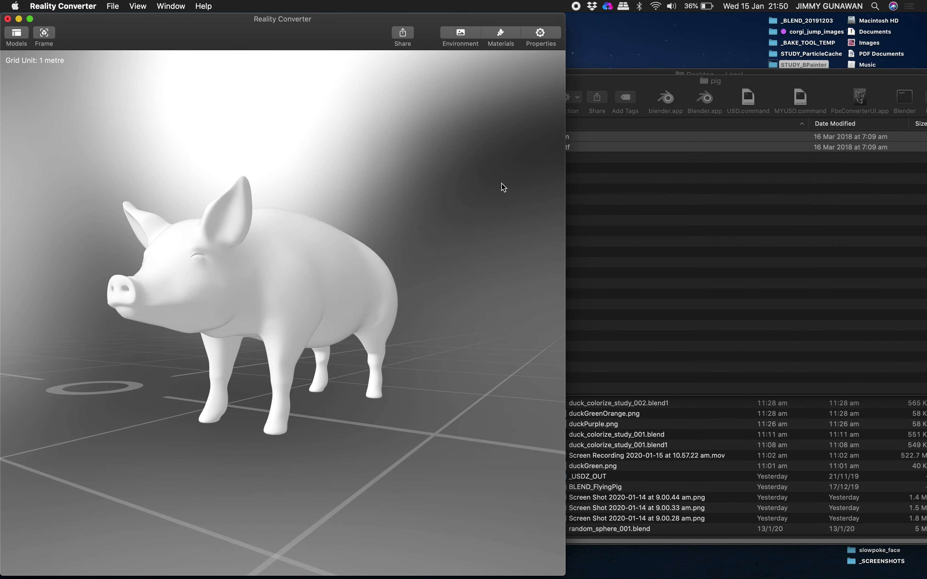
- Check in Finder which files the downloaded pig folder contains
click(660, 232)
click(413, 96)
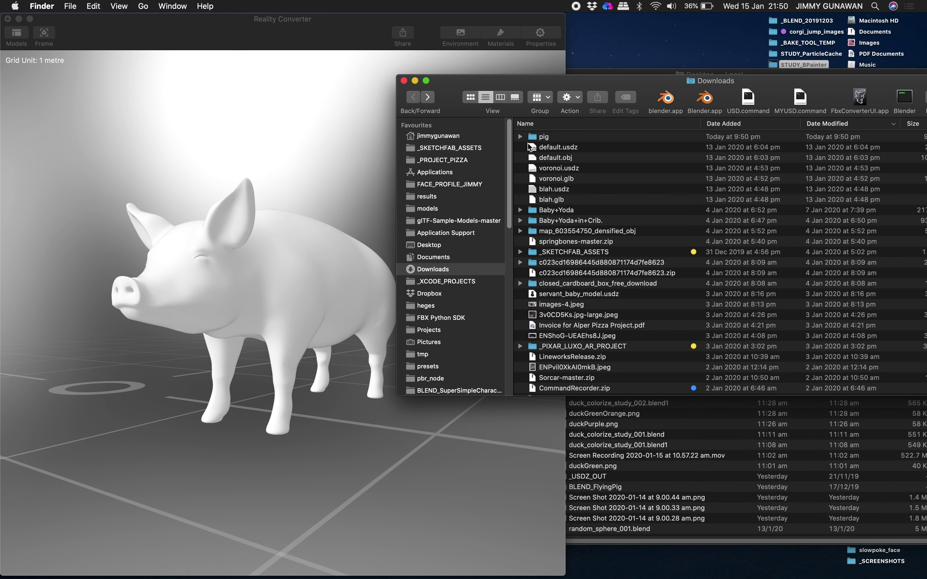
double_click(546, 137)
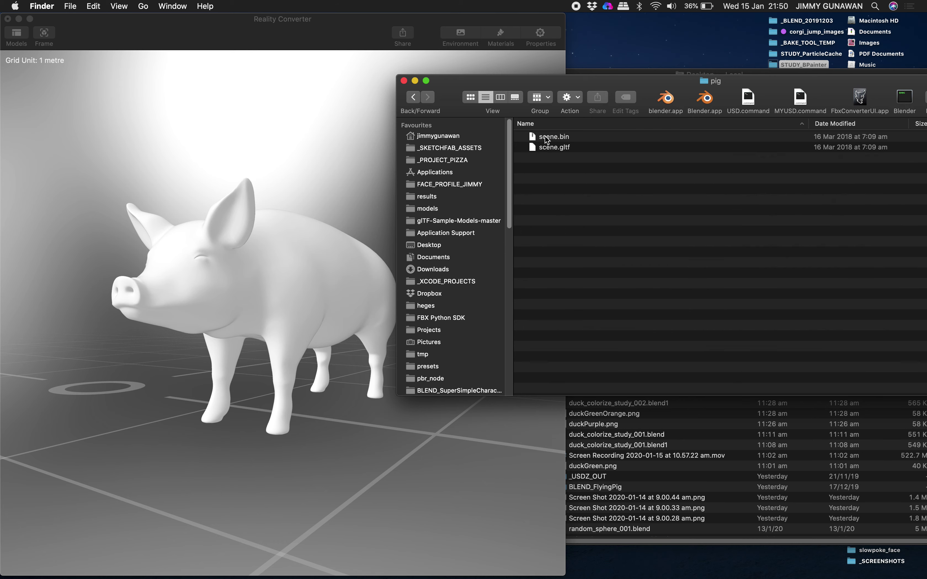
click(414, 97)
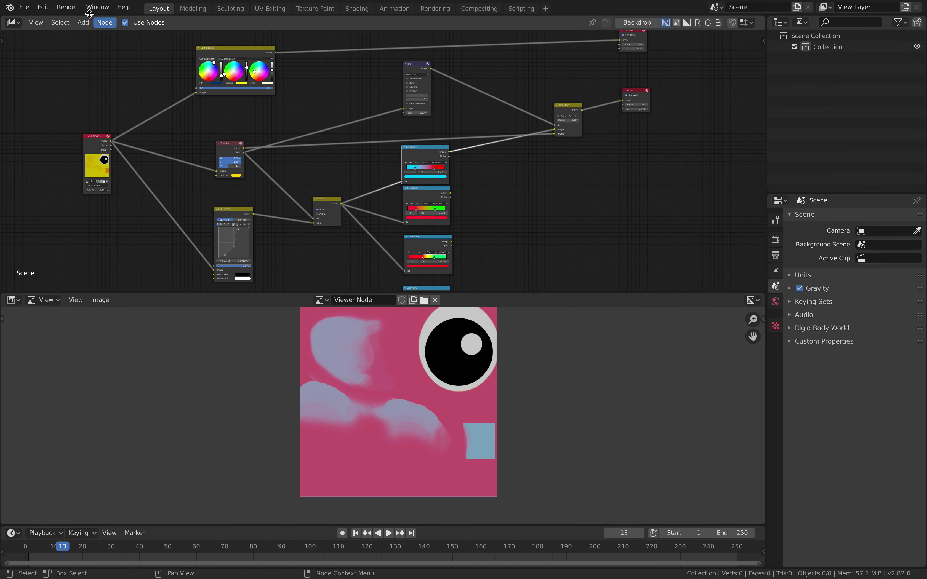
- Start a new scene in Blender and delete the default camera, cube and light
click(24, 7)
mouse_move(31, 16)
click(180, 24)
click(371, 306)
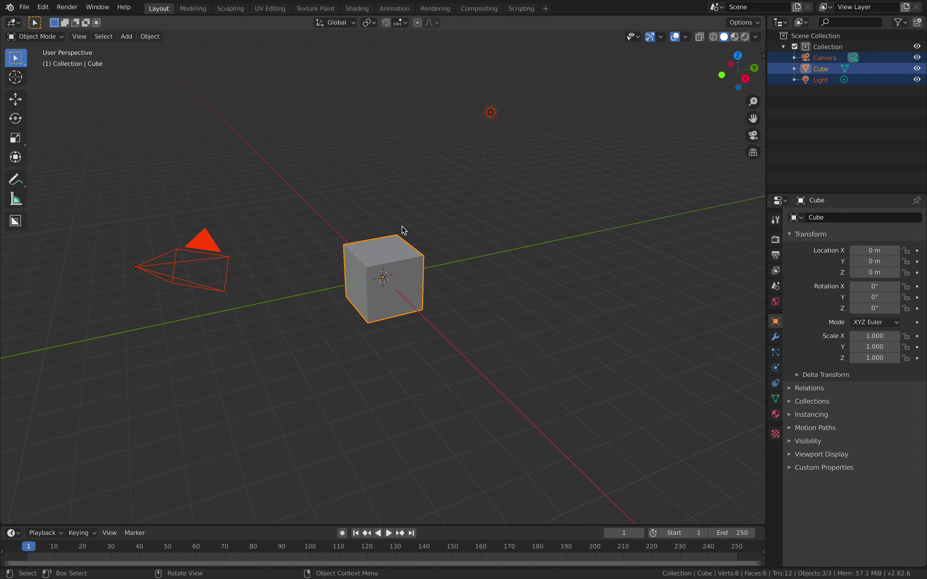
key(x)
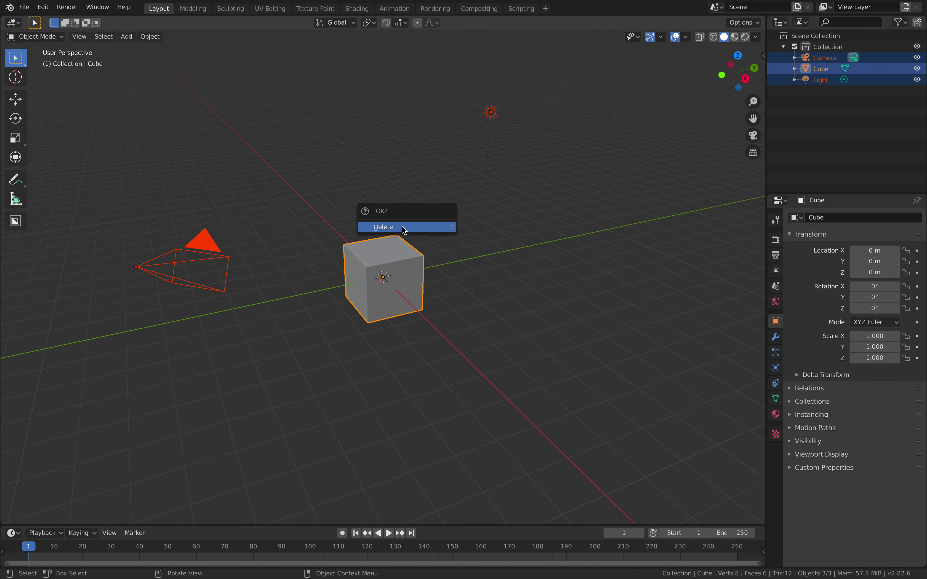
click(402, 227)
- Import the glTF model from the pig folder in Downloads, with the folder listing sorted by date modified
click(24, 7)
mouse_move(82, 157)
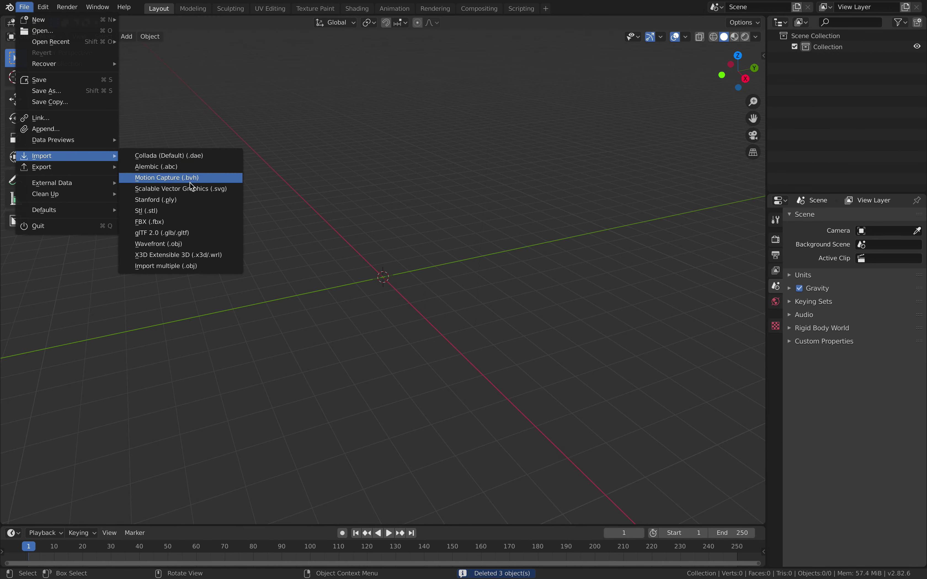
click(197, 230)
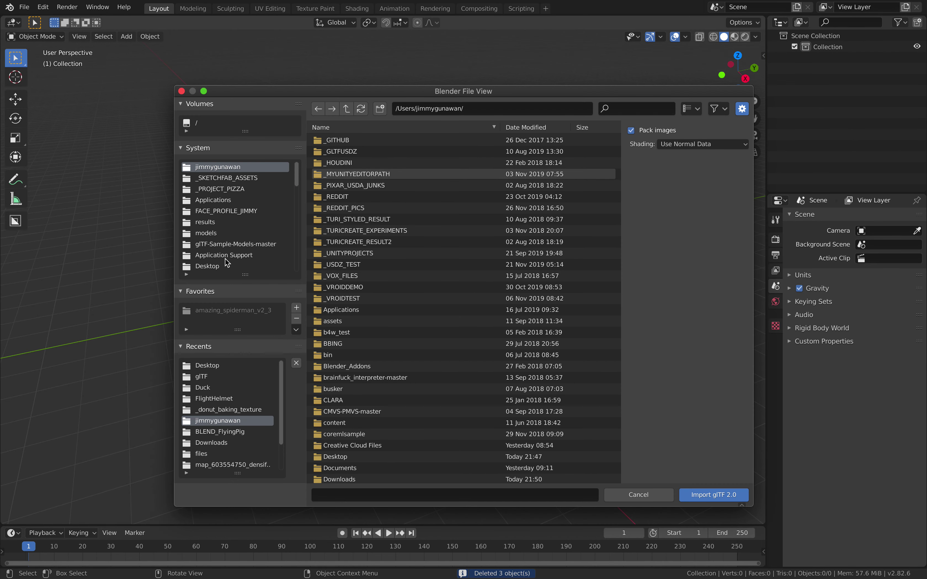
scroll(236, 265, down, 5)
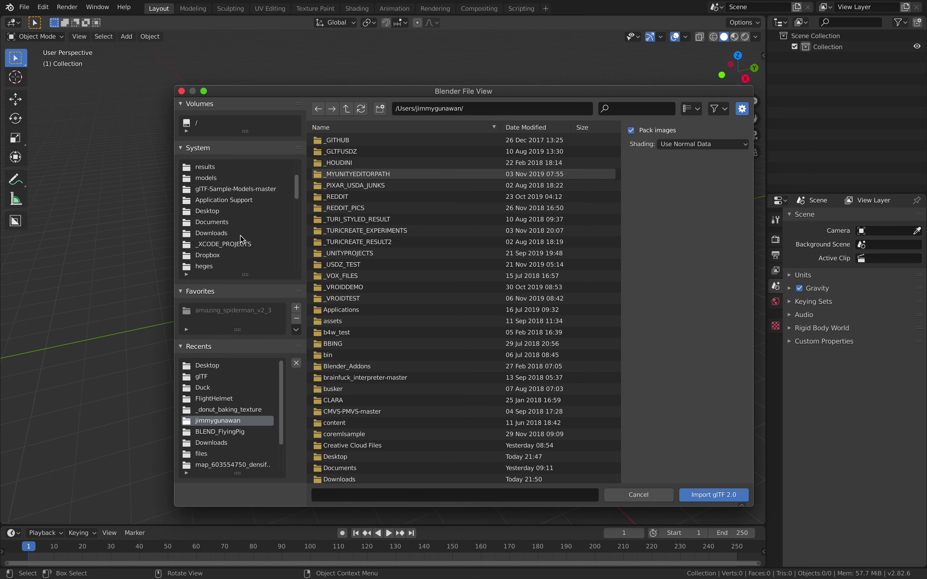
click(241, 234)
click(546, 128)
click(422, 140)
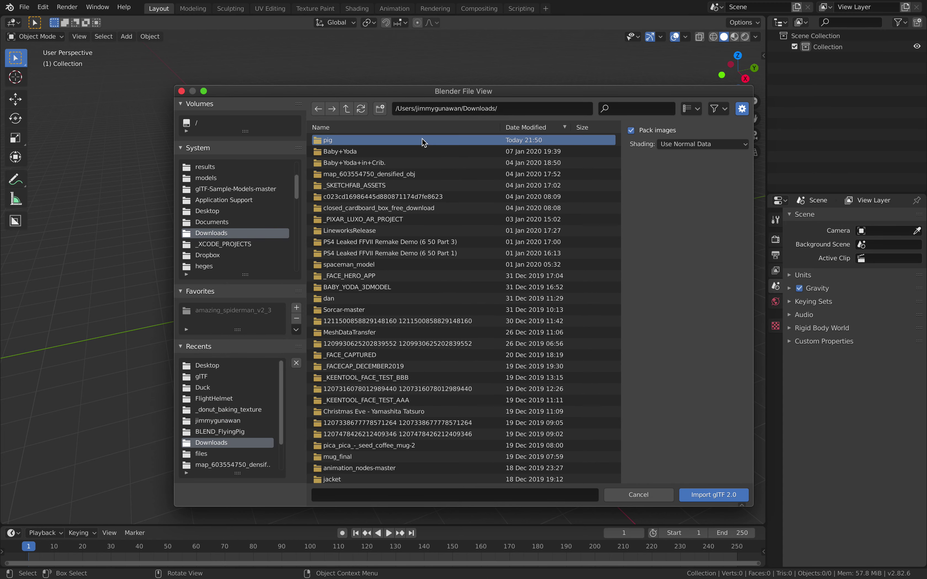
double_click(422, 141)
double_click(393, 141)
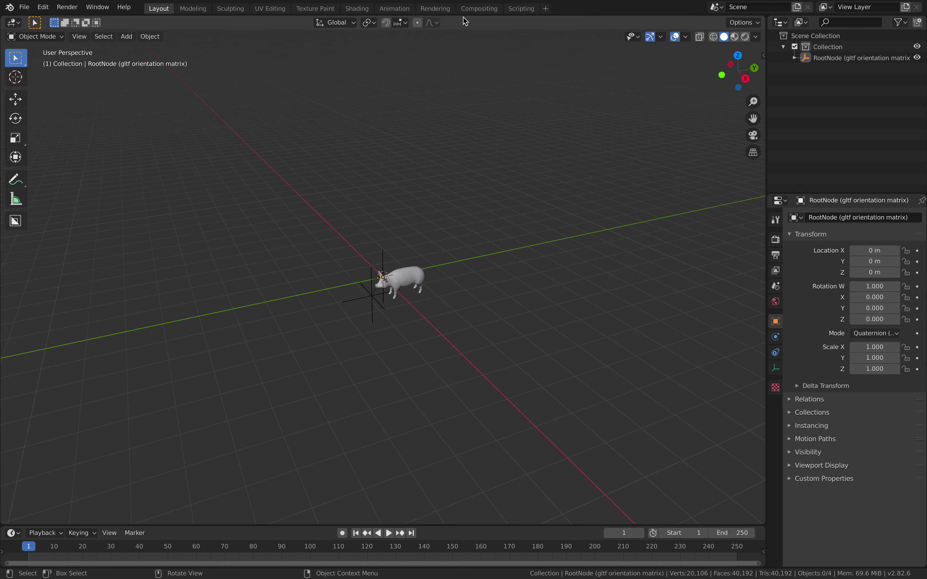
- Split the 3D viewport horizontally and change the upper area to an Image Editor
drag(763, 19, 720, 244)
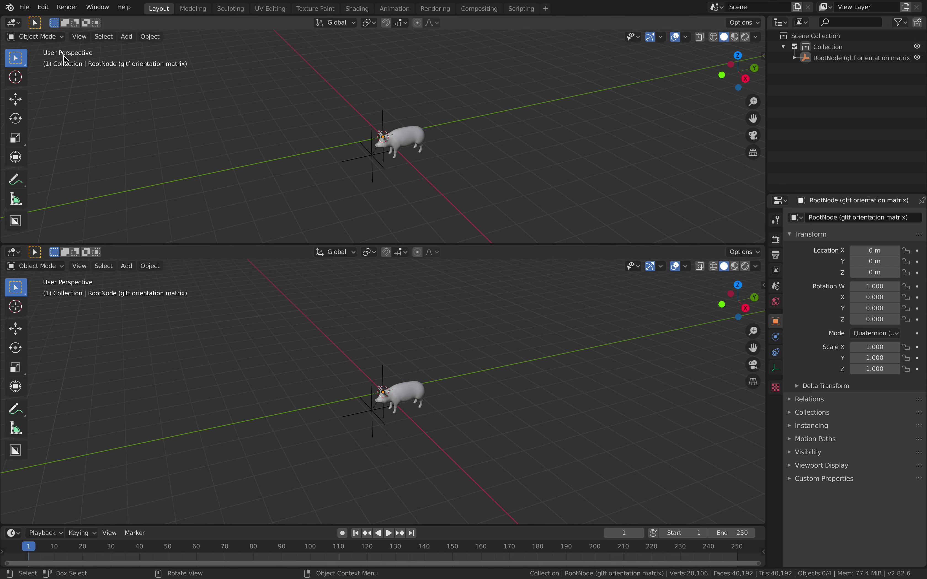
click(14, 23)
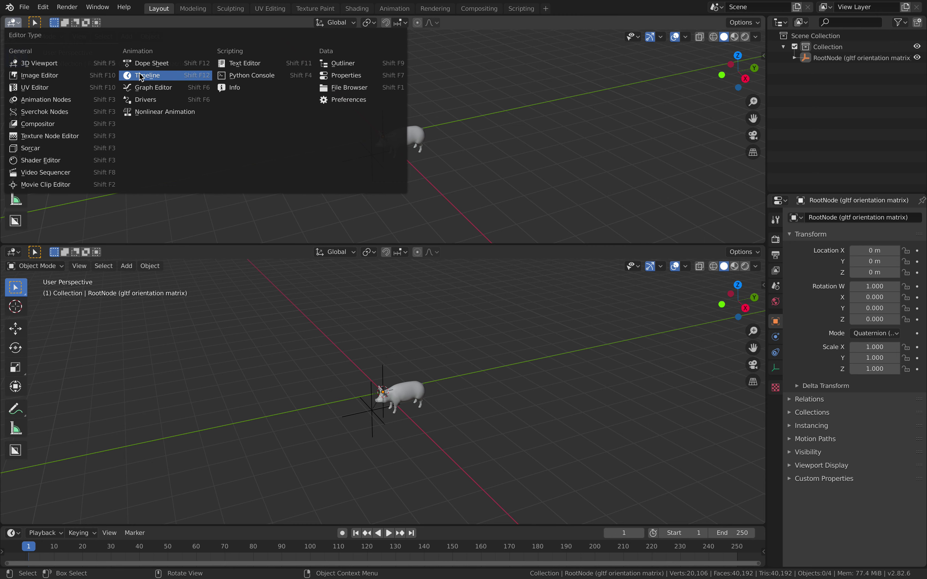
click(79, 76)
- Show the Render Result in the upper Image Editor after trying the Viewer Node image
click(336, 23)
key(Down)
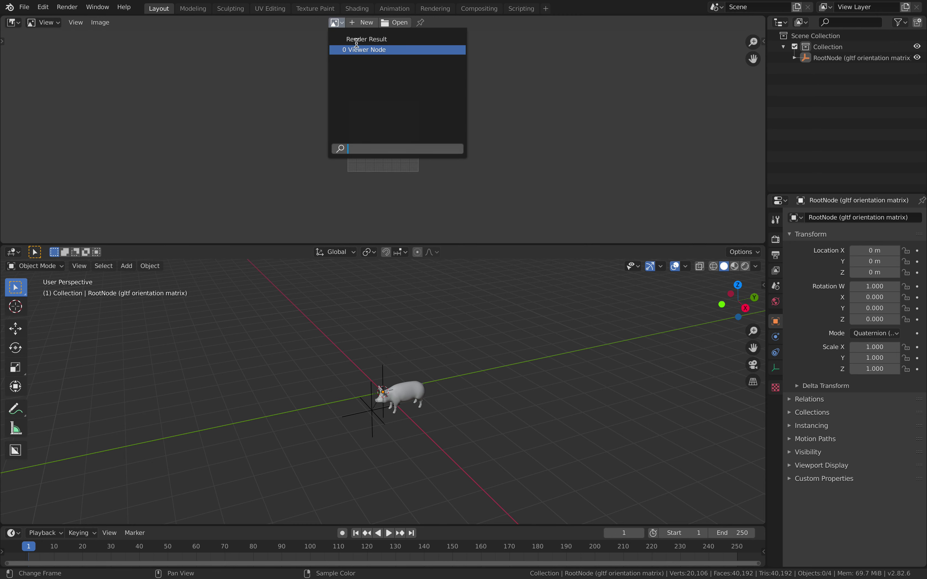
click(353, 47)
click(321, 22)
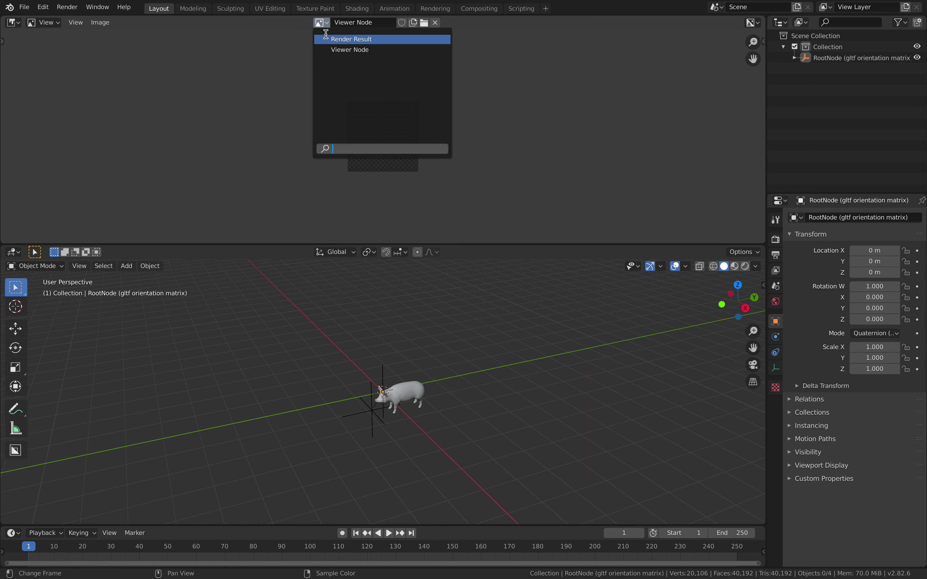
click(351, 38)
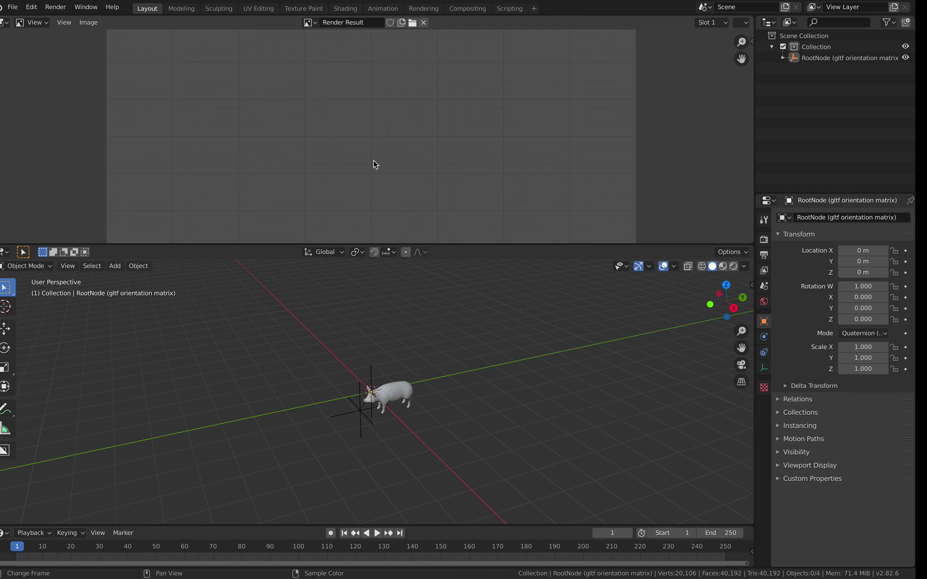
- Switch to the Sketchfab pig page in the browser and download the model in its original STL format
key(ctrl+Left)
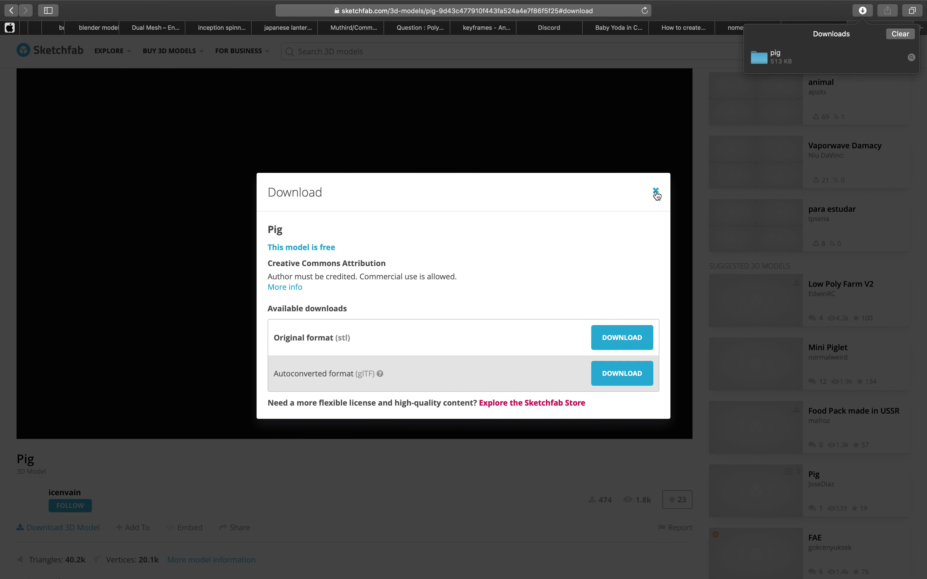
click(656, 192)
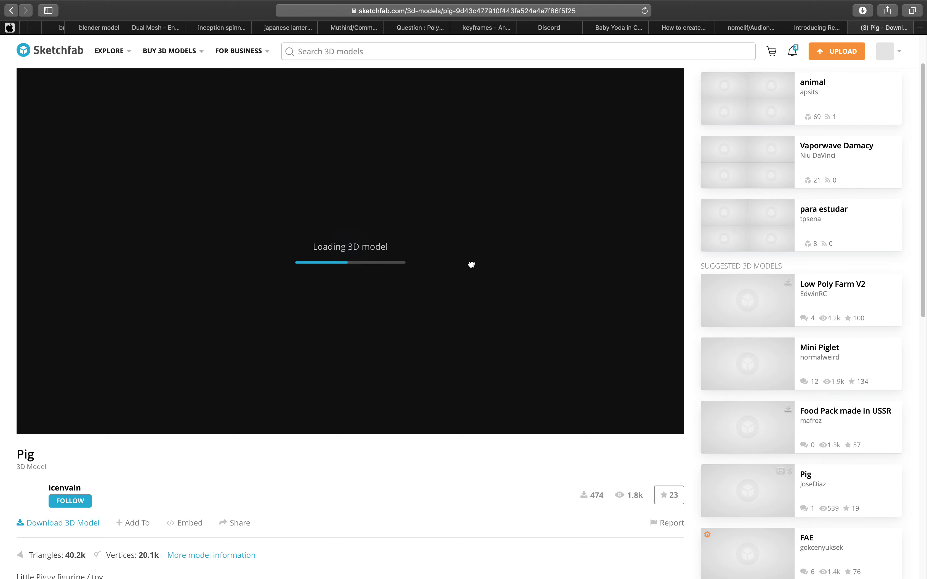
click(71, 526)
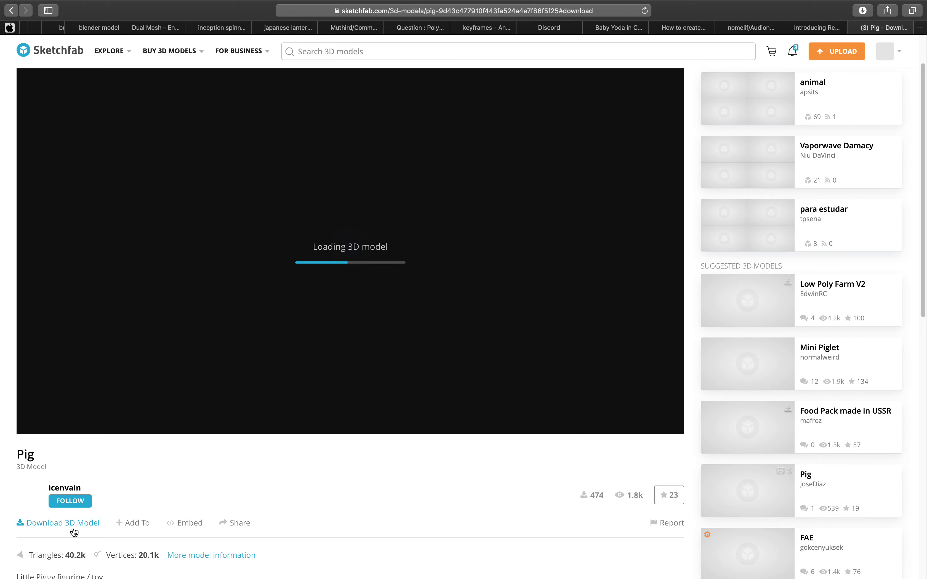
click(611, 337)
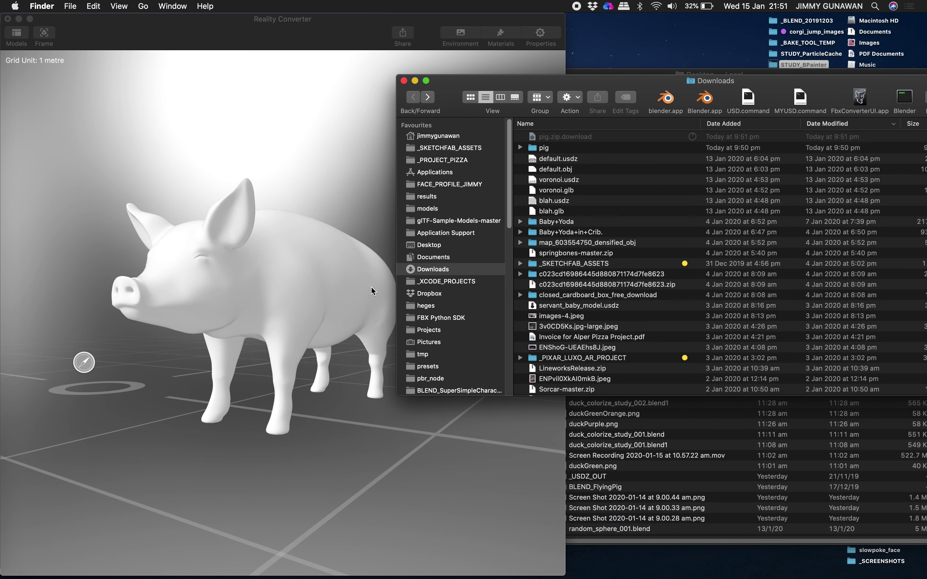
- In Finder, show the contents of the bamboo-wood-semigloss folder inside Documents/_MATERIALS, with the column wide enough for full file names
click(314, 163)
mouse_move(320, 168)
mouse_down()
mouse_move(252, 170)
mouse_move(311, 162)
mouse_up()
click(684, 81)
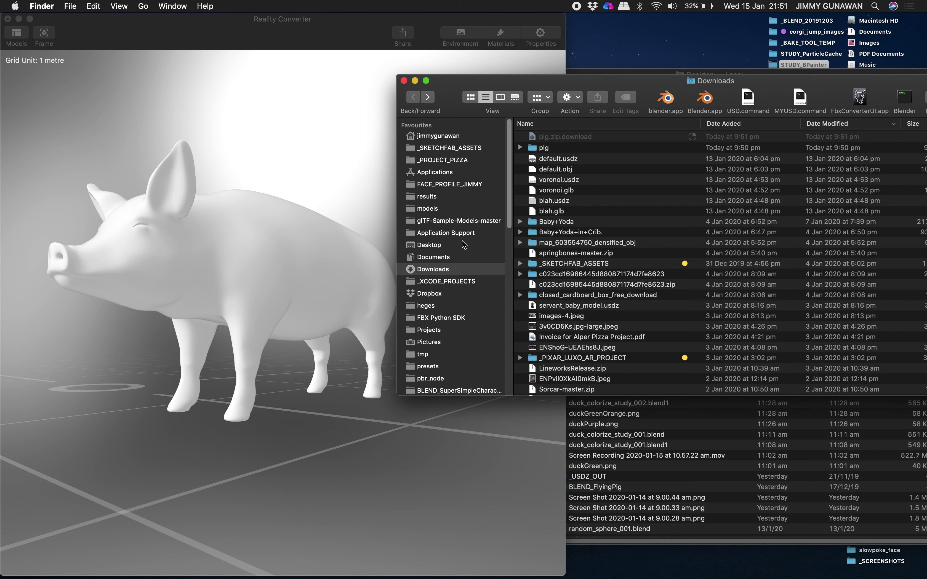
click(460, 261)
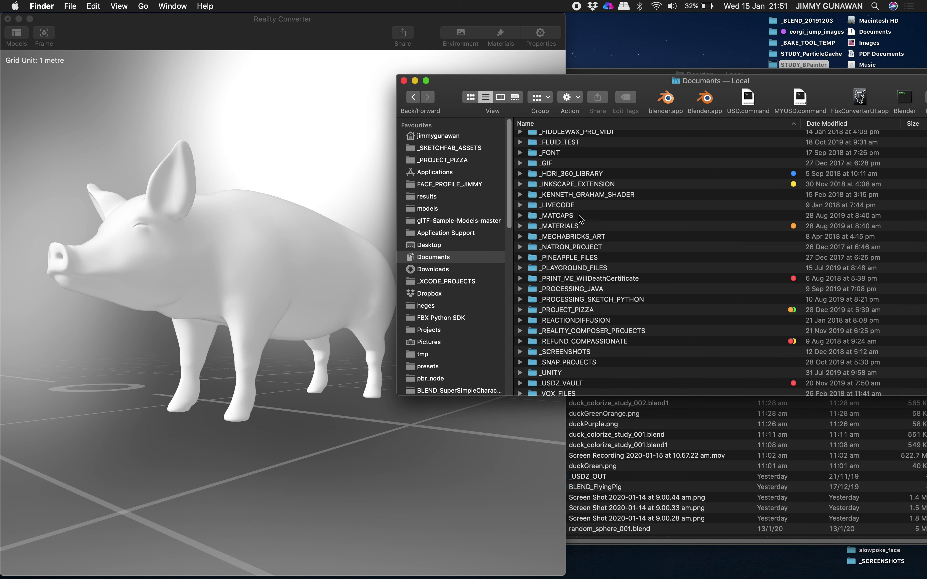
double_click(577, 226)
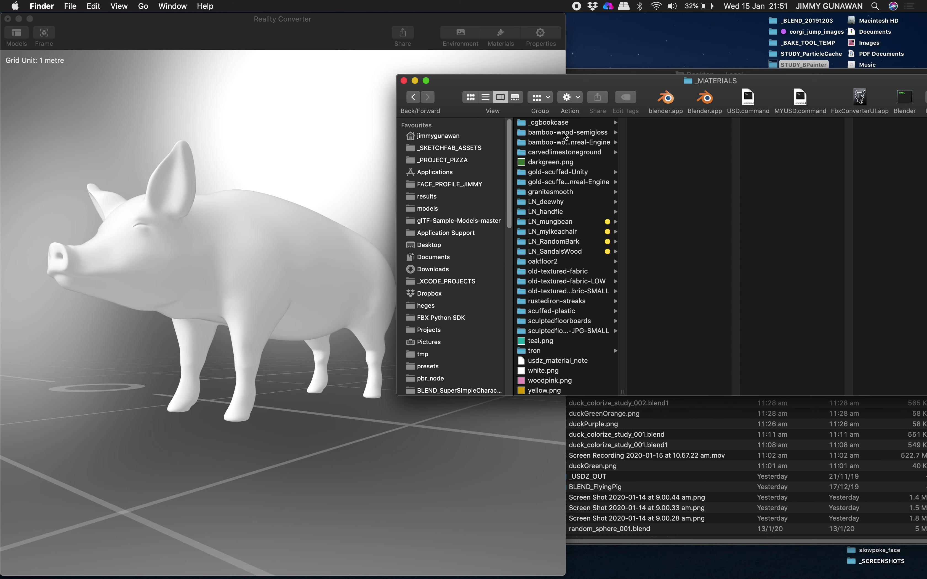
click(566, 133)
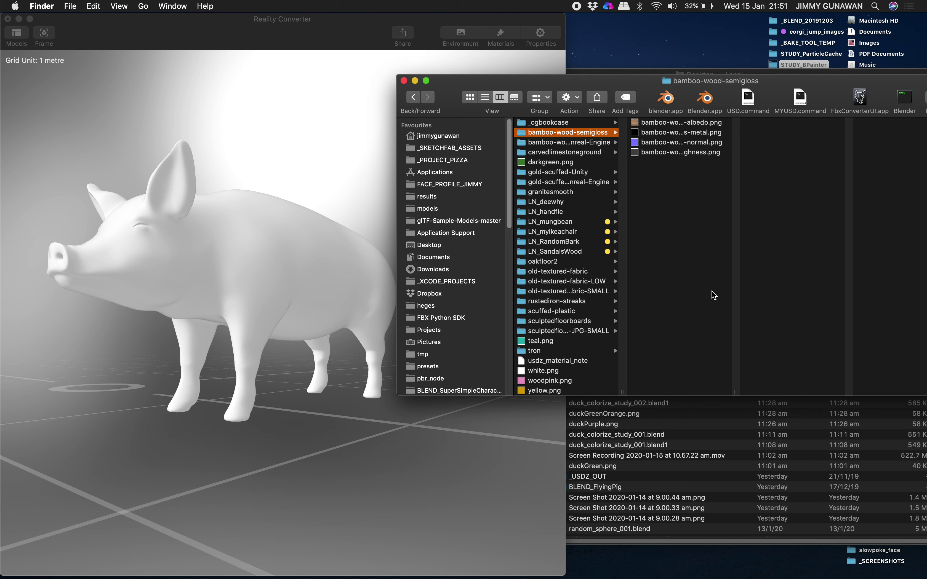
drag(735, 393, 784, 393)
- In Reality Converter, assign the bamboo-wood-semigloss albedo, metal, normal and roughness images to the pig's Base Color, Metallic, Normal and Roughness
click(475, 46)
click(507, 37)
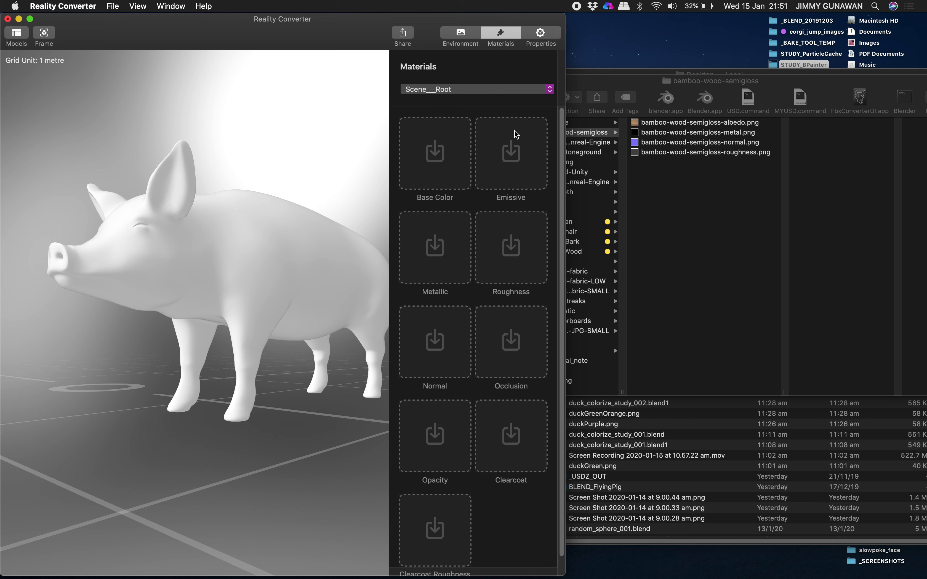
drag(723, 126, 426, 155)
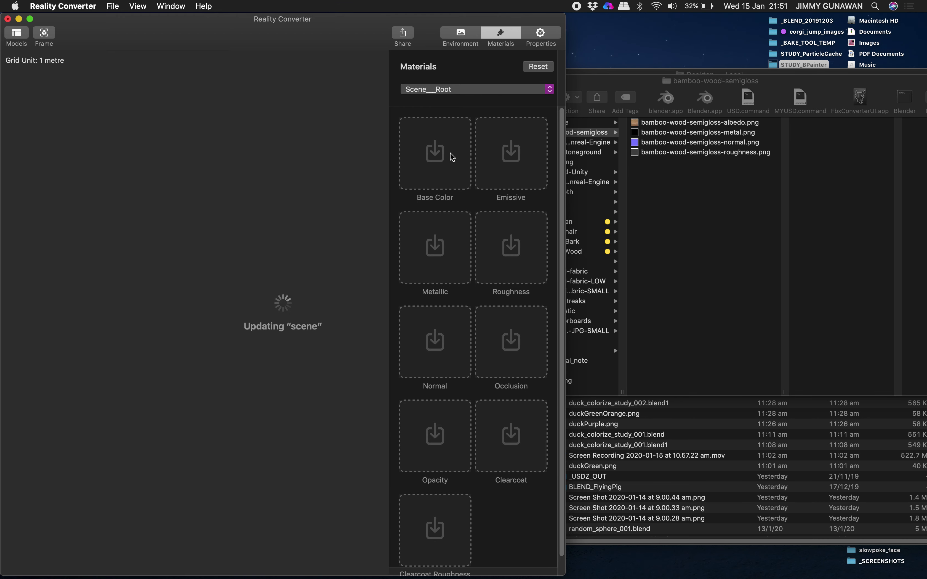
drag(717, 134, 437, 249)
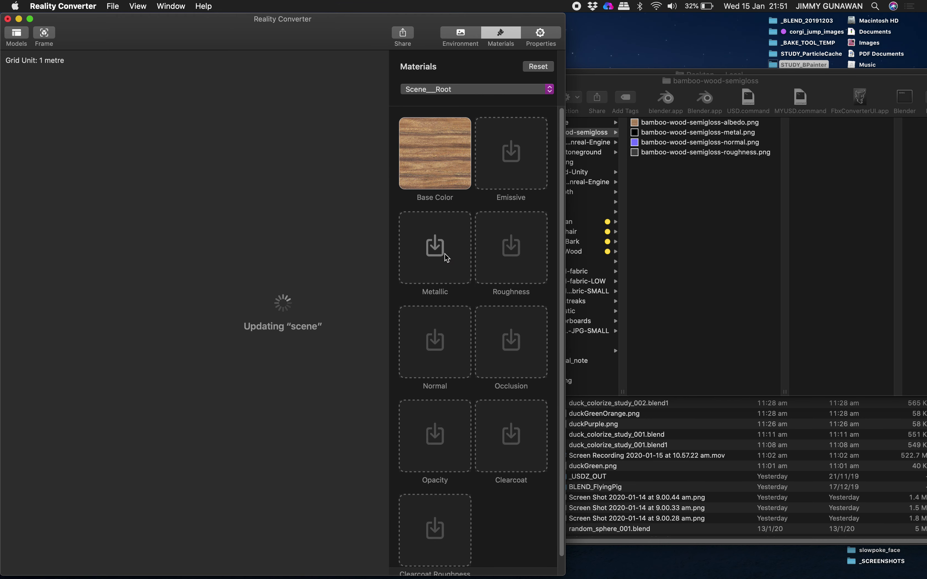
drag(709, 144, 435, 356)
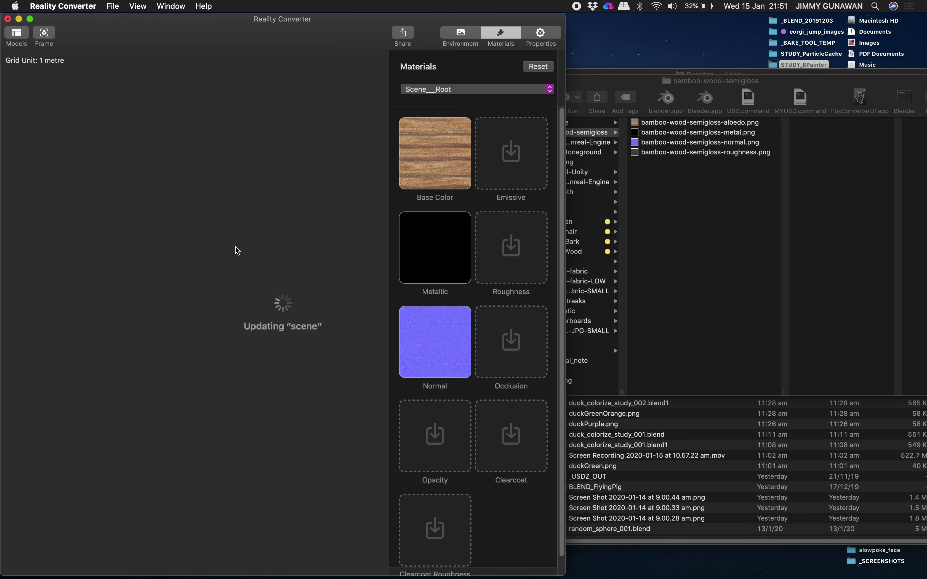
drag(728, 155, 510, 249)
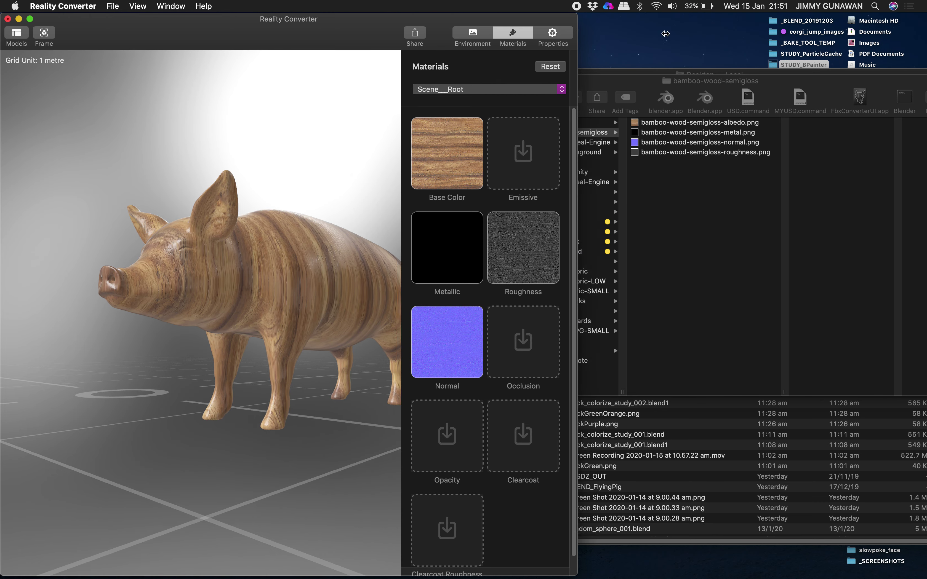
- Widen the Reality Converter window across the screen and inspect the wood-textured pig from the front
drag(619, 25, 923, 35)
drag(612, 150, 486, 255)
drag(482, 309, 512, 330)
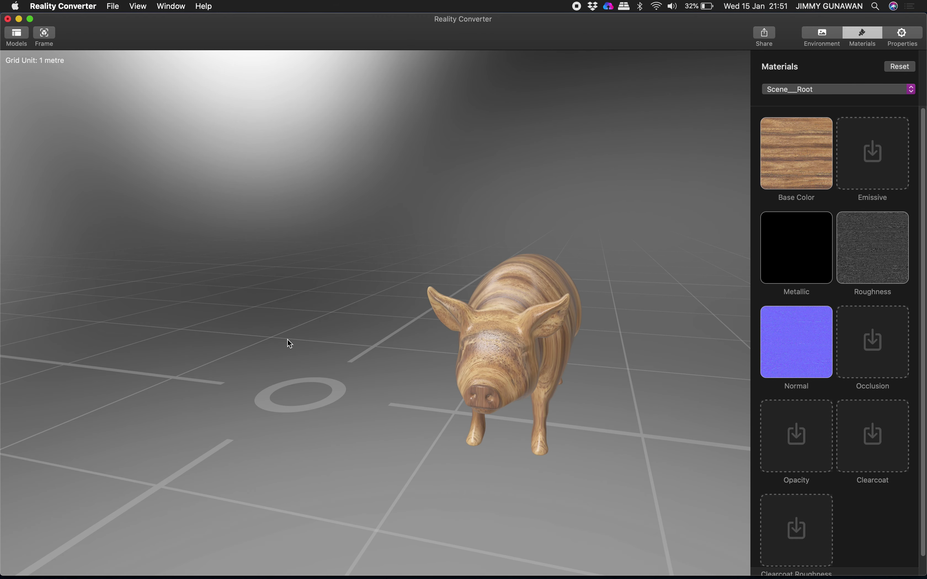
- Switch to Blender and examine the pig's two empties by selecting Pig.stl.cleaner.gles and RootNode from different angles
key(ctrl+Right)
key(ctrl+Right)
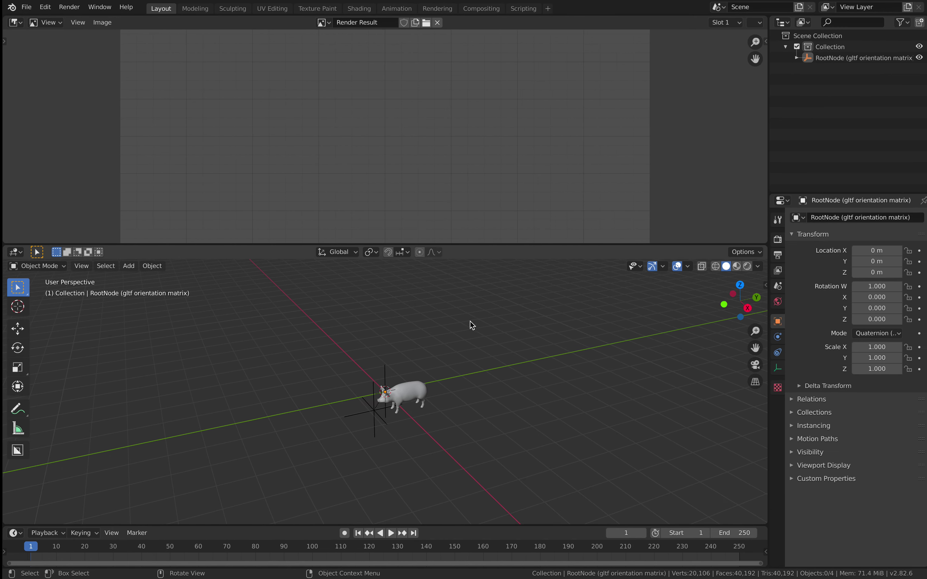
scroll(487, 354, left, 5)
scroll(487, 351, up, 4)
click(480, 420)
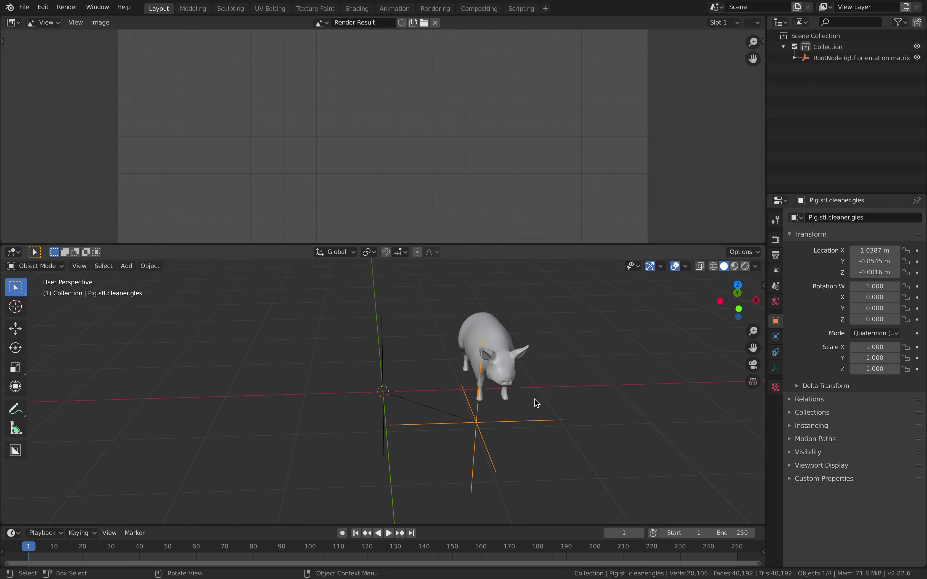
click(382, 365)
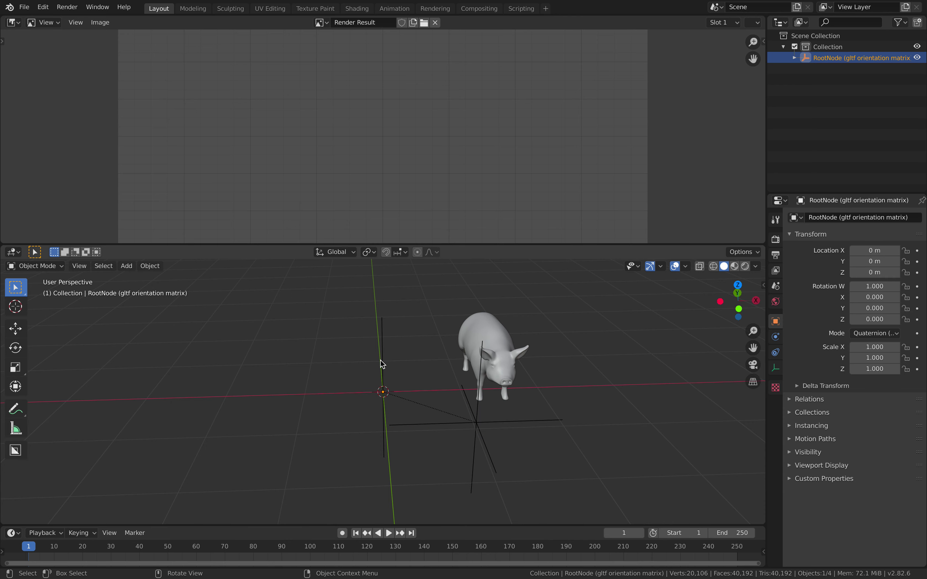
middle_drag(420, 376, 441, 412)
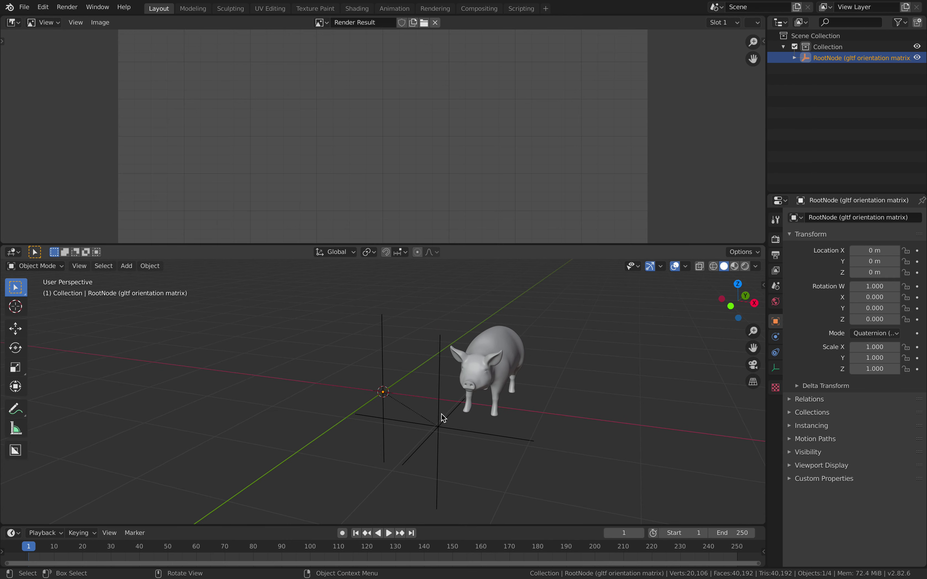
click(443, 419)
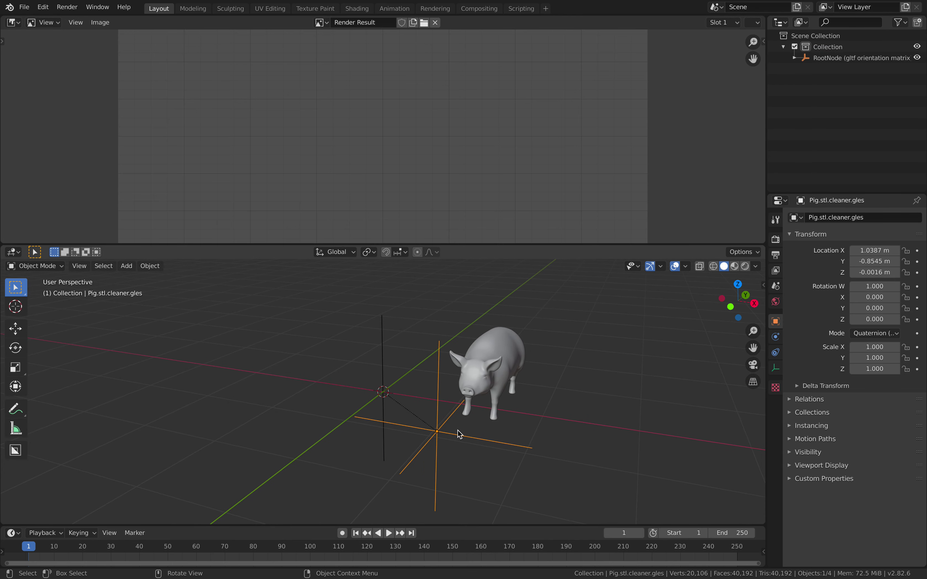
- Switch to the browser, dismiss the Sketchfab download dialog and close the pig page
key(ctrl+Left)
click(656, 190)
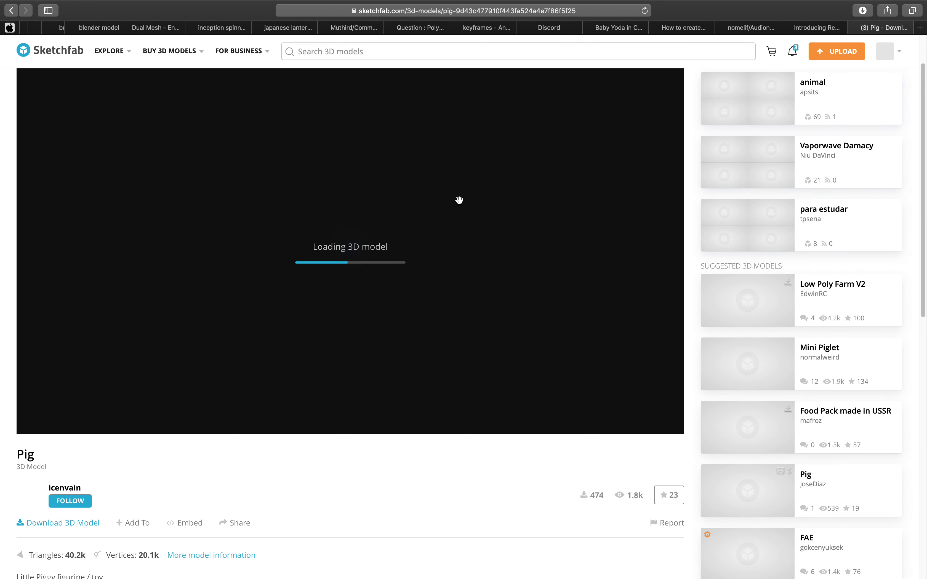
click(854, 28)
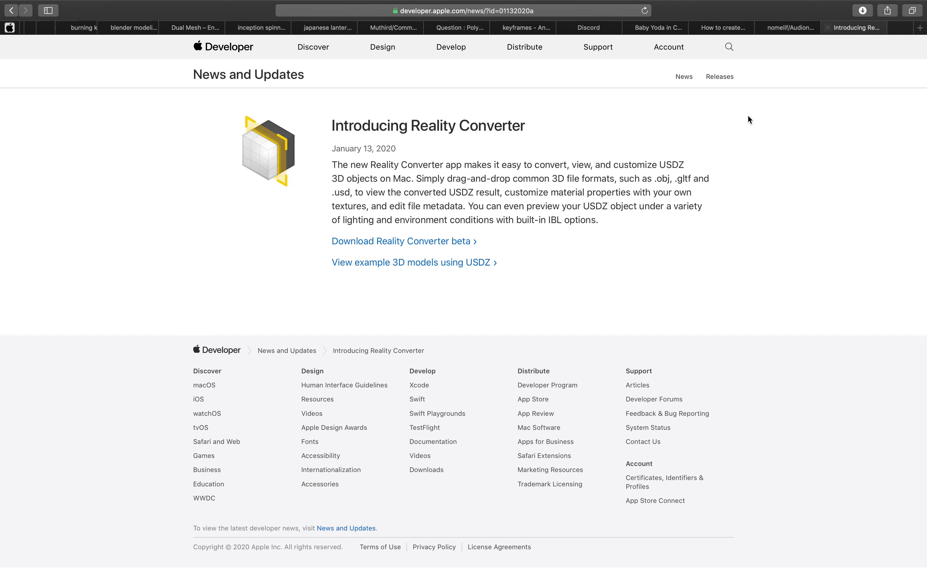
- Switch back to Blender and check the viewport shading options and the version details on the splash screen
key(ctrl+Right)
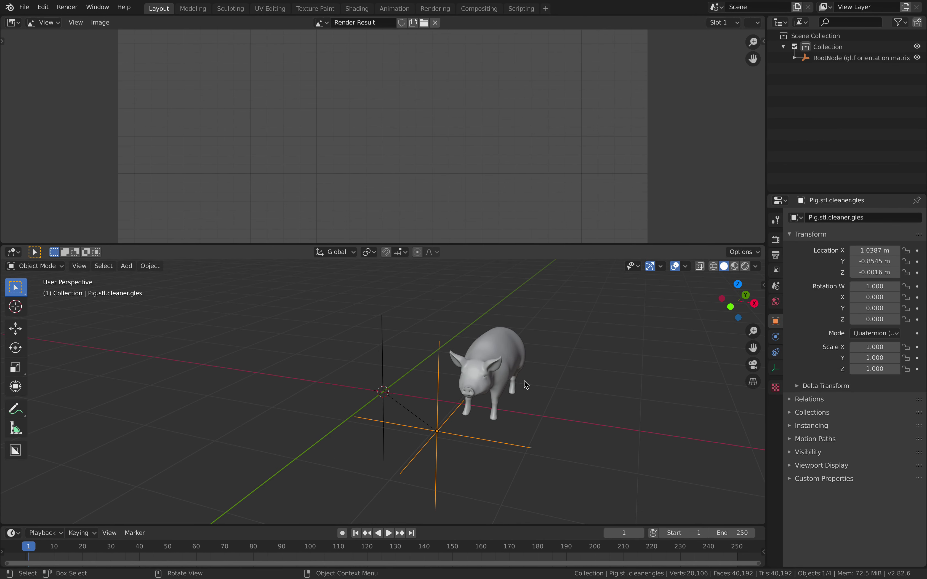
click(756, 267)
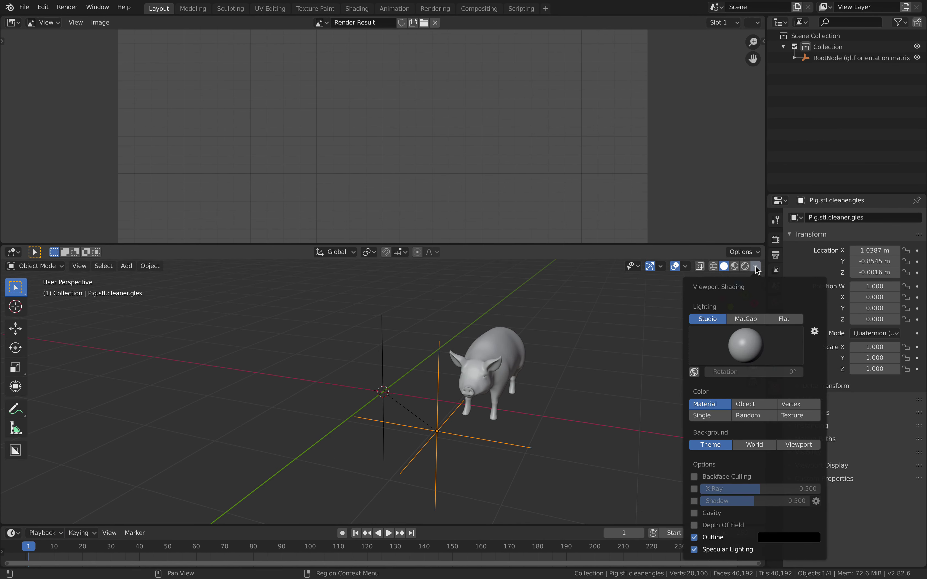
click(648, 313)
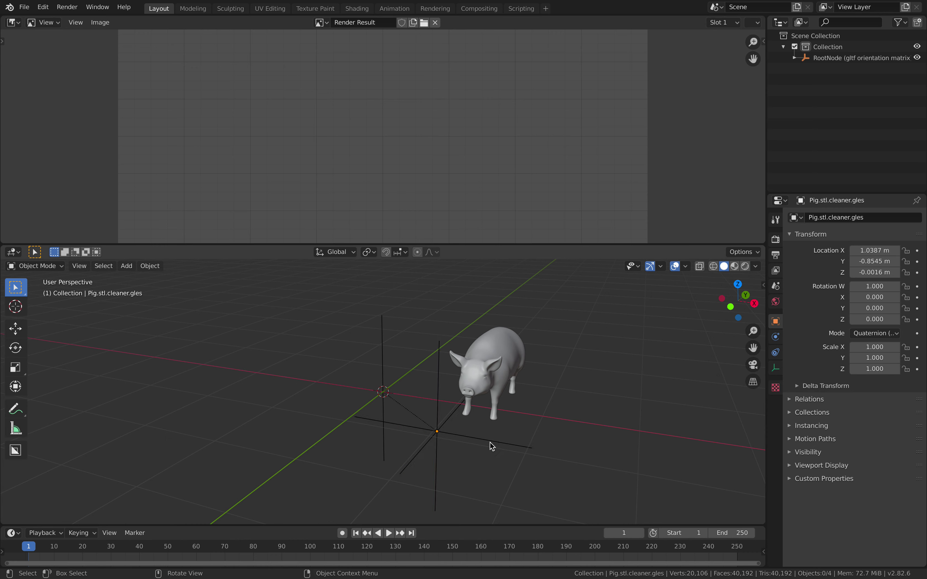
click(476, 437)
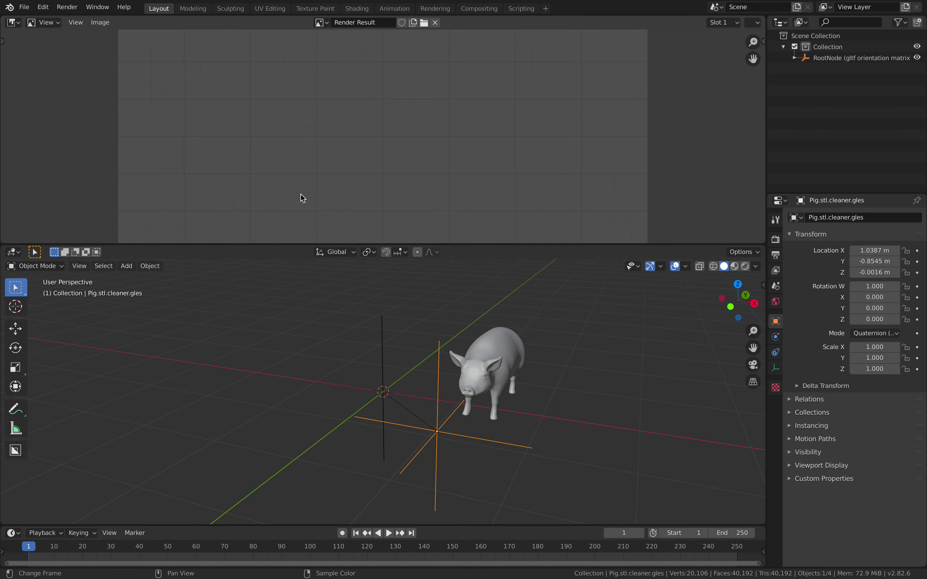
click(9, 7)
mouse_move(24, 7)
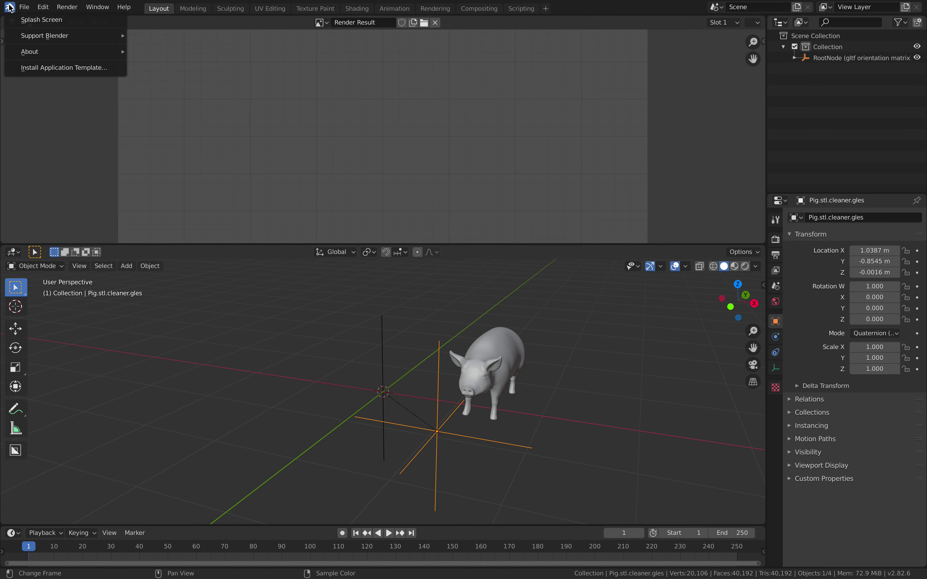
click(15, 19)
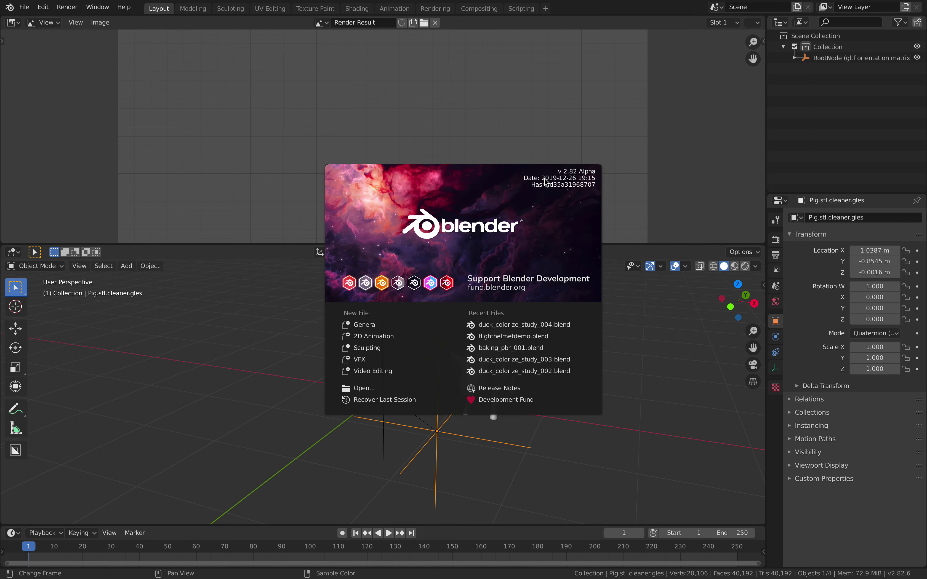
click(647, 349)
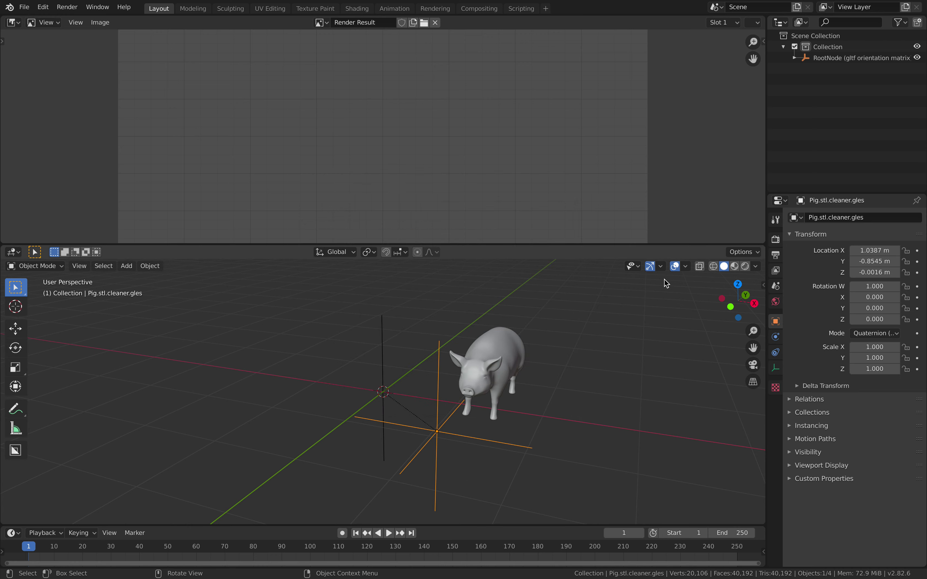
- Set transforms to affect only origins and select the RootNode empty
click(686, 267)
mouse_move(665, 269)
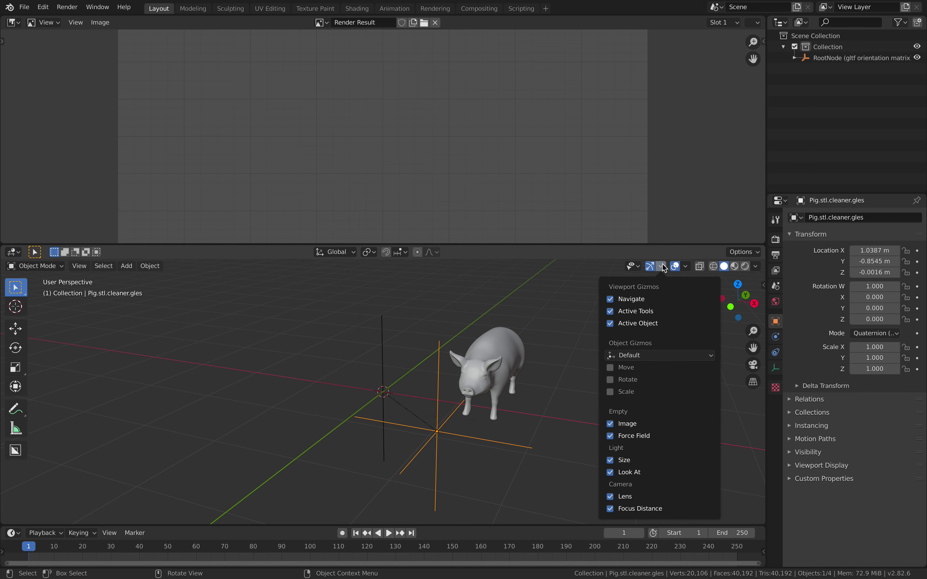
click(753, 254)
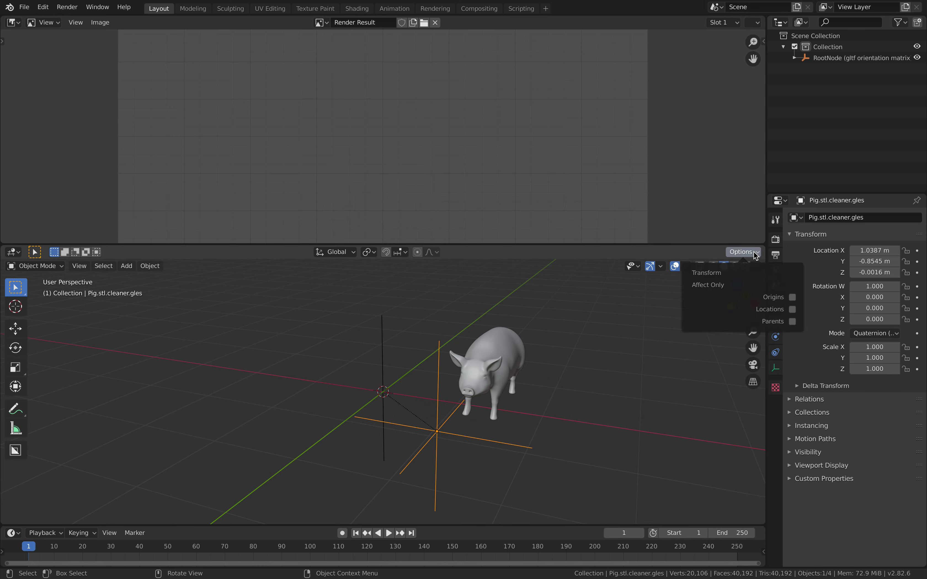
click(791, 297)
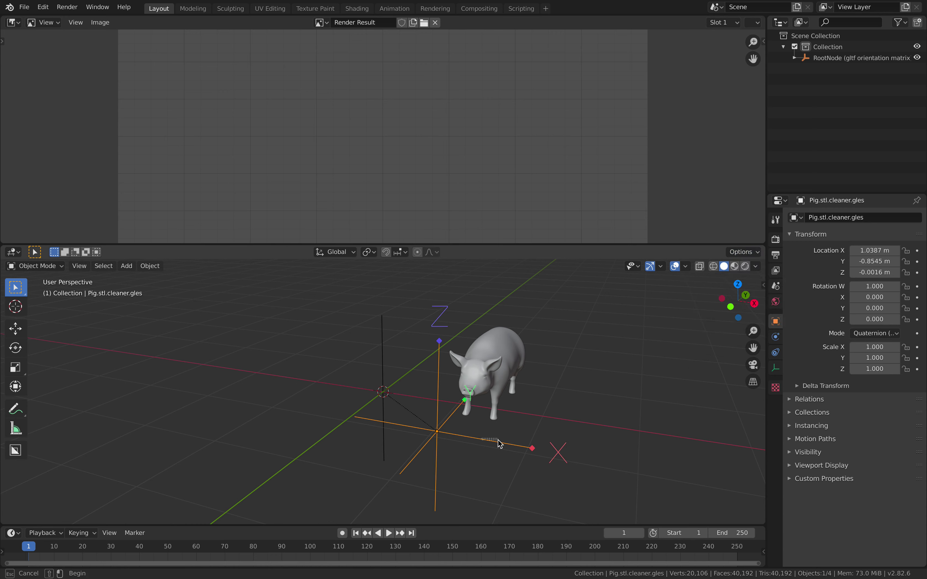
click(382, 379)
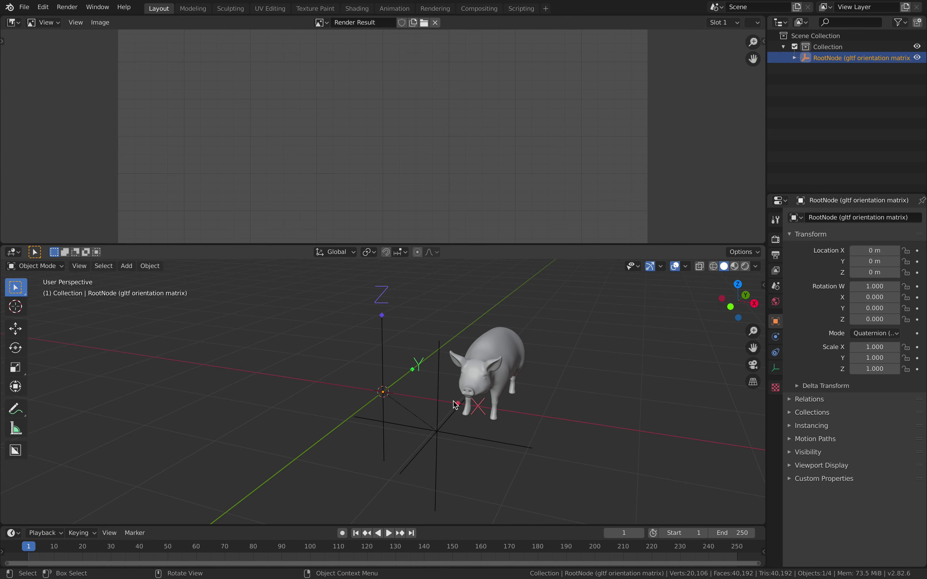
- Try to move the Pig.stl.cleaner.gles empty while transforms affect only origins
shift+drag(431, 402, 438, 398)
key(ctrl+z)
click(438, 401)
scroll(439, 401, left, 5)
key(g)
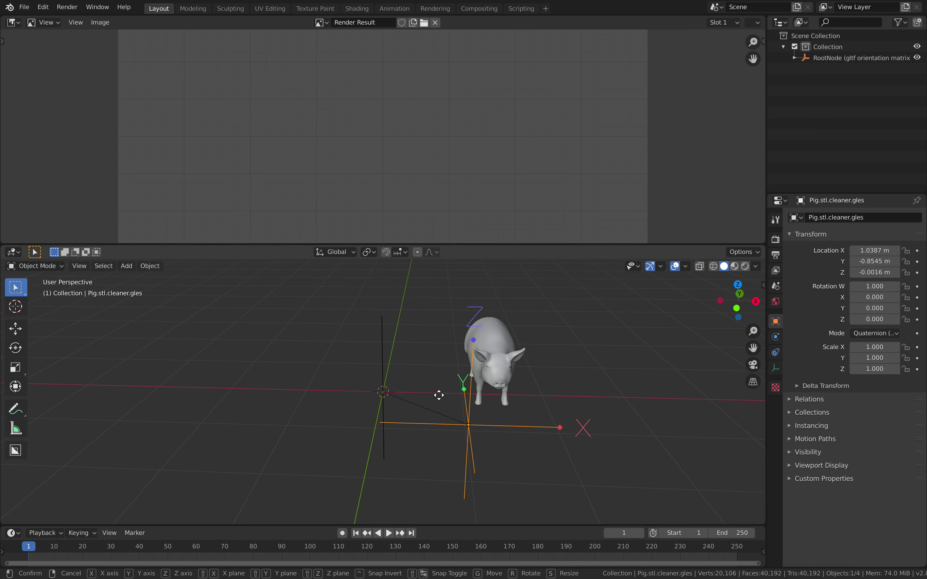
click(425, 389)
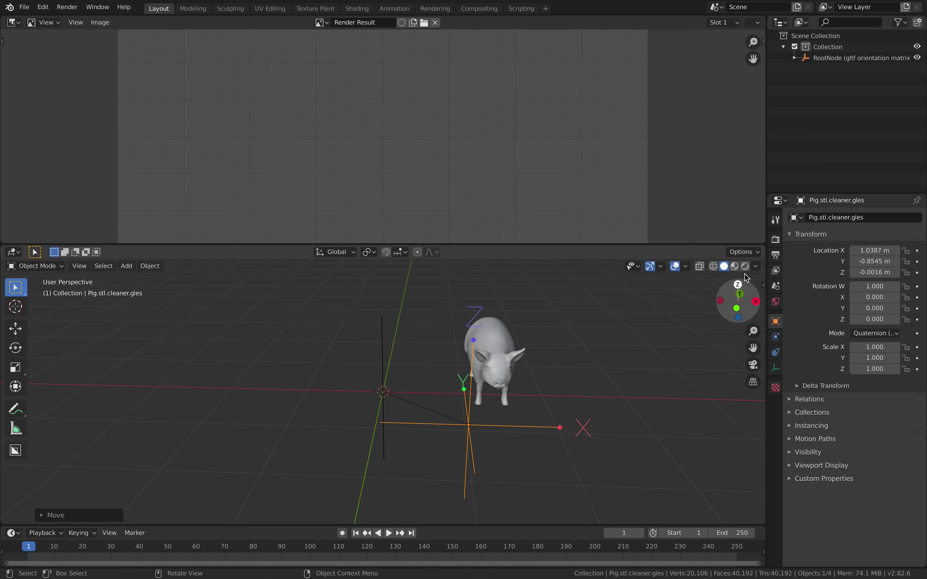
- Stop transforms from affecting only origins and move Pig.stl.cleaner.gles to about X 1.00, Y -0.72, Z 0.30 m
click(744, 252)
click(792, 298)
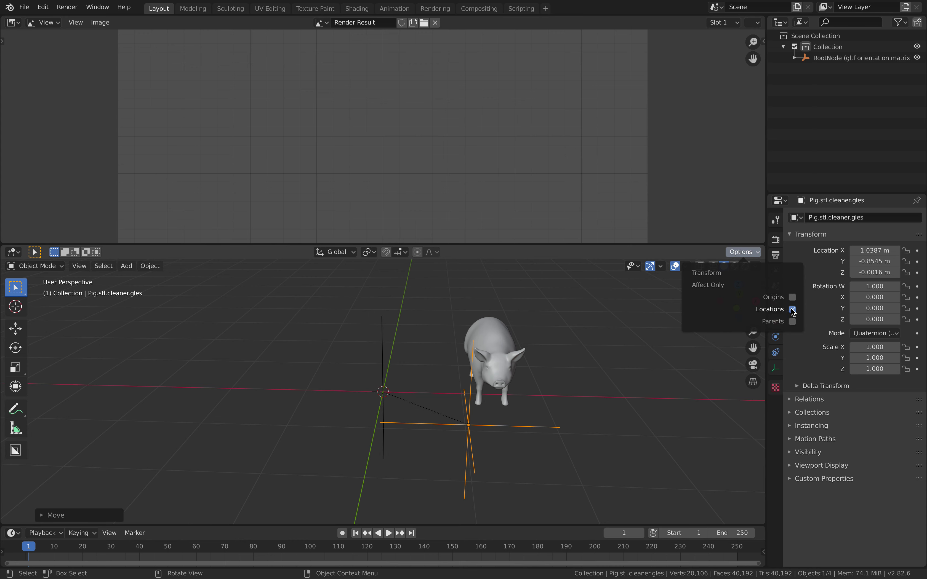
key(g)
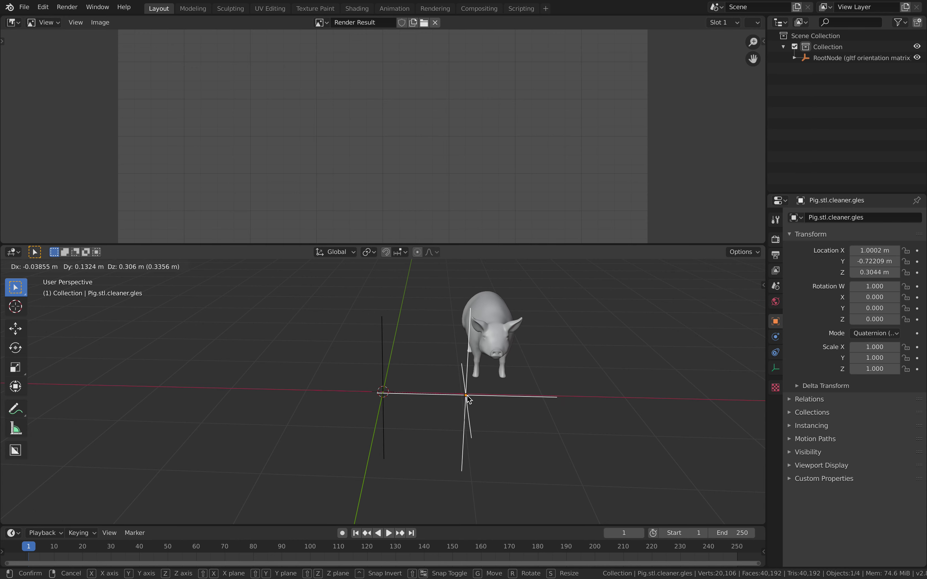
click(467, 396)
- Move the pig mesh onto its parent empty's centre, and move Pig.stl.cleaner.gles to about X 0.41, Y -1.01, Z 0.56 m
click(492, 333)
key(g)
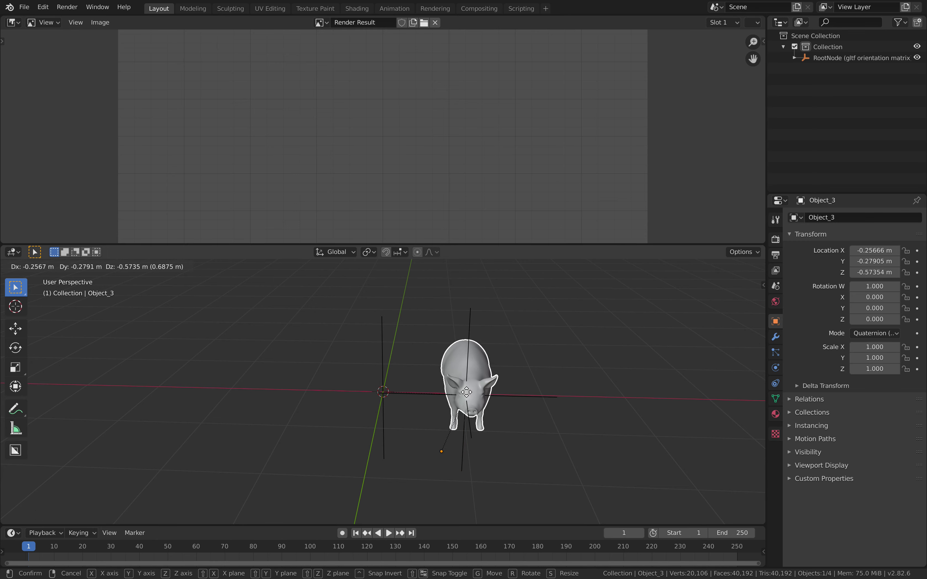
click(470, 388)
middle_drag(470, 388, 472, 400)
click(479, 432)
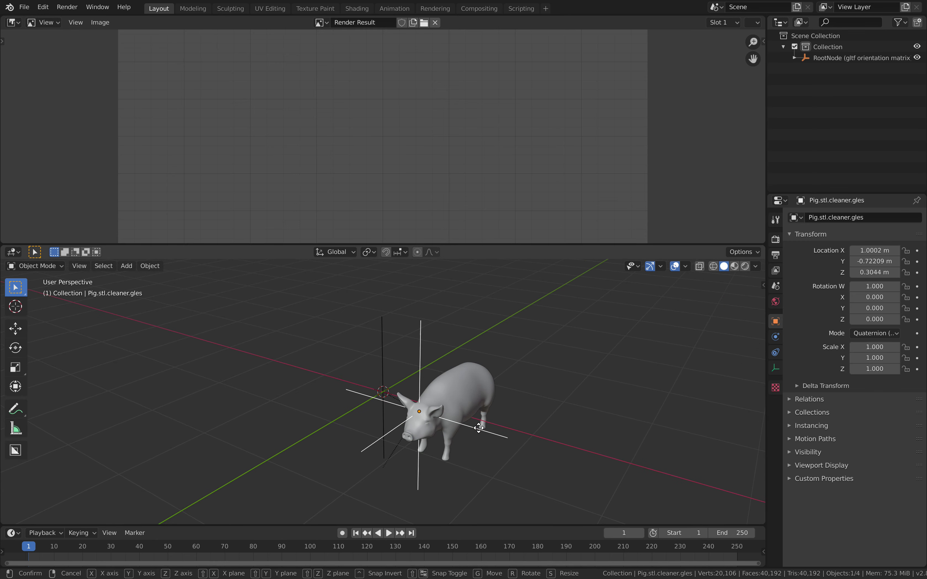
key(g)
click(417, 403)
scroll(417, 403, right, 5)
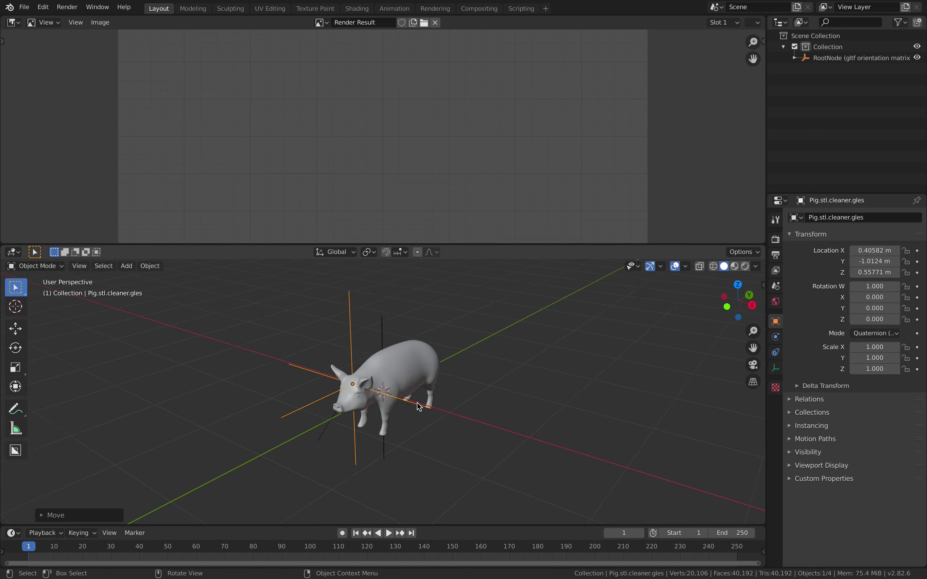
- Remove the parent of the pig mesh Object_3 with Clear Parent, without keeping its transformation
click(410, 367)
scroll(411, 367, right, 8)
scroll(444, 351, right, 6)
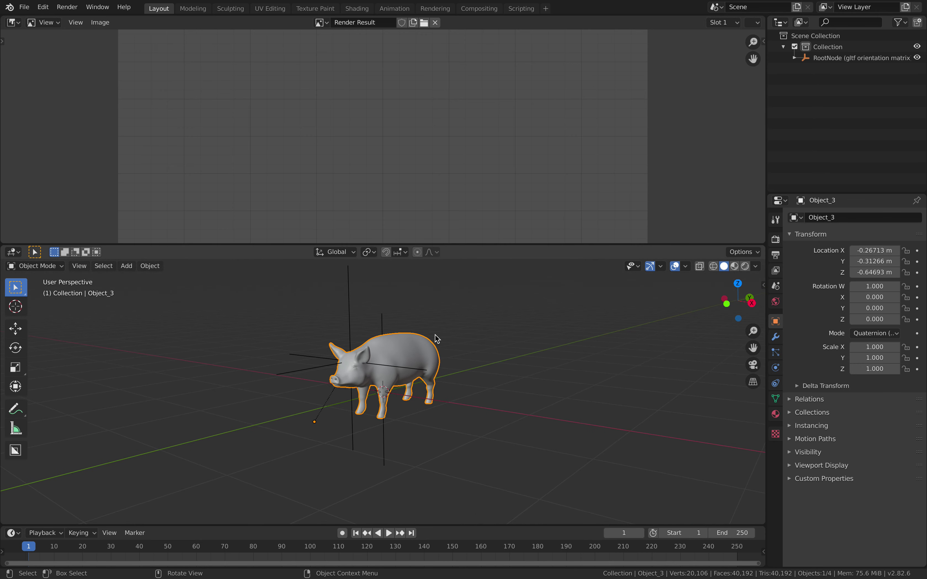
key(F3)
text(cleqra)
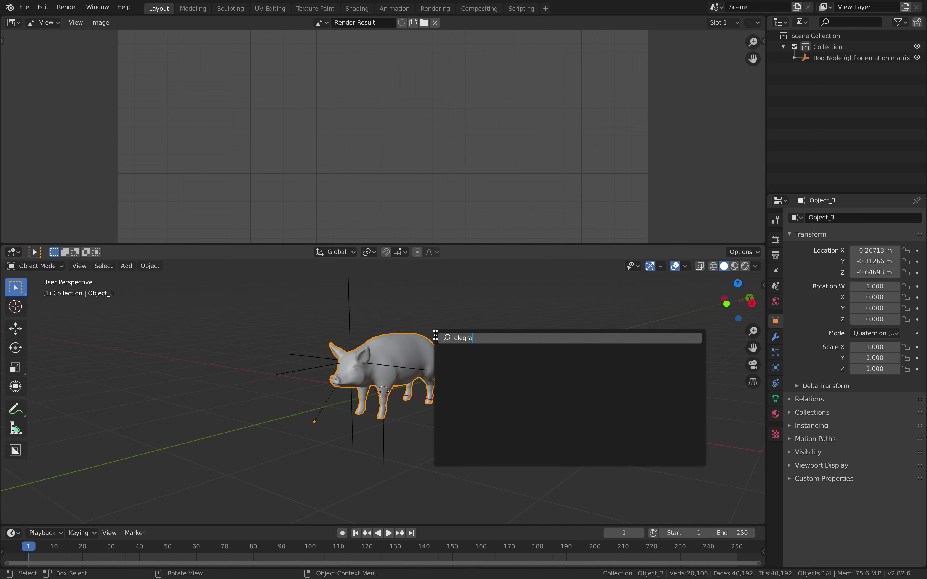
key(BackSpace)
key(BackSpace)
key(BackSpace)
text(ar pa)
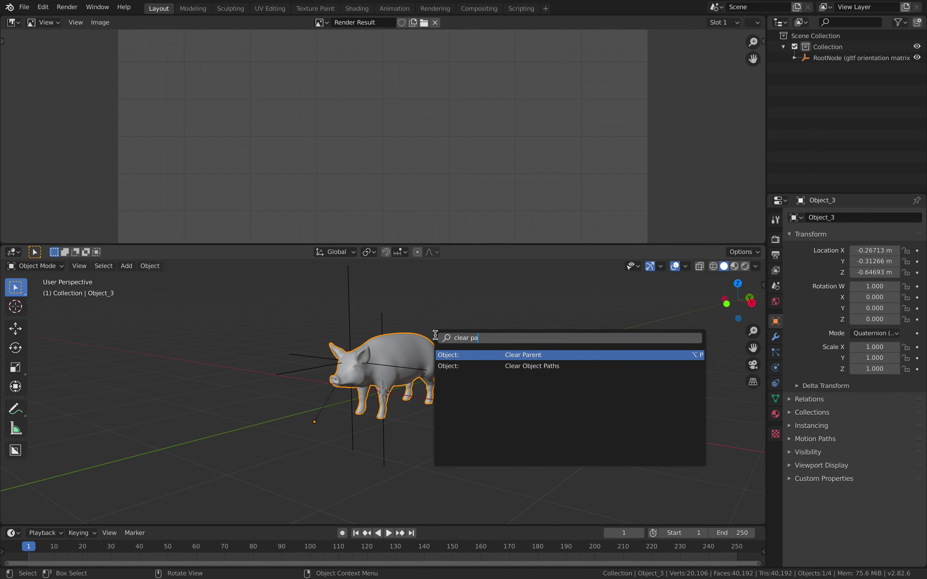
key(Return)
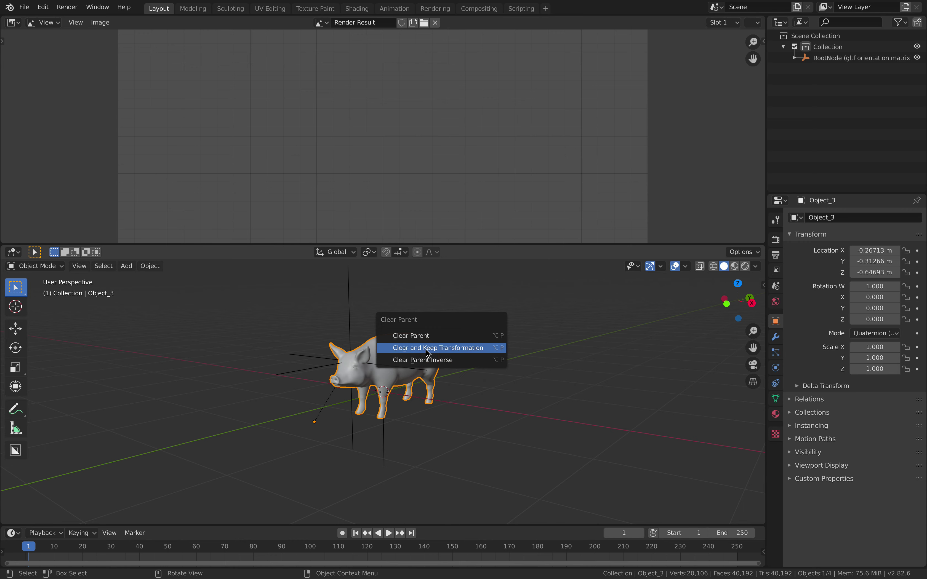
click(433, 341)
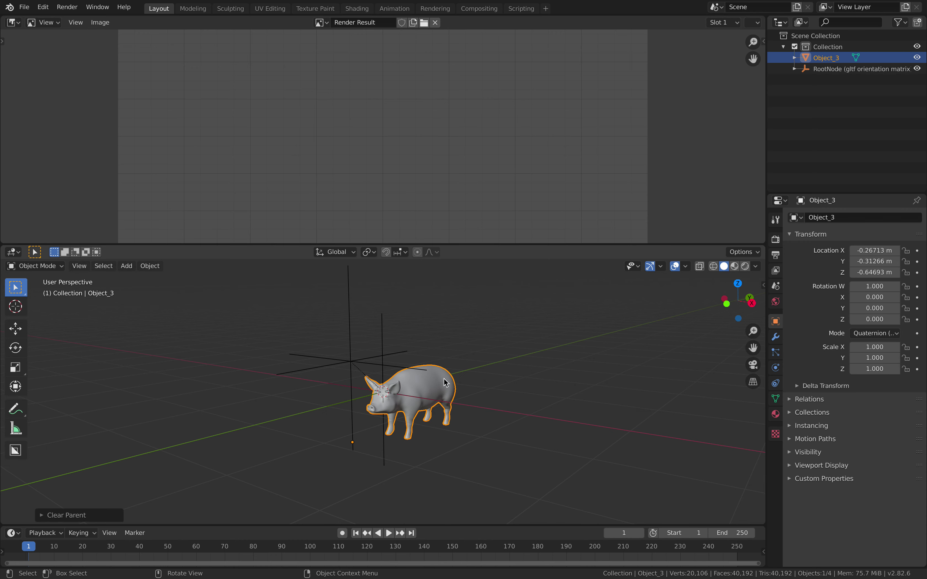
- Clear the pig mesh's location, and move it freely to about X 0.61, Y 1.06, Z 0.24 m
key(alt+g)
middle_drag(456, 386, 513, 362)
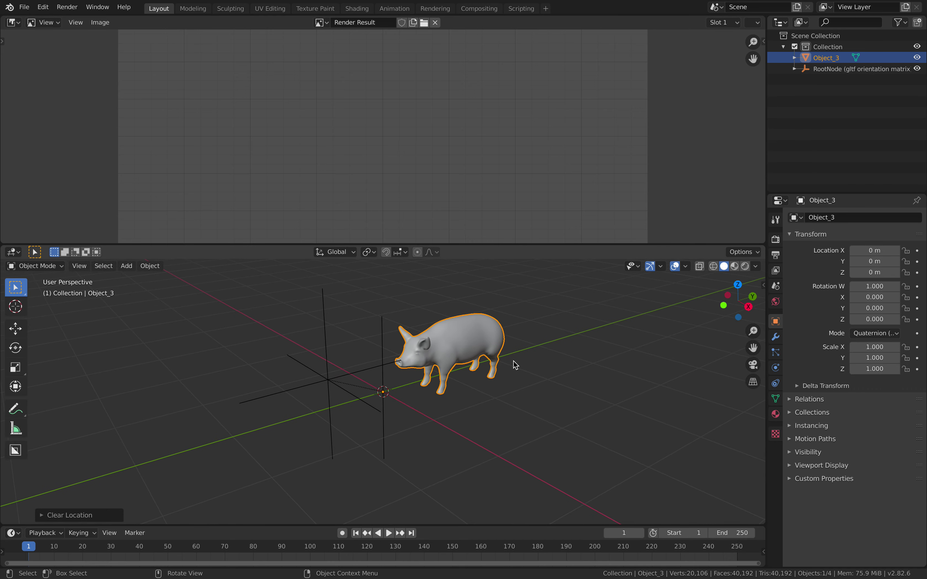
key(g)
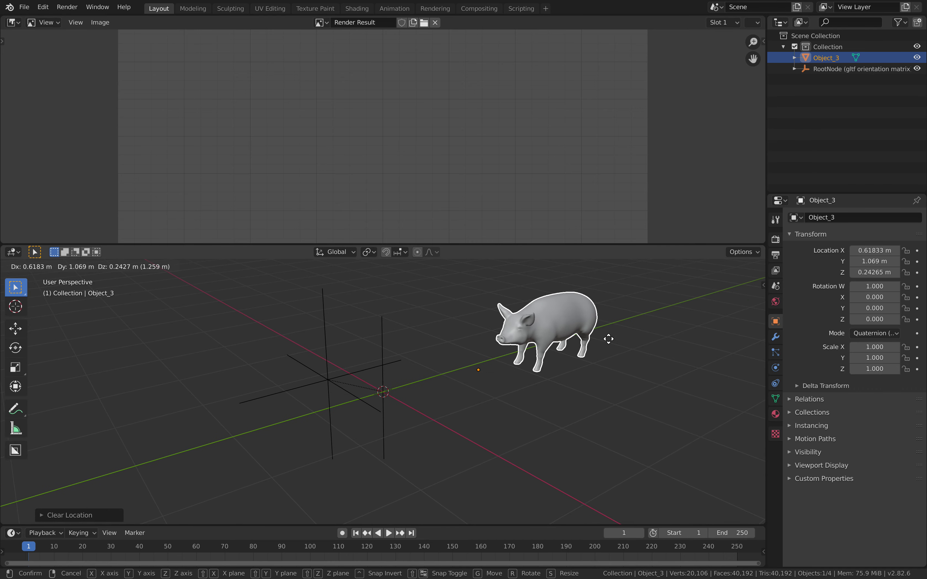
click(609, 336)
click(587, 311)
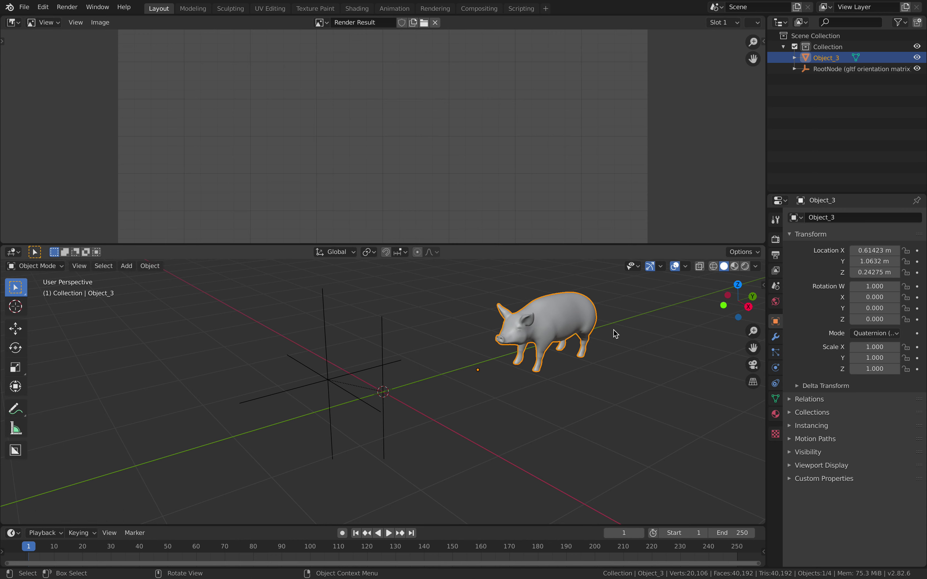
- Use Set Origin to place Object_3's origin within its own mesh, and clear its location to the world origin
key(F3)
text(Clear Parenset ori)
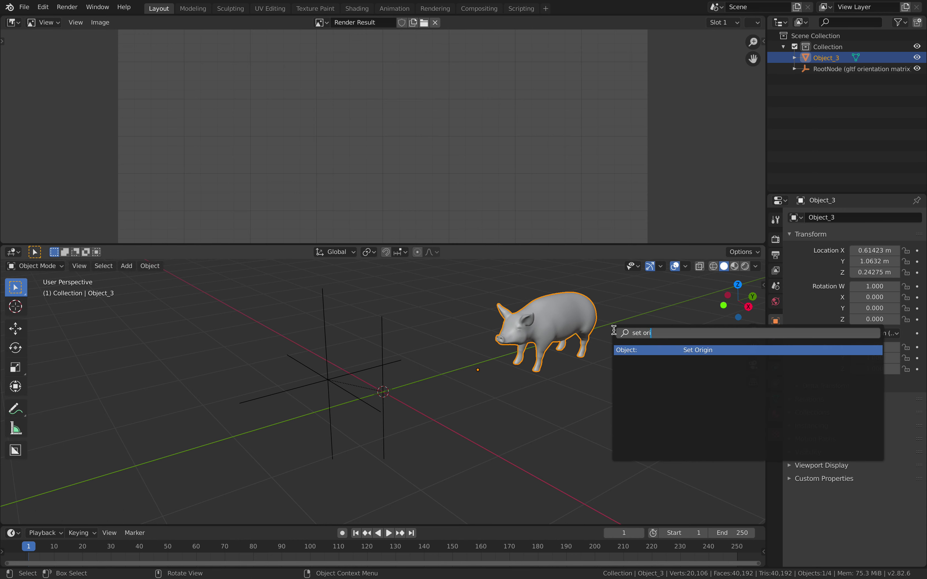
key(Return)
click(612, 345)
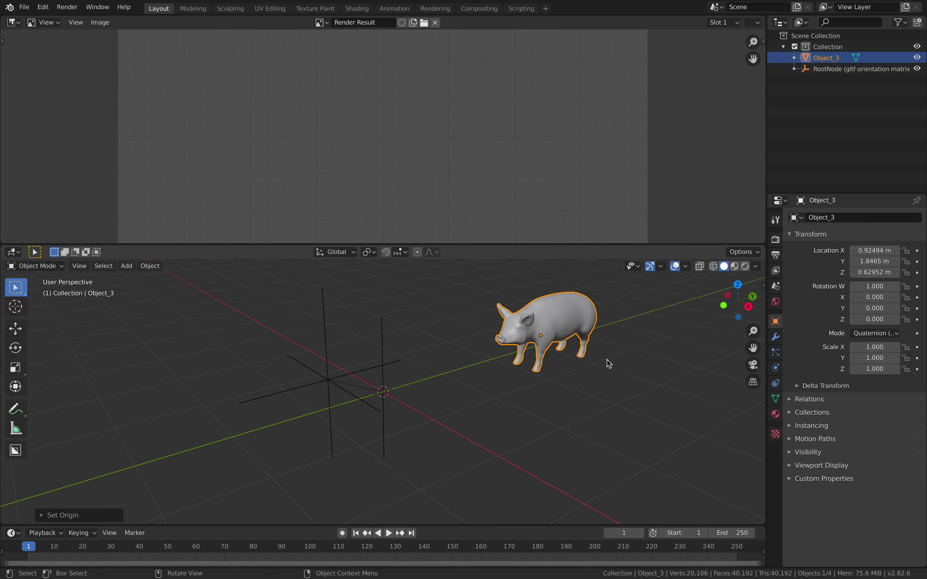
key(alt+g)
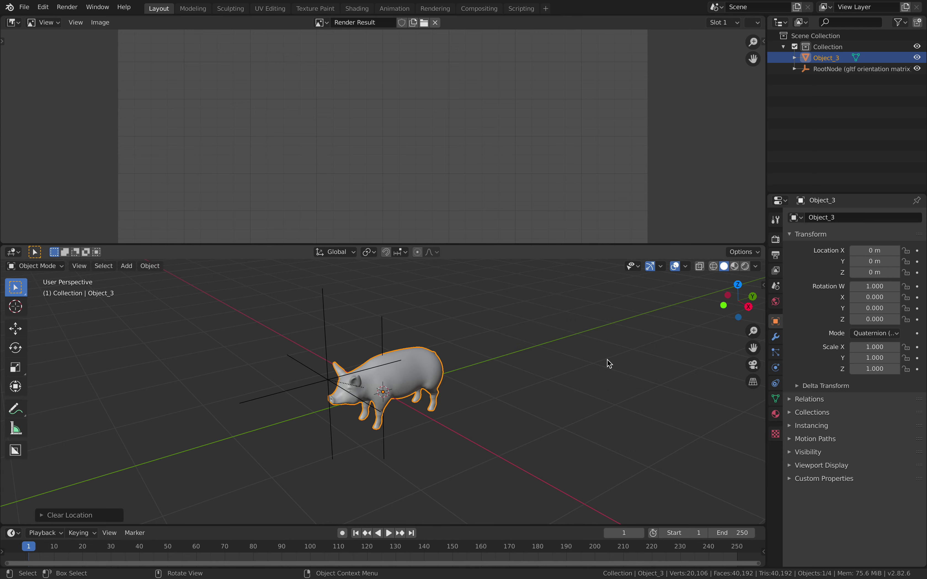
click(481, 348)
scroll(481, 348, right, 2)
click(434, 362)
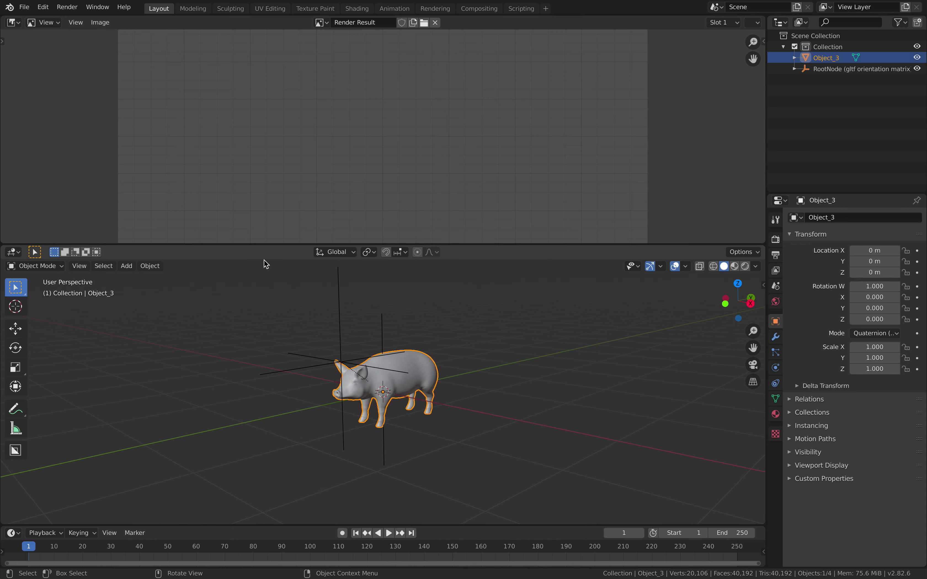
- Look up the export formats available for the pig, including glTF 2.0 (.glb/.gltf)
click(24, 7)
mouse_move(57, 167)
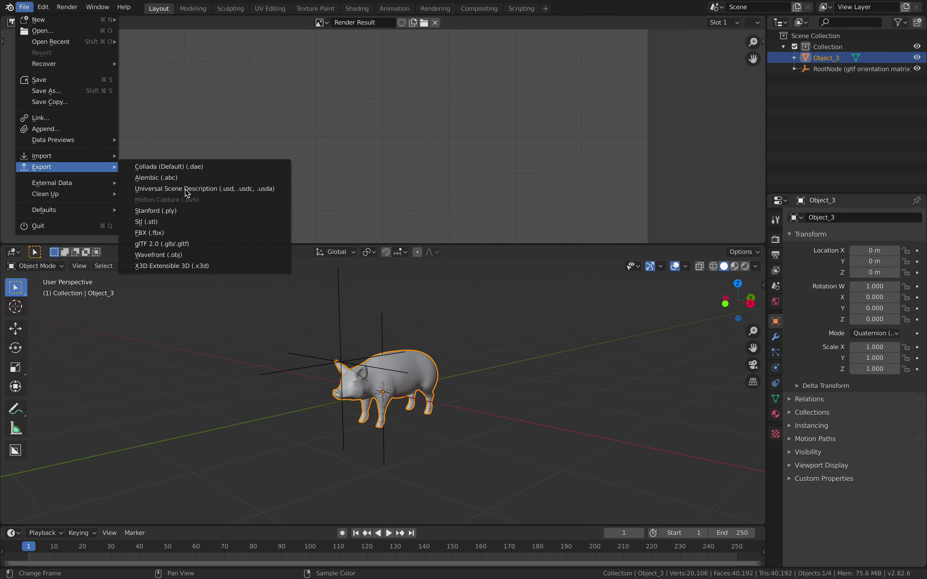
click(185, 244)
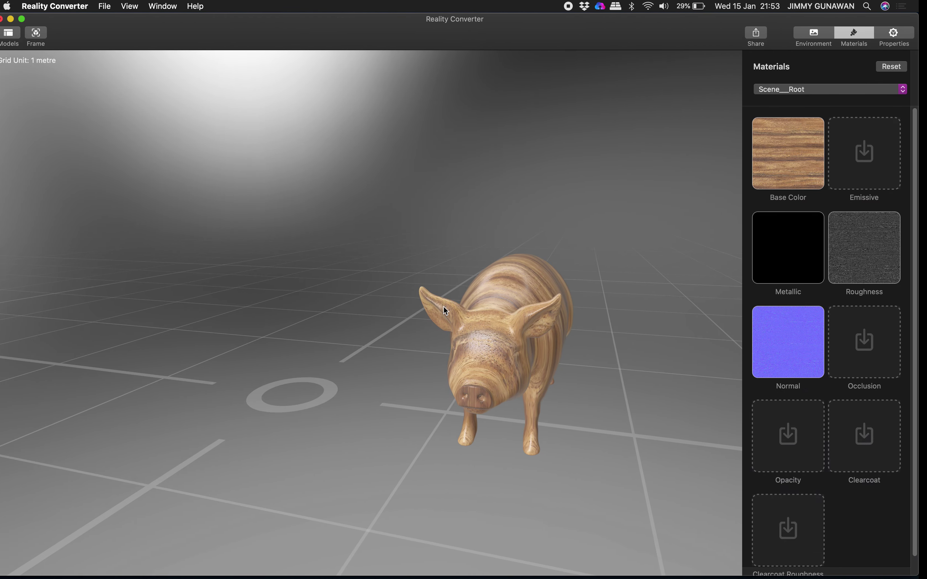
- Switch to Reality Converter and export the wood-textured pig as pigwood.usdz to the Desktop
drag(461, 263, 420, 304)
scroll(418, 301, down, 3)
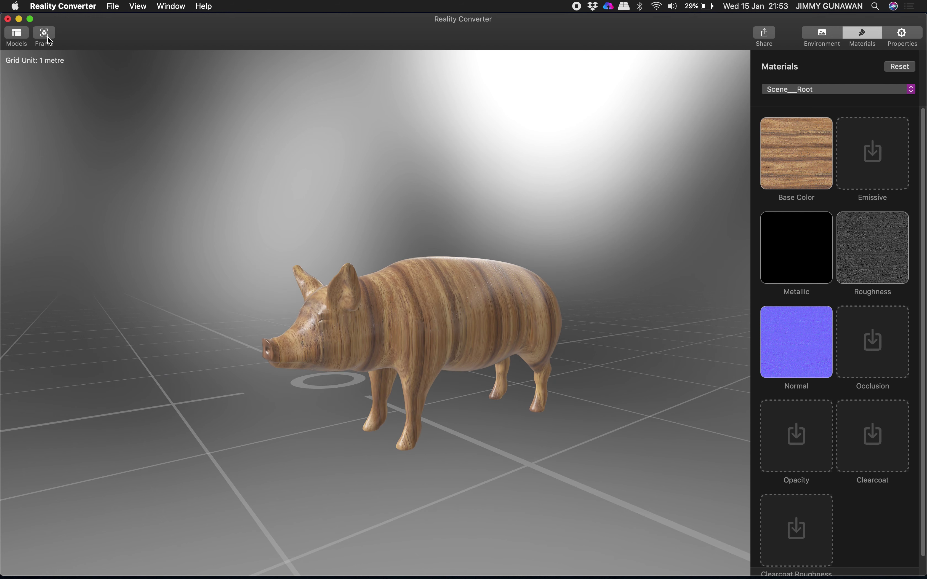
click(114, 6)
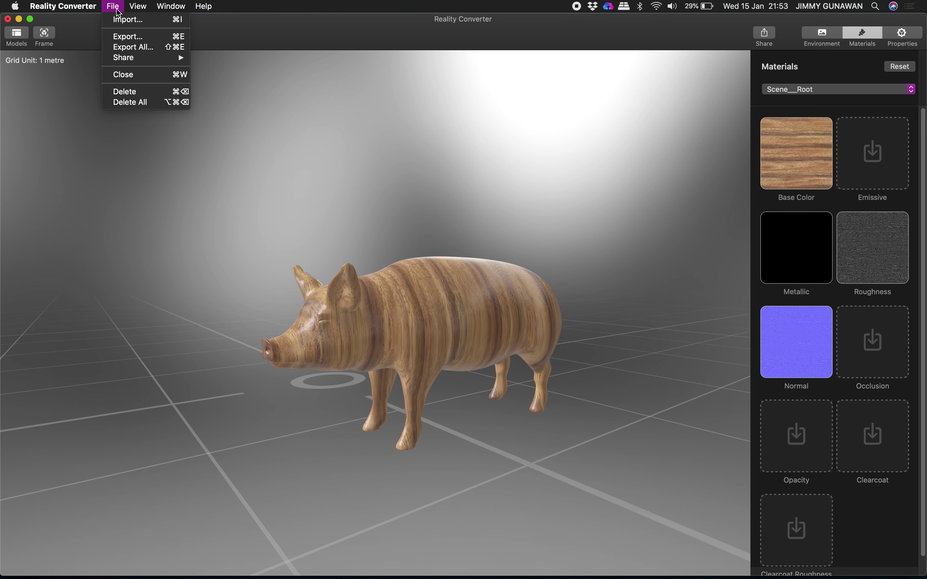
click(137, 37)
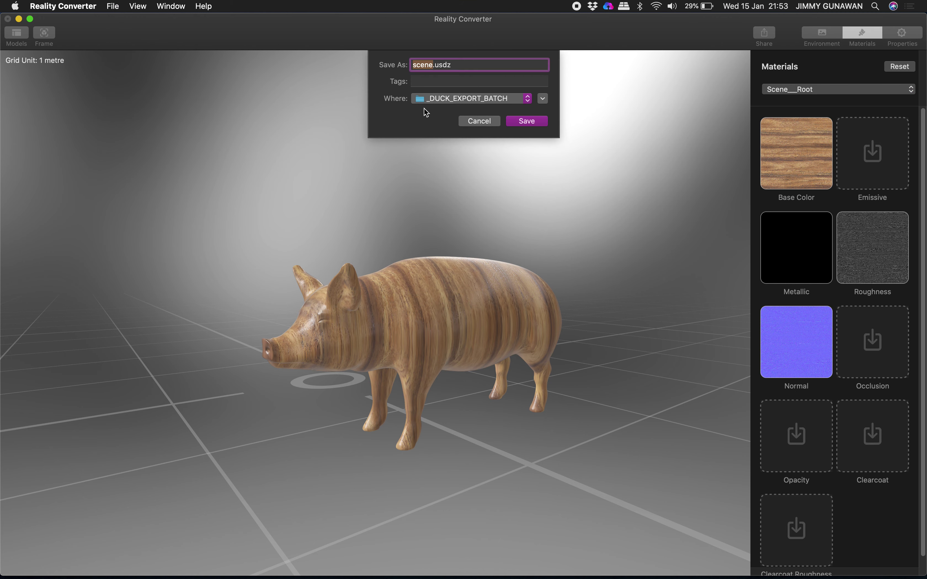
text(pigwood)
click(479, 100)
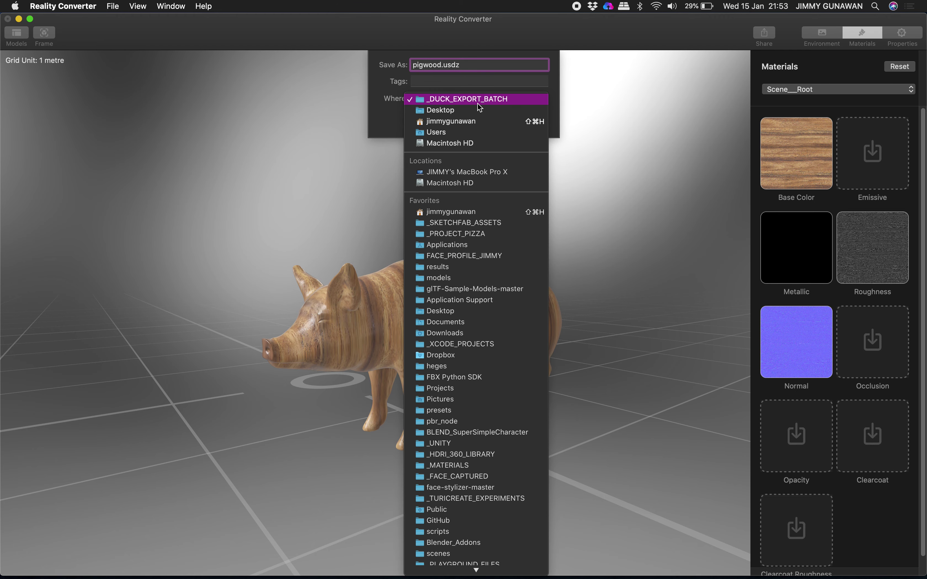
click(460, 112)
click(527, 121)
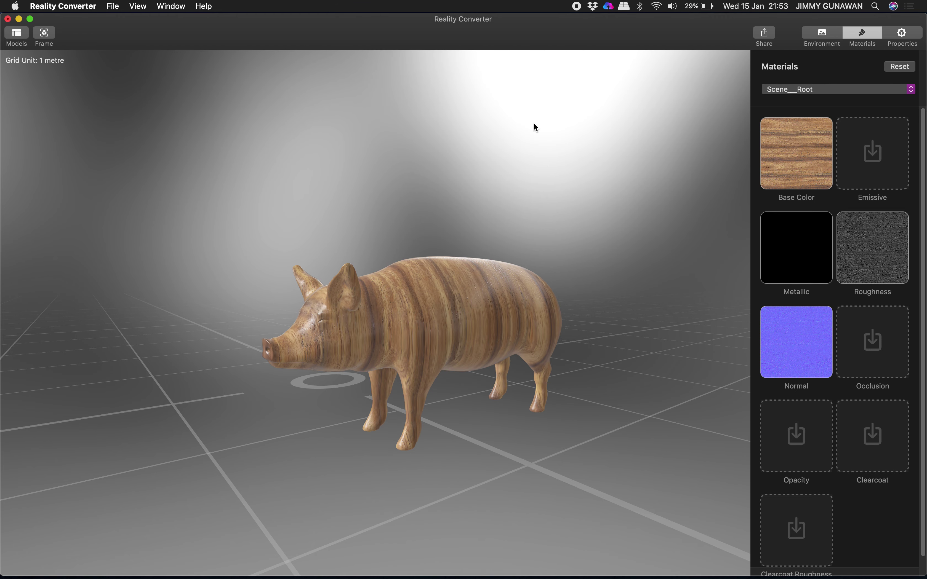
- Minimise Reality Converter and bring up the Desktop folder in an enlarged Finder window
click(19, 19)
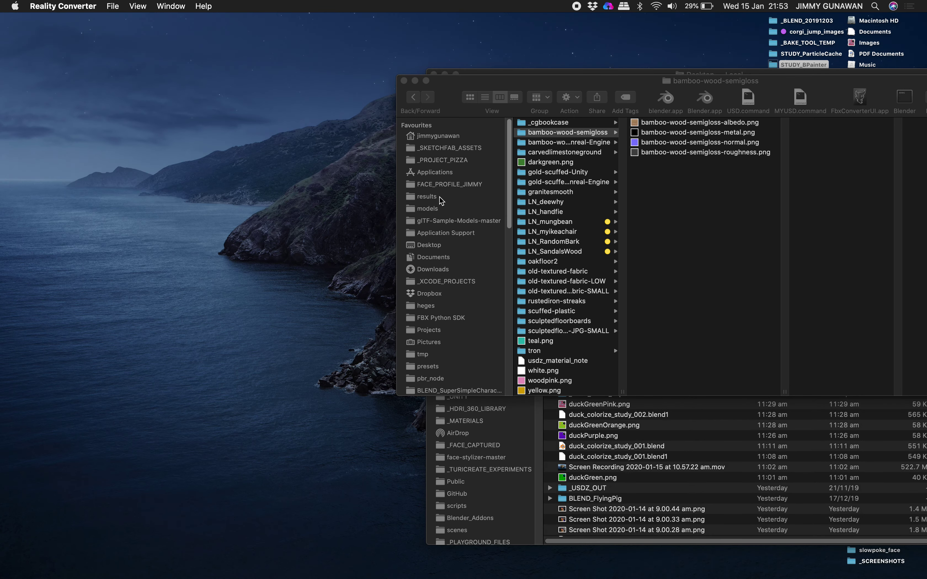
click(436, 249)
click(441, 242)
drag(498, 82, 191, 60)
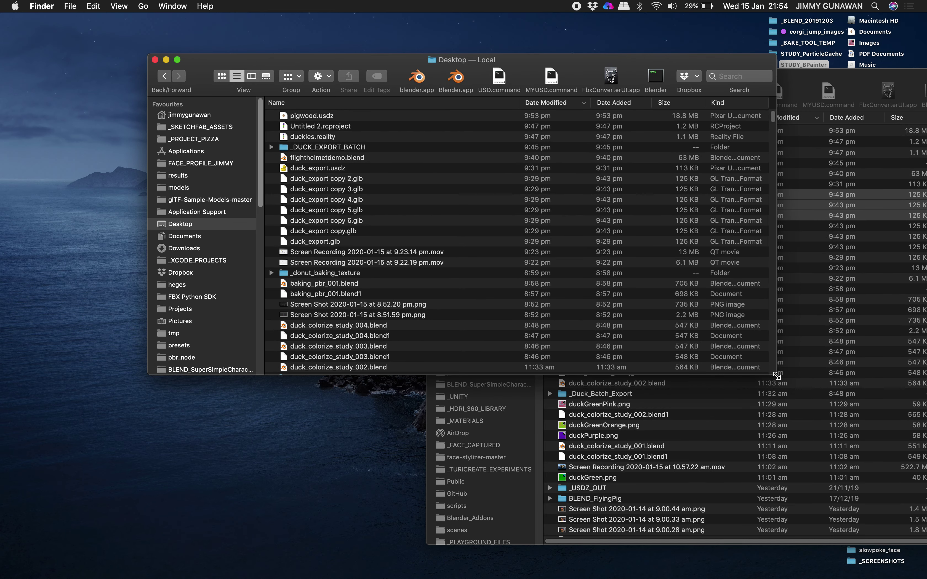
drag(778, 376, 812, 539)
- Preview pigwood.usdz in Quick Look
click(365, 117)
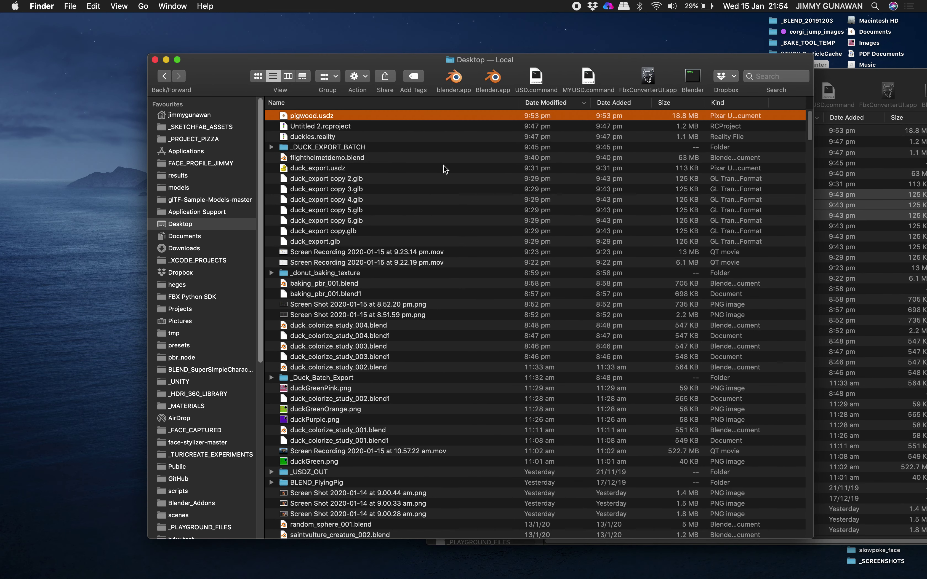
key(space)
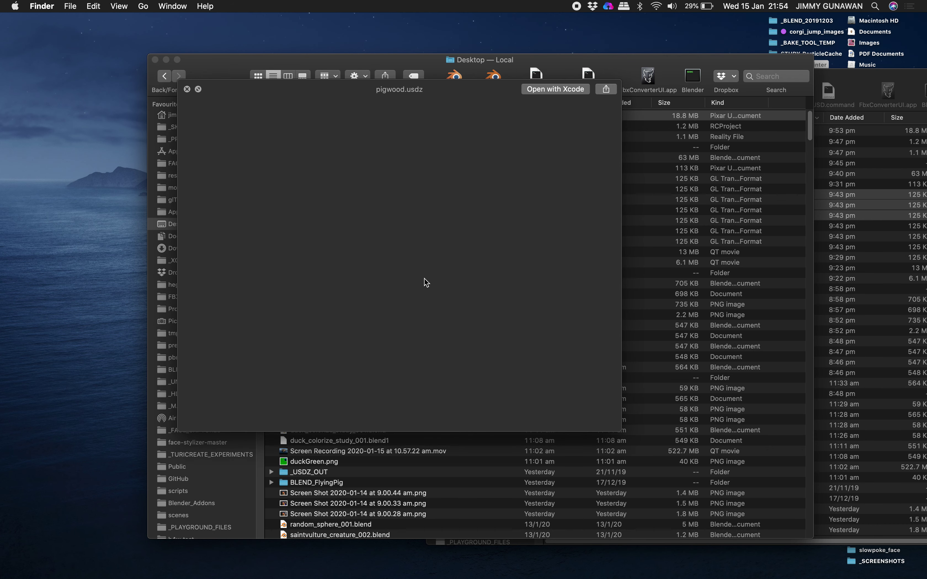
drag(480, 199, 426, 199)
- Switch back to Blender, select all objects of type Empty and delete them
key(ctrl+Right)
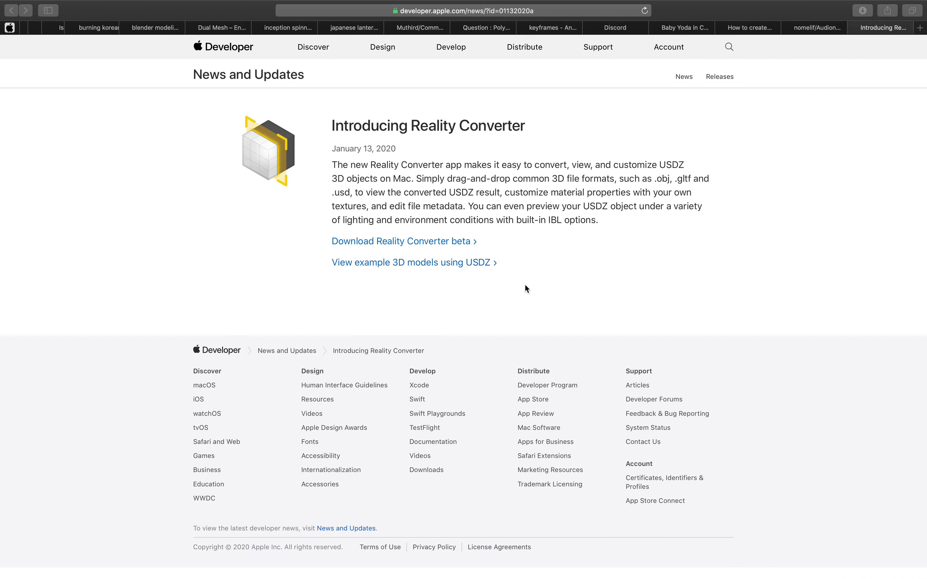
key(ctrl+Right)
drag(420, 356, 480, 351)
scroll(480, 351, left, 10)
scroll(482, 354, left, 10)
key(alt+a)
click(103, 266)
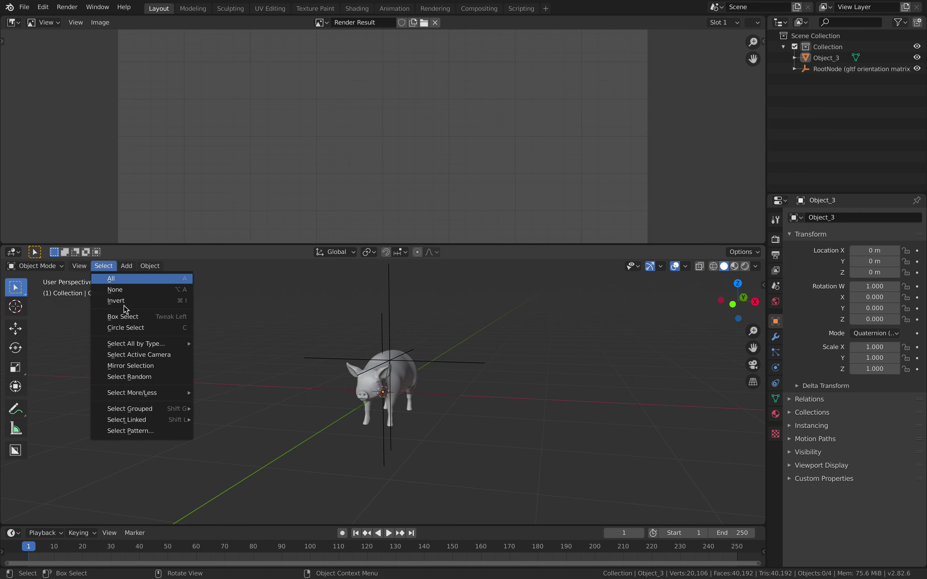
mouse_move(140, 344)
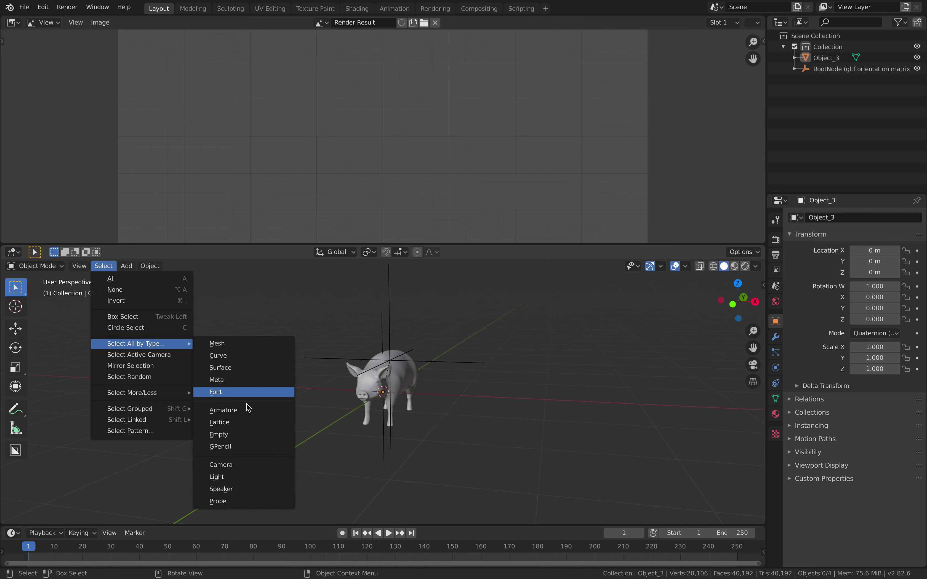
click(242, 434)
key(x)
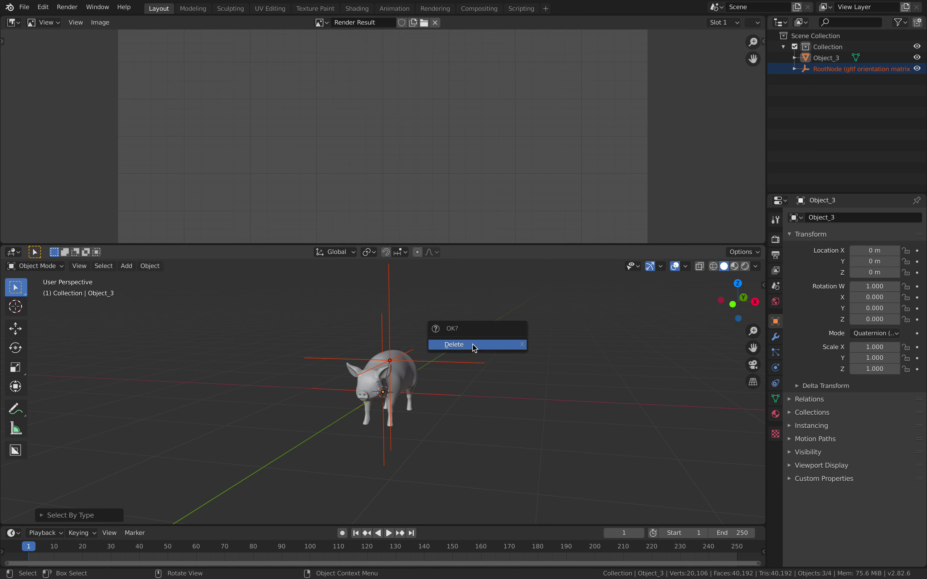
click(474, 345)
- Select the pig mesh Object_3 and view it from its side
scroll(473, 345, left, 3)
click(416, 377)
scroll(416, 377, up, 3)
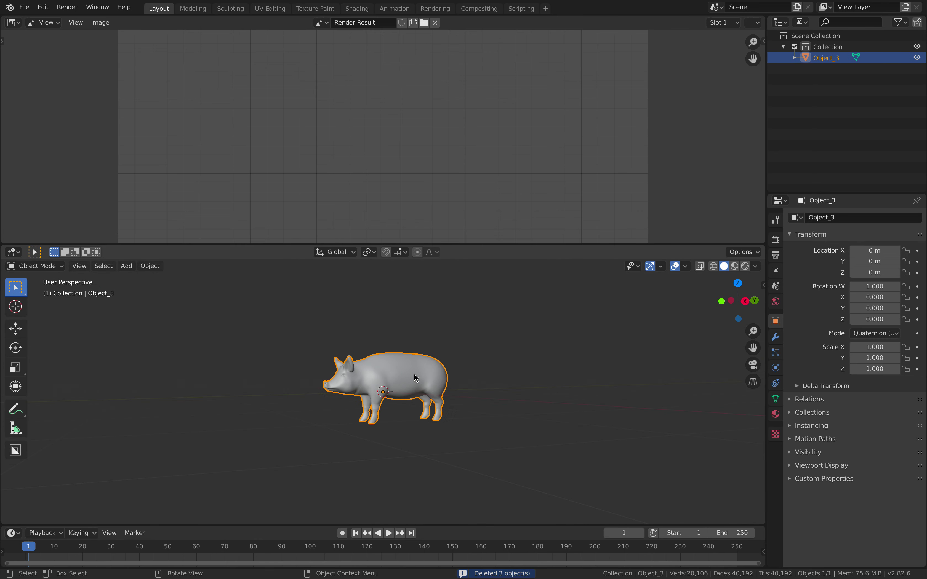
- Export the pig as a glTF Binary (.glb) file named untitled to the Desktop folder
click(24, 7)
mouse_move(66, 171)
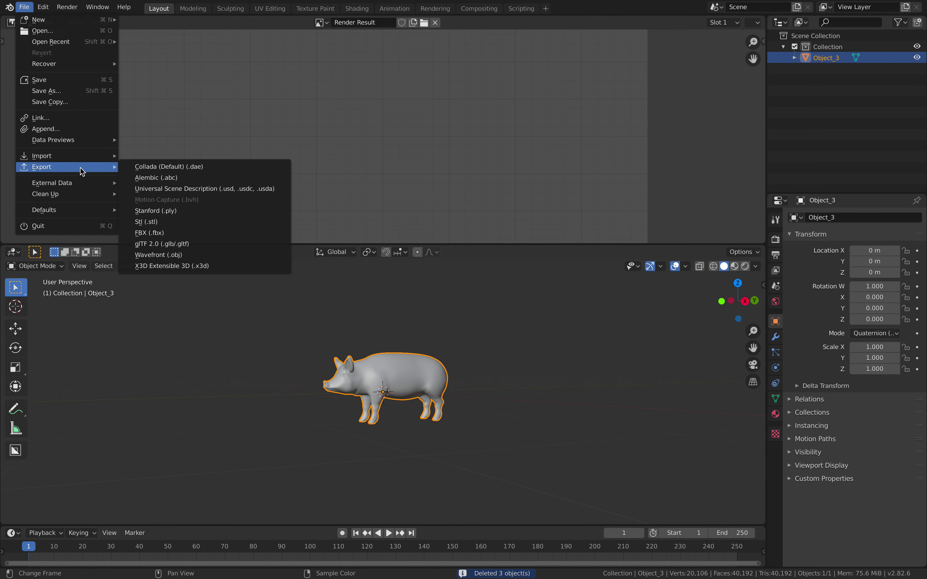
click(217, 243)
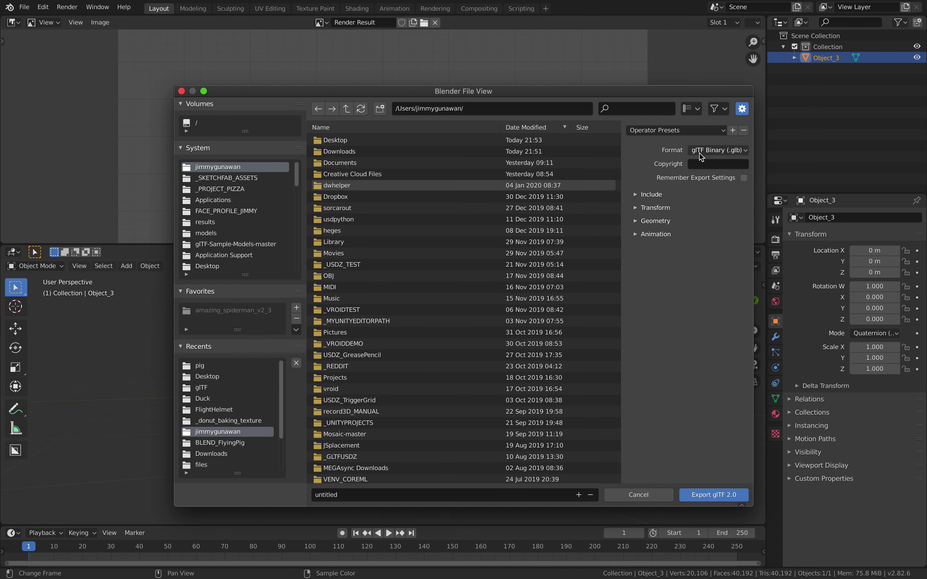
click(255, 267)
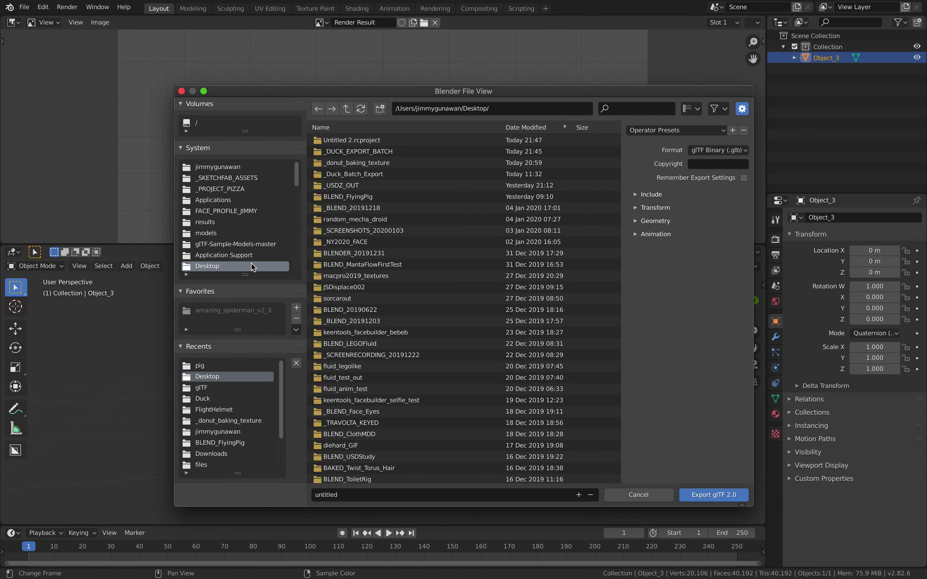
click(711, 497)
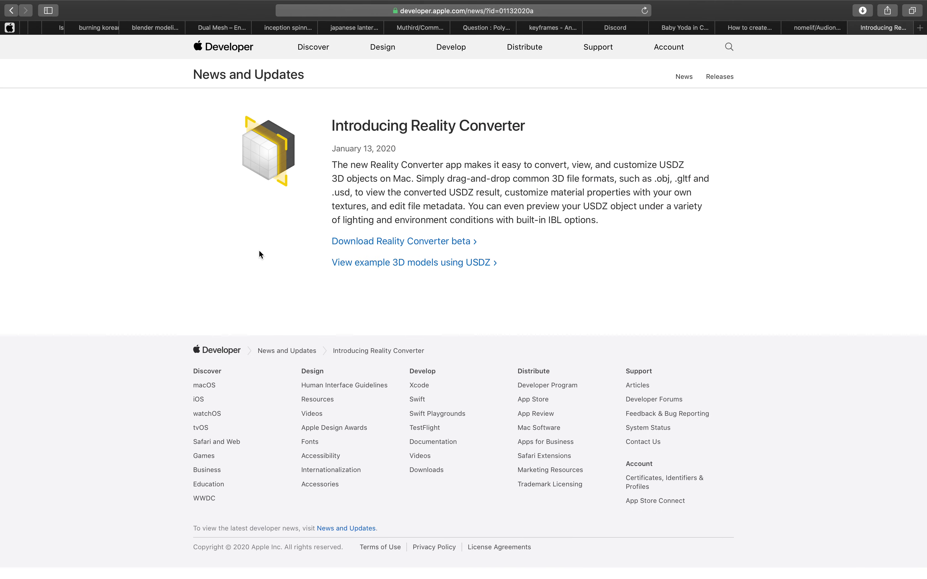
- Close the pigwood.usdz preview and bring Reality Converter back, positioned so the Desktop file list stays accessible
key(ctrl+Left)
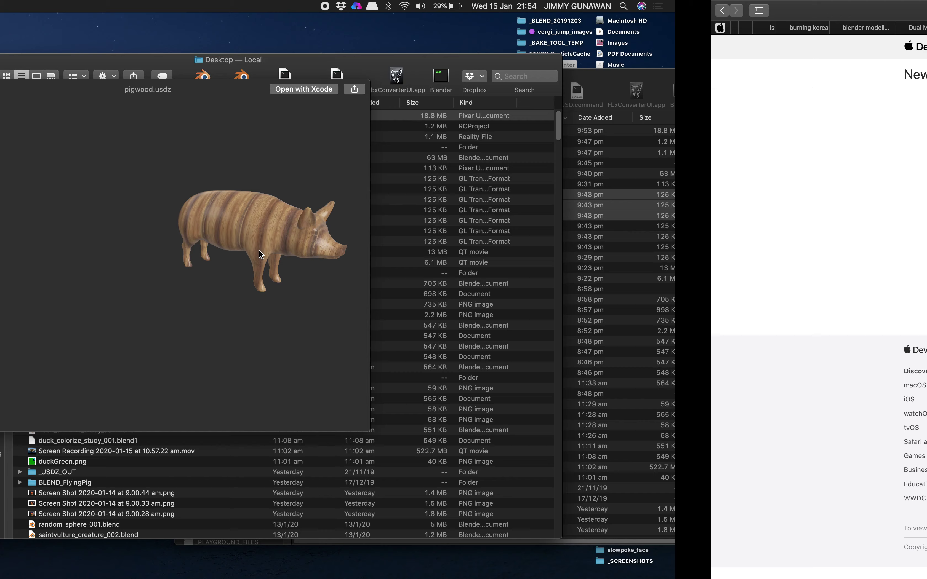
click(187, 89)
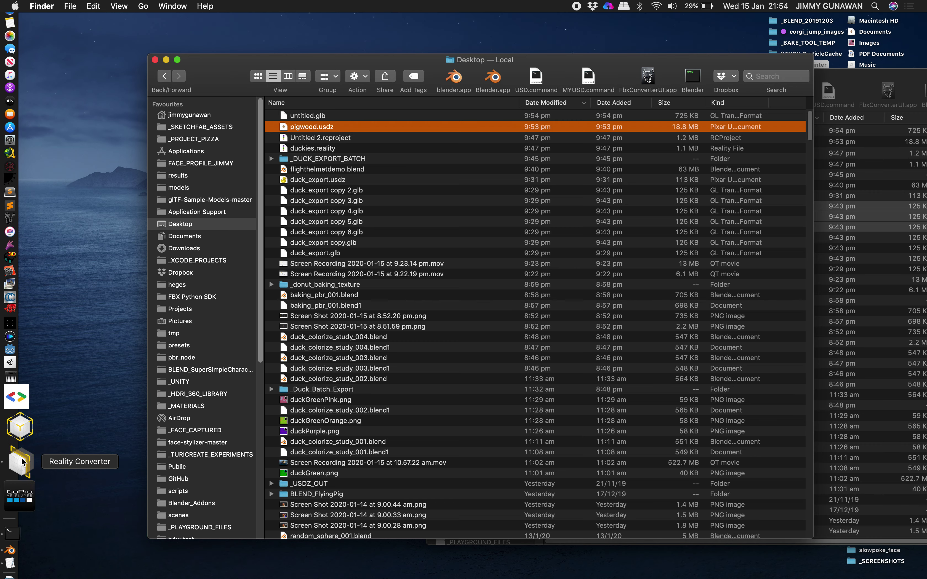
click(16, 457)
drag(565, 26, 506, 248)
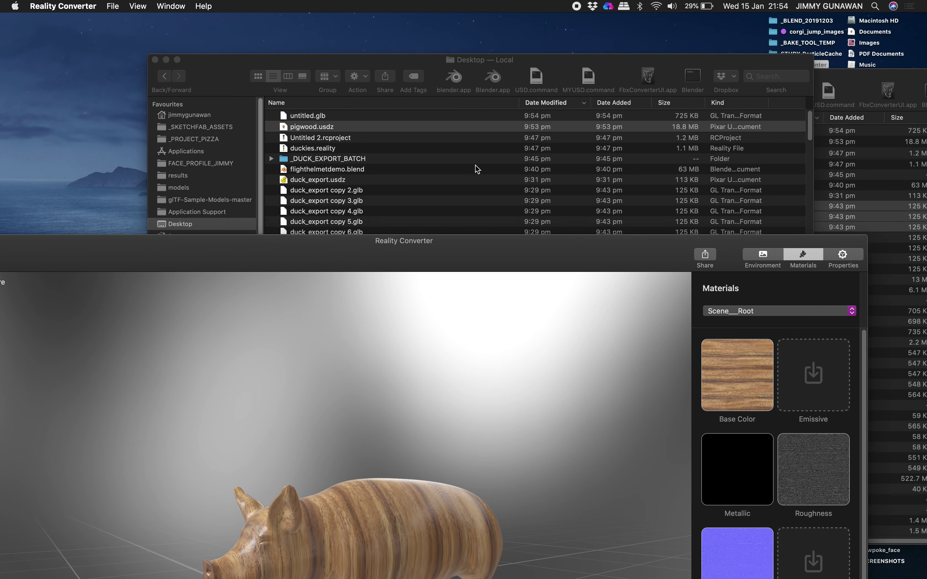
- Load untitled.glb from the Desktop into Reality Converter, maximise the window and view the pig from its side
drag(323, 118, 492, 379)
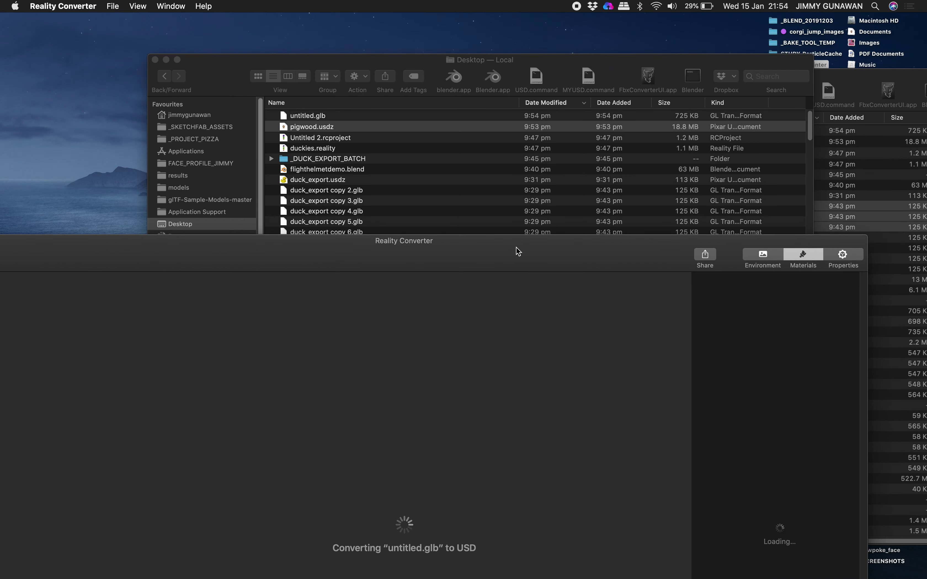
click(544, 172)
double_click(530, 242)
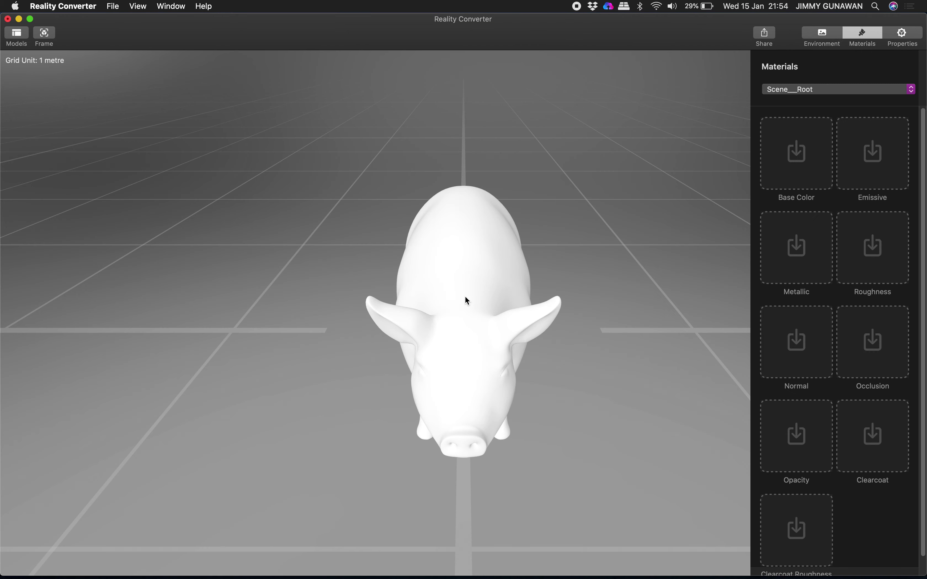
drag(466, 297, 402, 267)
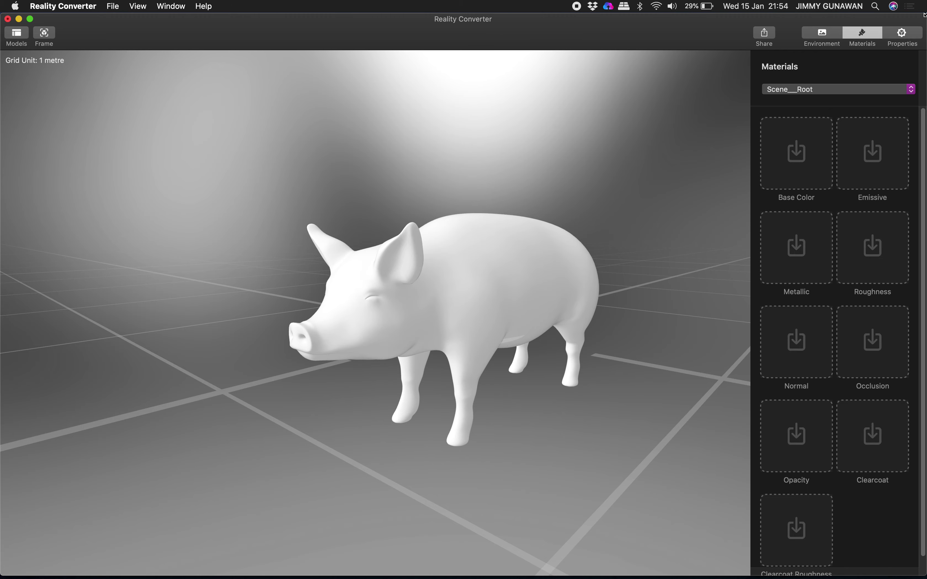
- Narrow the Reality Converter window, bring the Desktop Finder window forward and sort its files by name
drag(924, 14, 640, 8)
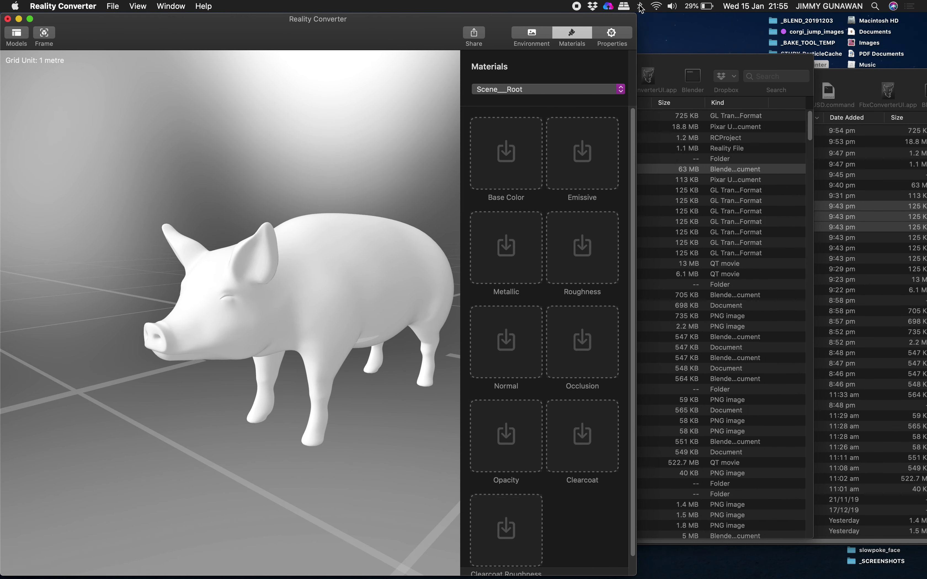
click(680, 56)
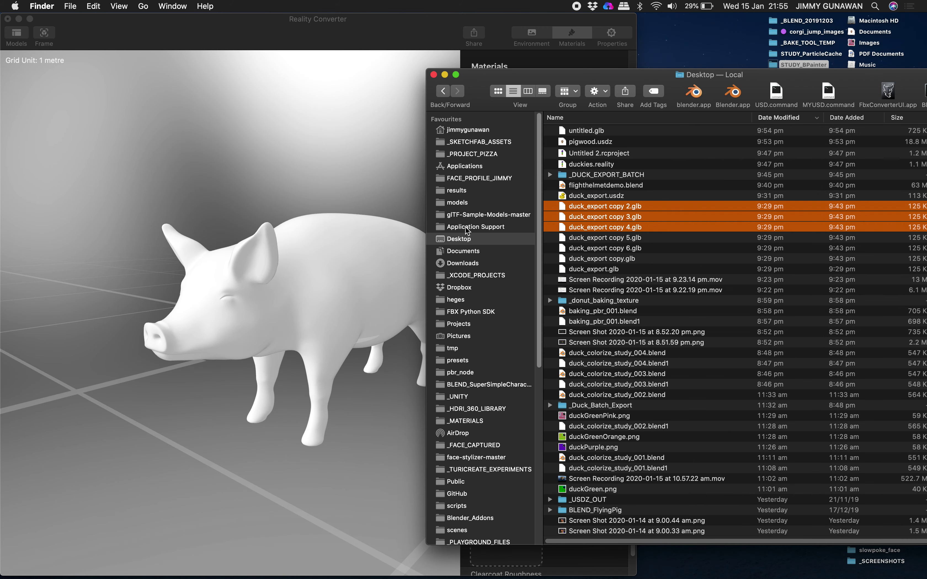
click(784, 114)
click(655, 116)
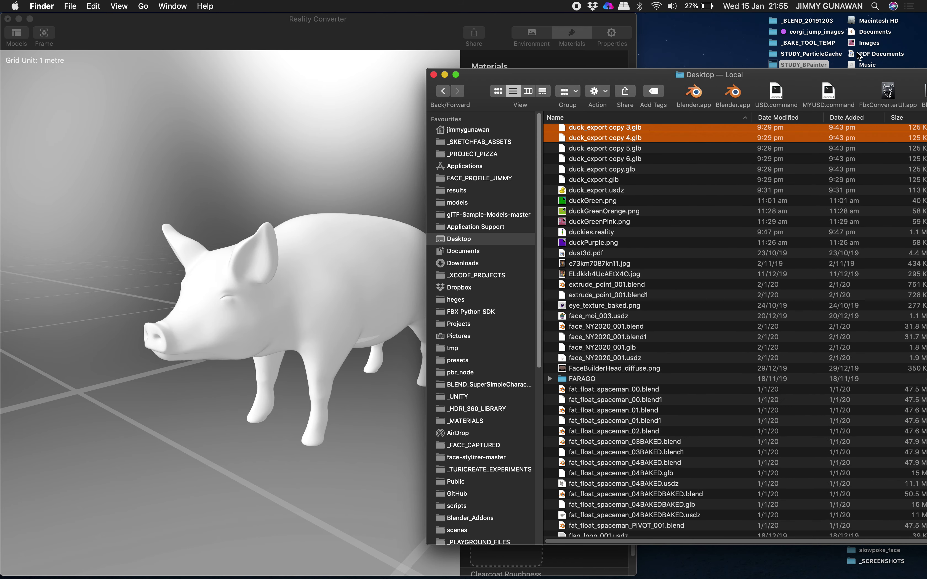
- Search the Mac with Spotlight for "door" and open the USDZ_MetalDoor folder
click(876, 6)
text(door)
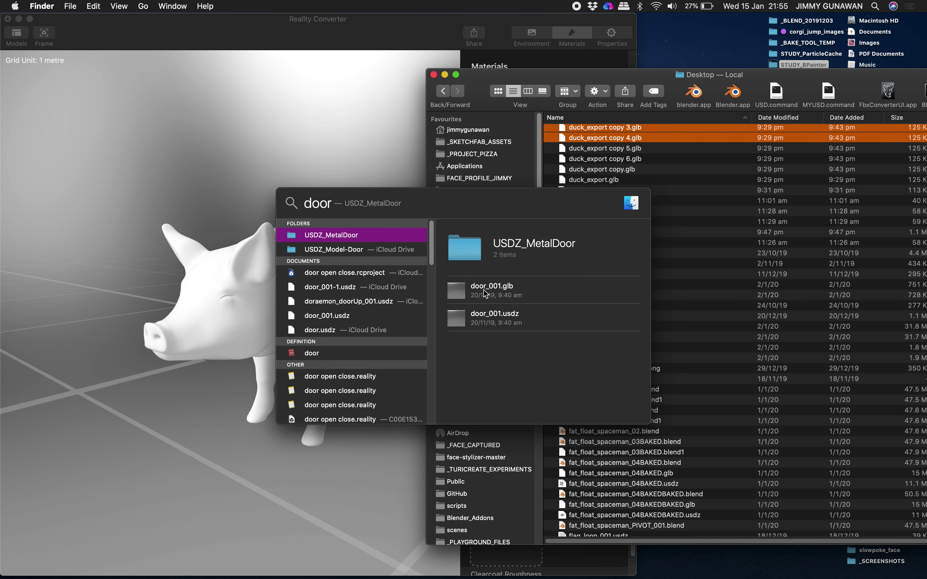
drag(493, 288, 230, 227)
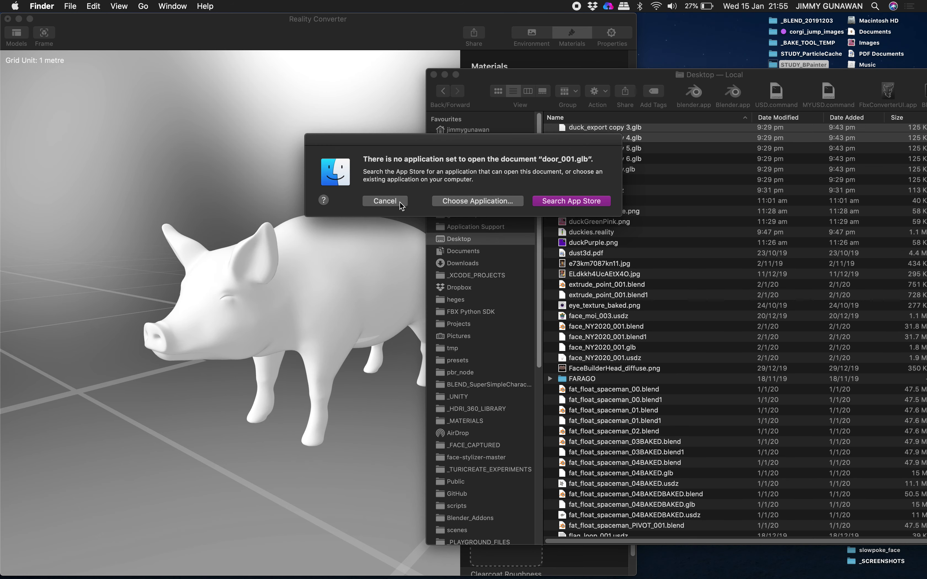
click(385, 201)
click(876, 6)
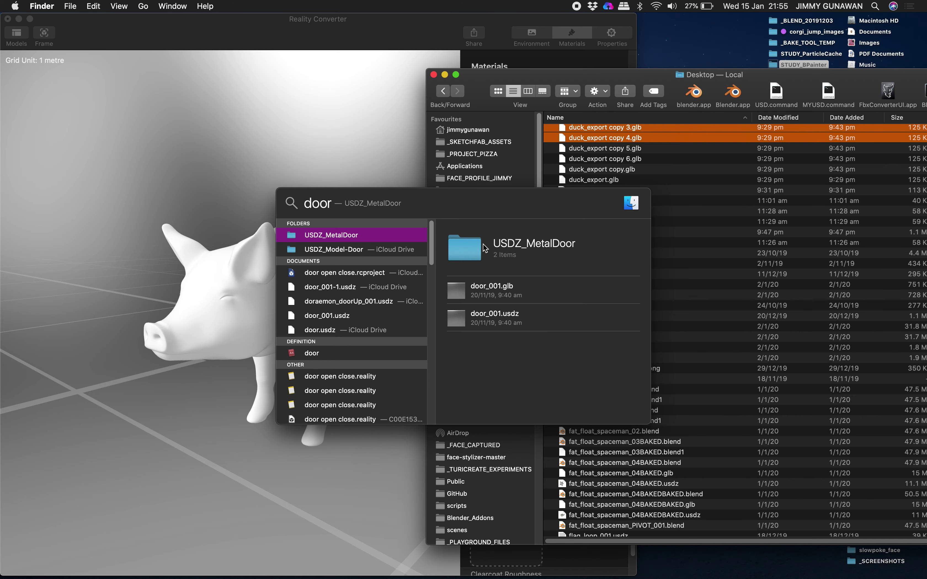
key(Escape)
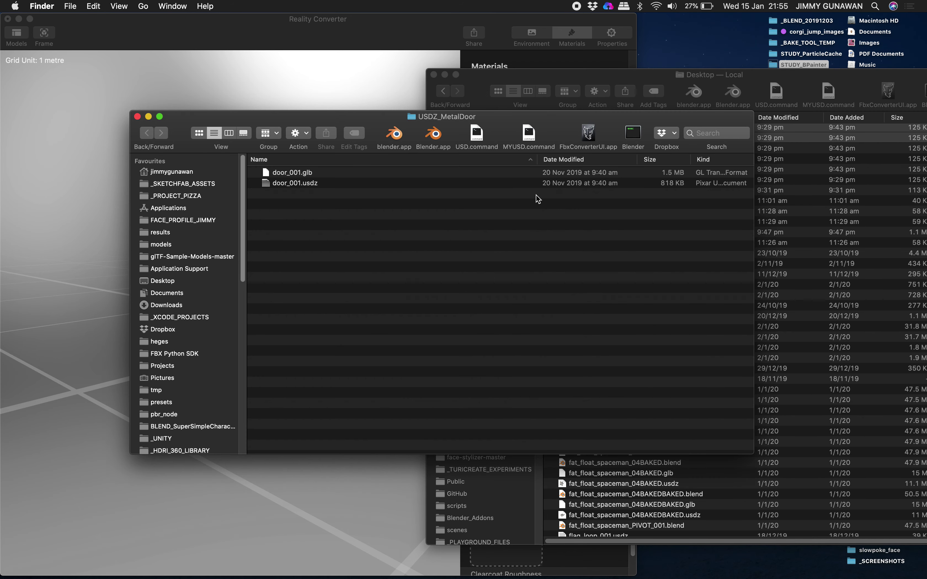
- Load door_001.glb into Reality Converter, widen the window and play the door's animation from the front
drag(310, 170, 84, 224)
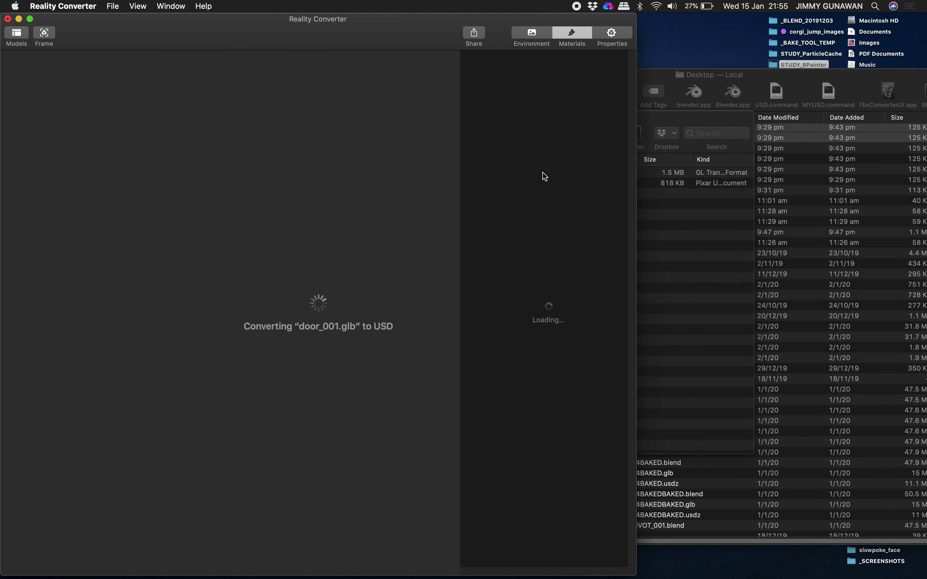
drag(636, 26, 924, 33)
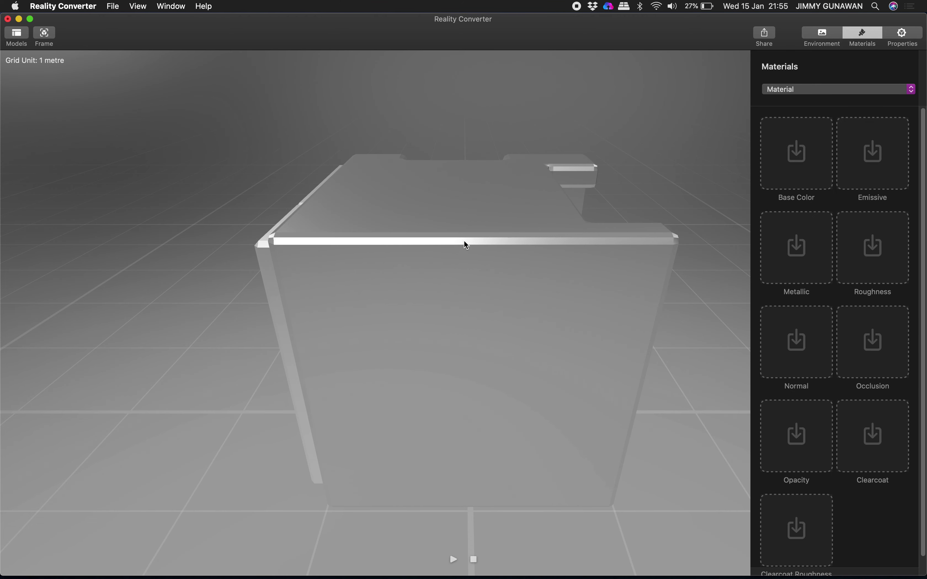
drag(464, 241, 336, 189)
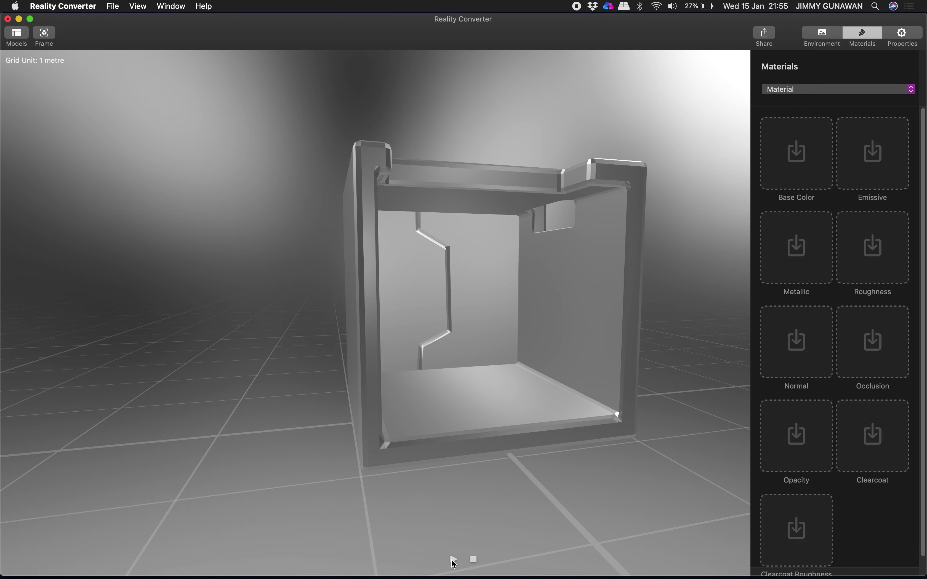
drag(454, 564, 653, 460)
drag(486, 499, 558, 461)
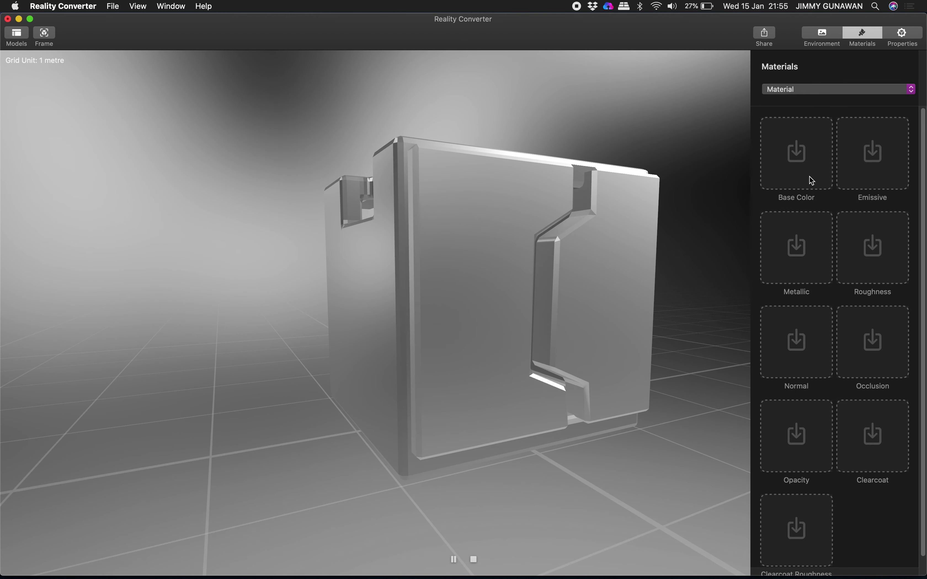
drag(689, 221, 544, 231)
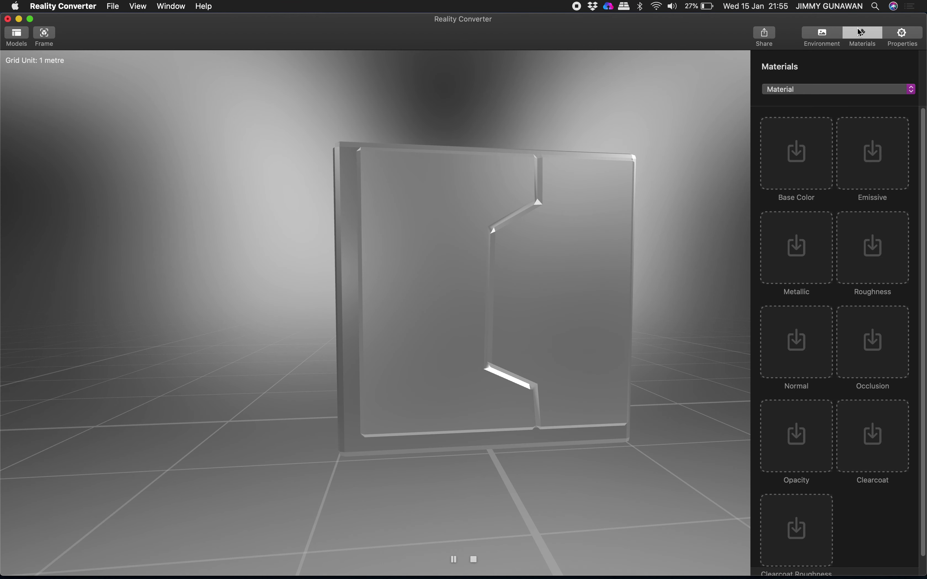
- Narrow Reality Converter and open the bamboo-wood-semigloss folder inside _MATERIALS in the Documents folder in Finder
drag(926, 17, 629, 18)
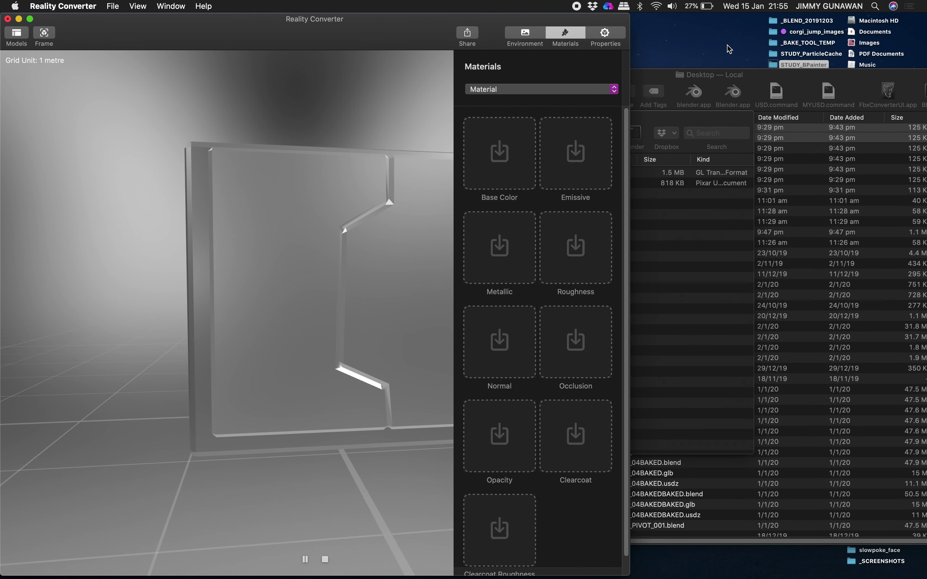
click(734, 72)
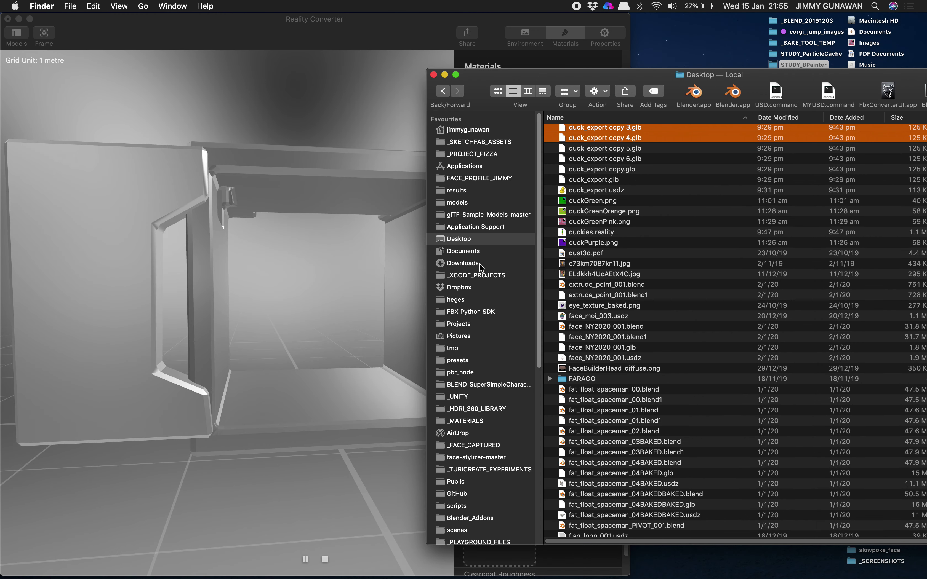
click(481, 252)
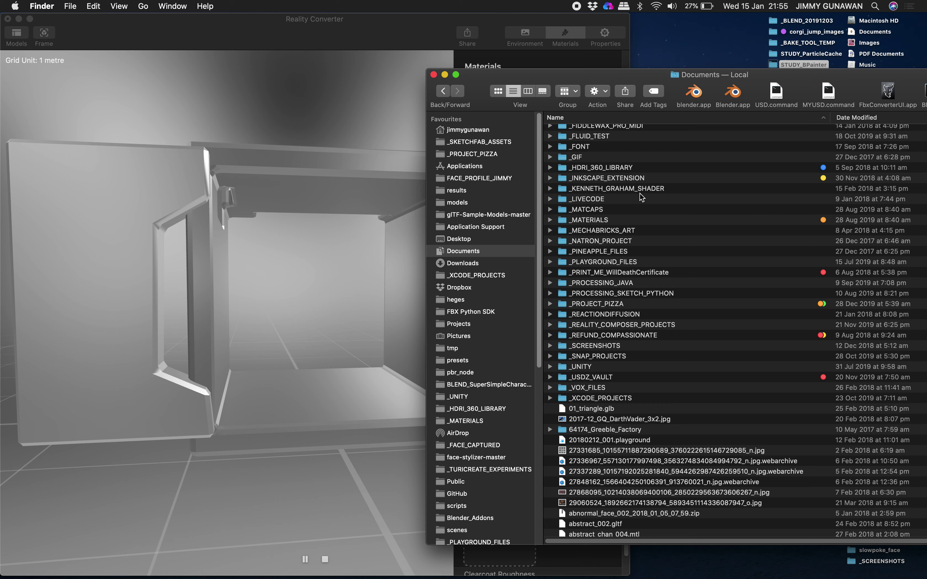
click(600, 220)
double_click(601, 220)
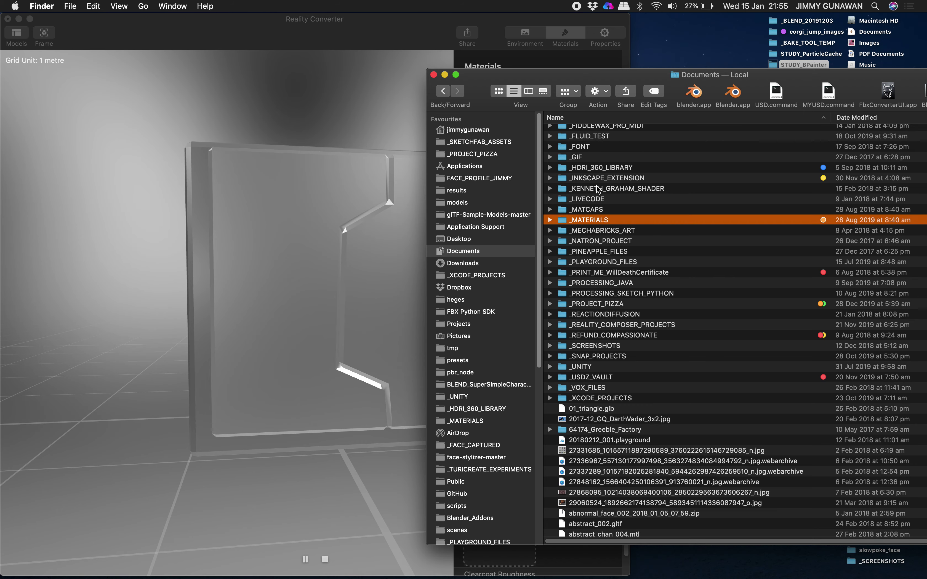
click(610, 127)
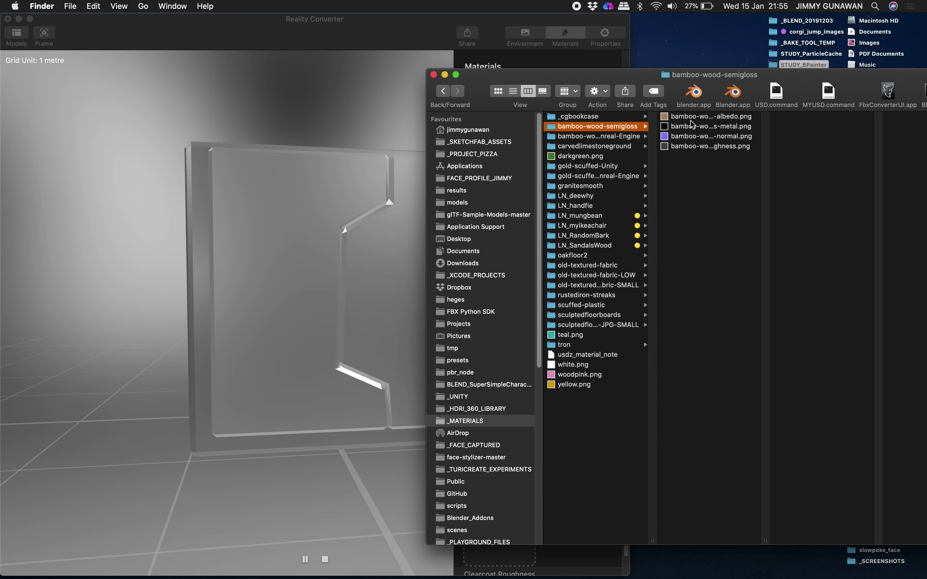
- Assign the bamboo-wood-semigloss albedo, metal, normal and roughness images to the door material's Base Color, Metallic, Normal and Roughness maps
drag(691, 124, 499, 153)
drag(637, 144, 732, 186)
drag(888, 230, 500, 250)
drag(882, 238, 496, 345)
click(902, 246)
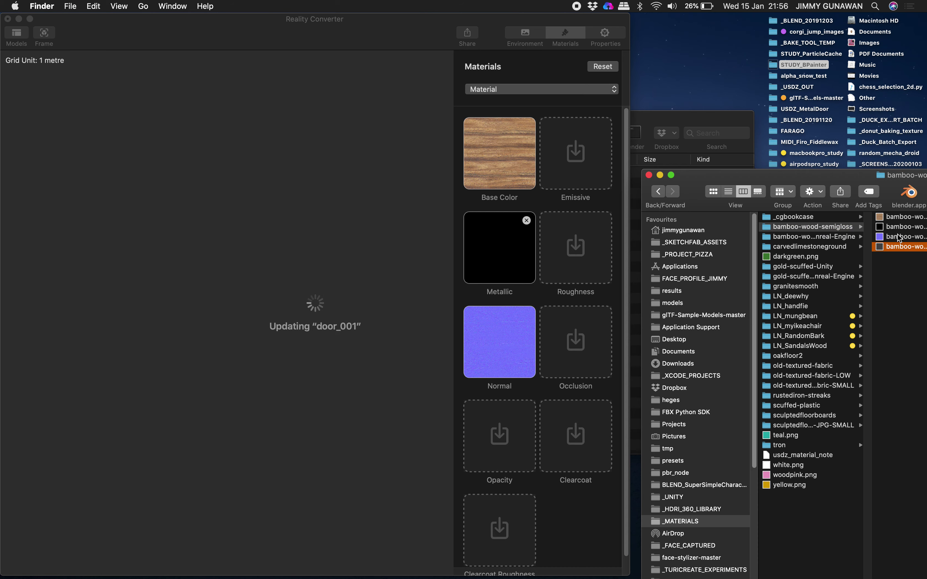
drag(867, 179, 798, 230)
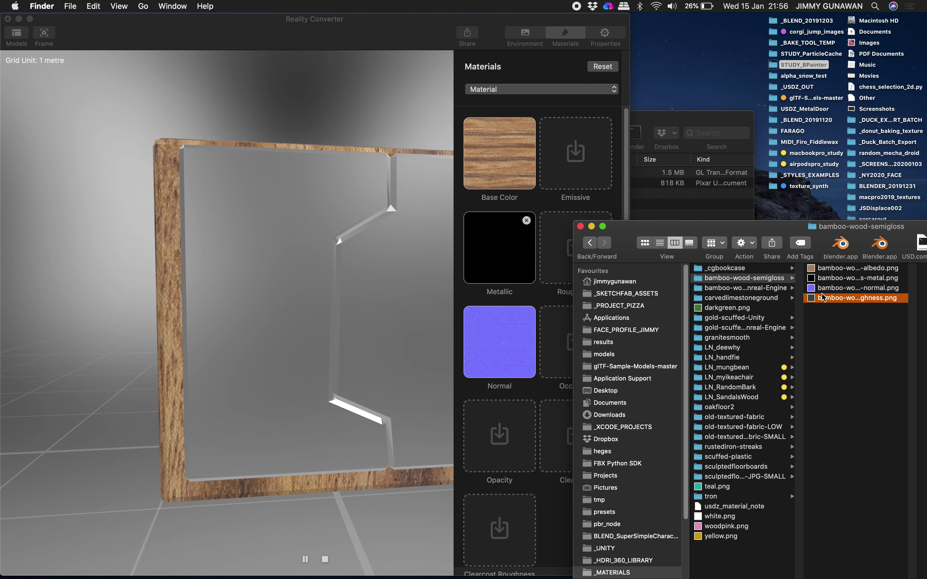
drag(836, 302, 560, 243)
- Examine the wood-textured door from several sides while its animation plays
click(303, 138)
drag(300, 139, 343, 393)
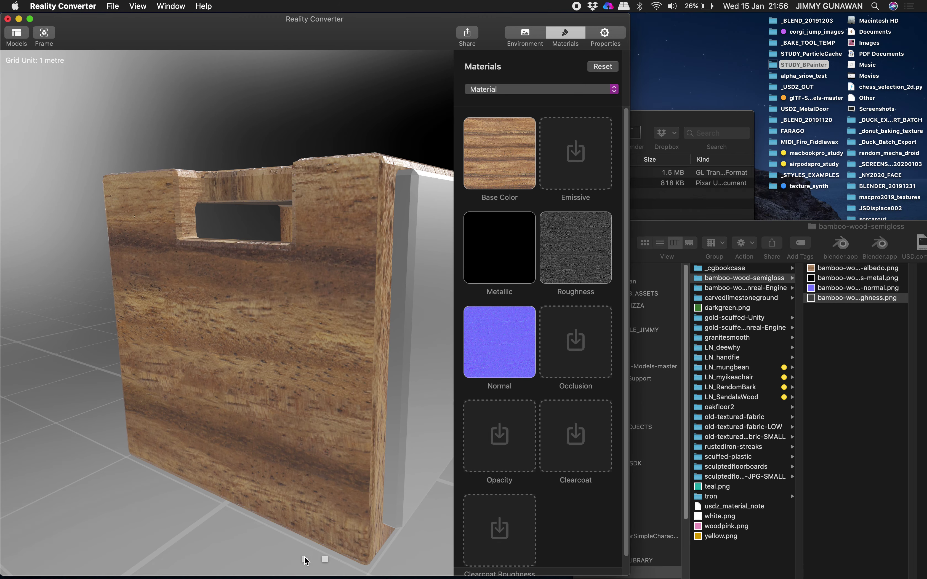
drag(202, 488, 87, 460)
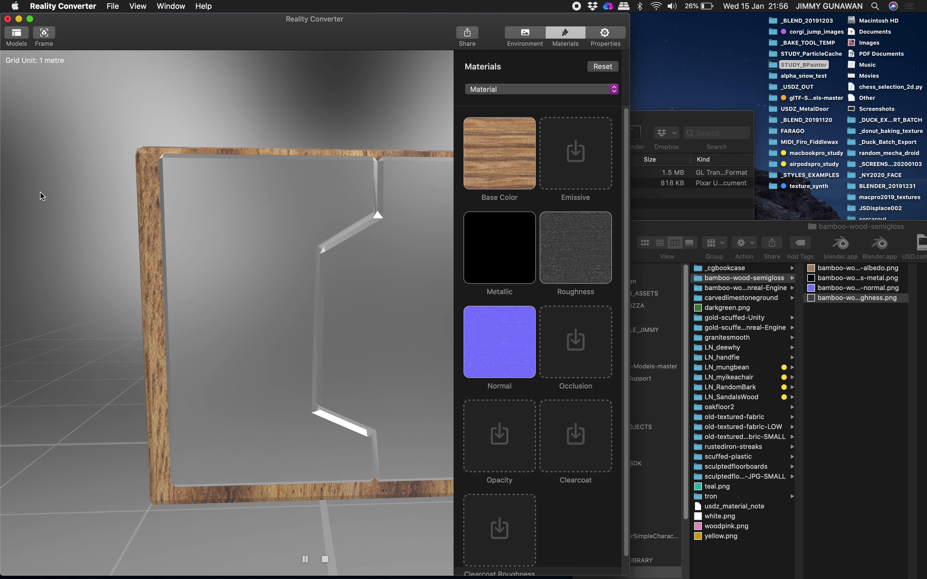
- Quit Reality Converter without exporting the models
click(62, 6)
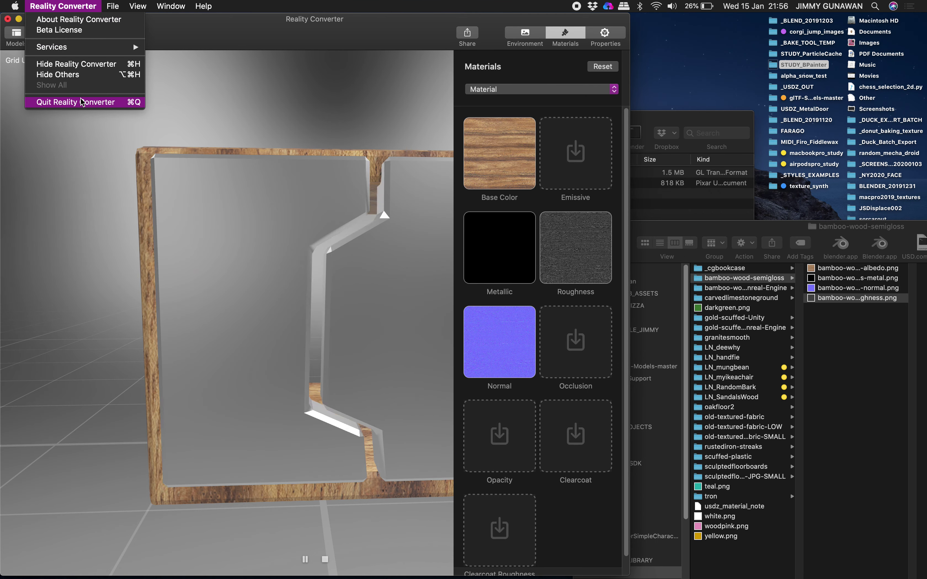
click(81, 101)
click(295, 109)
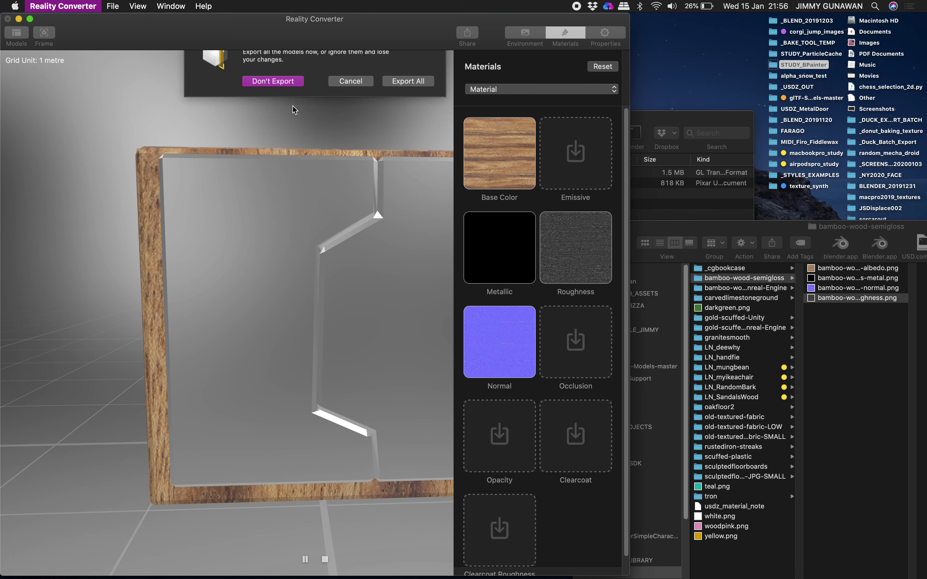
- Return to the desktop space and close the bamboo-wood-semigloss and USDZ_MetalDoor Finder windows
key(ctrl+Right)
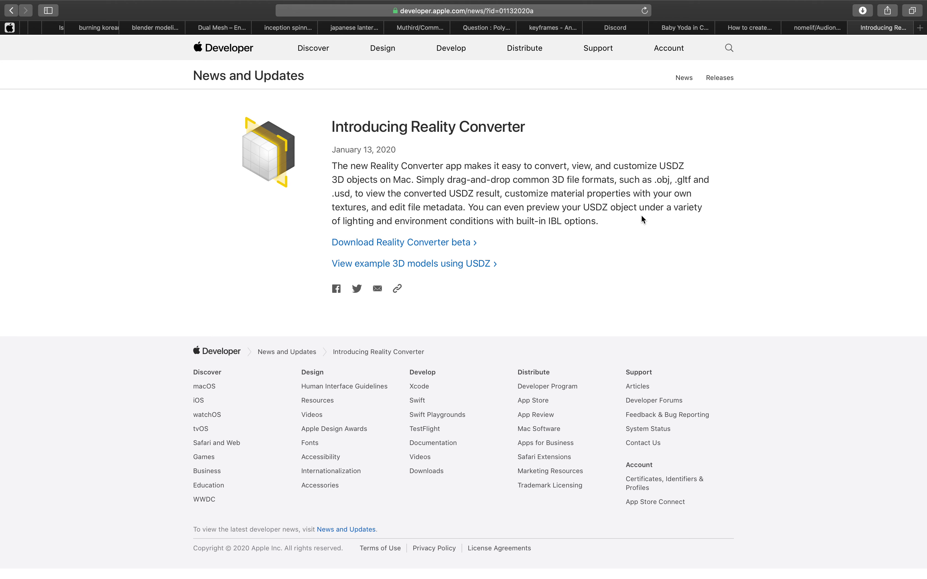
key(ctrl+Left)
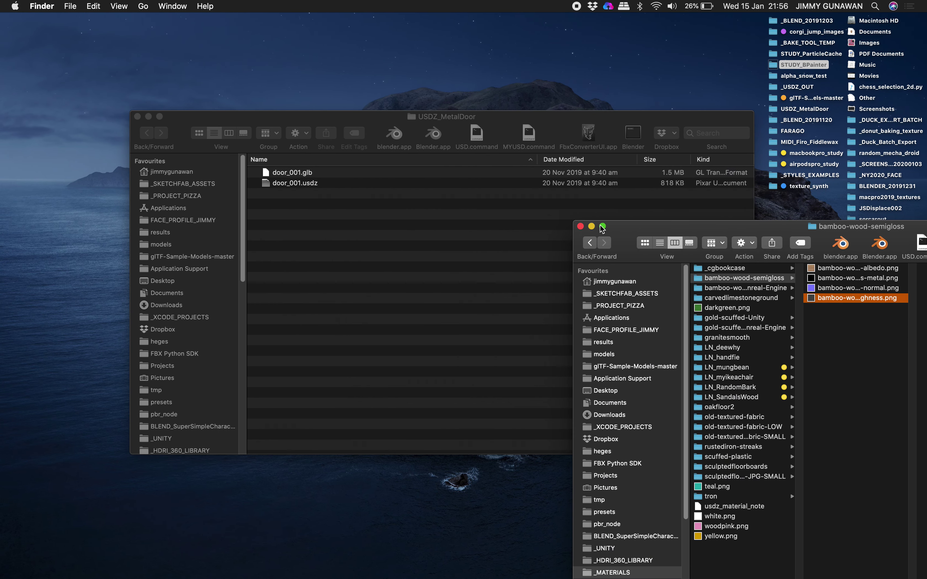
click(581, 226)
click(137, 116)
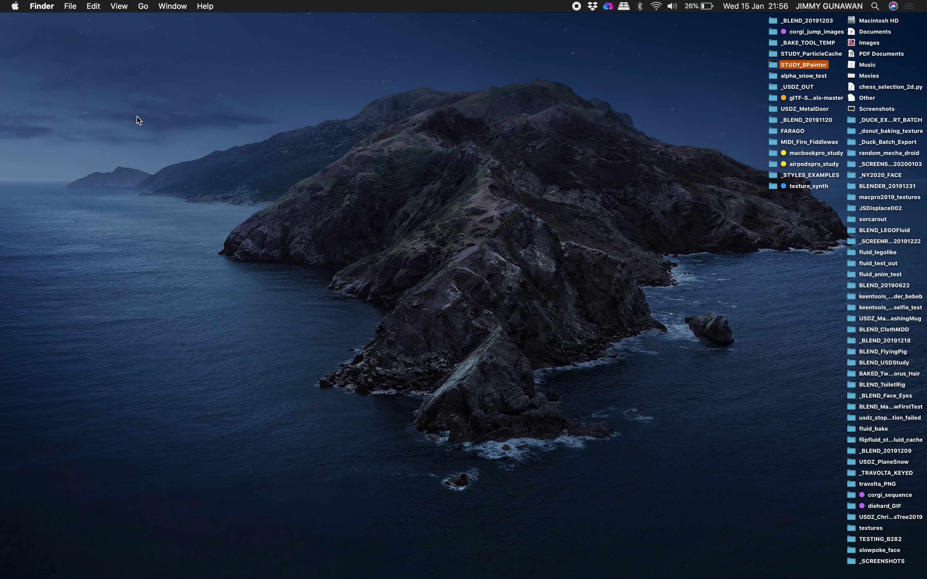